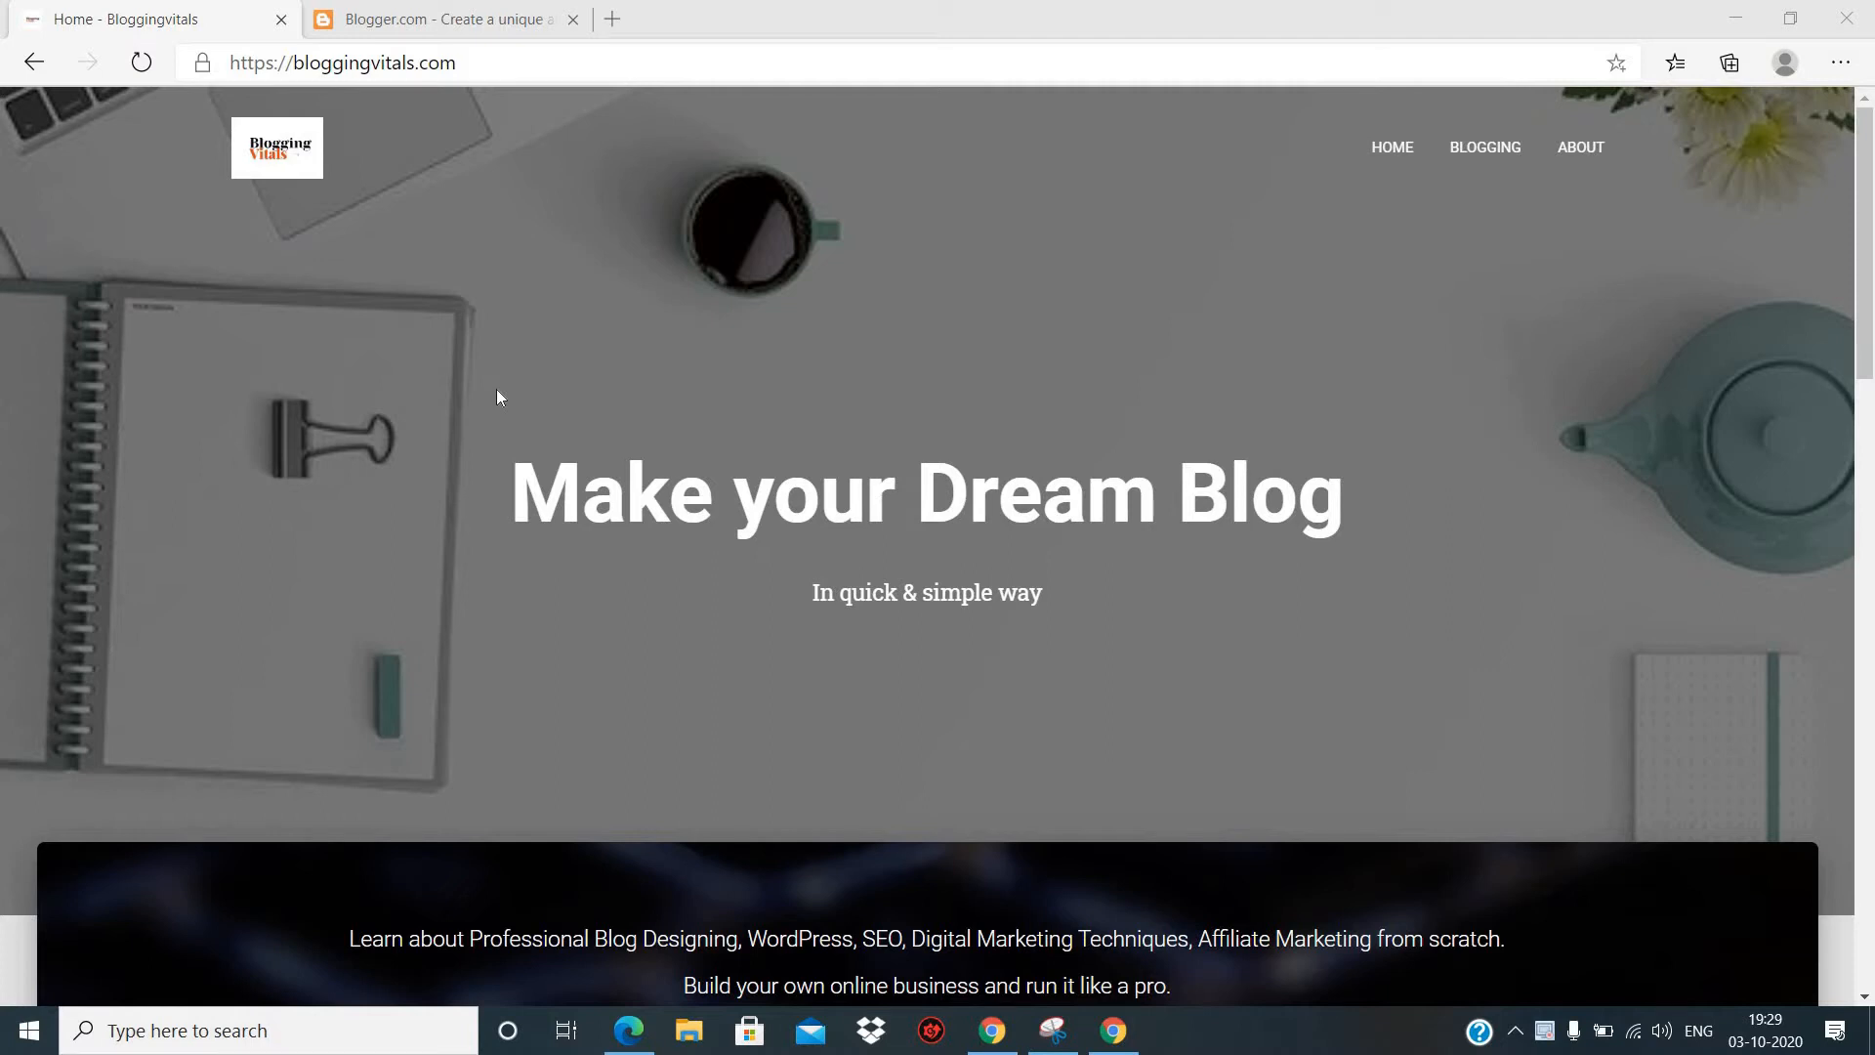
- Start creating a new blog on Blogger and sign in with the first listed Google account
click(485, 12)
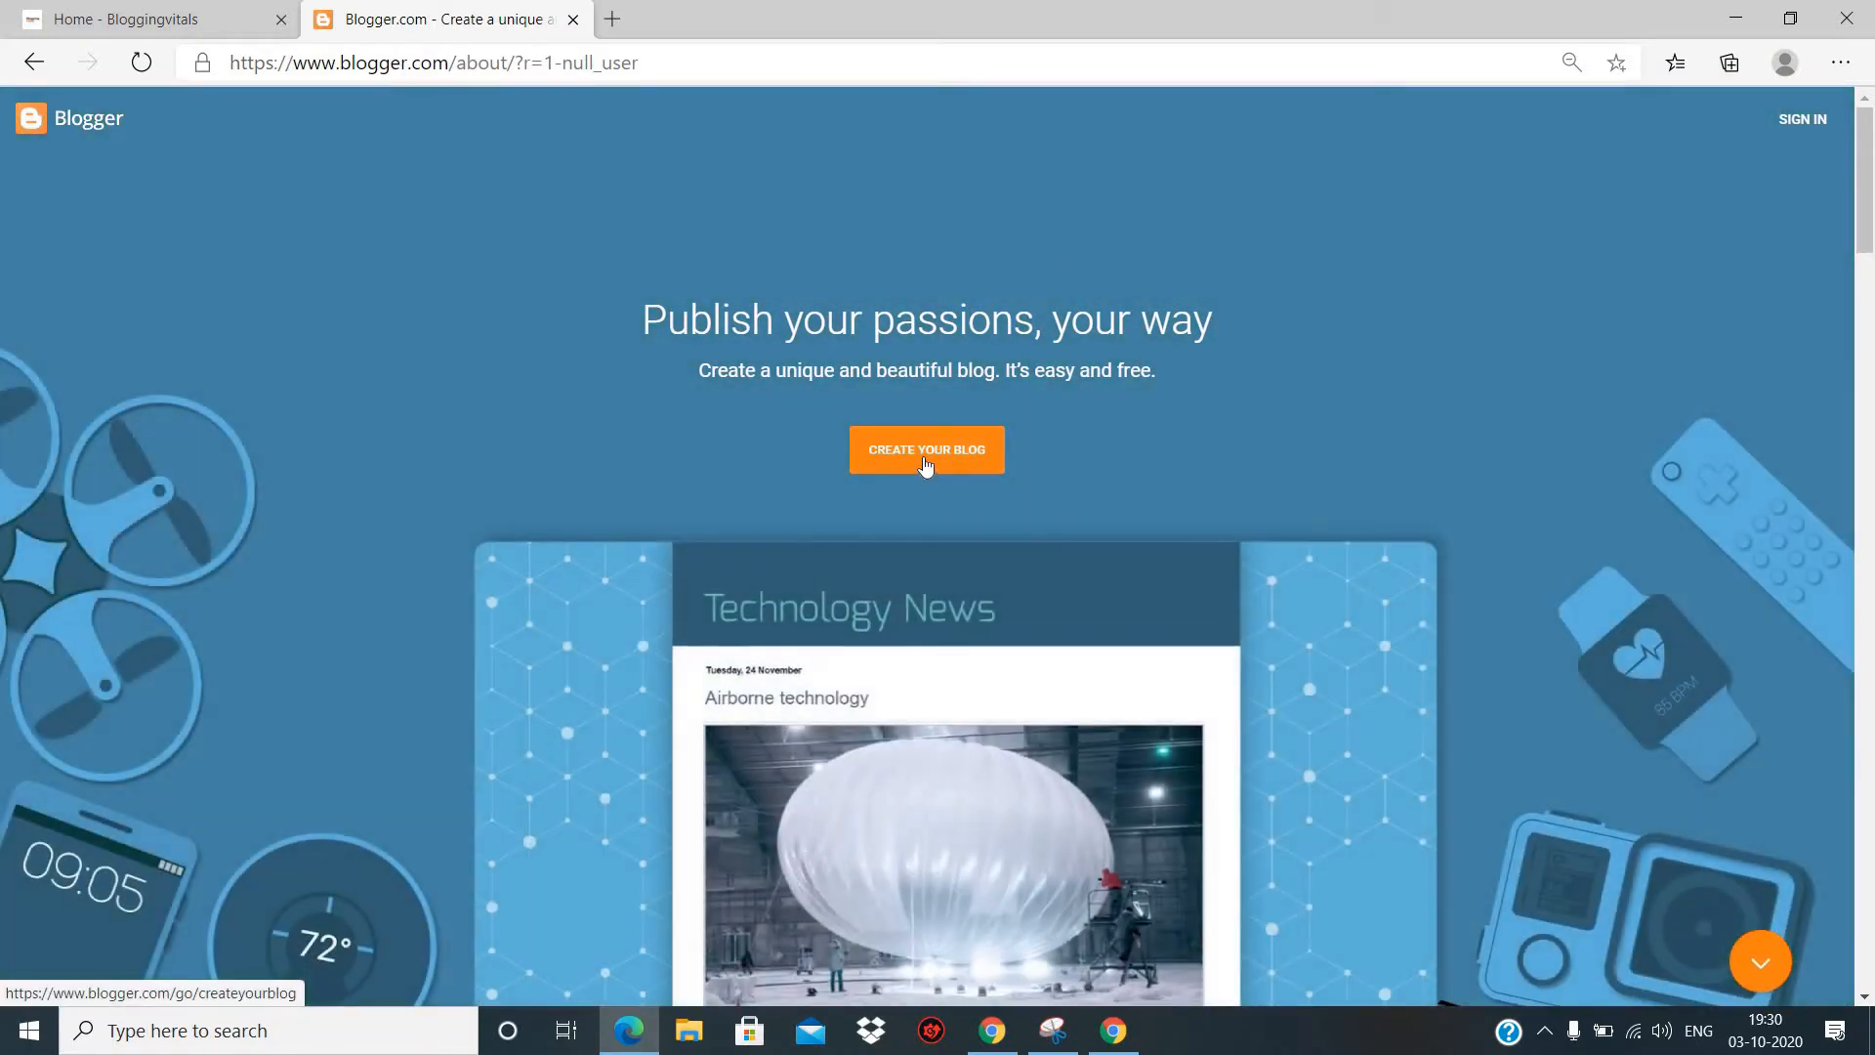
click(933, 457)
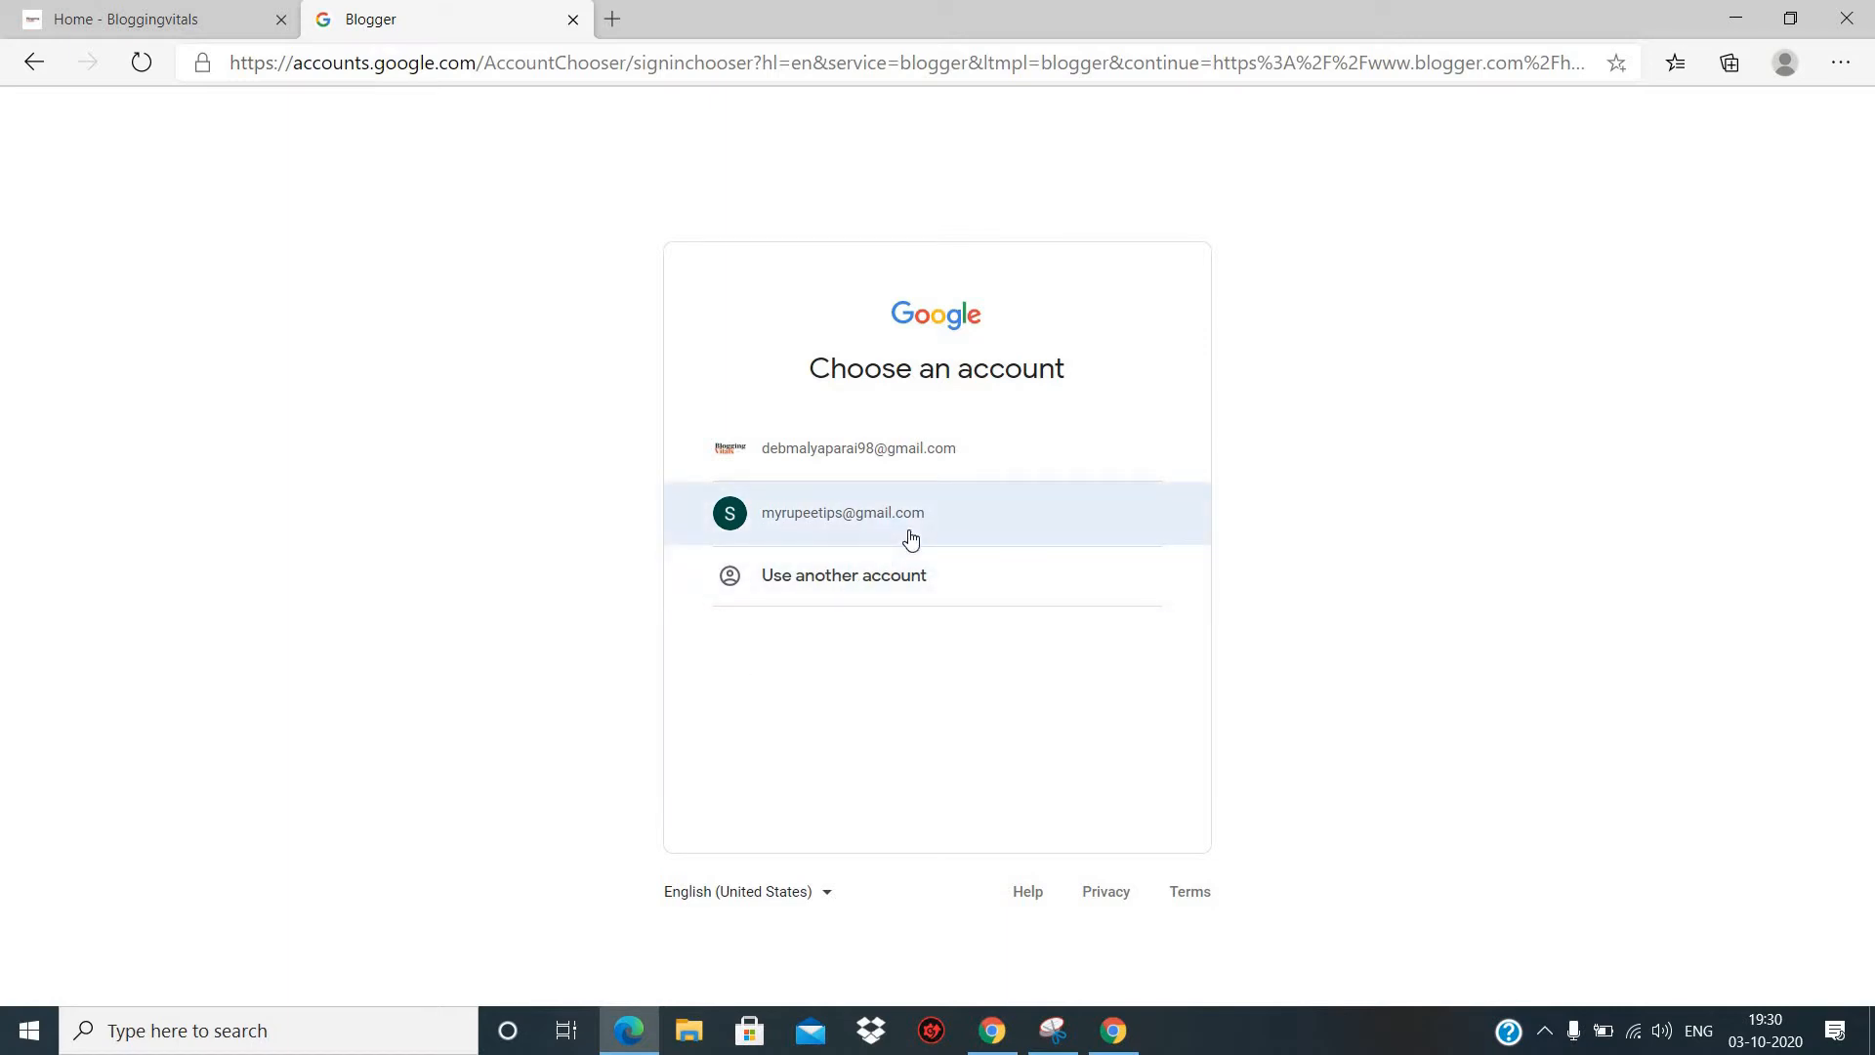
click(913, 467)
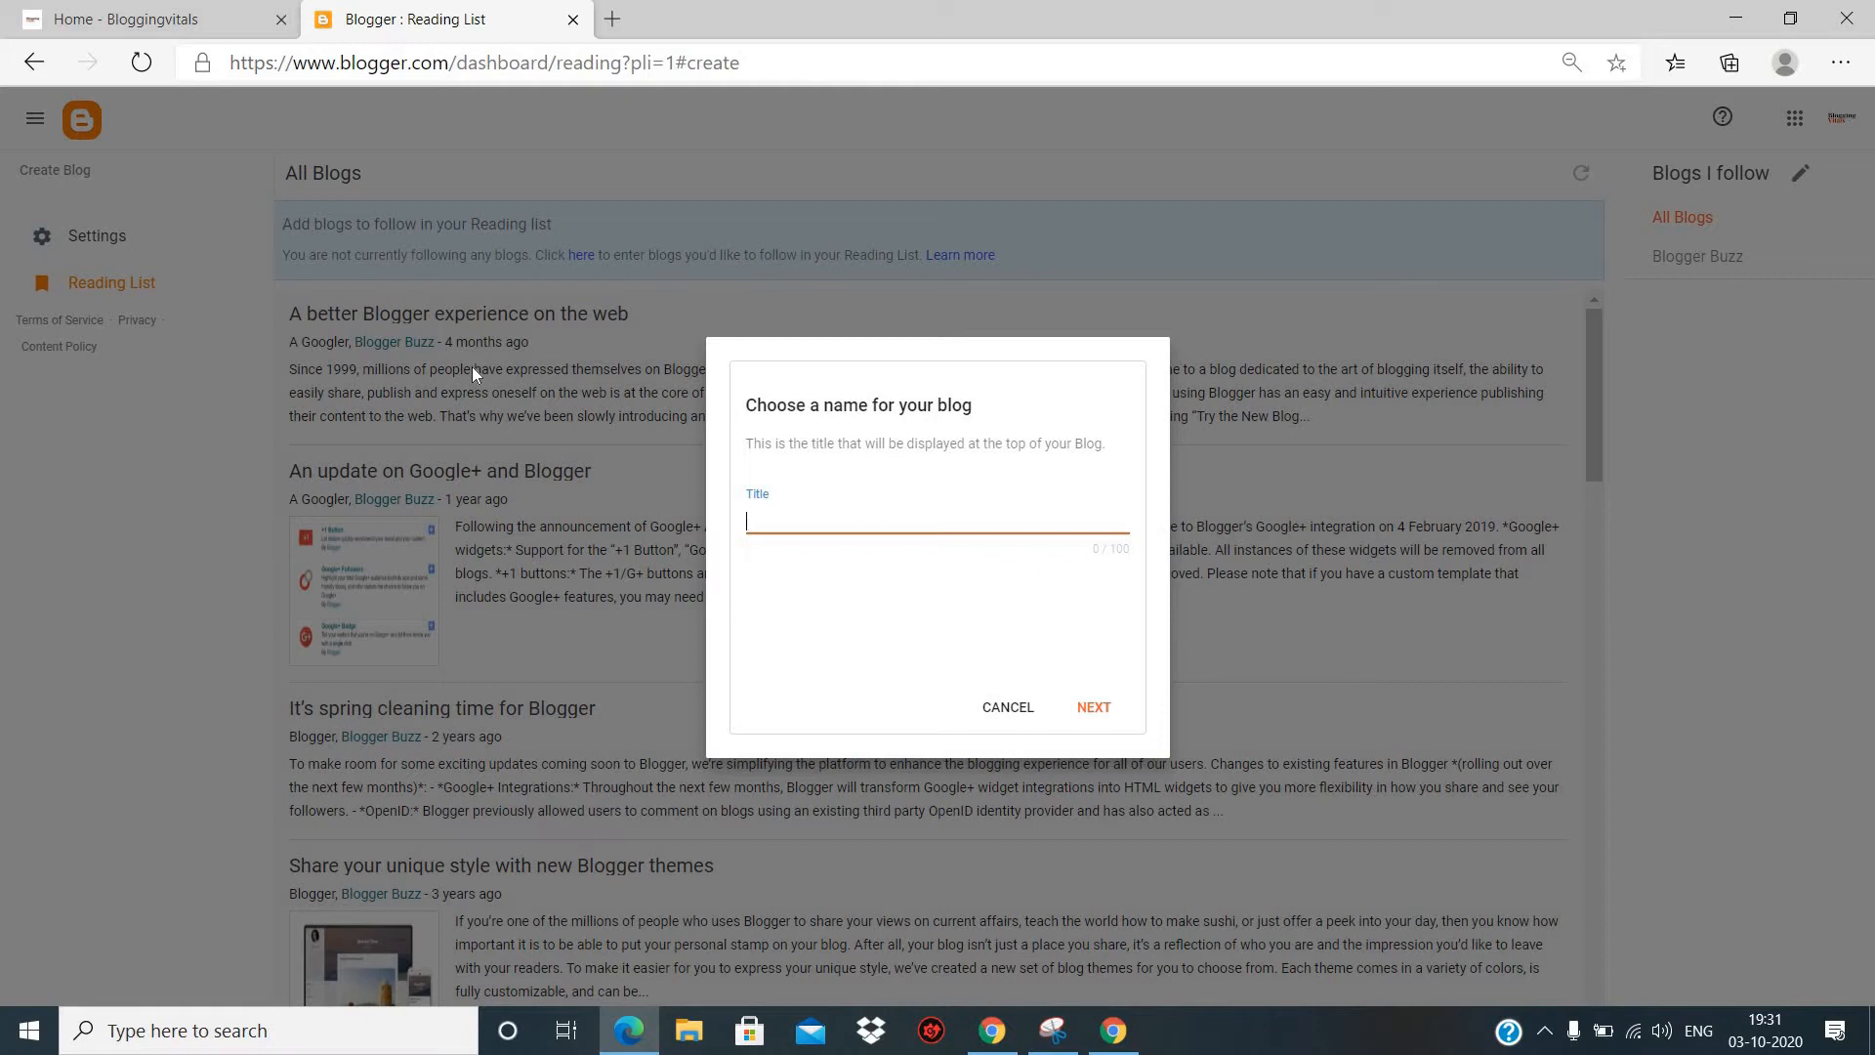
- Name the new blog "Stoned Gaming" and continue to the blog address
text(Stoned Gaing)
key(BackSpace)
key(BackSpace)
text(ng)
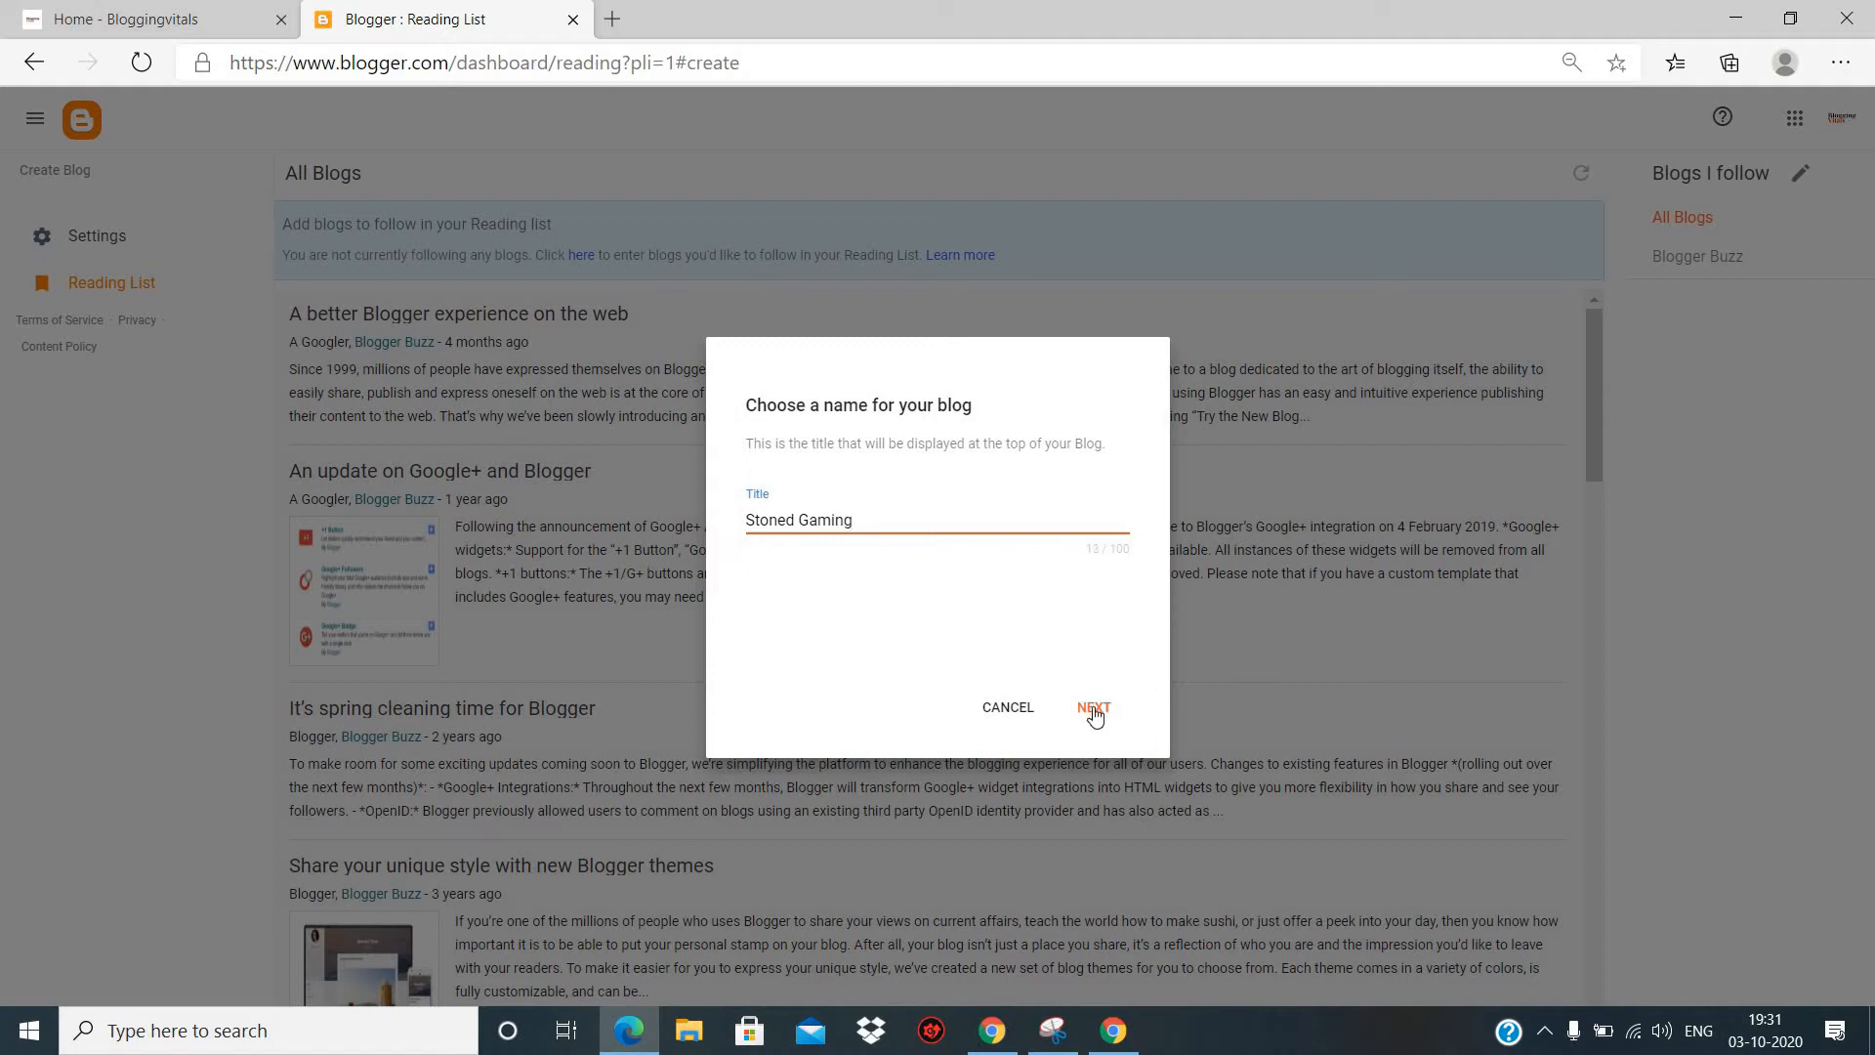
click(1094, 709)
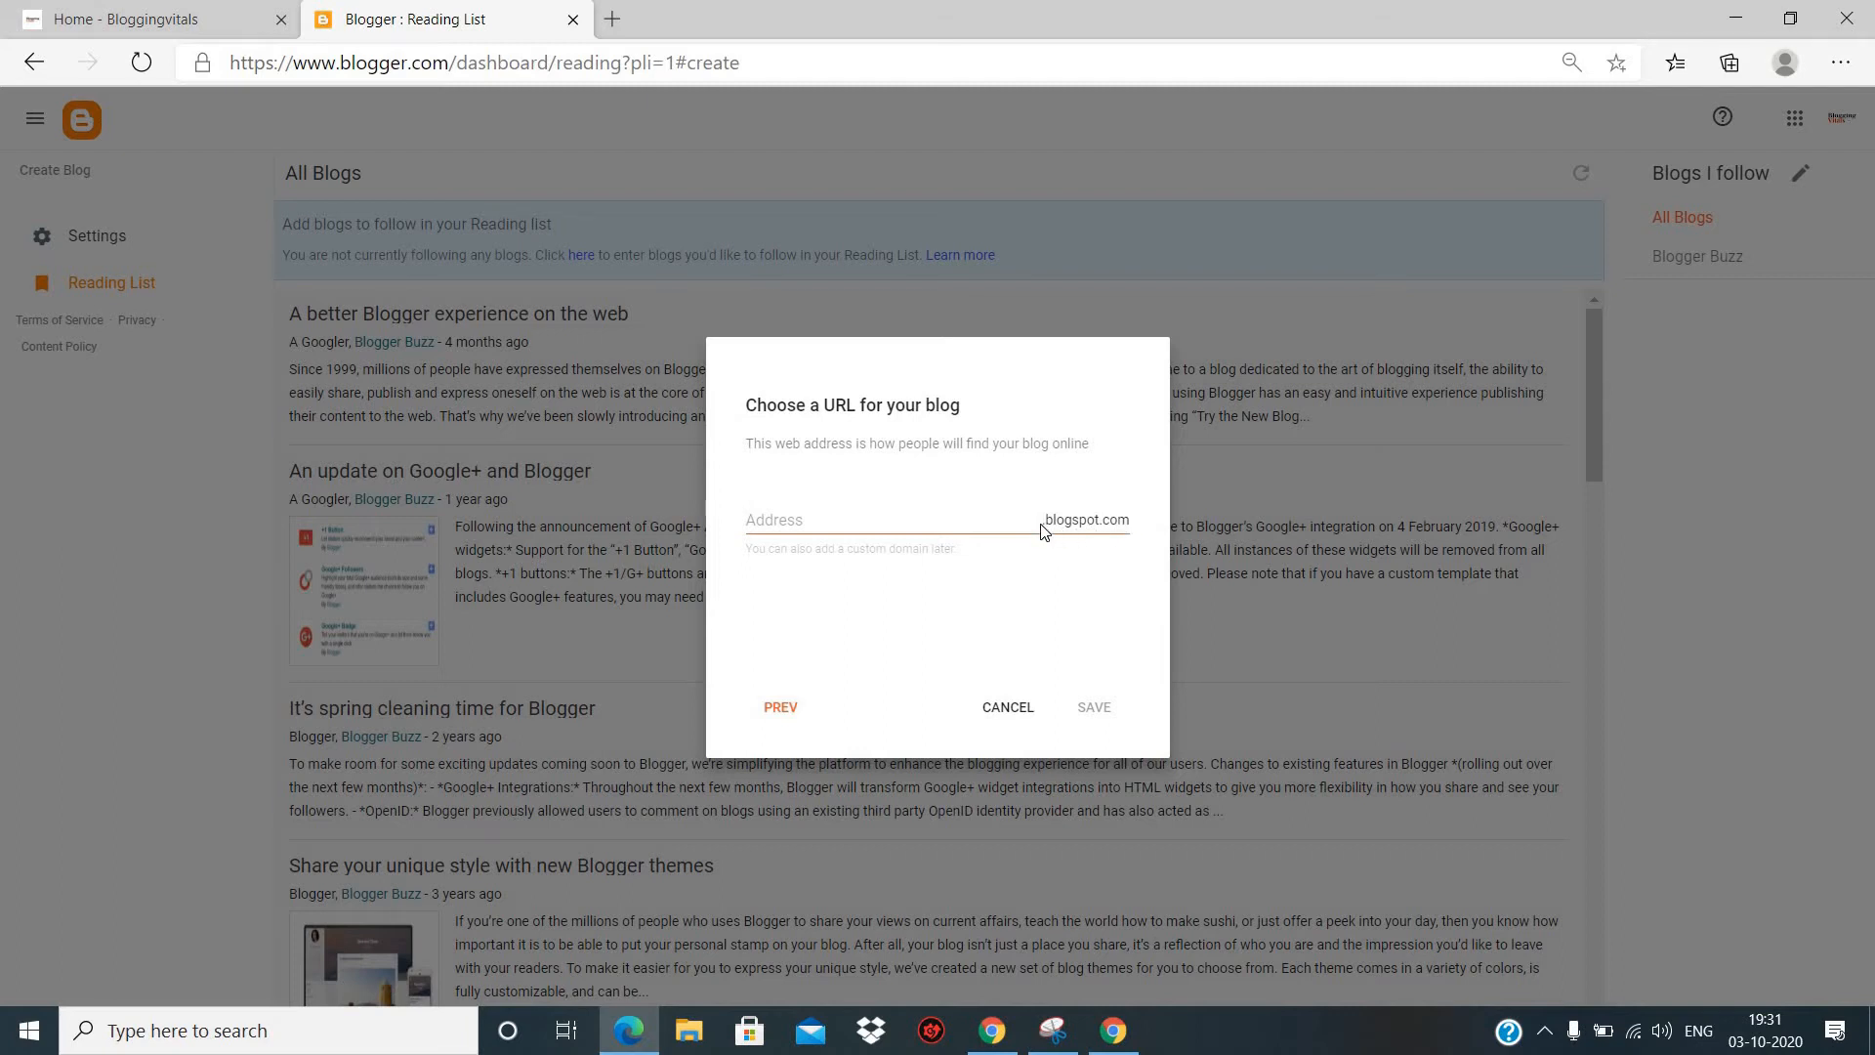
- Set the blog's address to stonedgaming1234.blogspot.com and save the new blog
click(825, 521)
text(nedga)
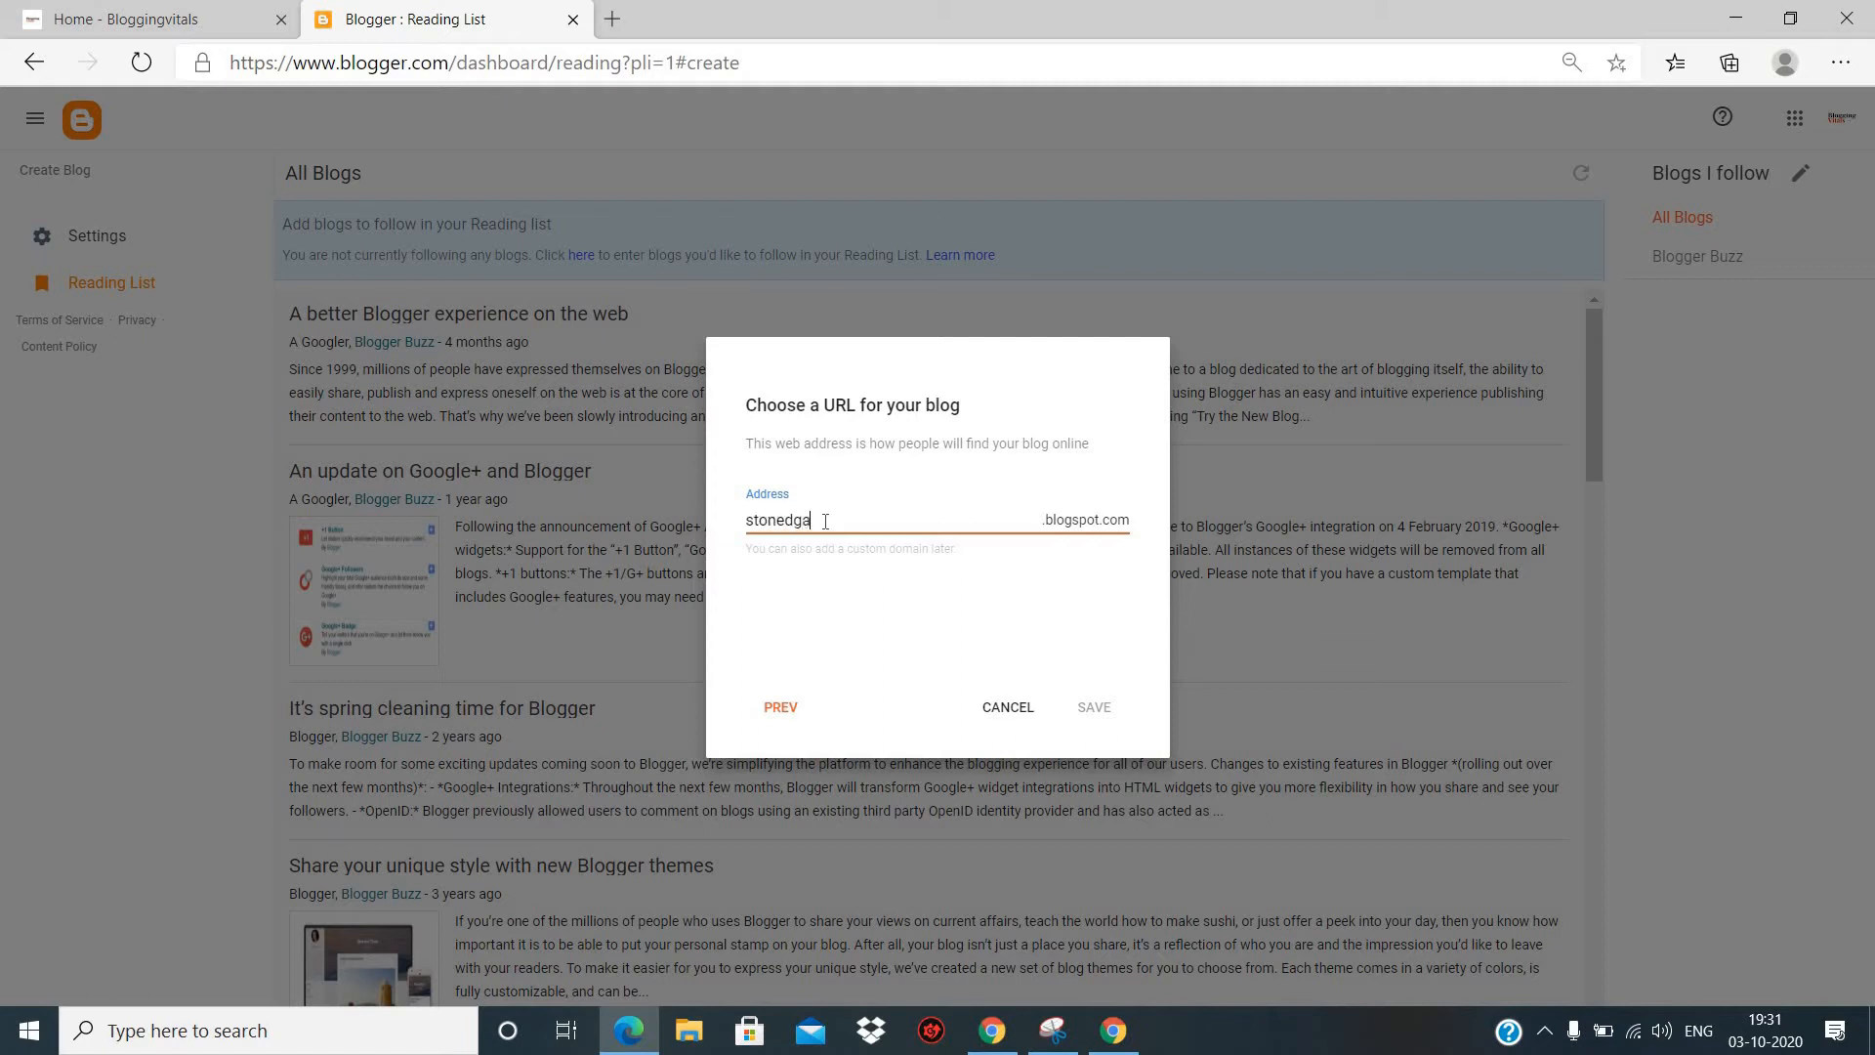
text(ming1234)
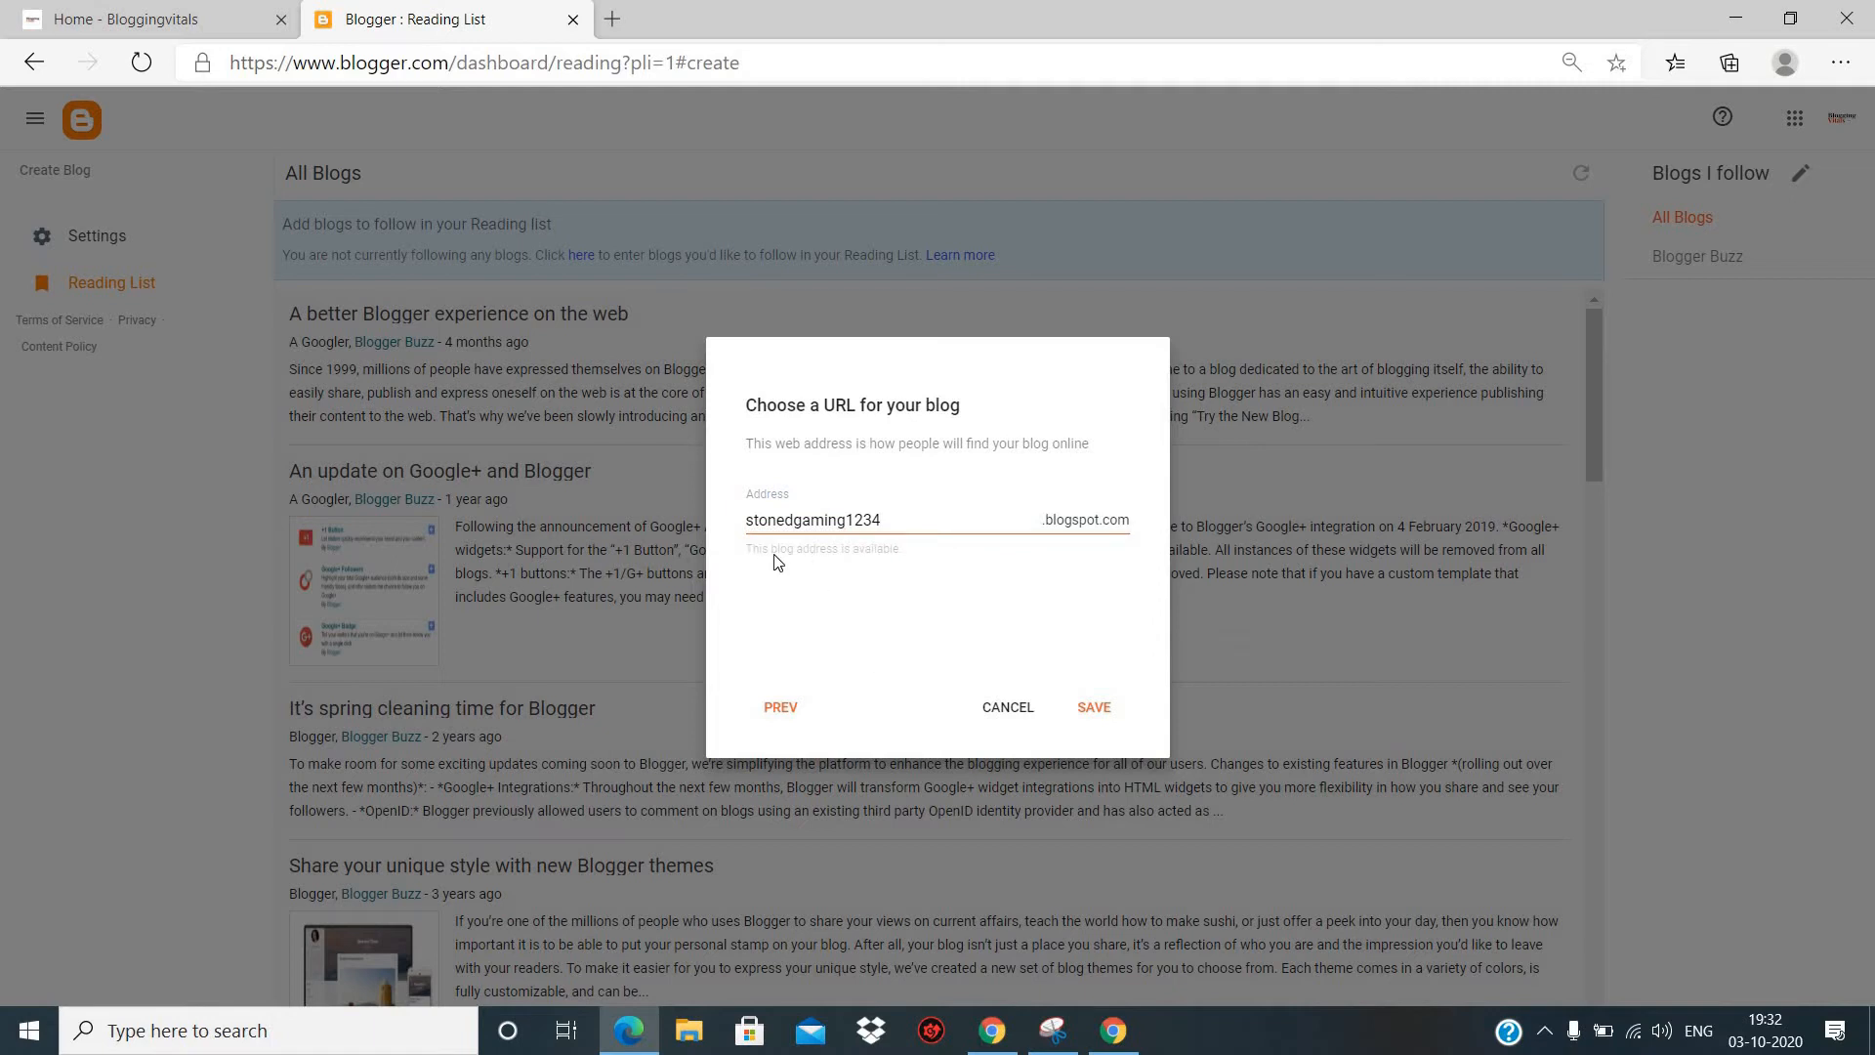
click(1101, 714)
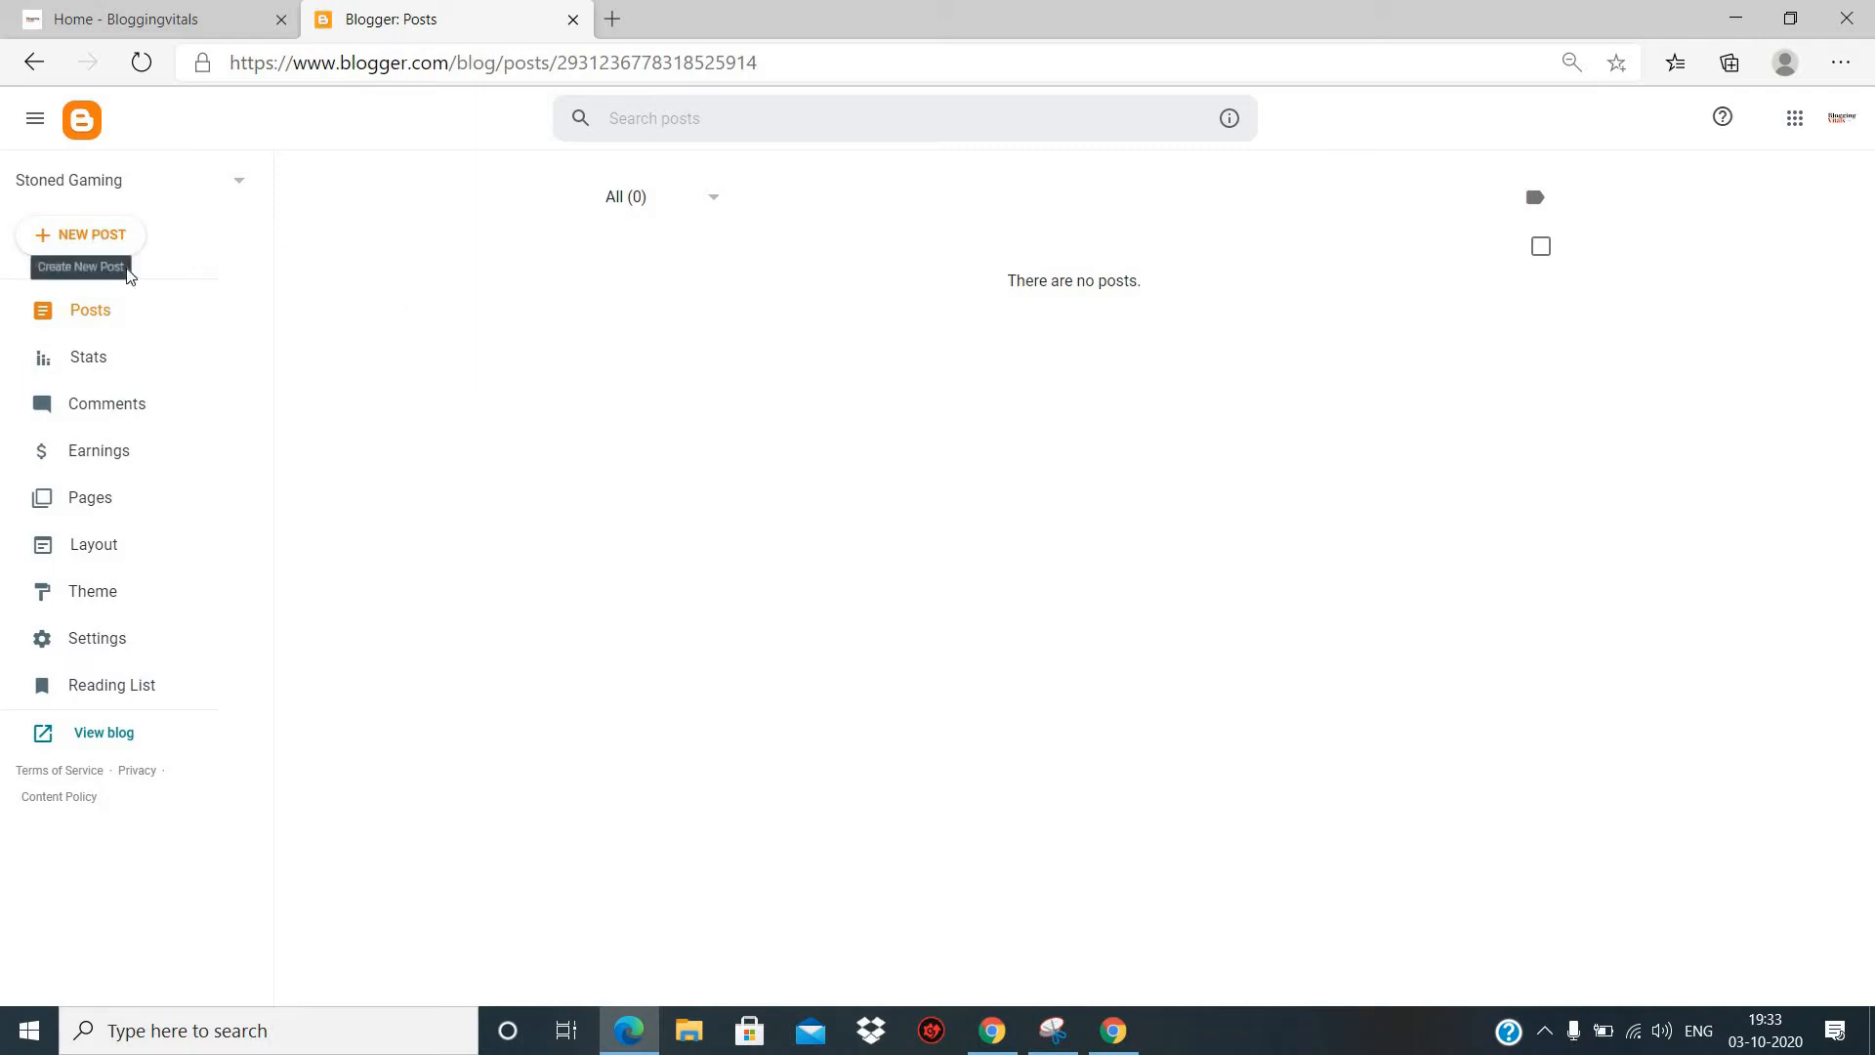
- Examine the blog's statistics, from the follower and view overview down to the posts section
click(101, 360)
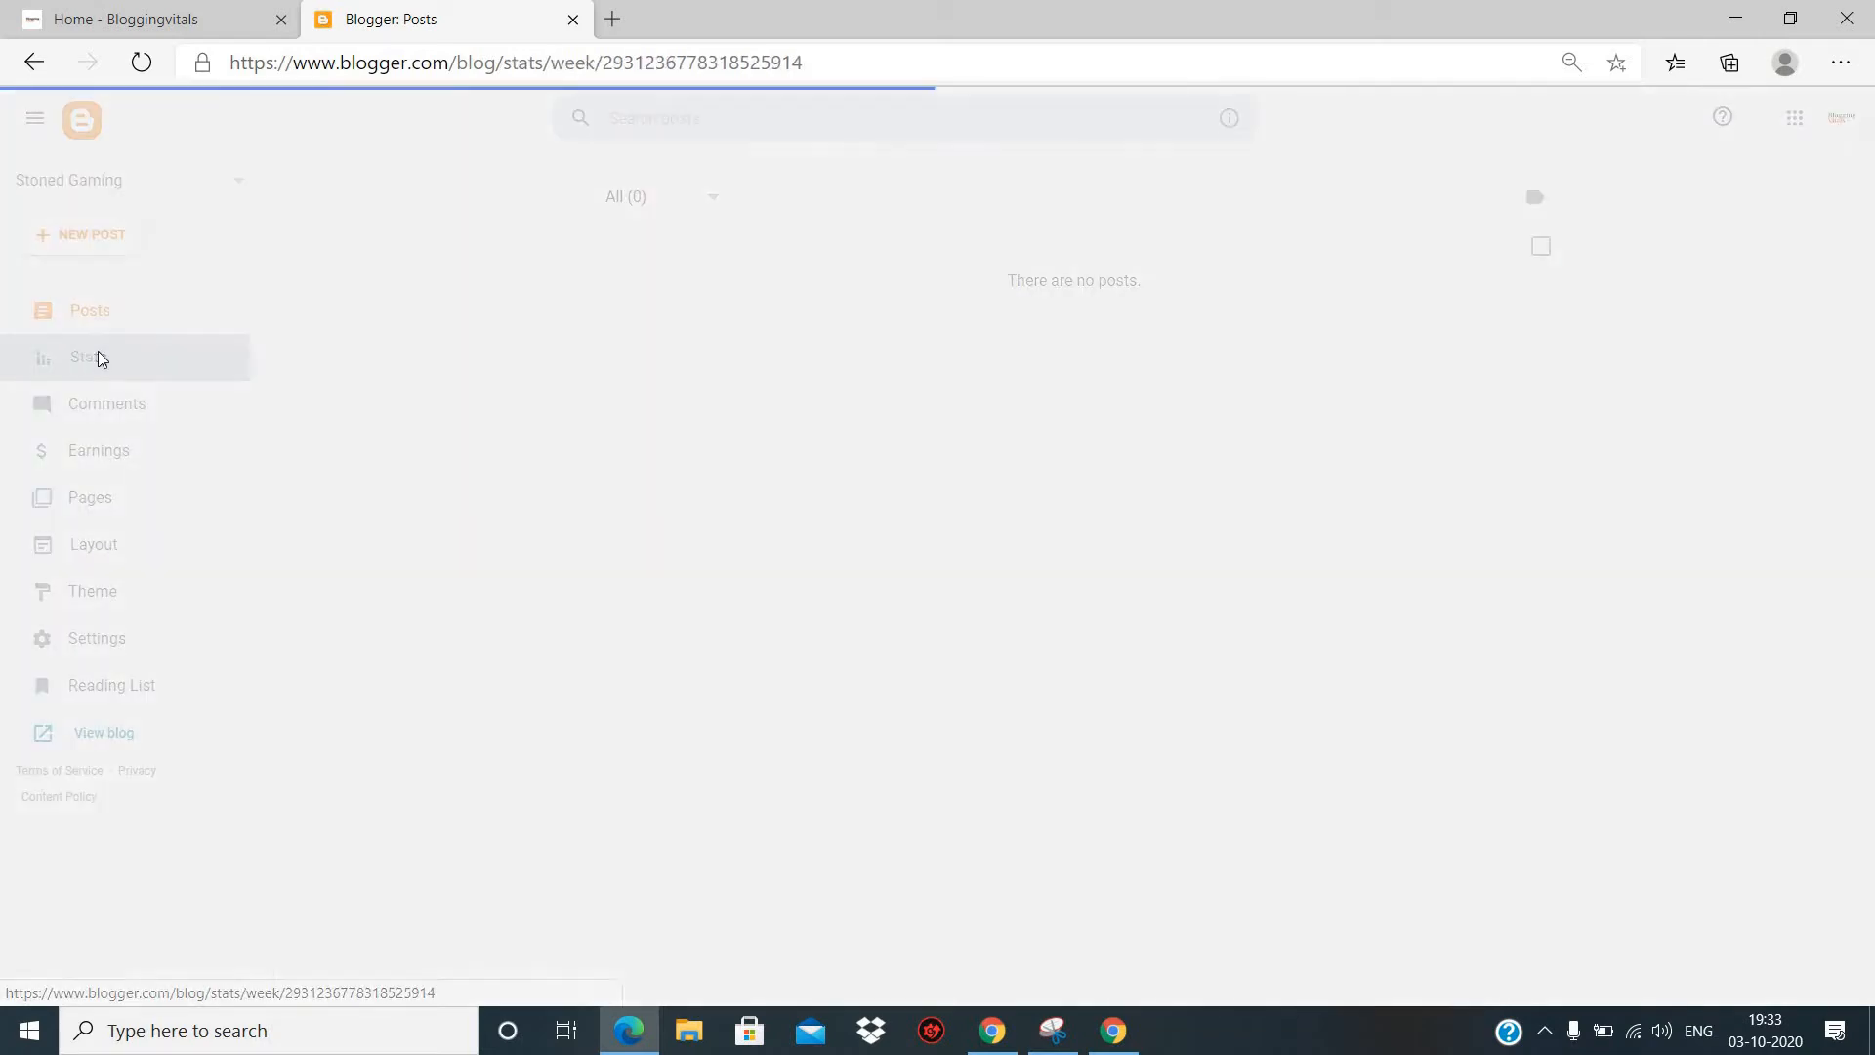
scroll(716, 368, down, 3)
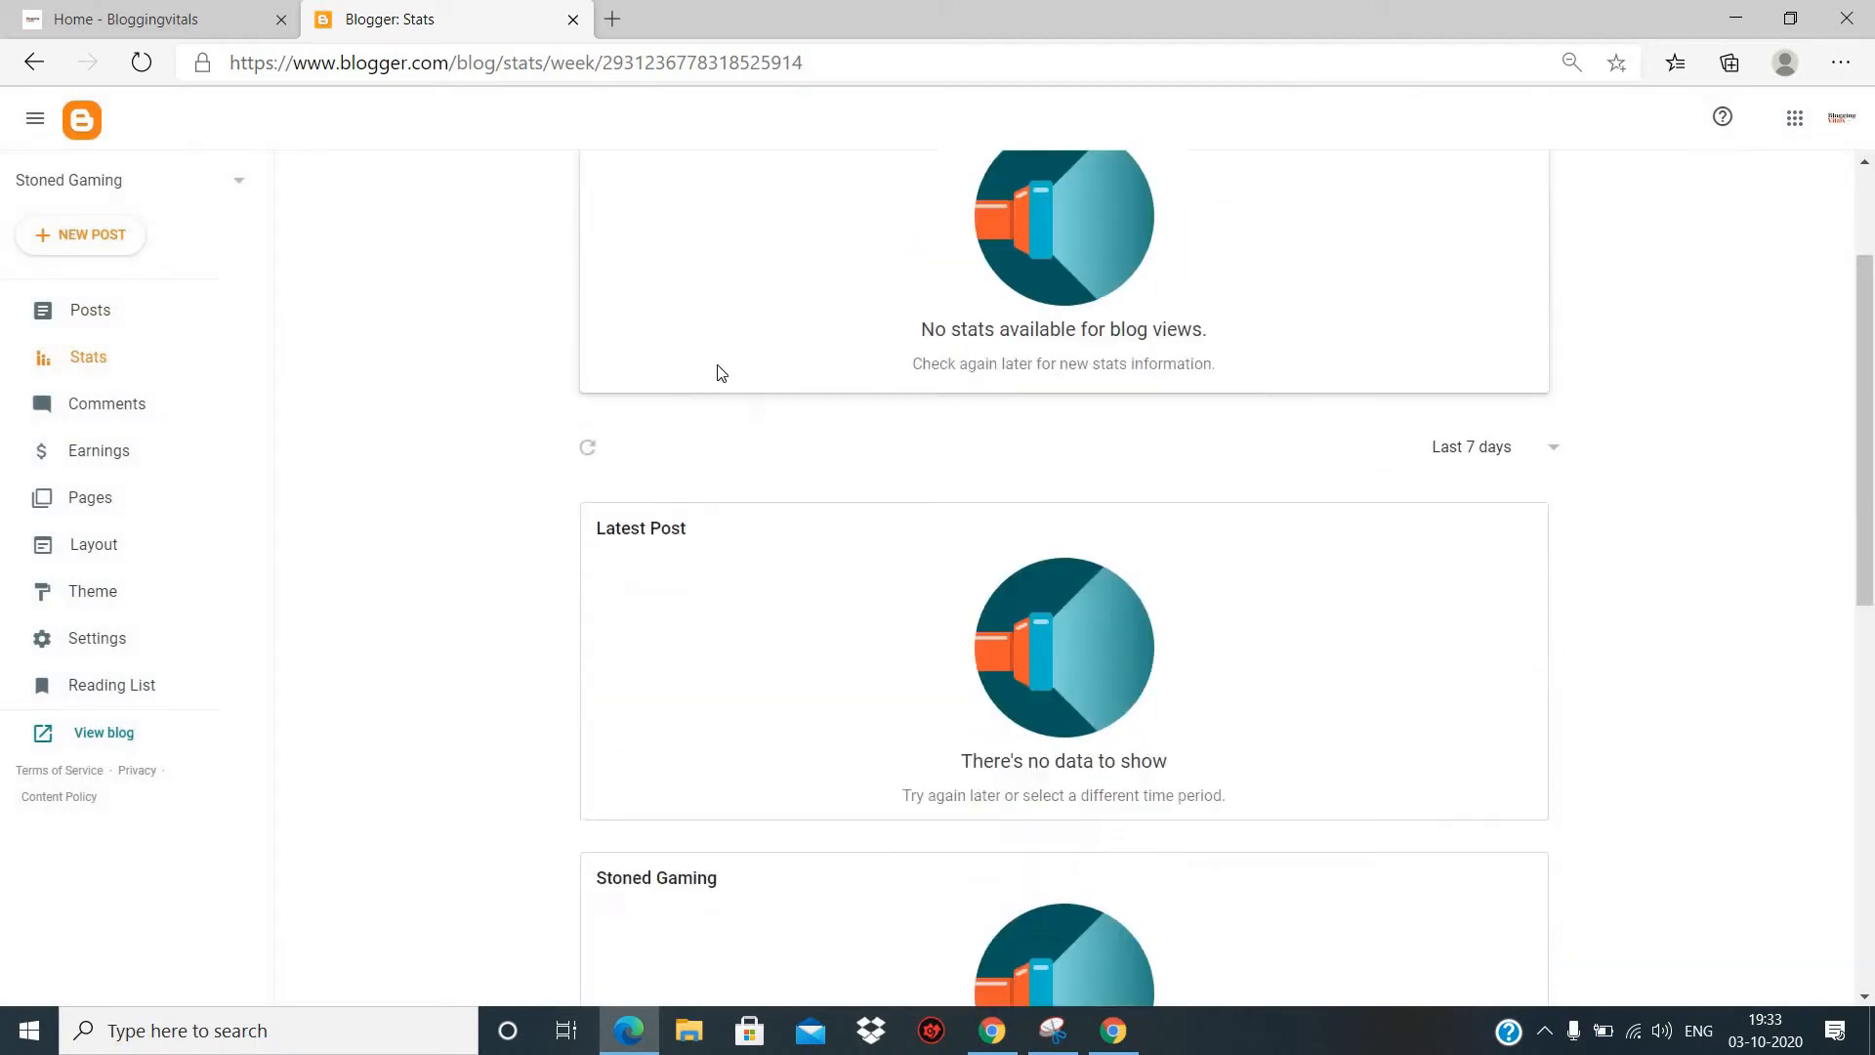
scroll(718, 371, up, 3)
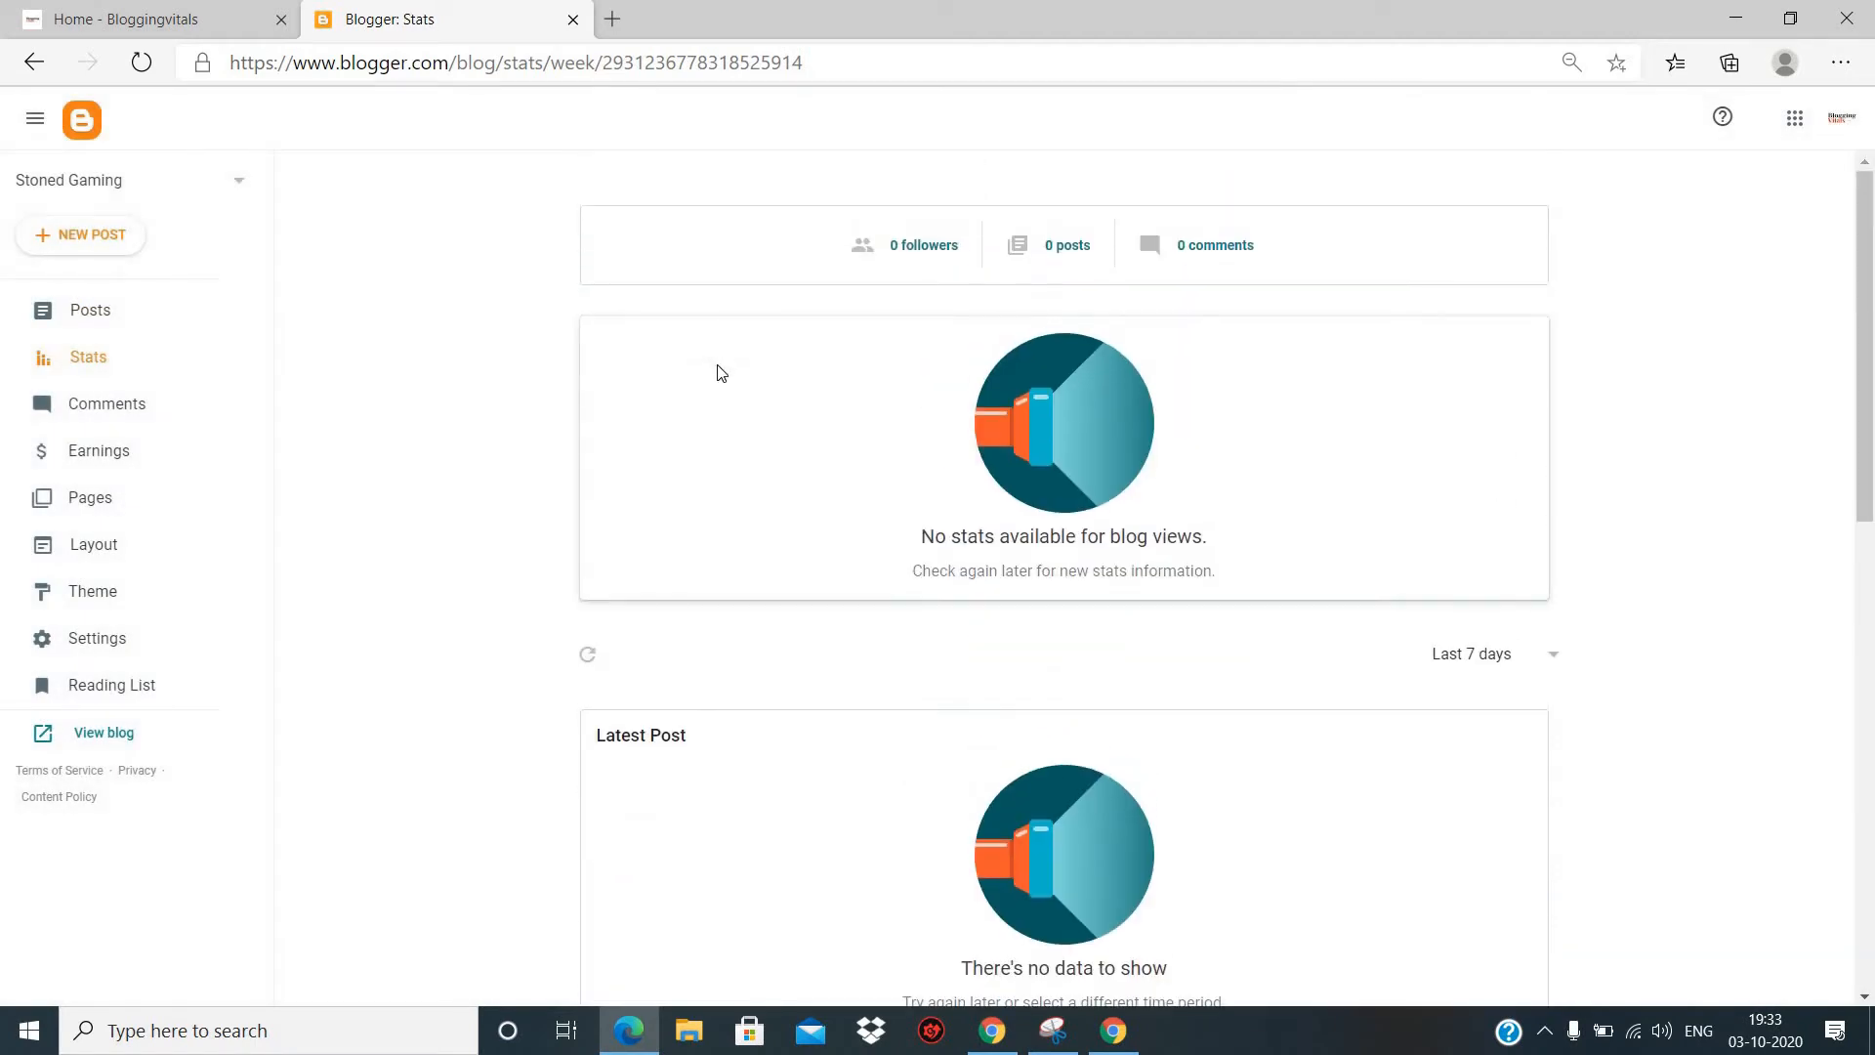
scroll(819, 391, down, 8)
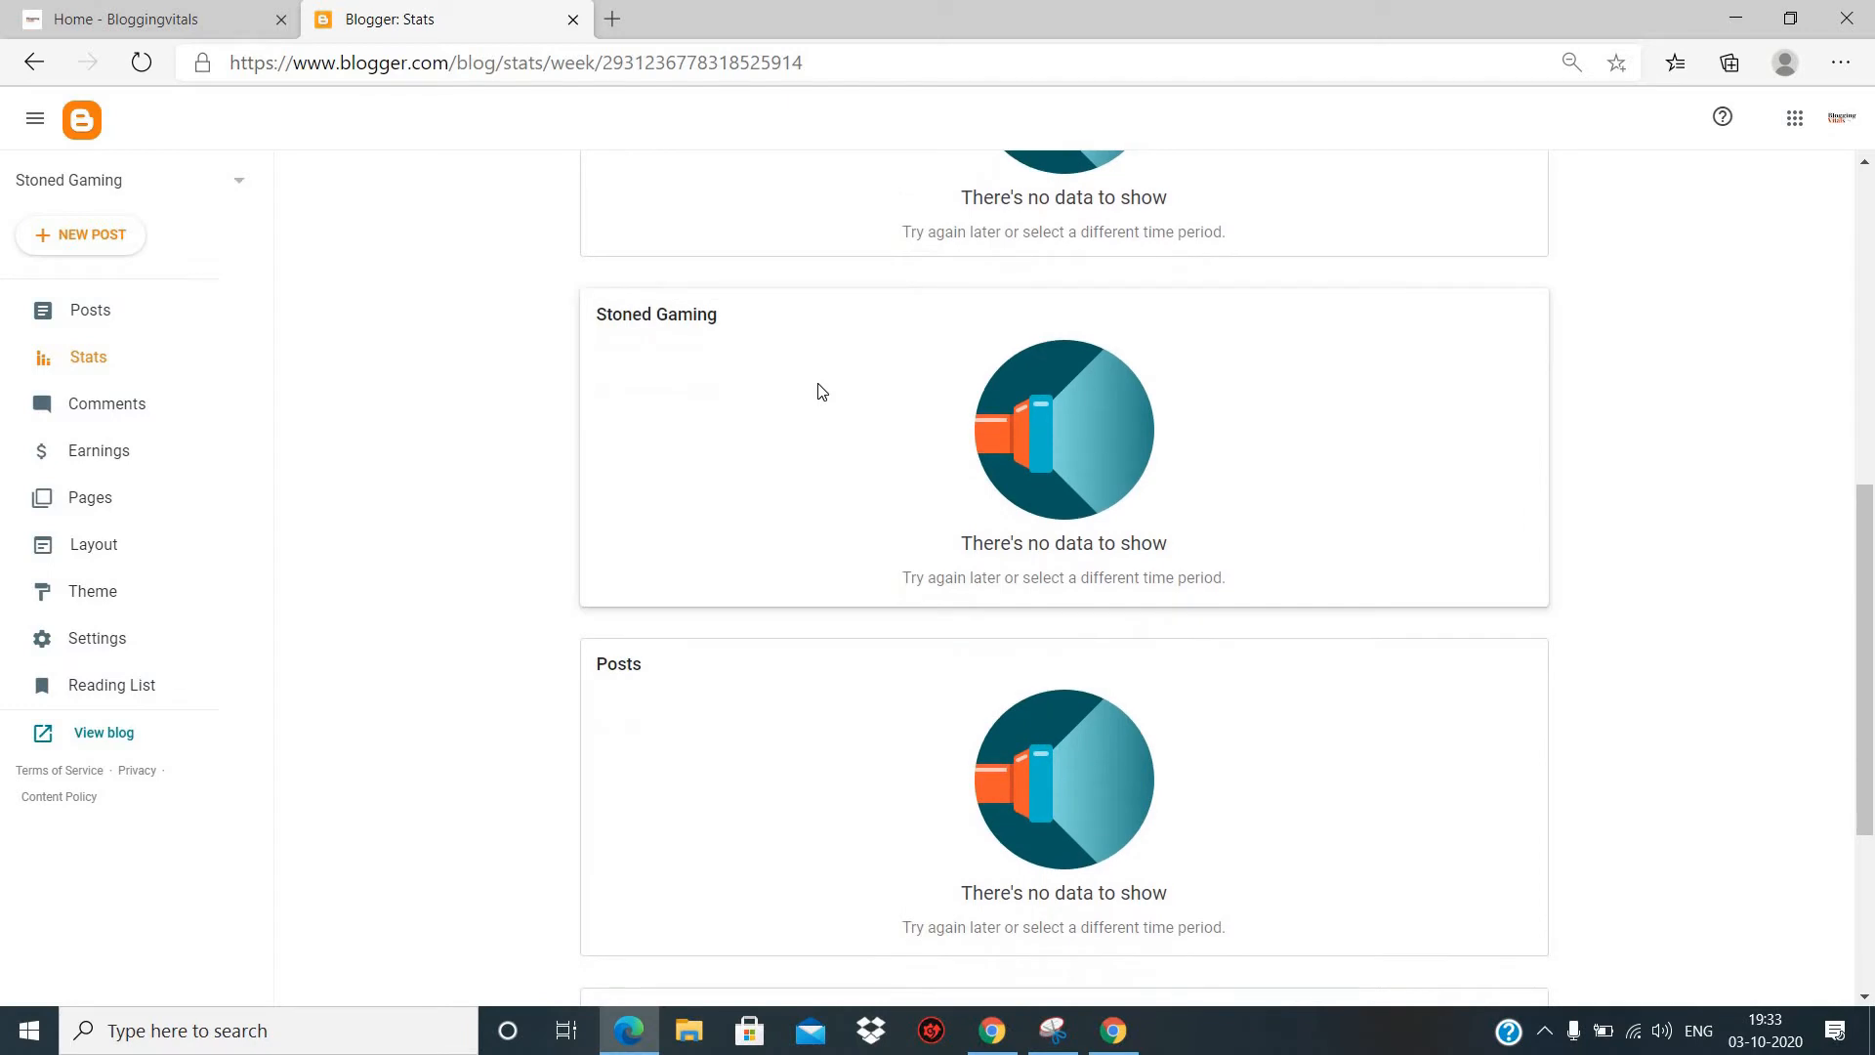
scroll(818, 391, up, 10)
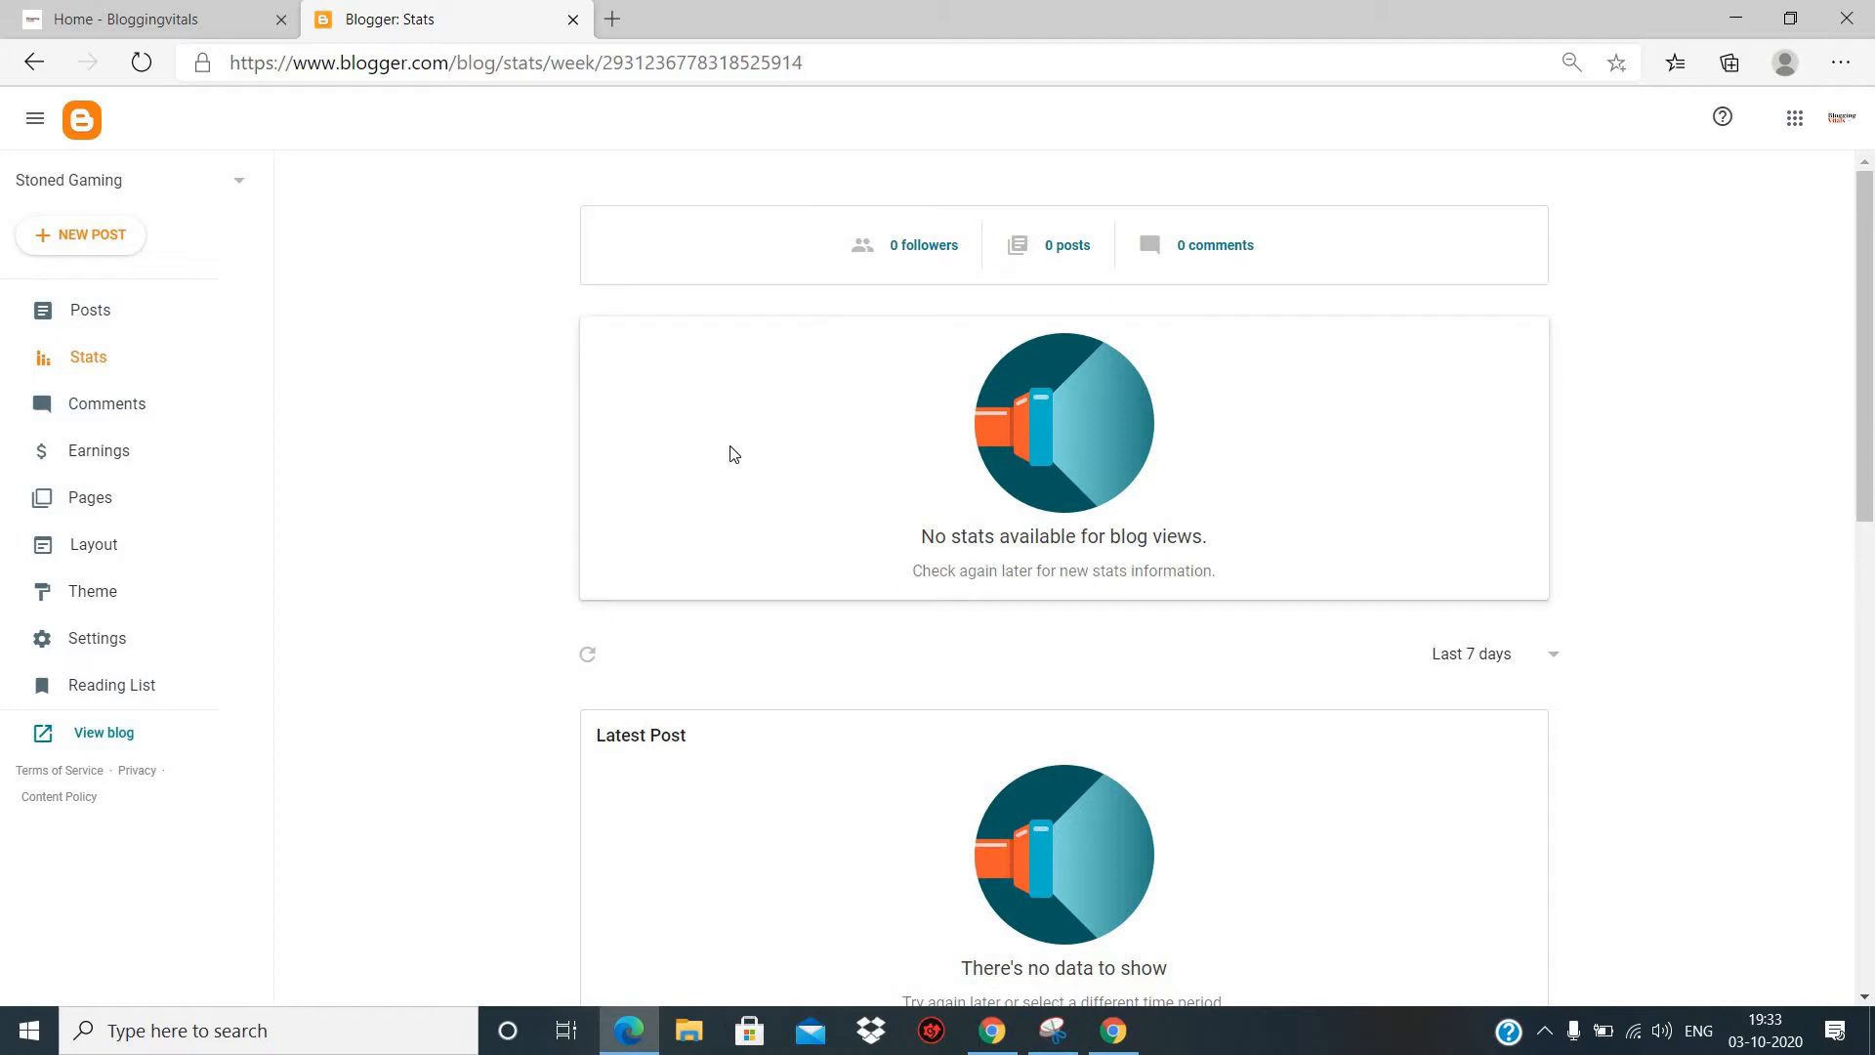
scroll(732, 453, down, 2)
scroll(733, 454, down, 4)
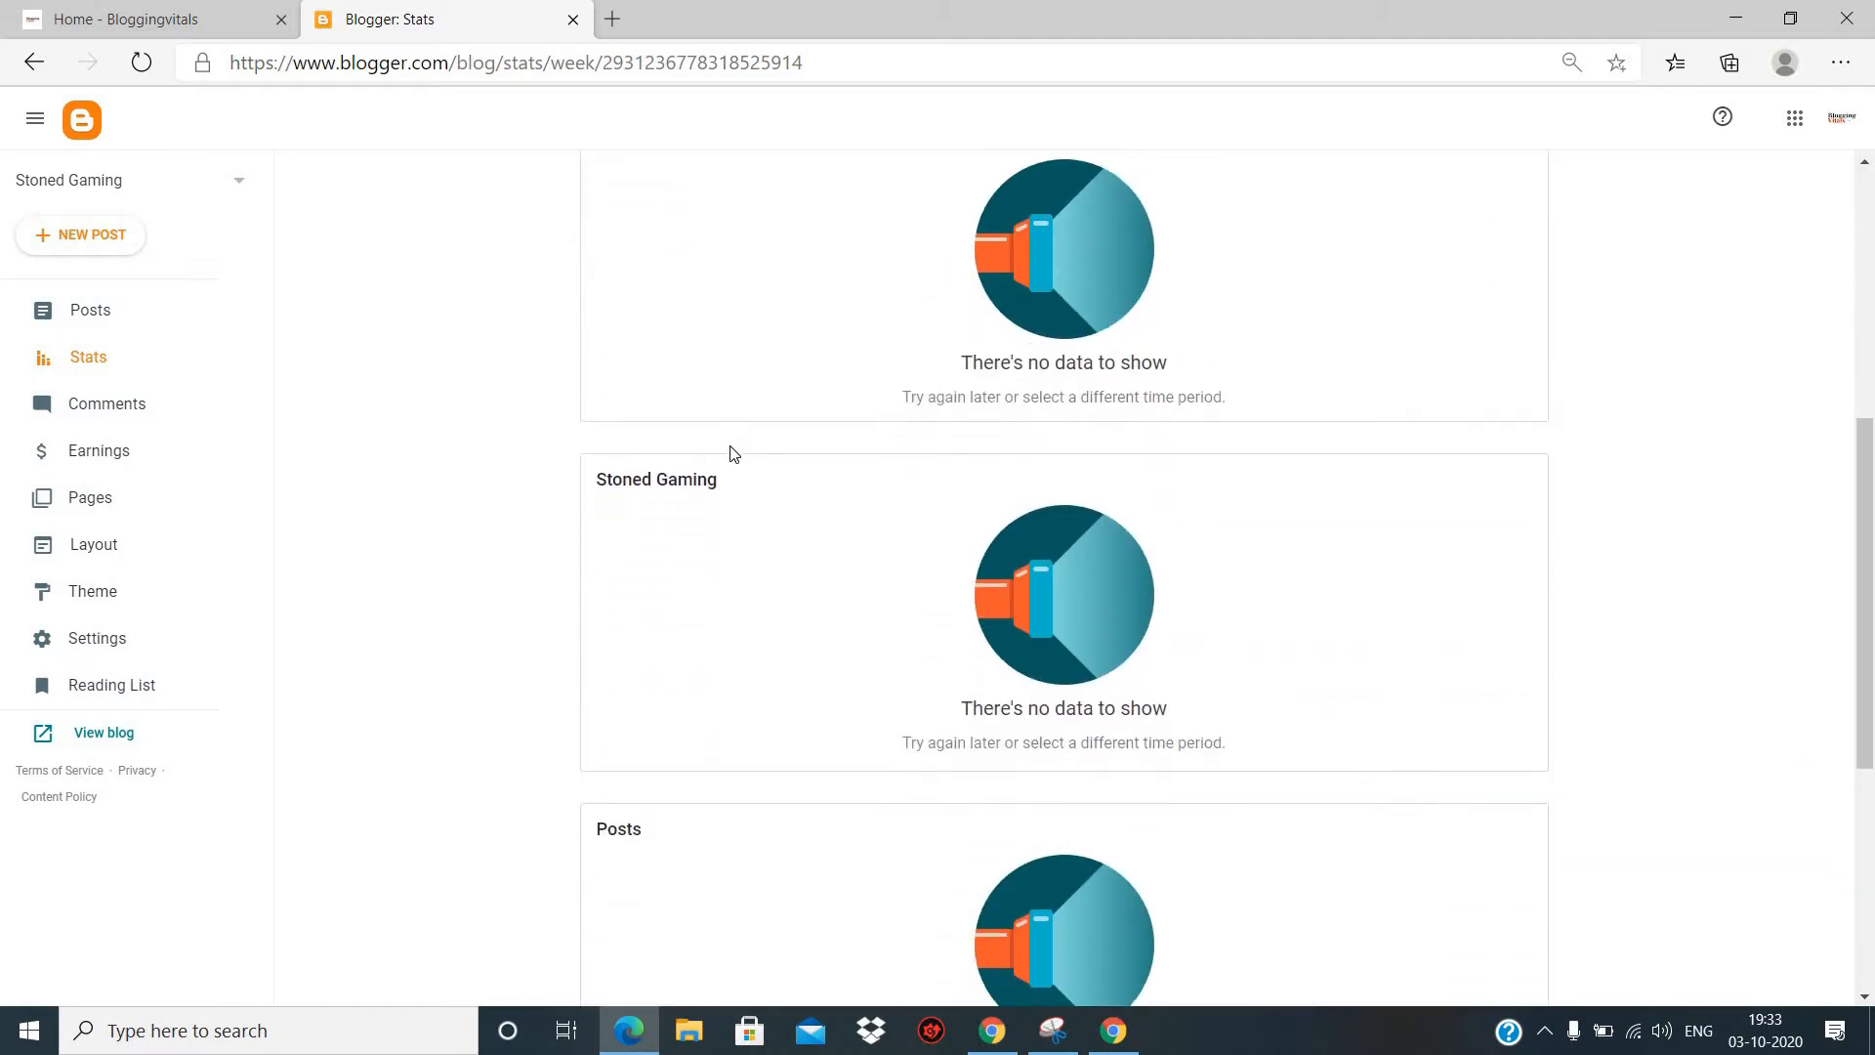
scroll(734, 453, up, 4)
scroll(733, 453, up, 2)
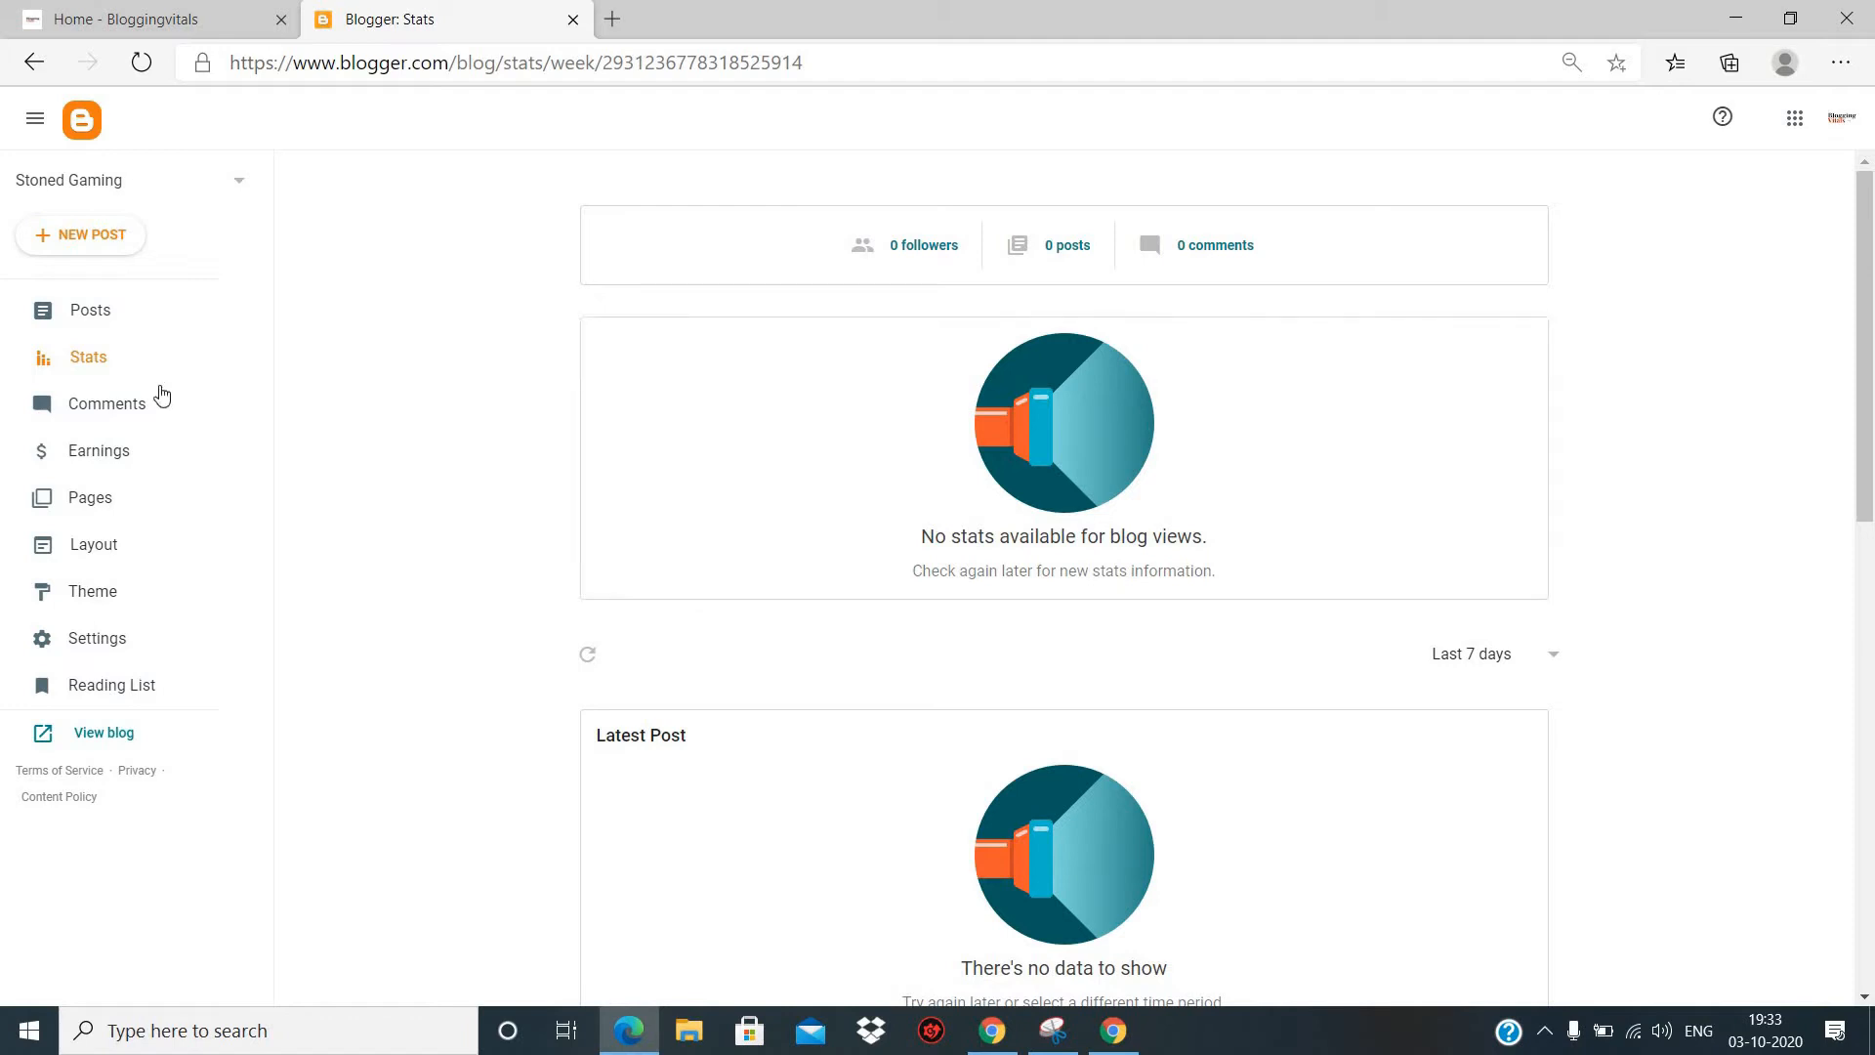
- Look through the blog's Comments, Earnings and Pages sections
click(101, 405)
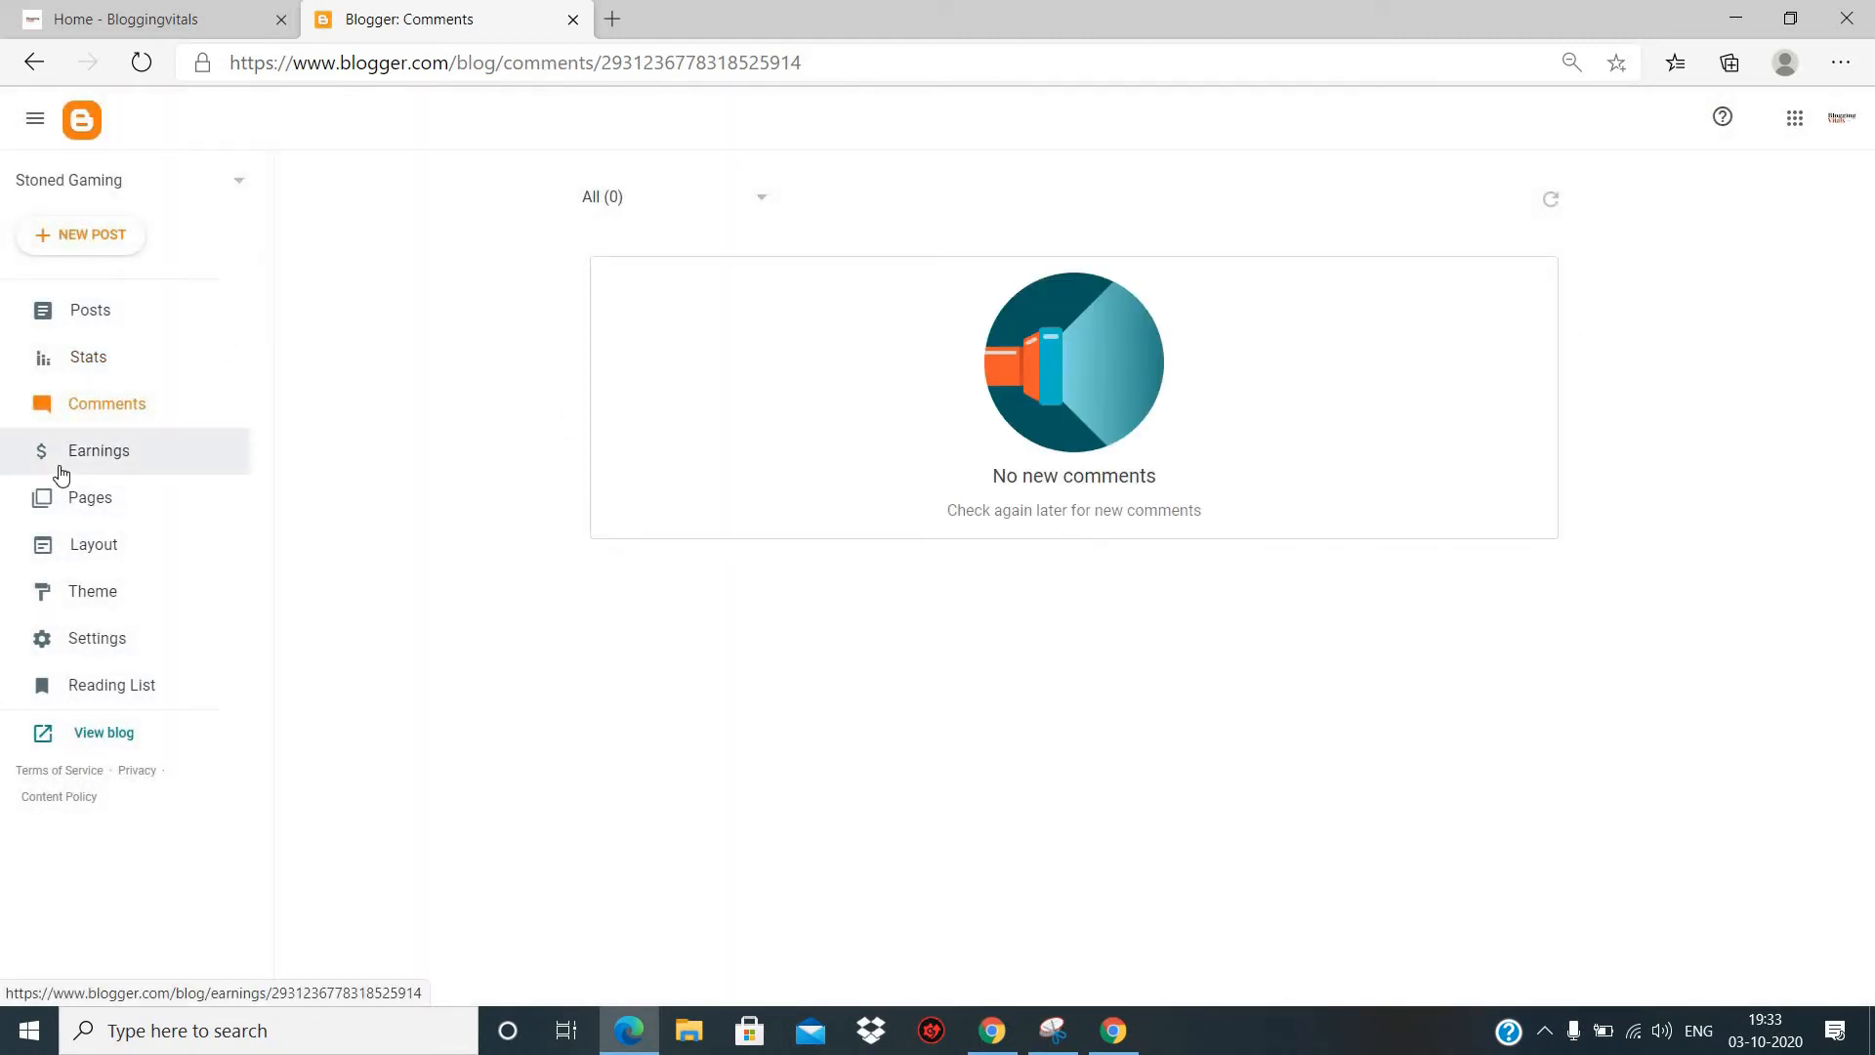
click(103, 454)
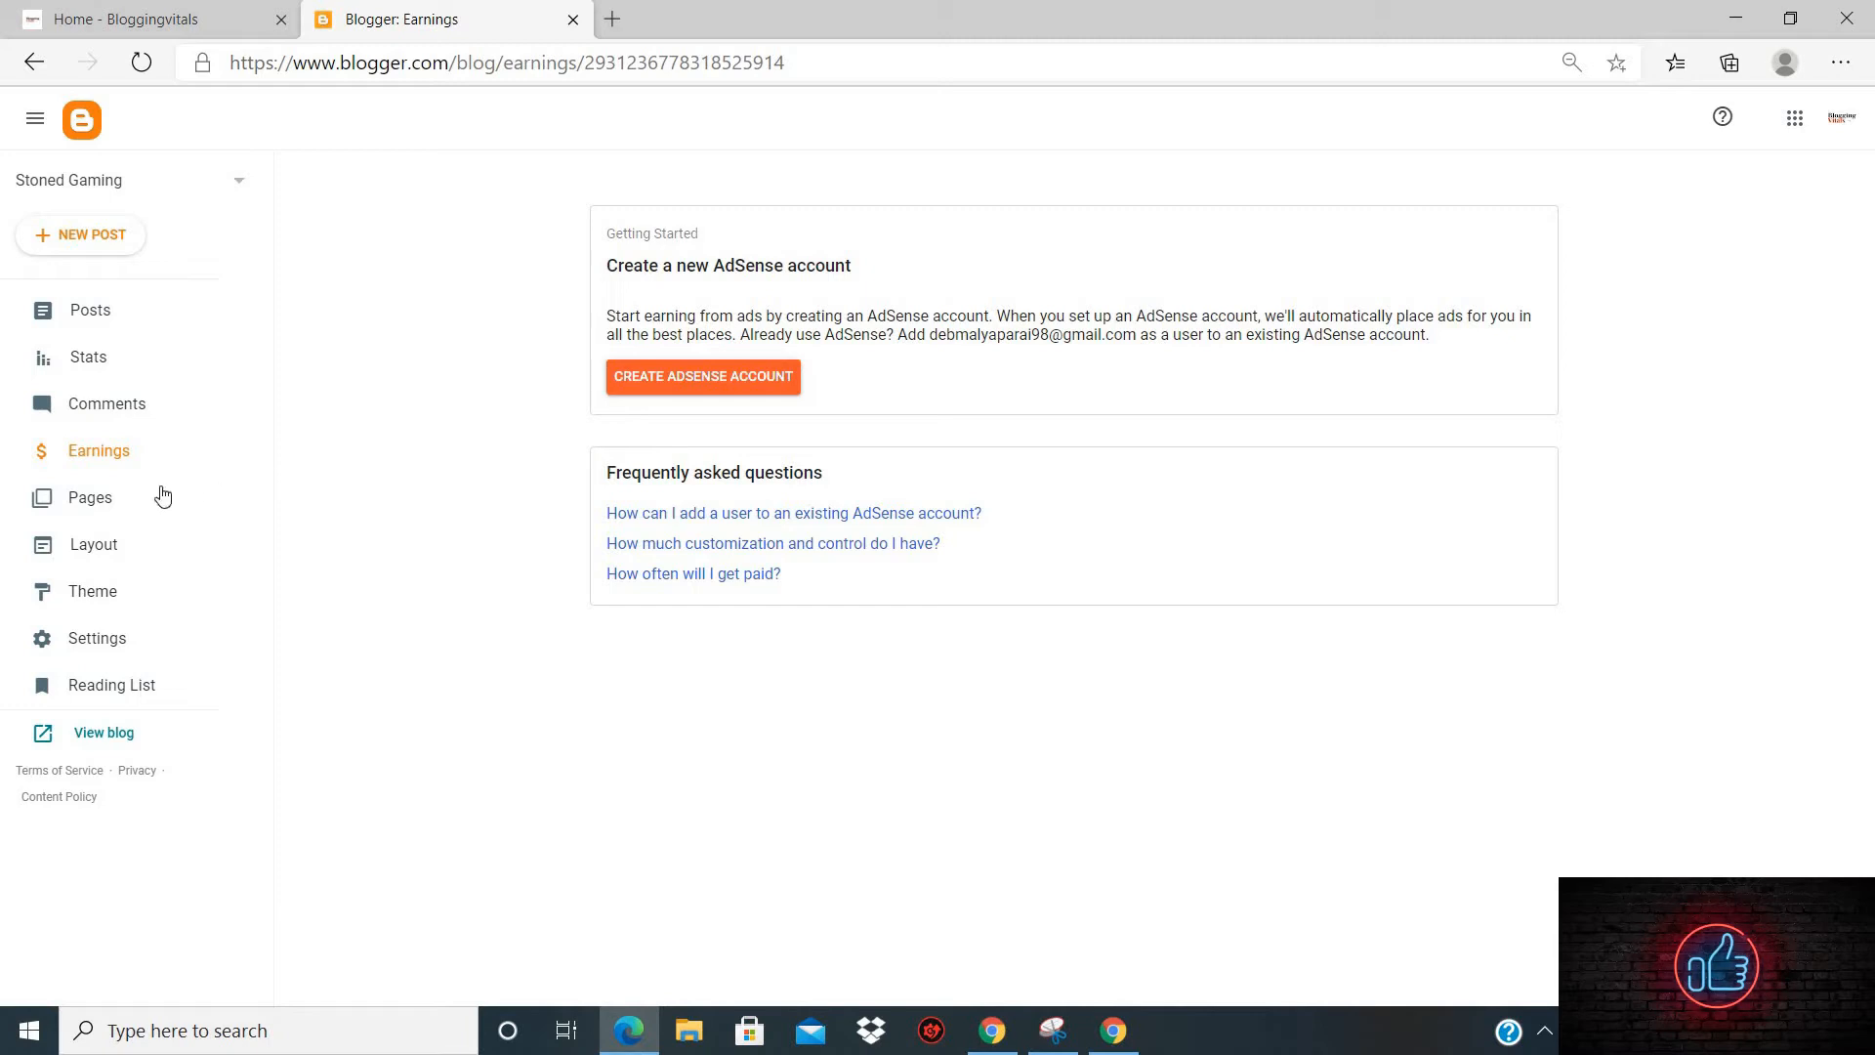
click(94, 502)
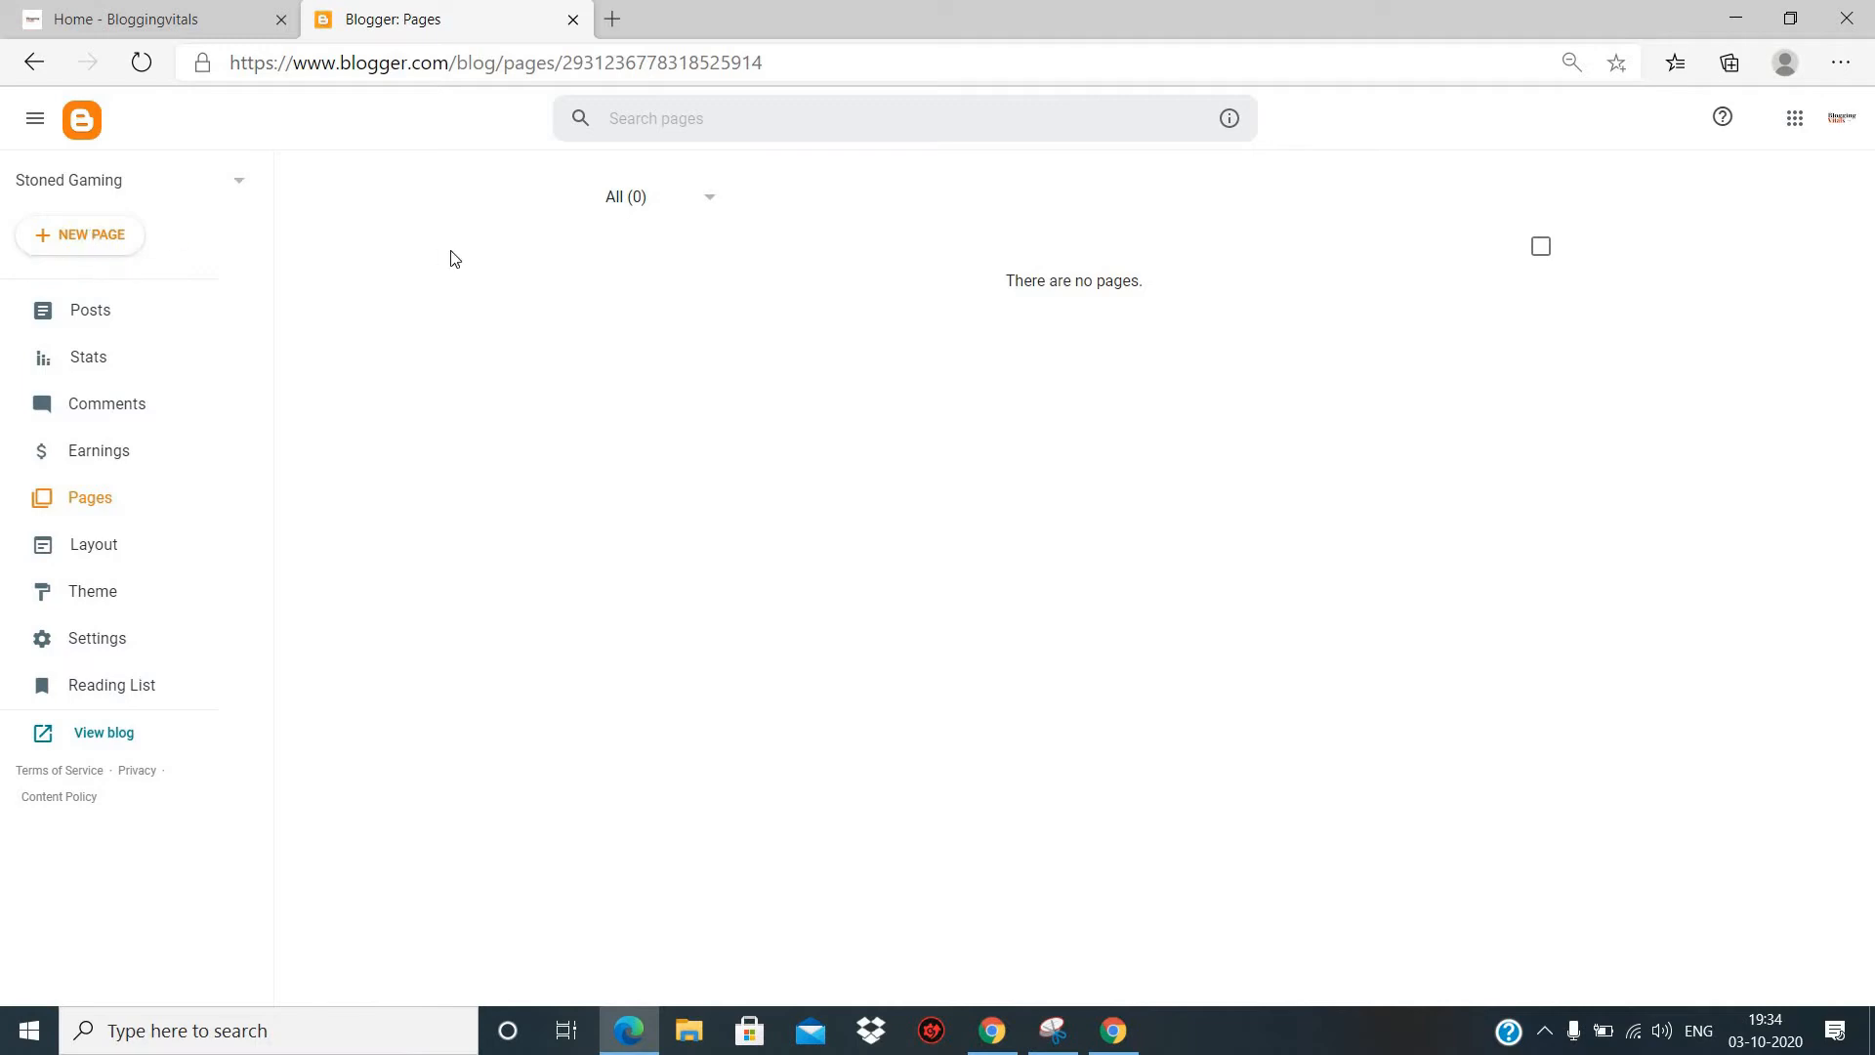
- Examine the gadgets in the blog's layout, from the sidebars and header down to the footer
click(83, 545)
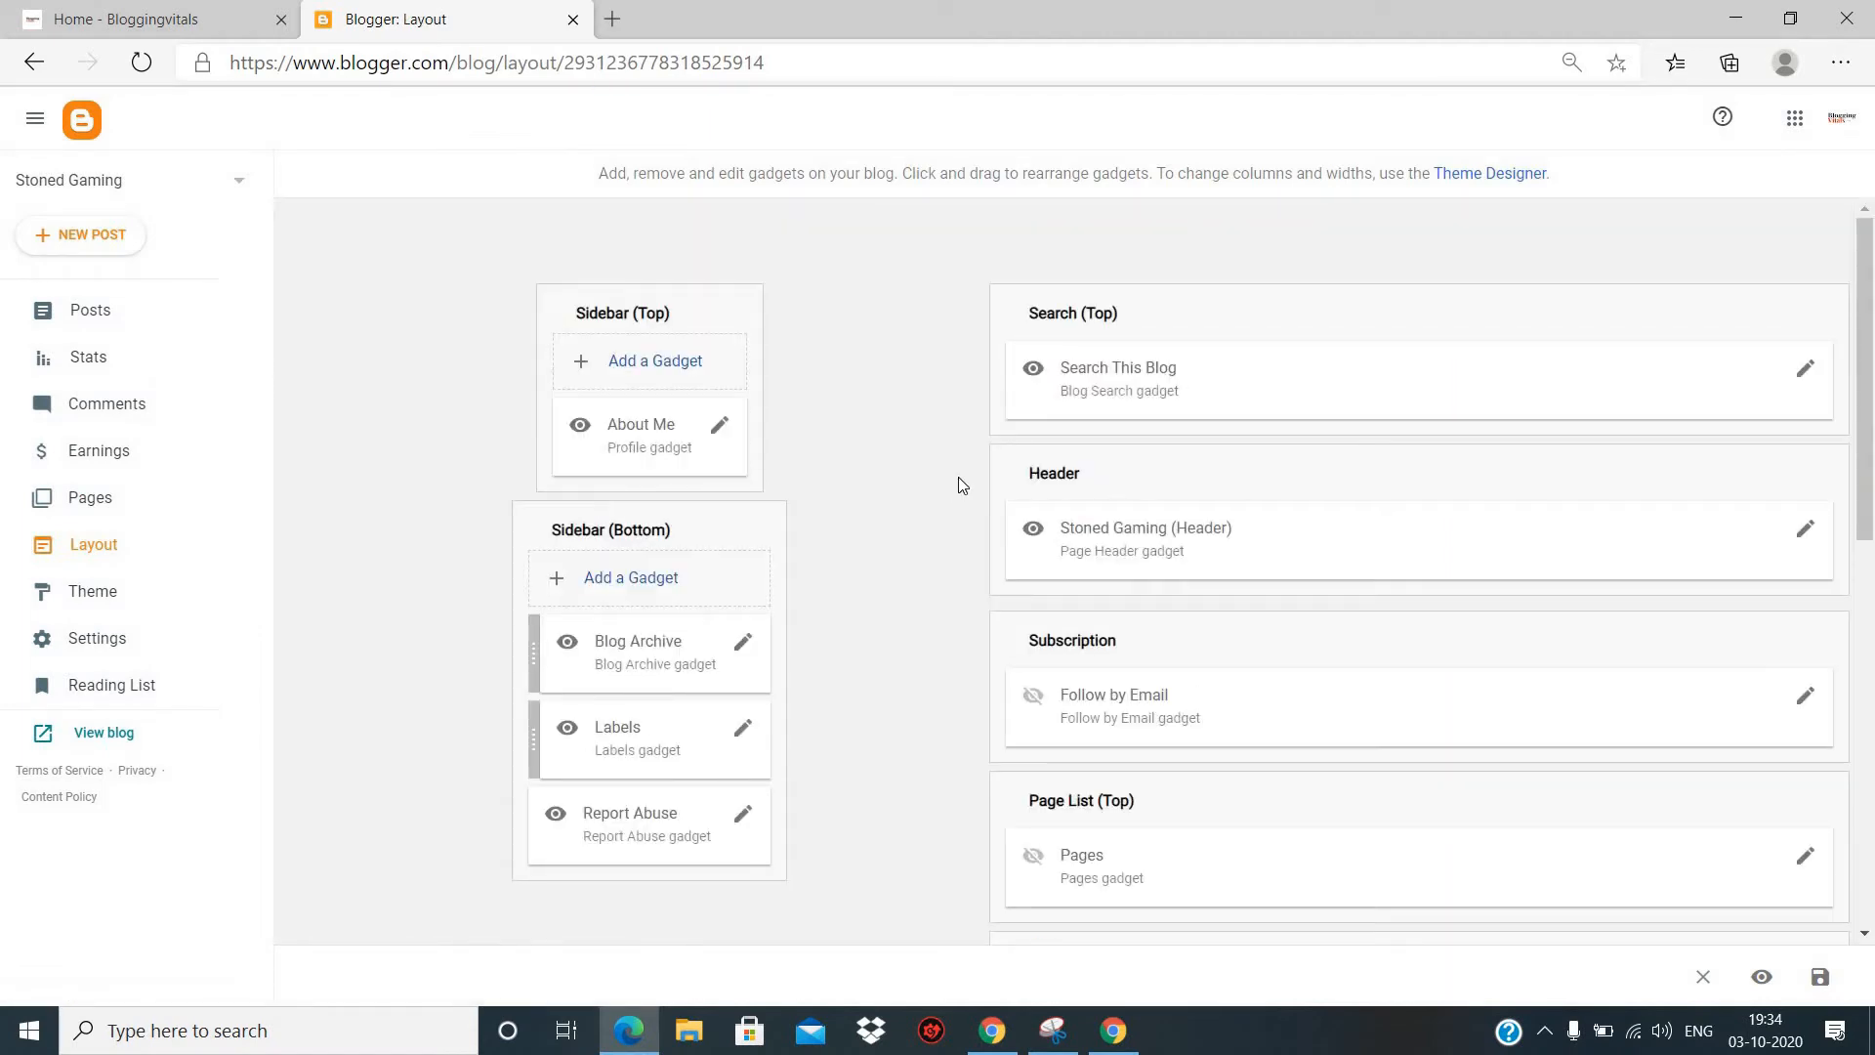
scroll(962, 485, down, 3)
scroll(962, 485, up, 3)
scroll(1173, 290, down, 1)
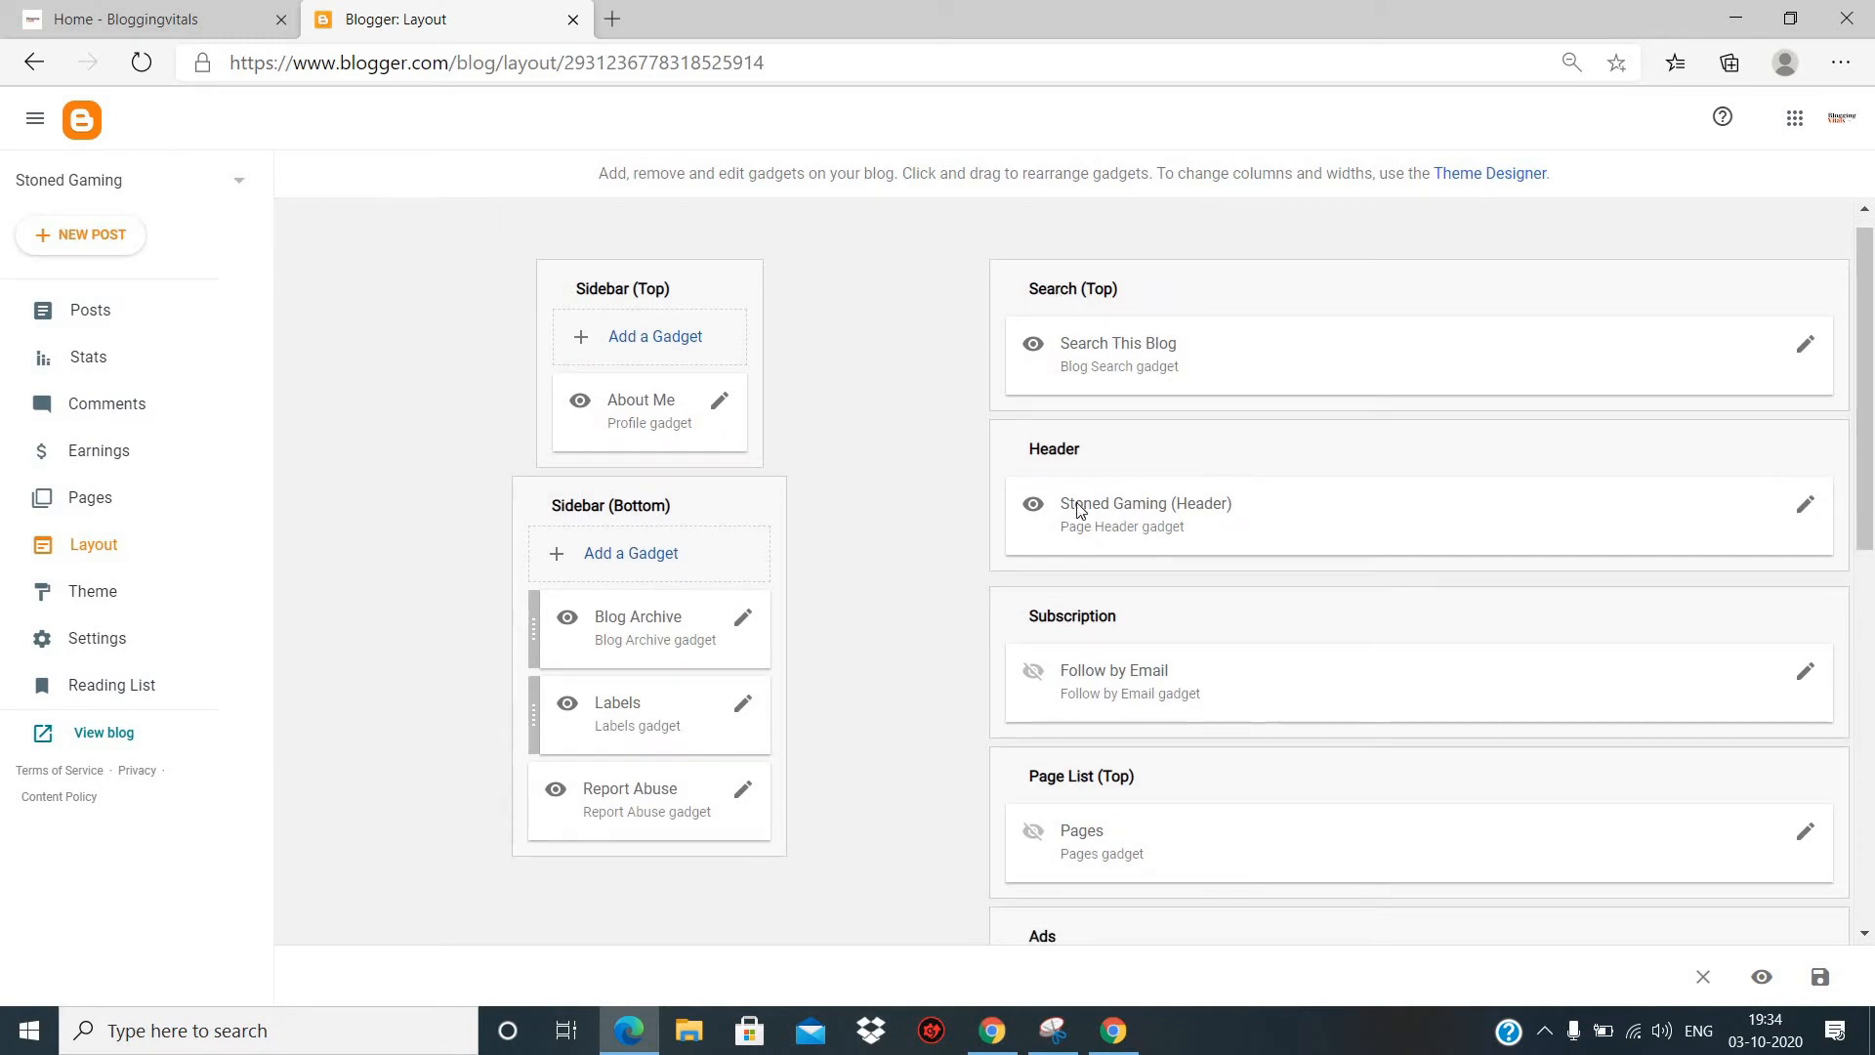
scroll(1079, 508, down, 2)
scroll(1078, 508, down, 2)
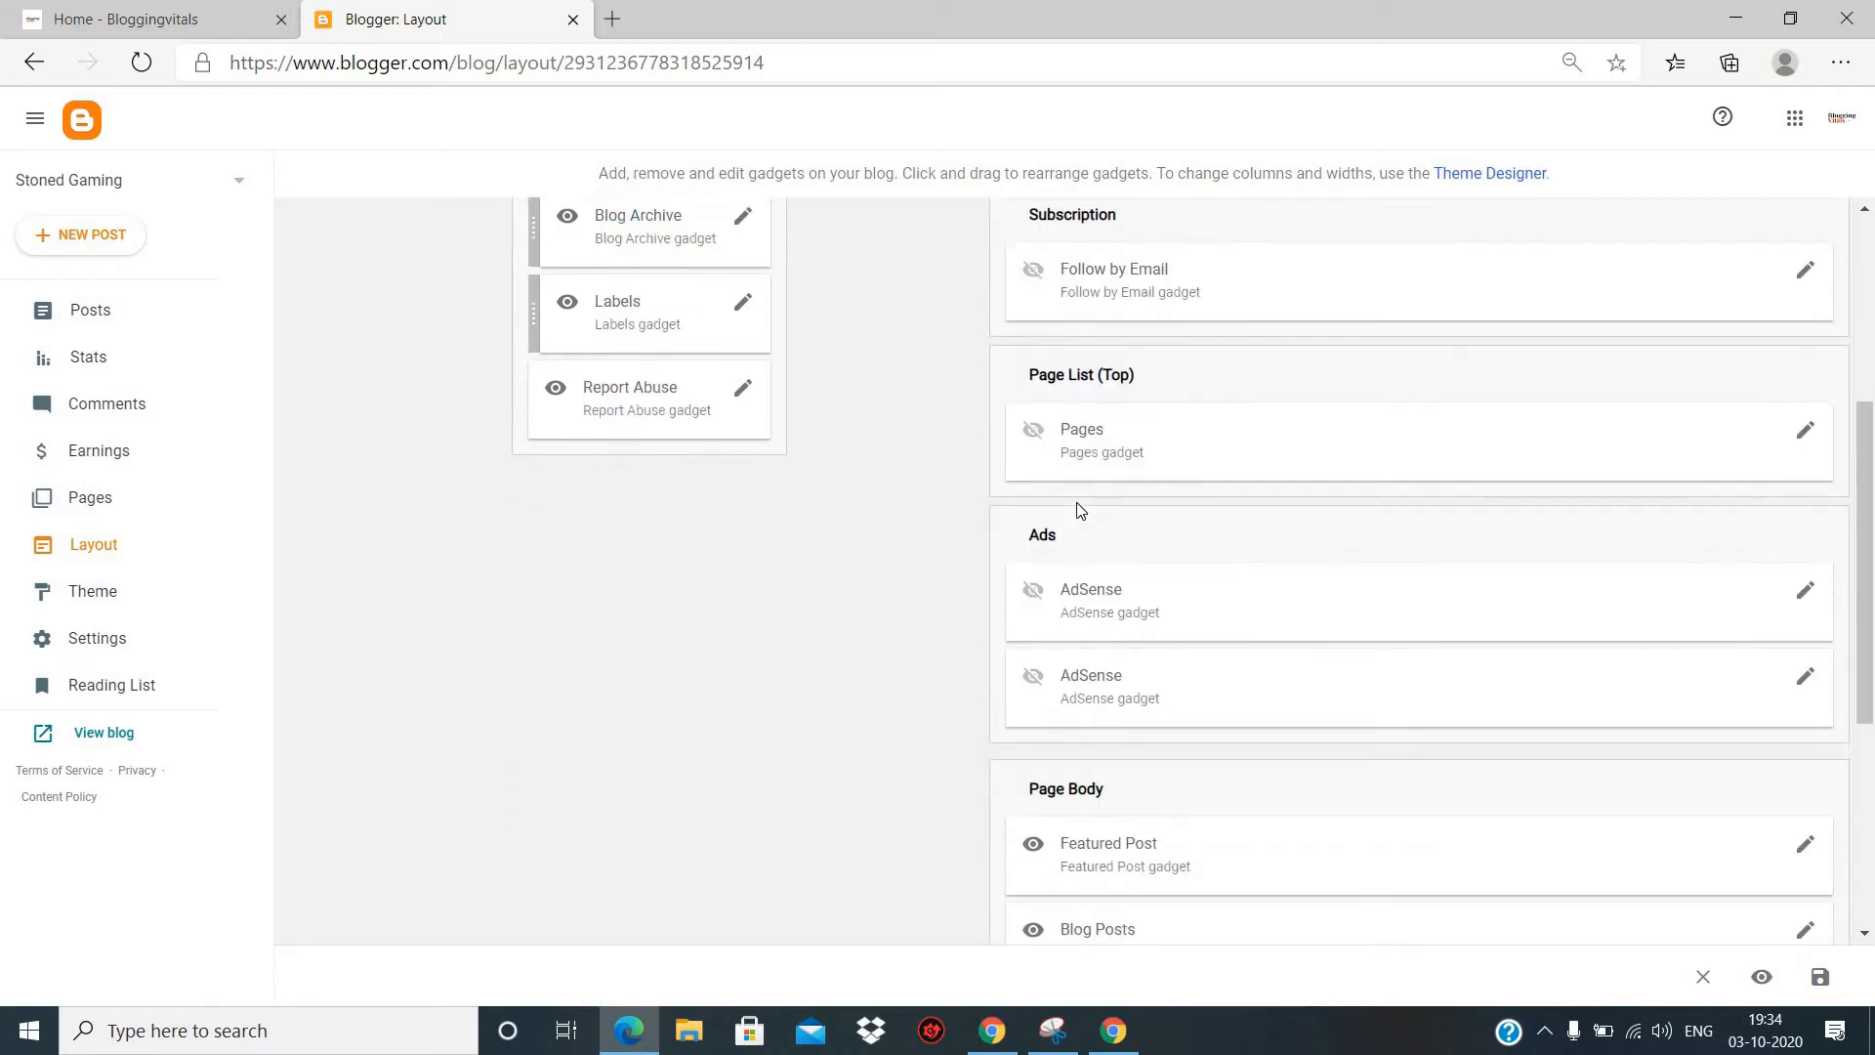
scroll(1079, 507, down, 5)
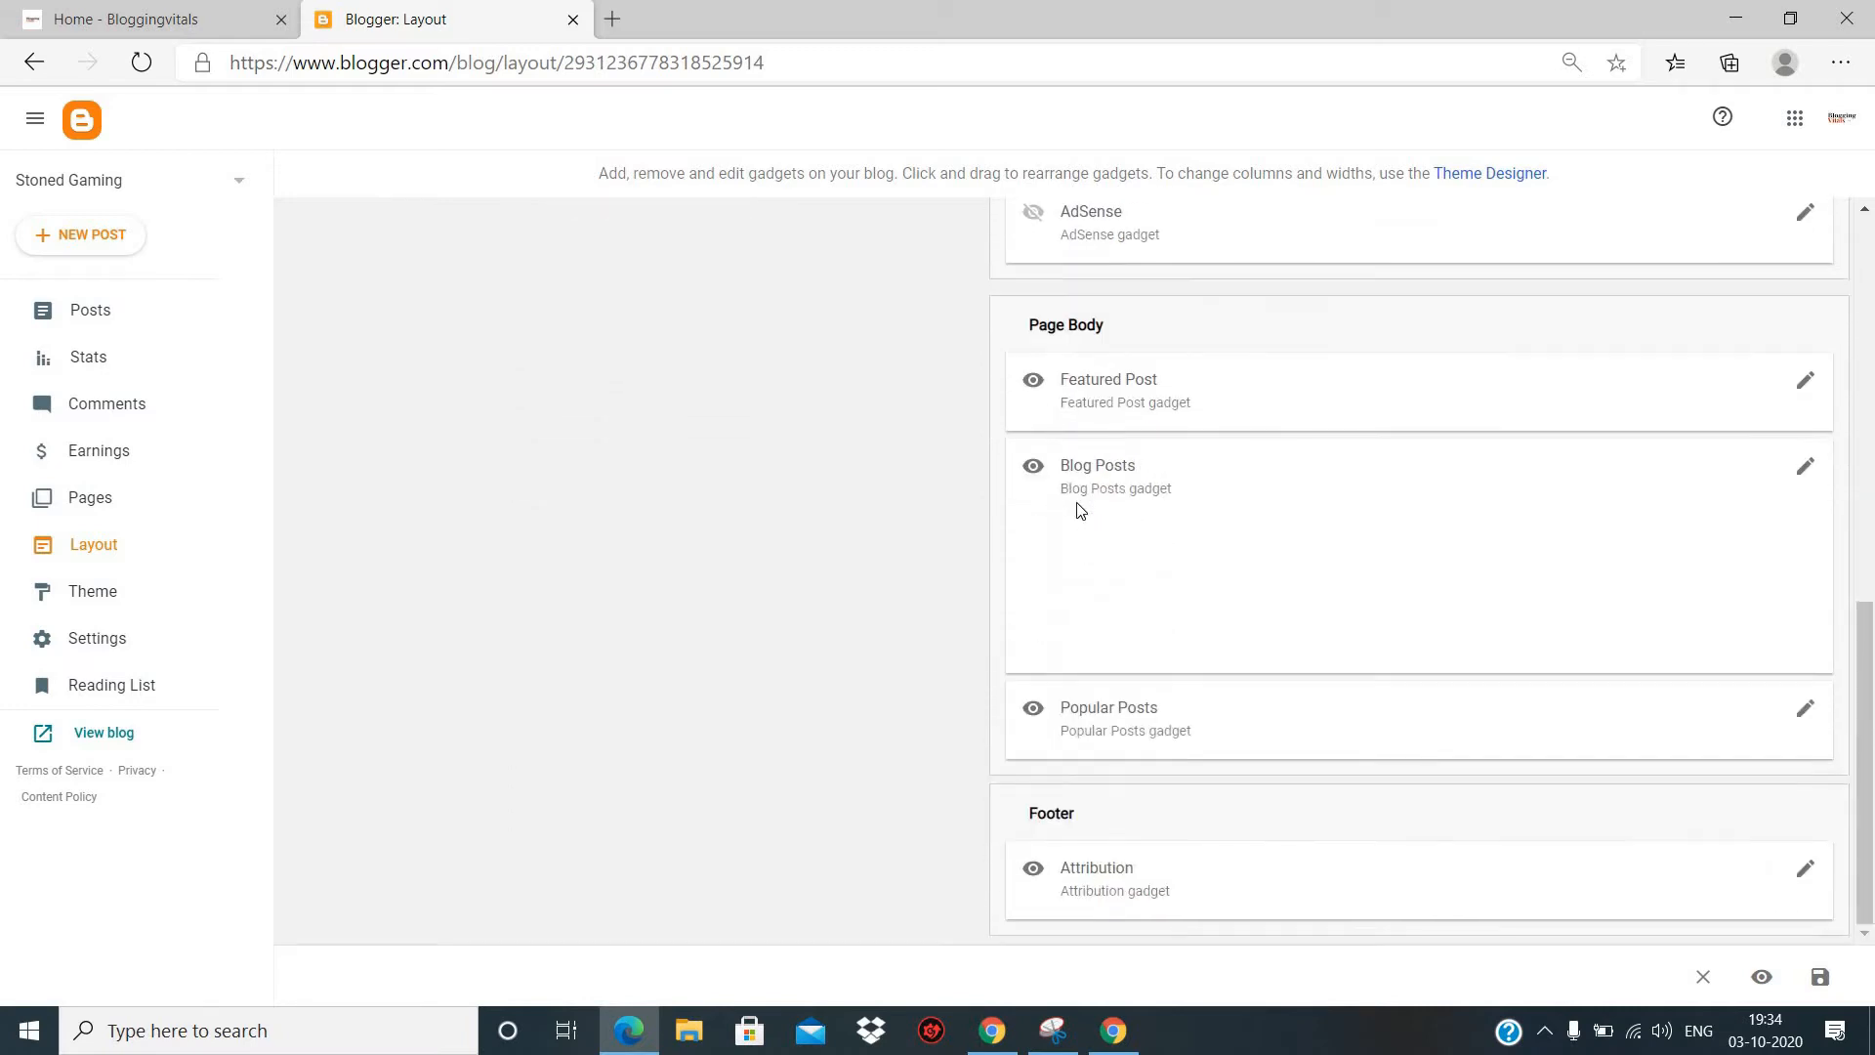
scroll(1078, 508, up, 10)
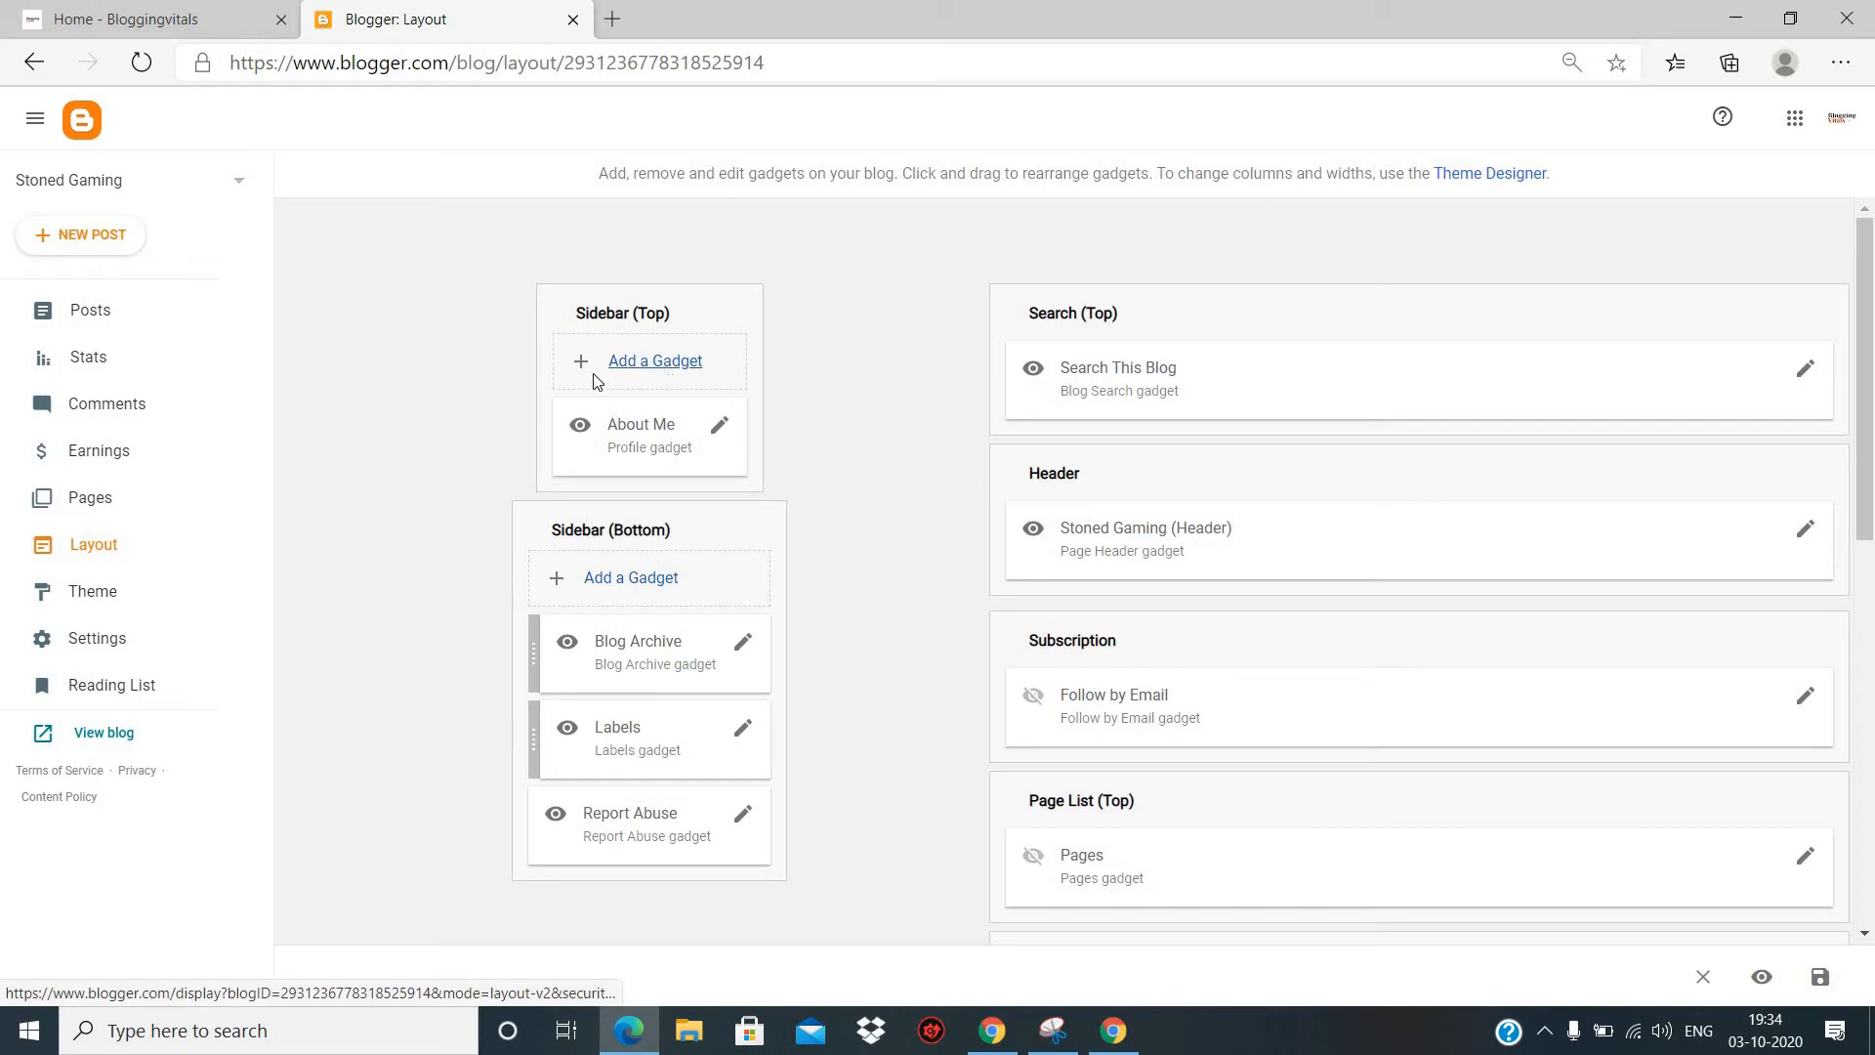
- Browse the gadgets available for the layout's Sidebar (Top) section without adding one, and return to the layout
click(658, 373)
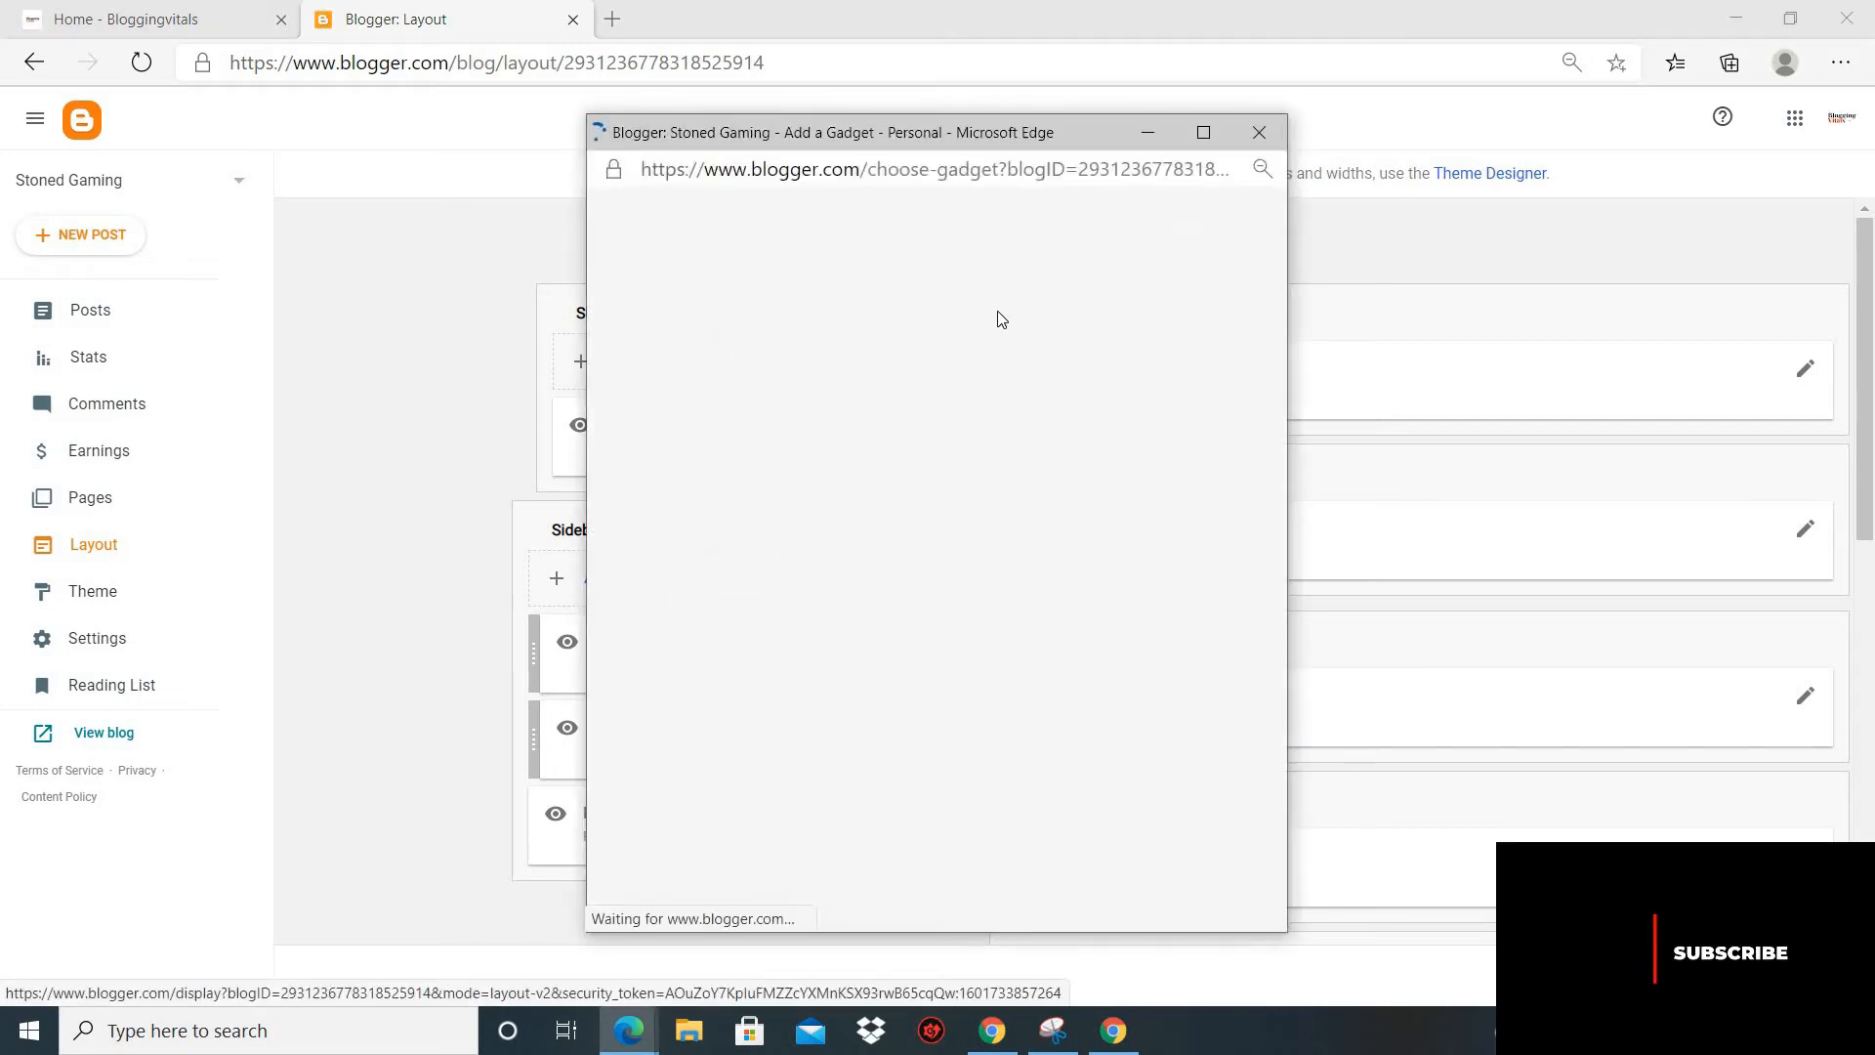
scroll(764, 527, down, 3)
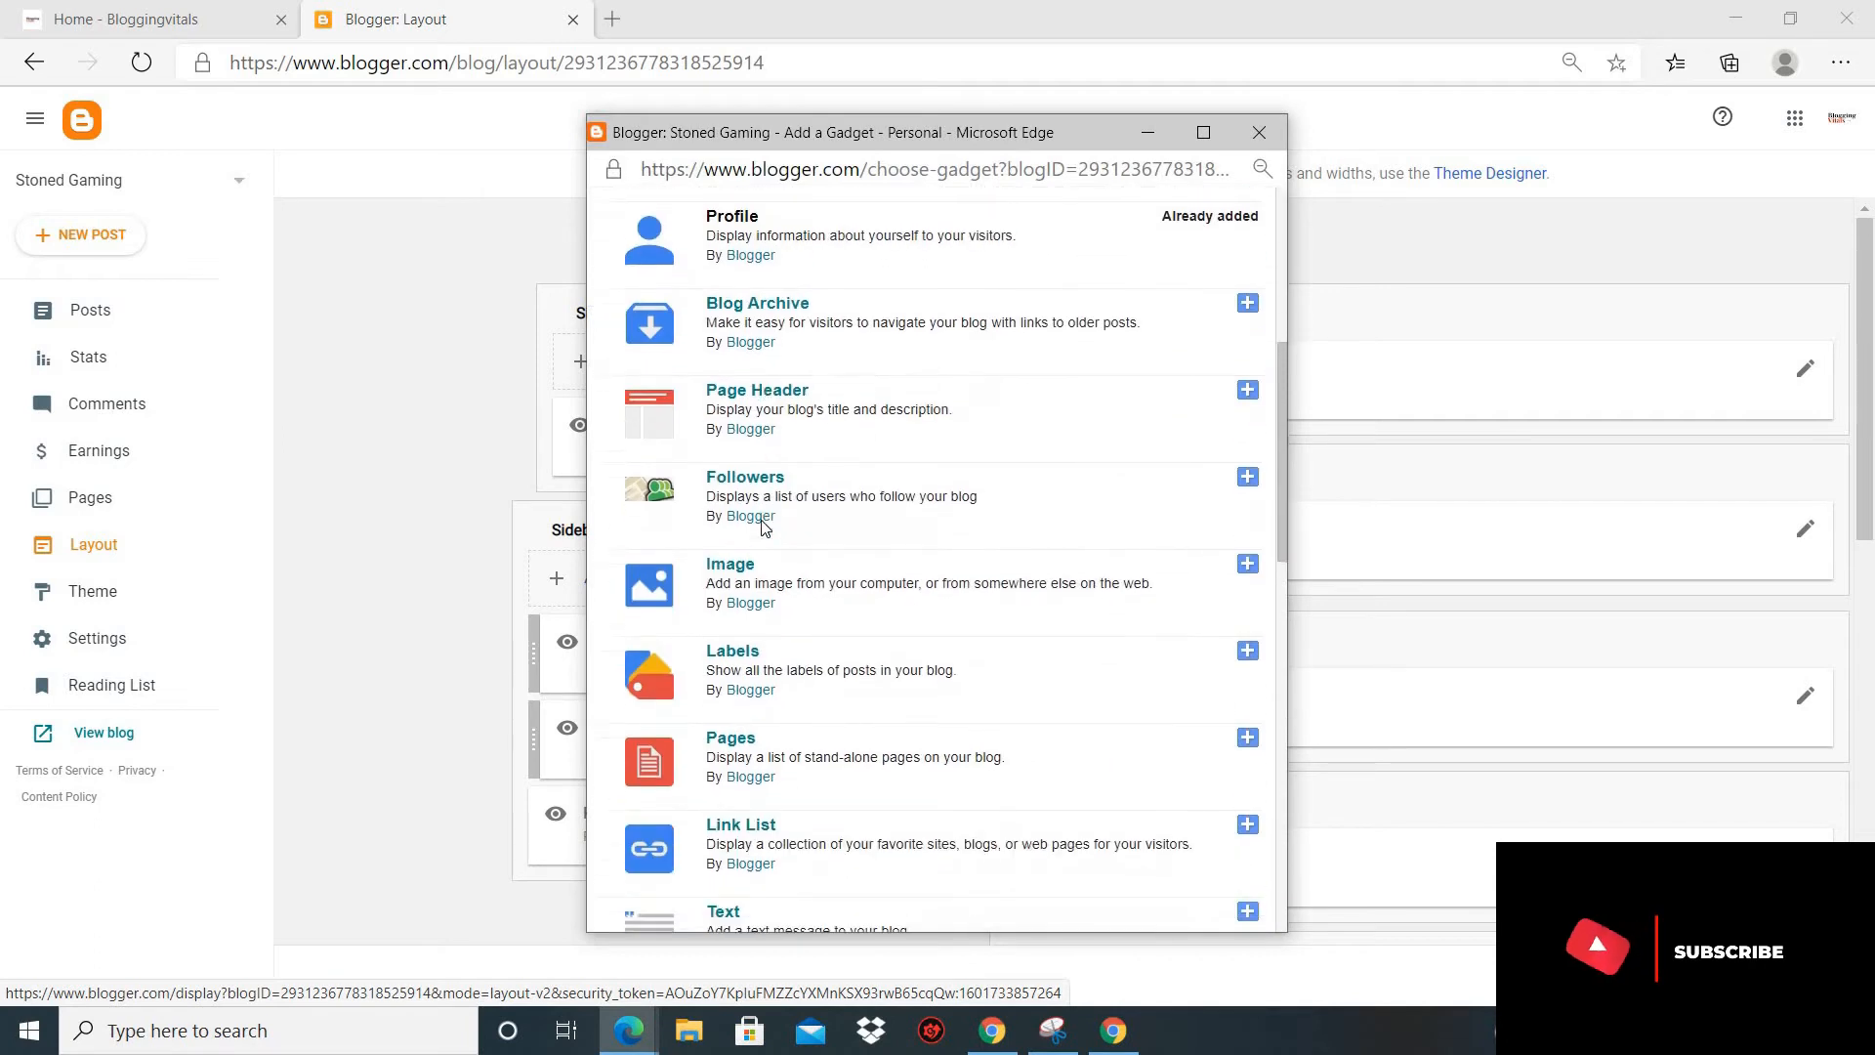
scroll(762, 528, up, 3)
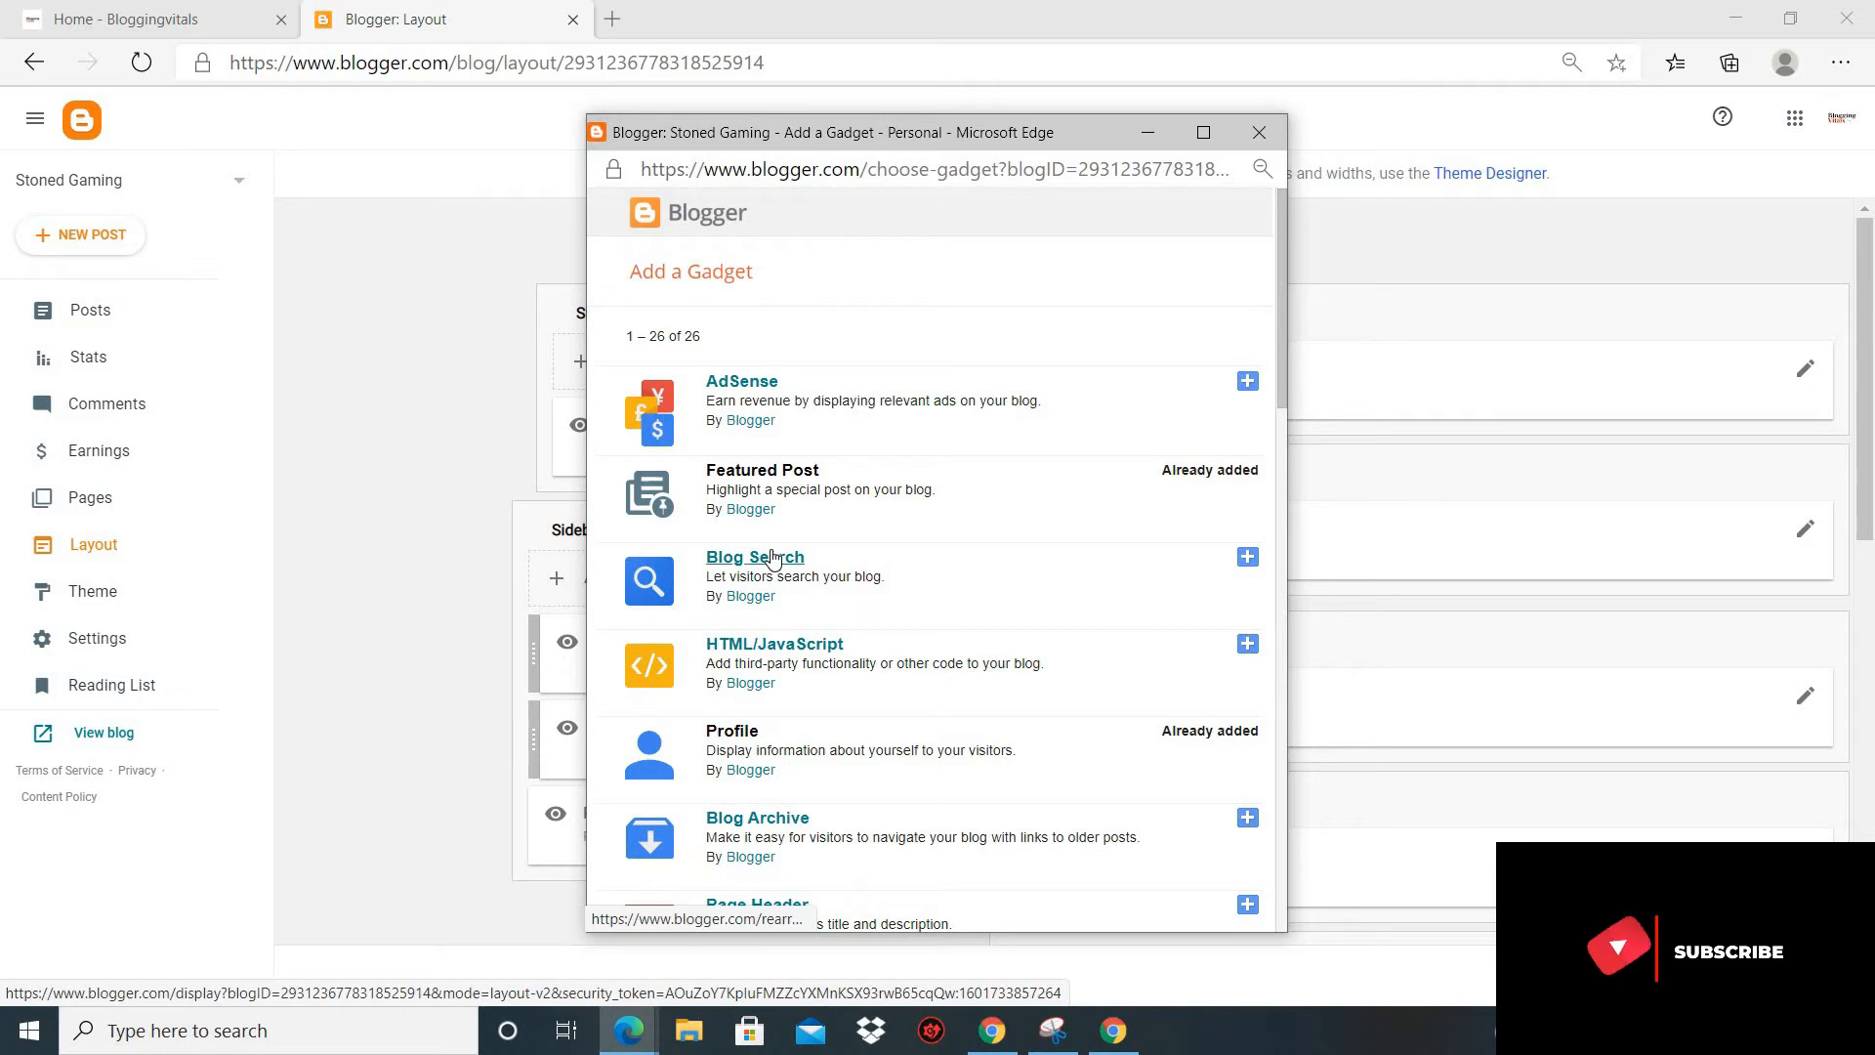
scroll(771, 557, down, 3)
scroll(772, 556, down, 1)
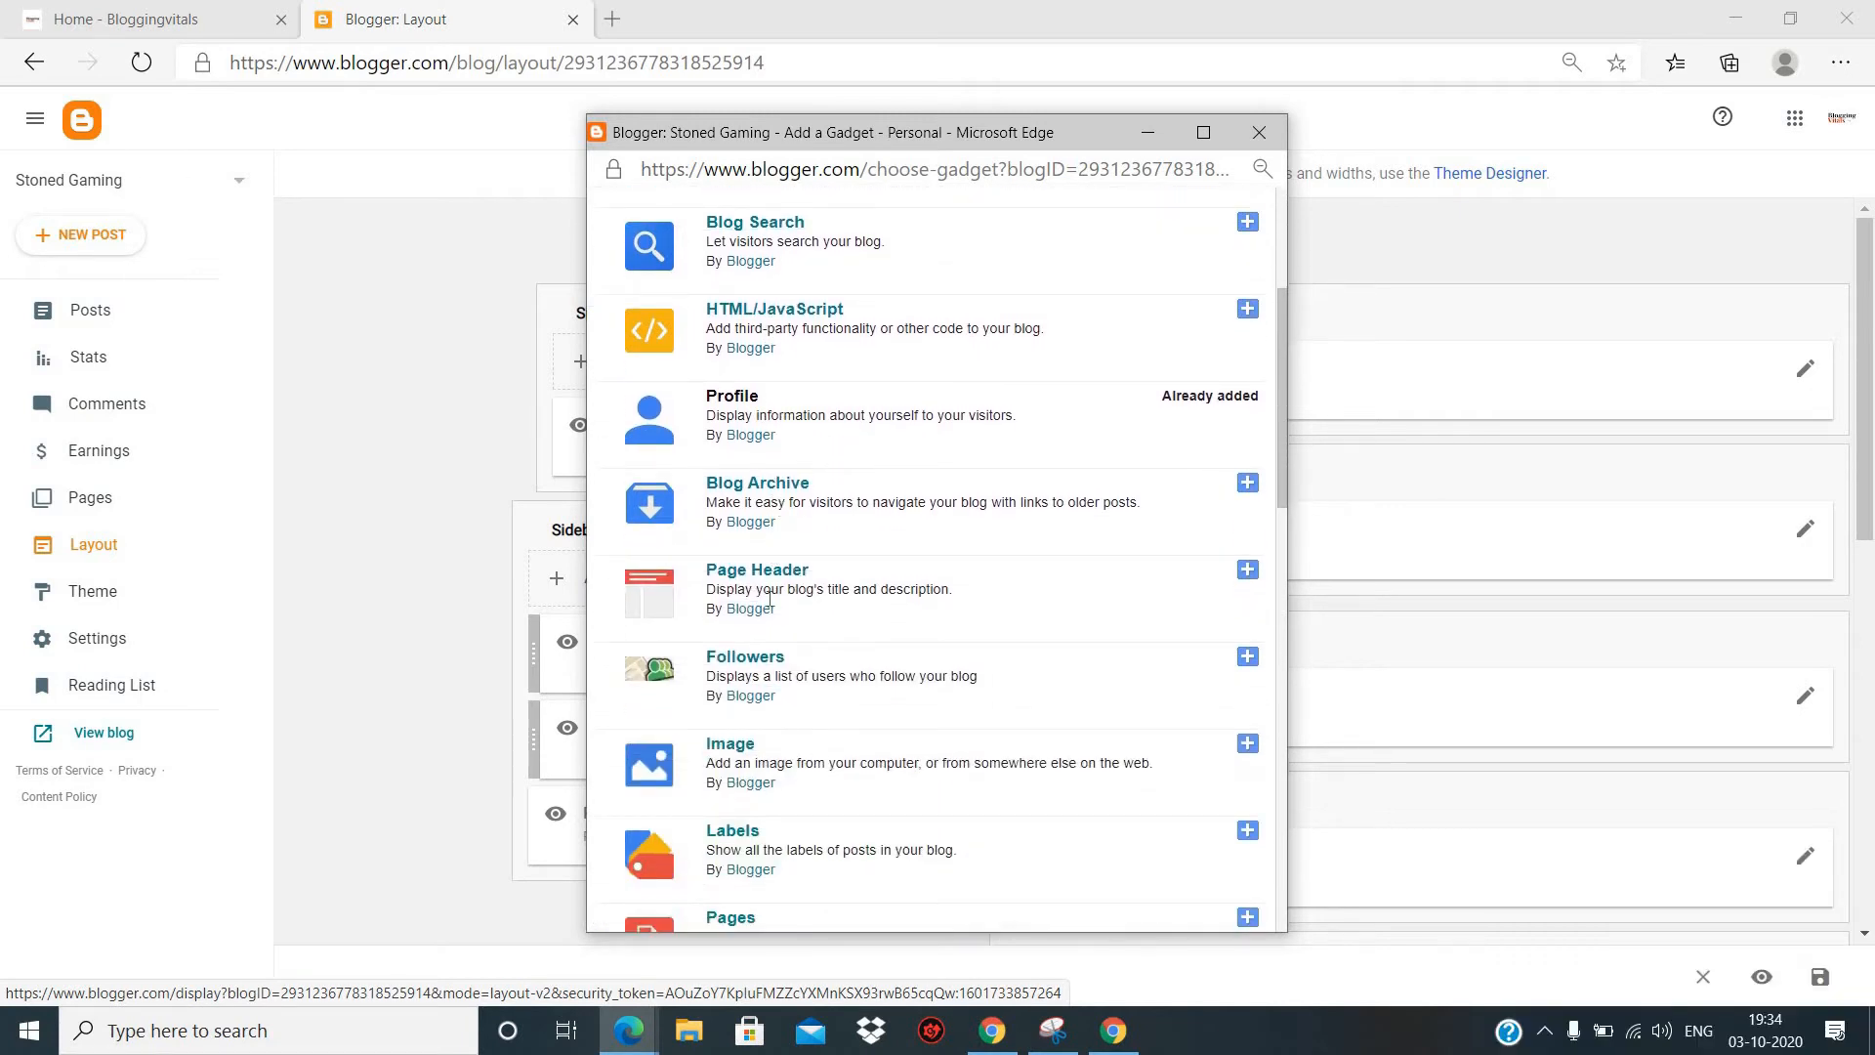
scroll(769, 597, down, 4)
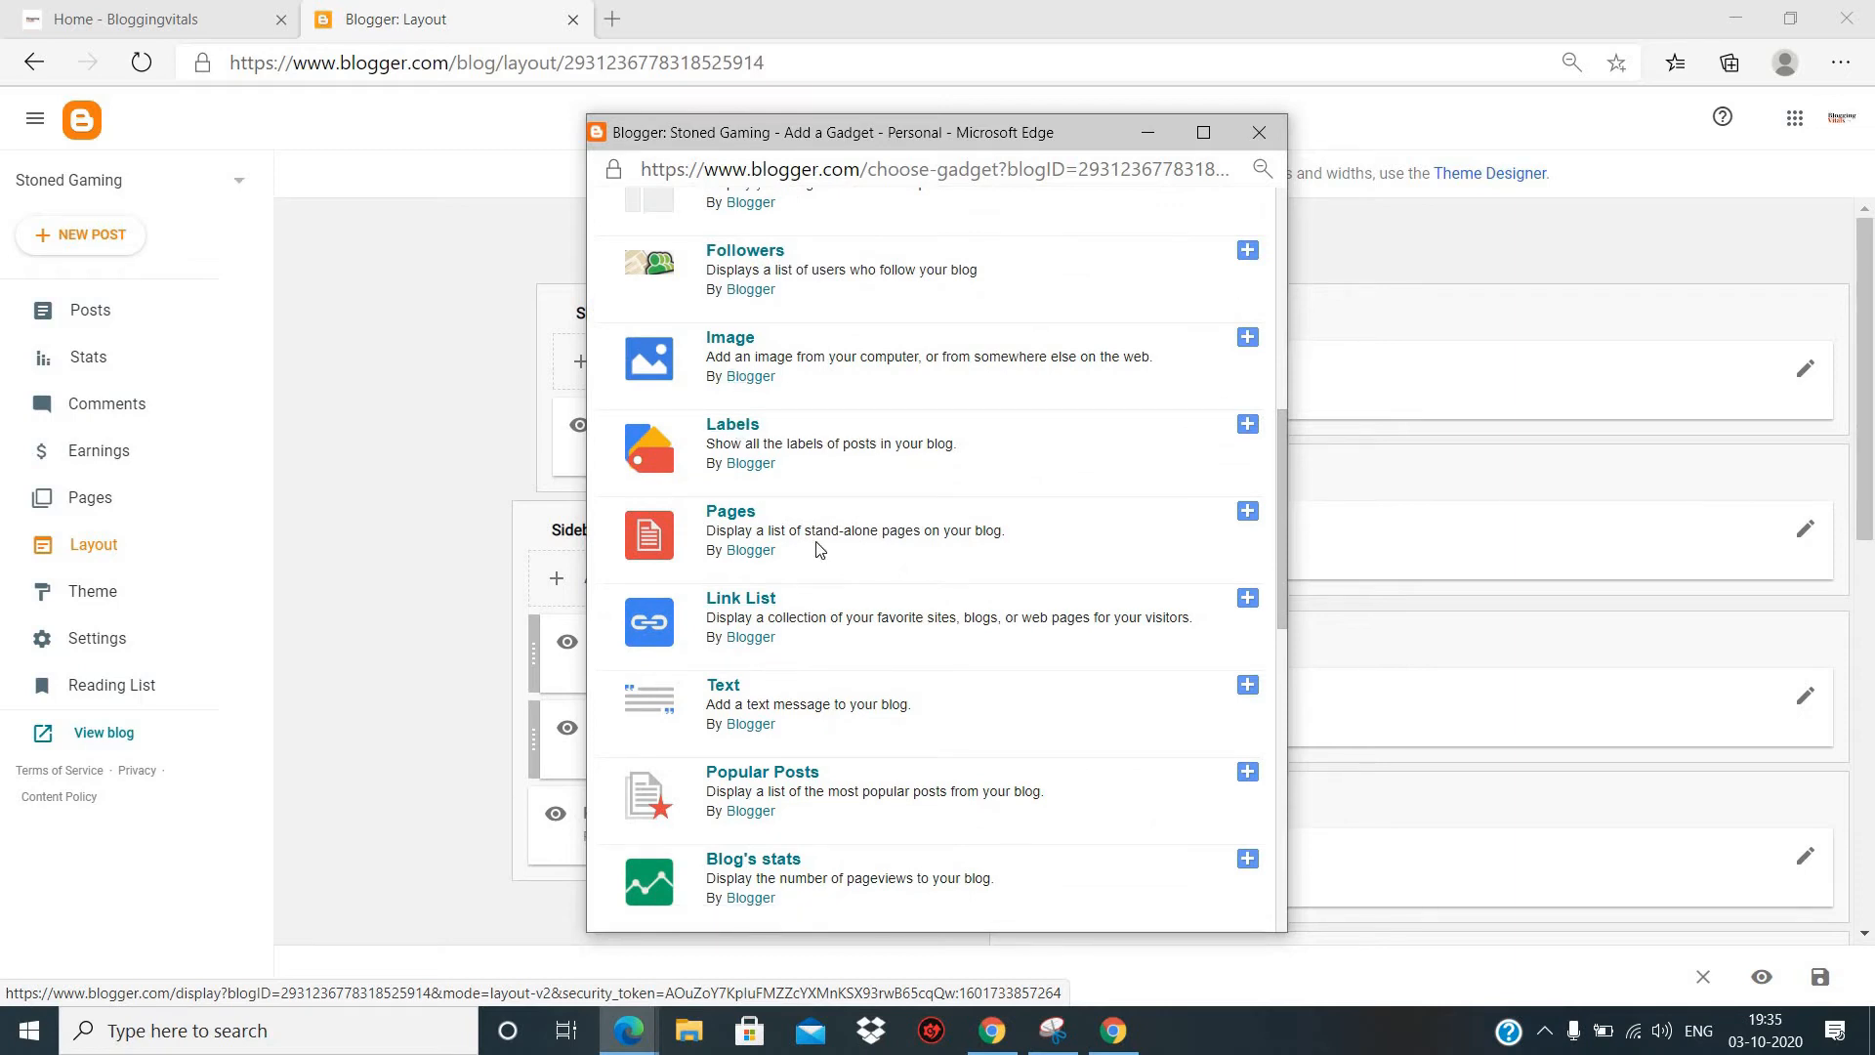
scroll(818, 549, down, 6)
click(407, 366)
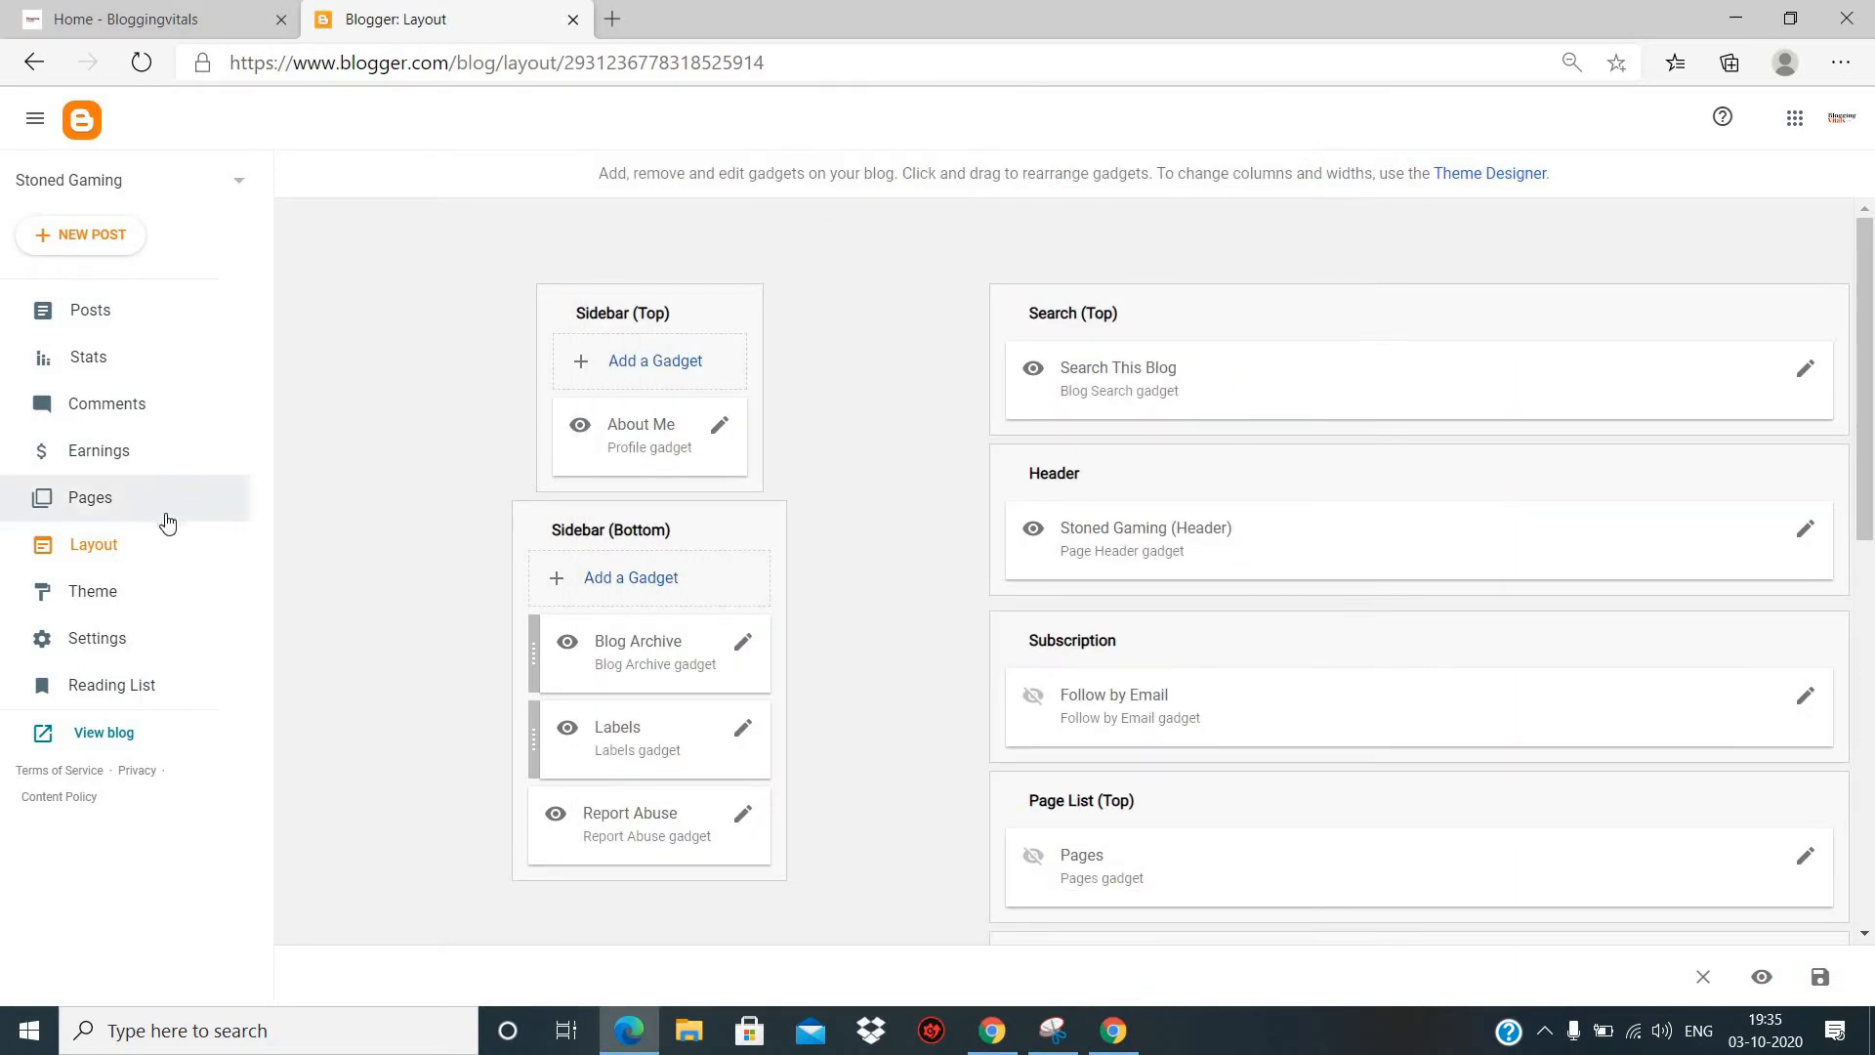
- Browse the blog's theme gallery, including the Contempo and Emporio themes, and return to the current theme
click(84, 594)
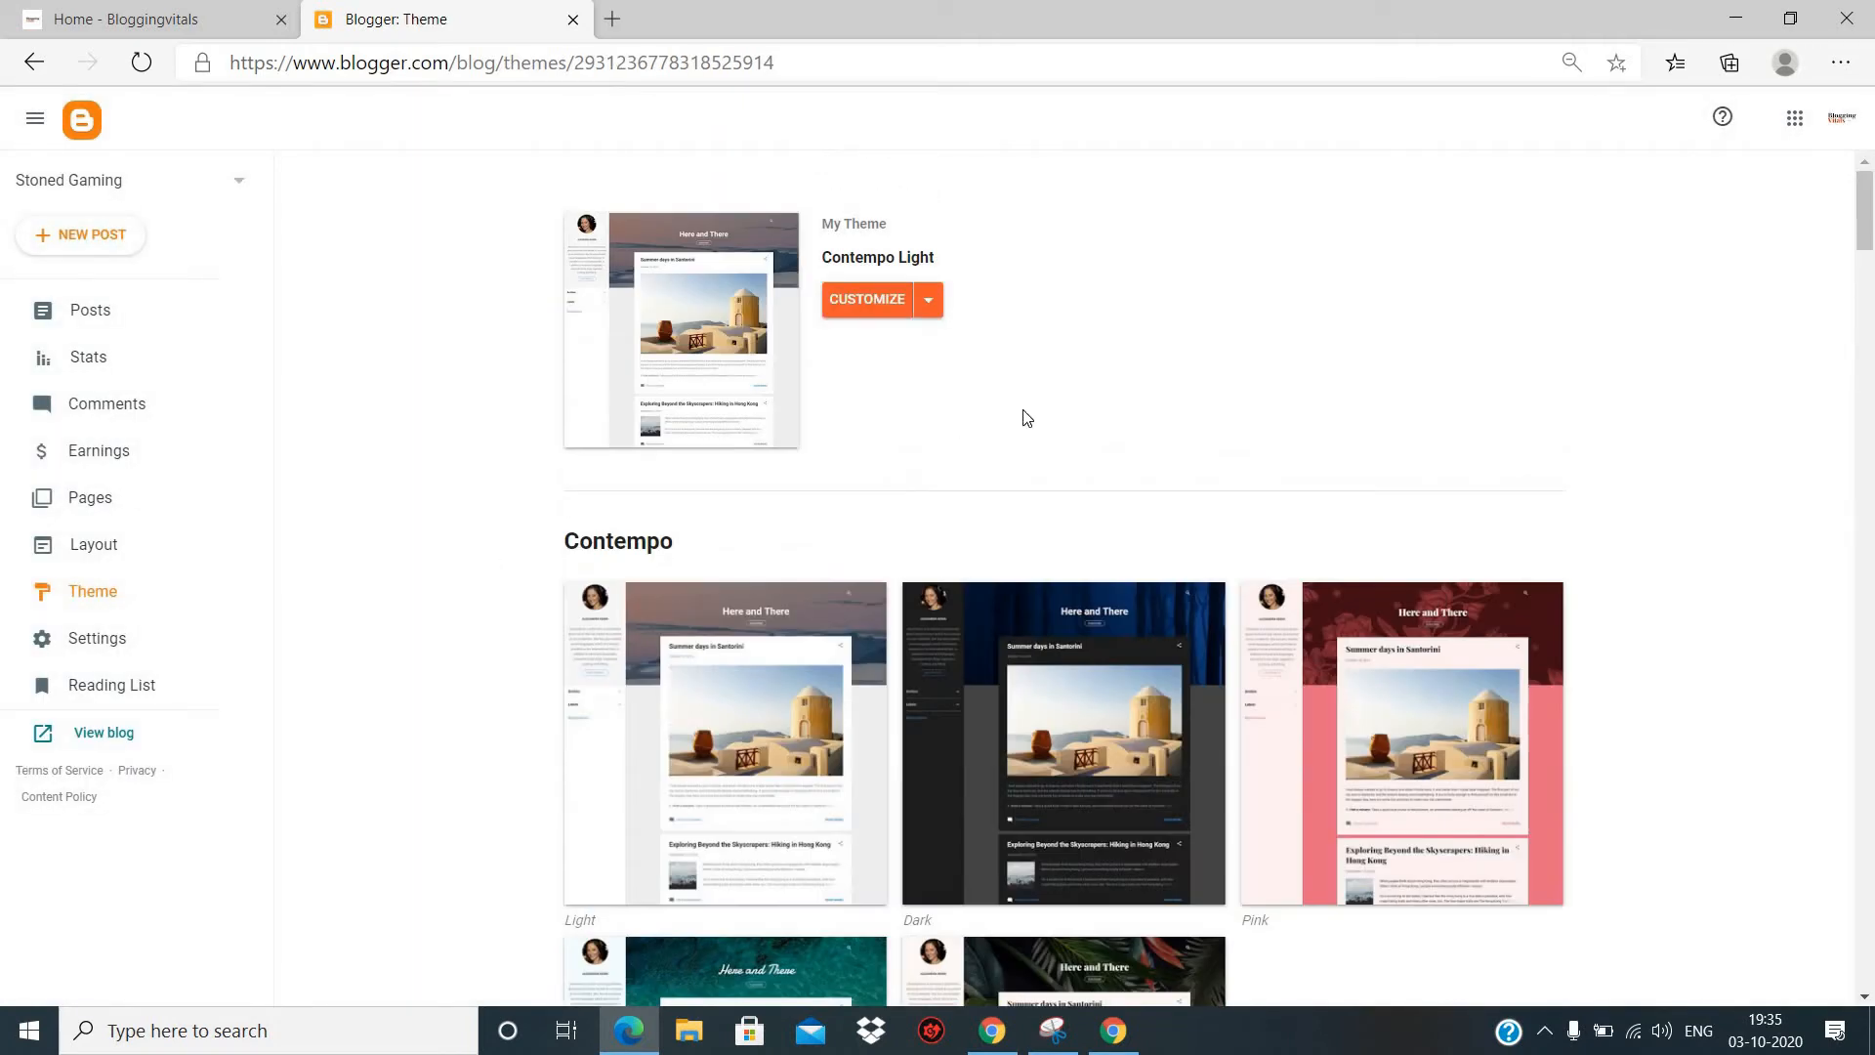
scroll(734, 494, down, 20)
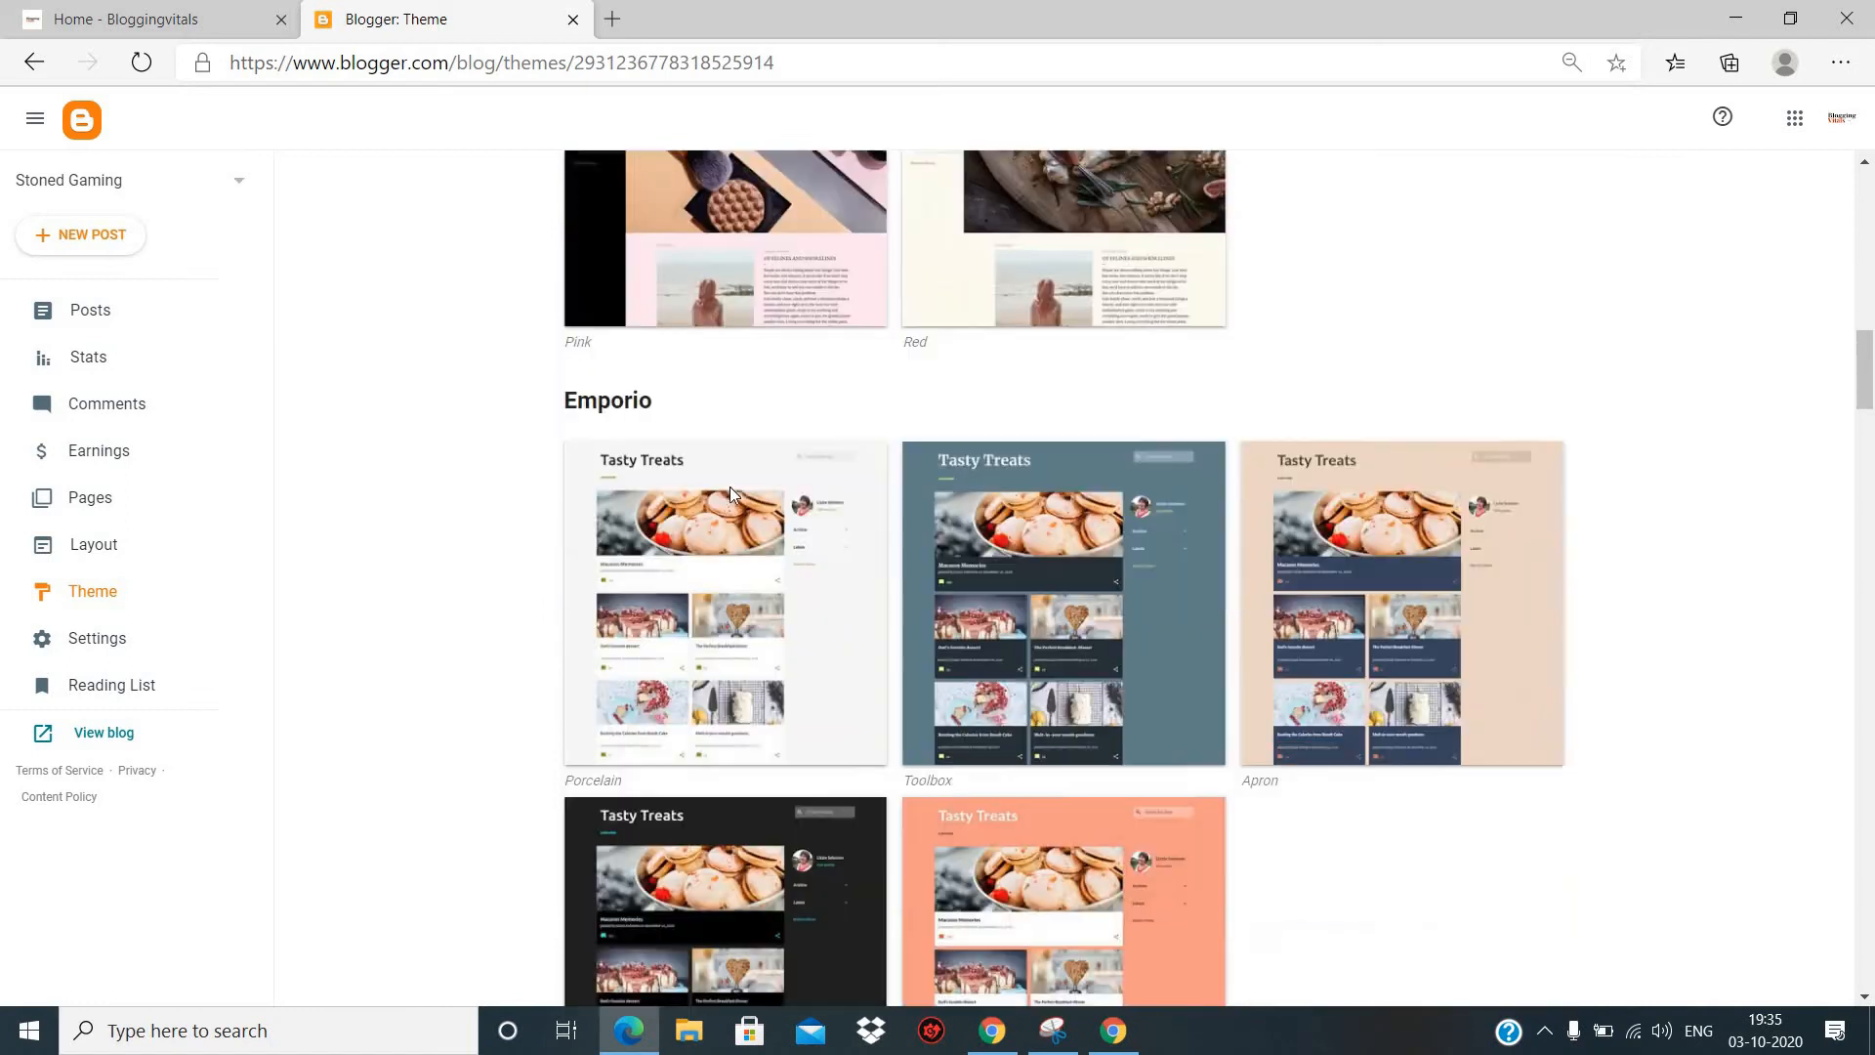
scroll(730, 493, up, 20)
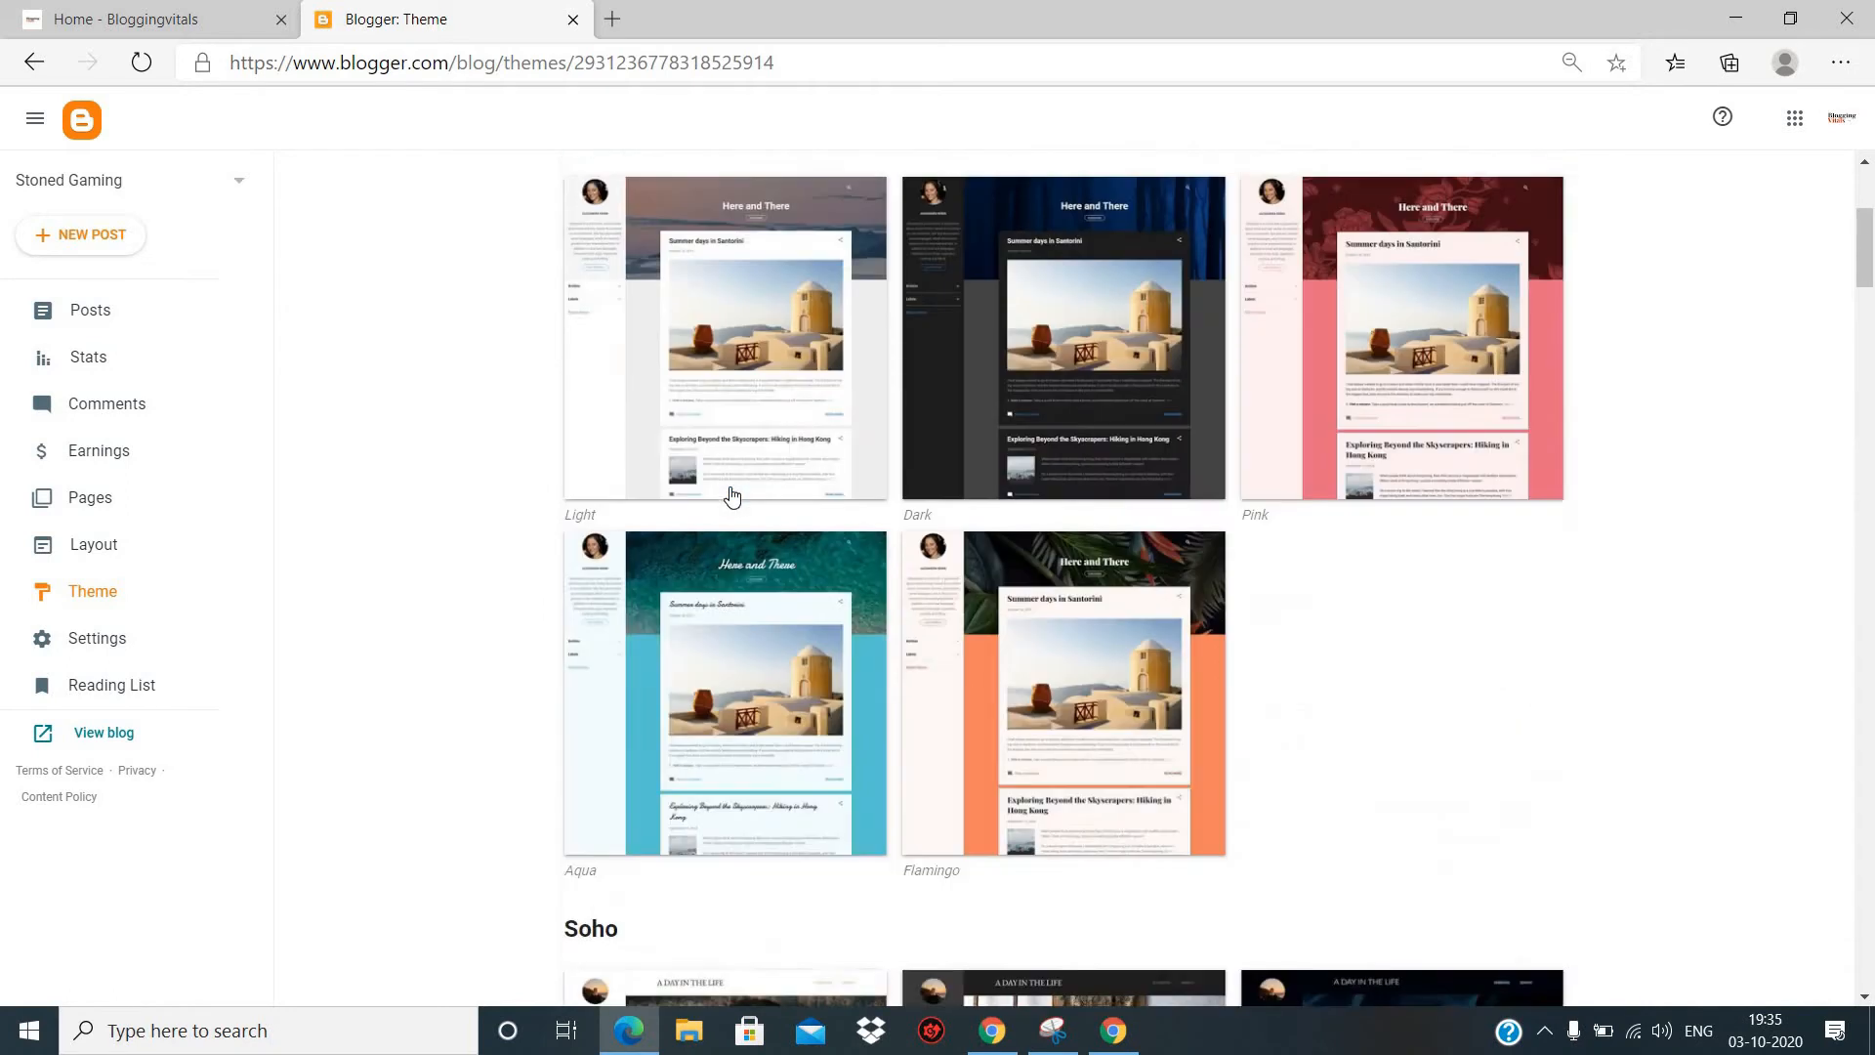
scroll(620, 568, down, 18)
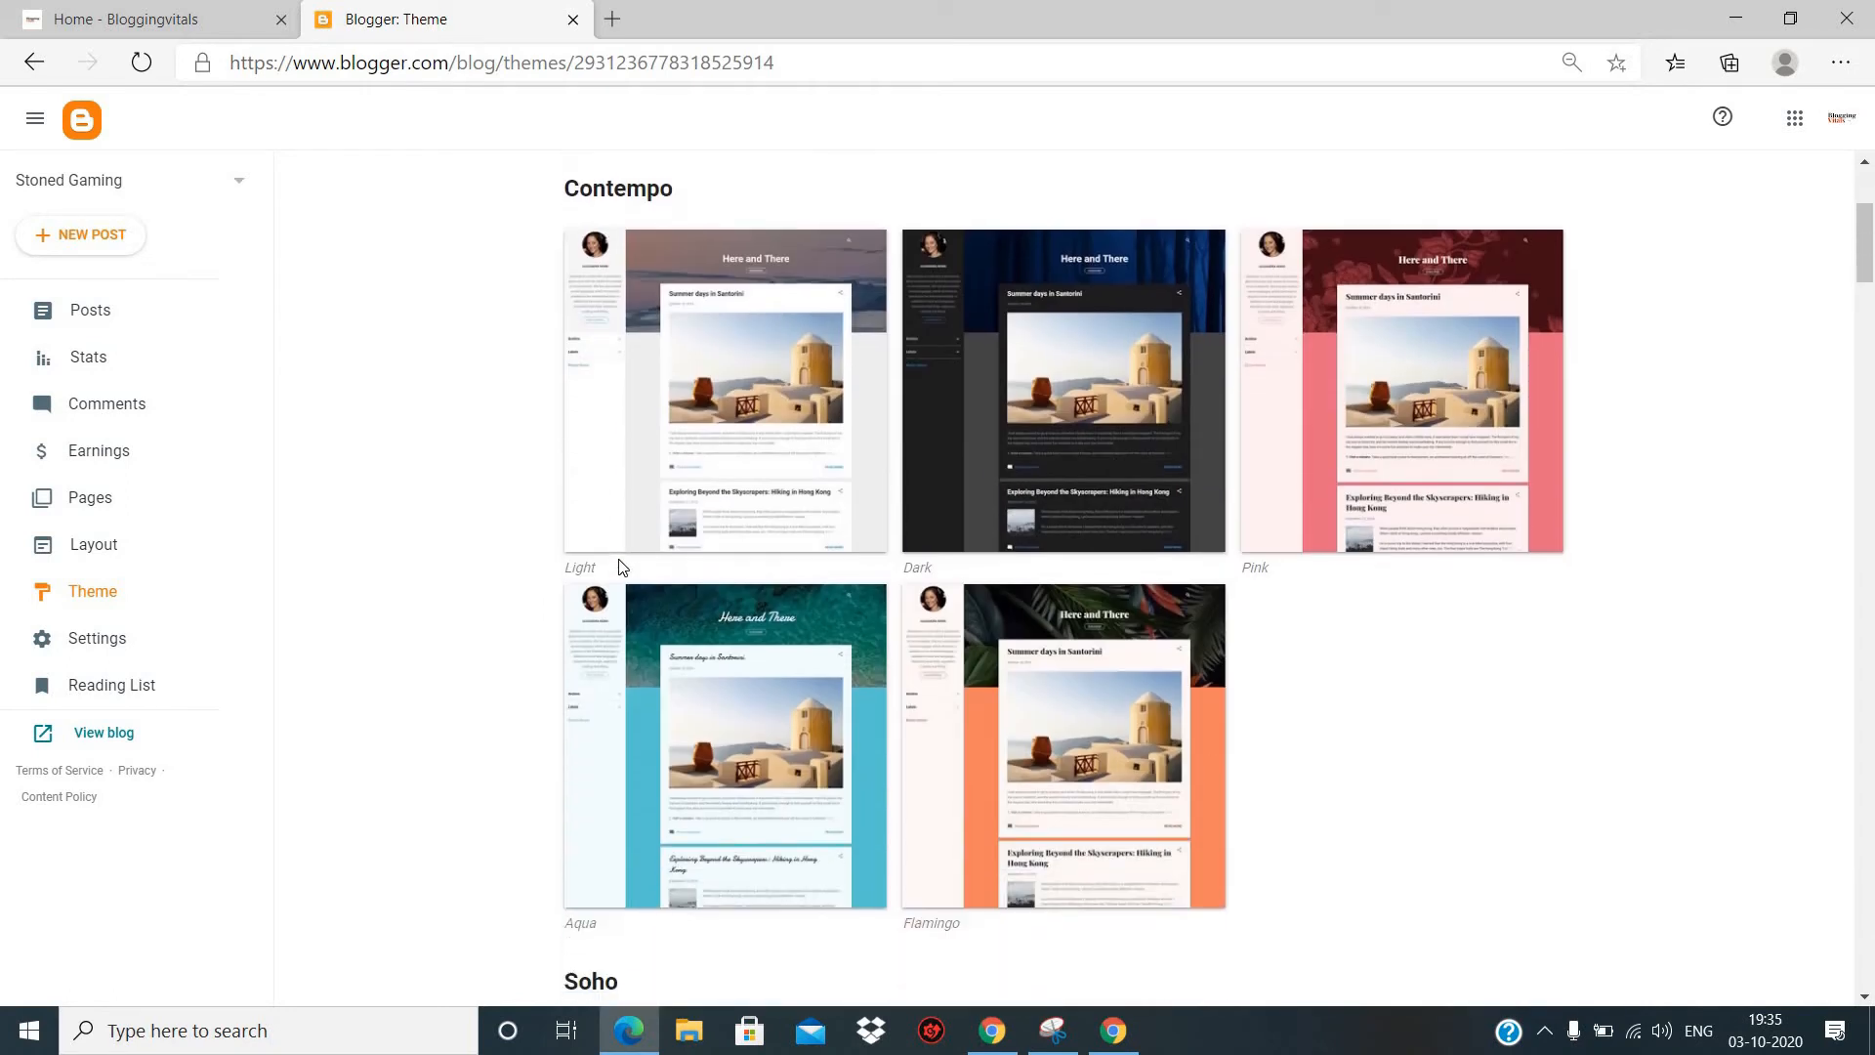
scroll(619, 567, down, 5)
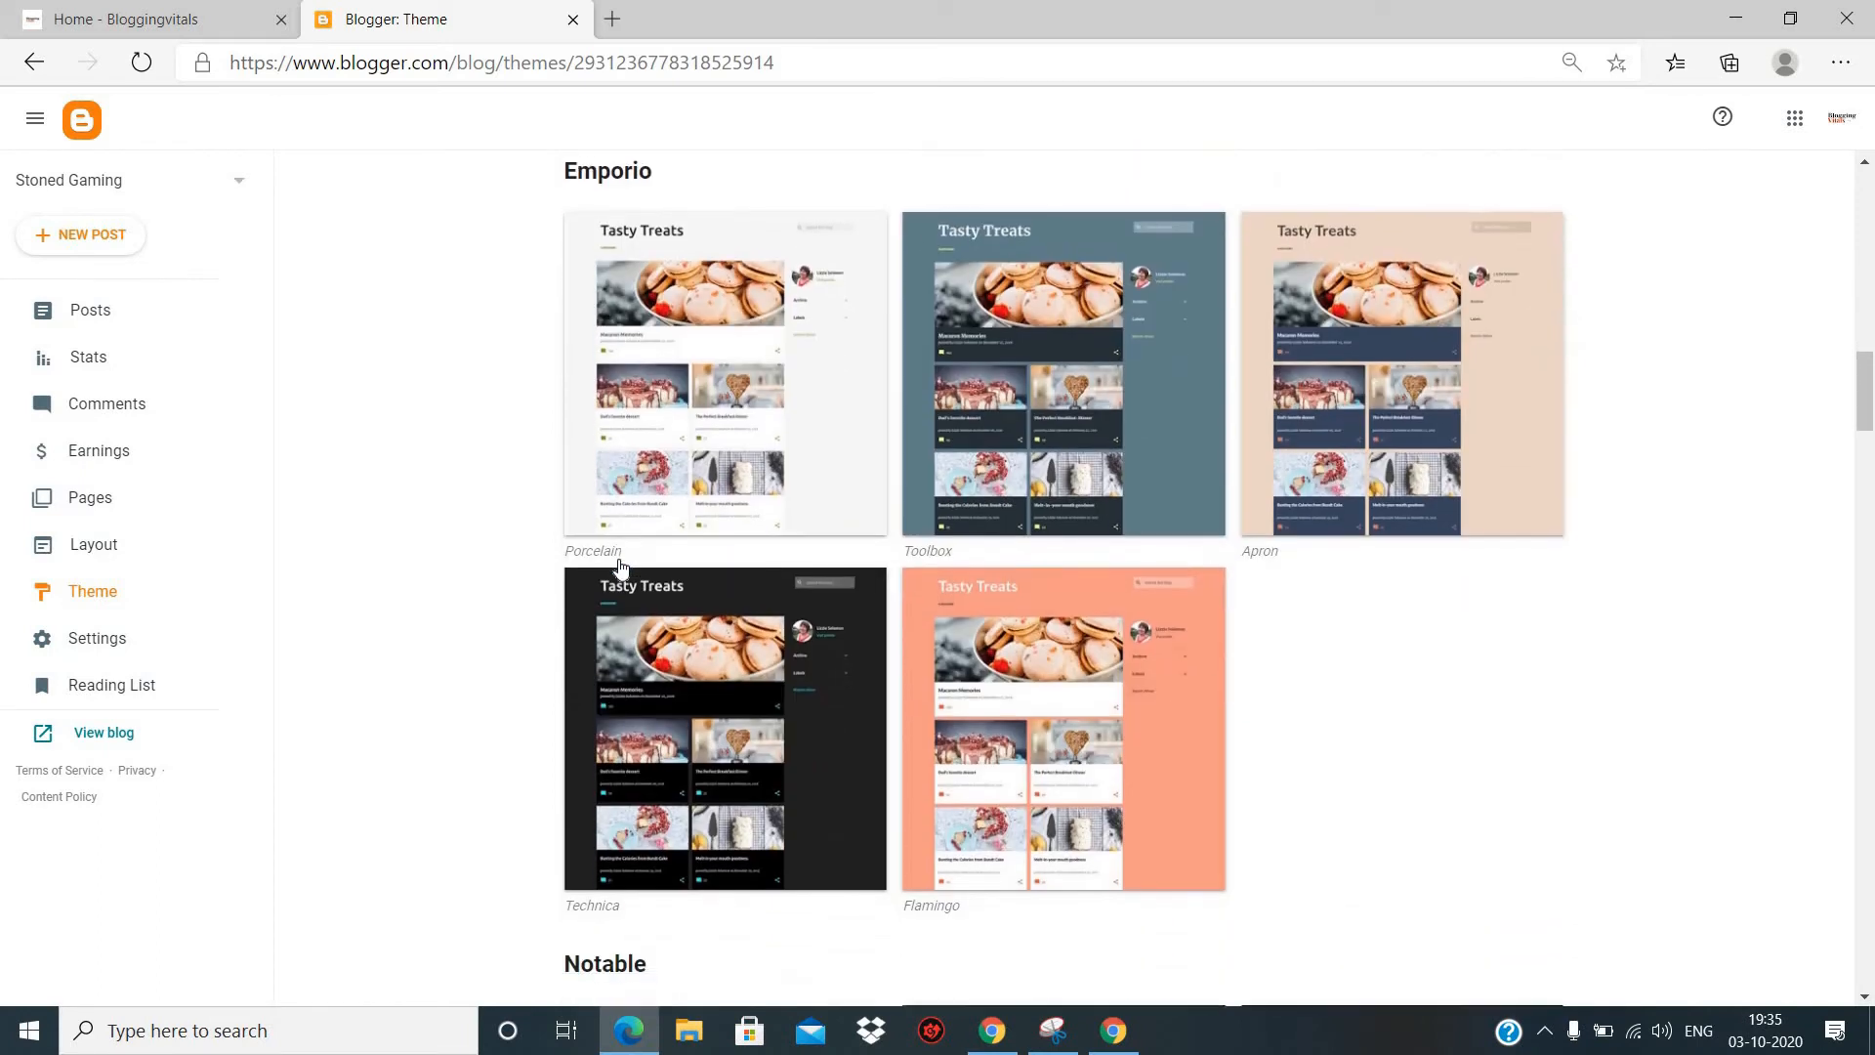
scroll(619, 568, up, 20)
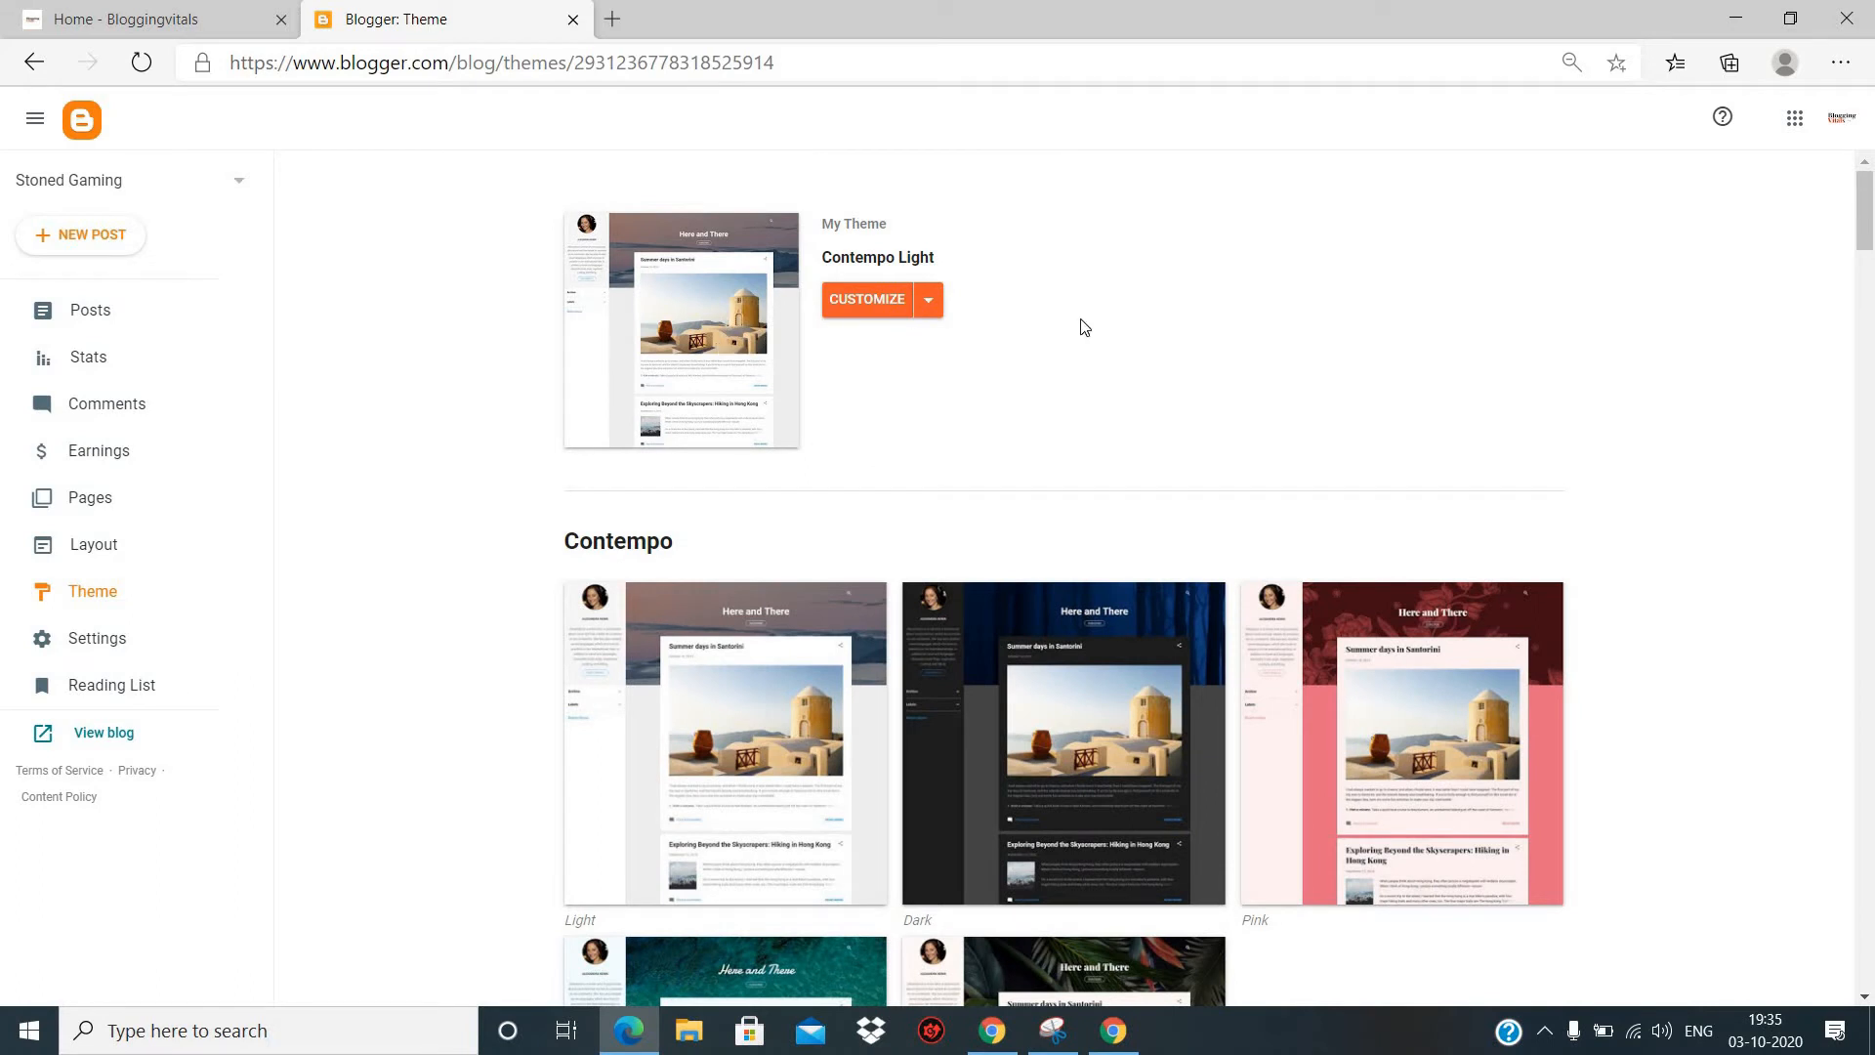
- Look at the current theme's customization, and open the blog's settings to view the title without editing it
click(864, 303)
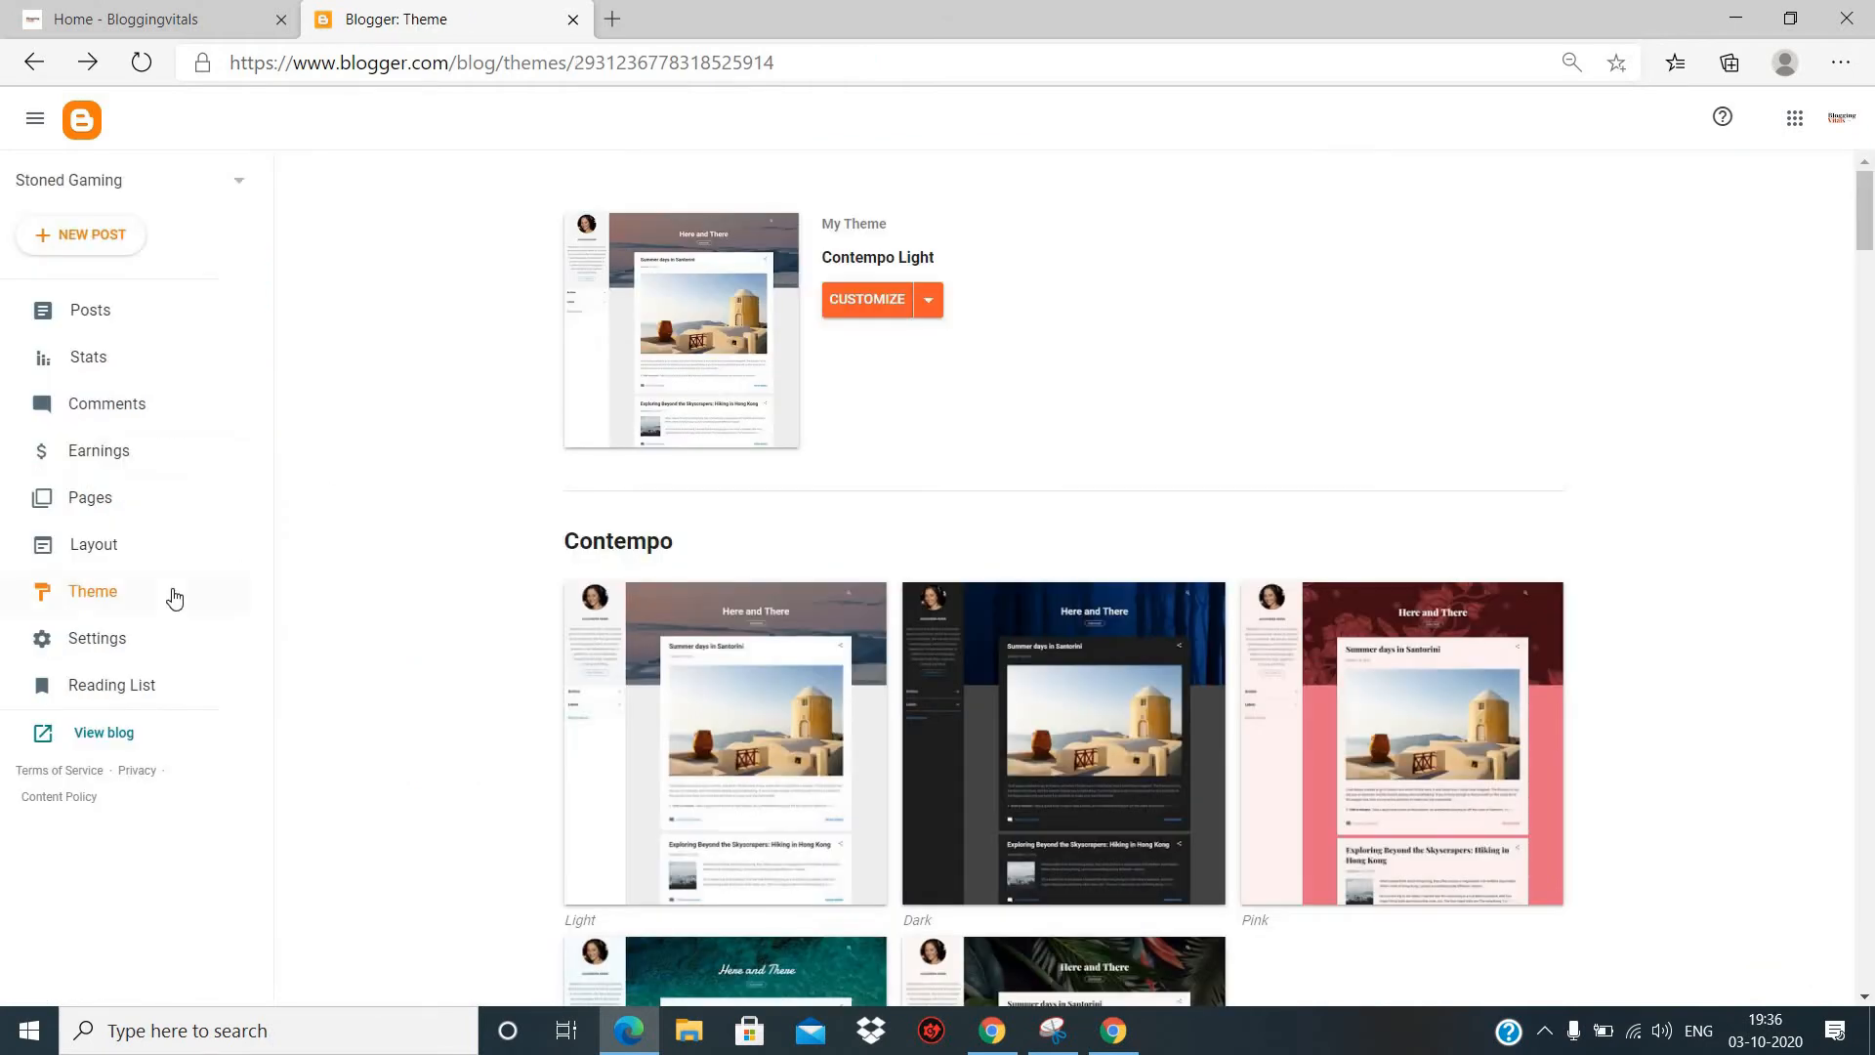
click(82, 643)
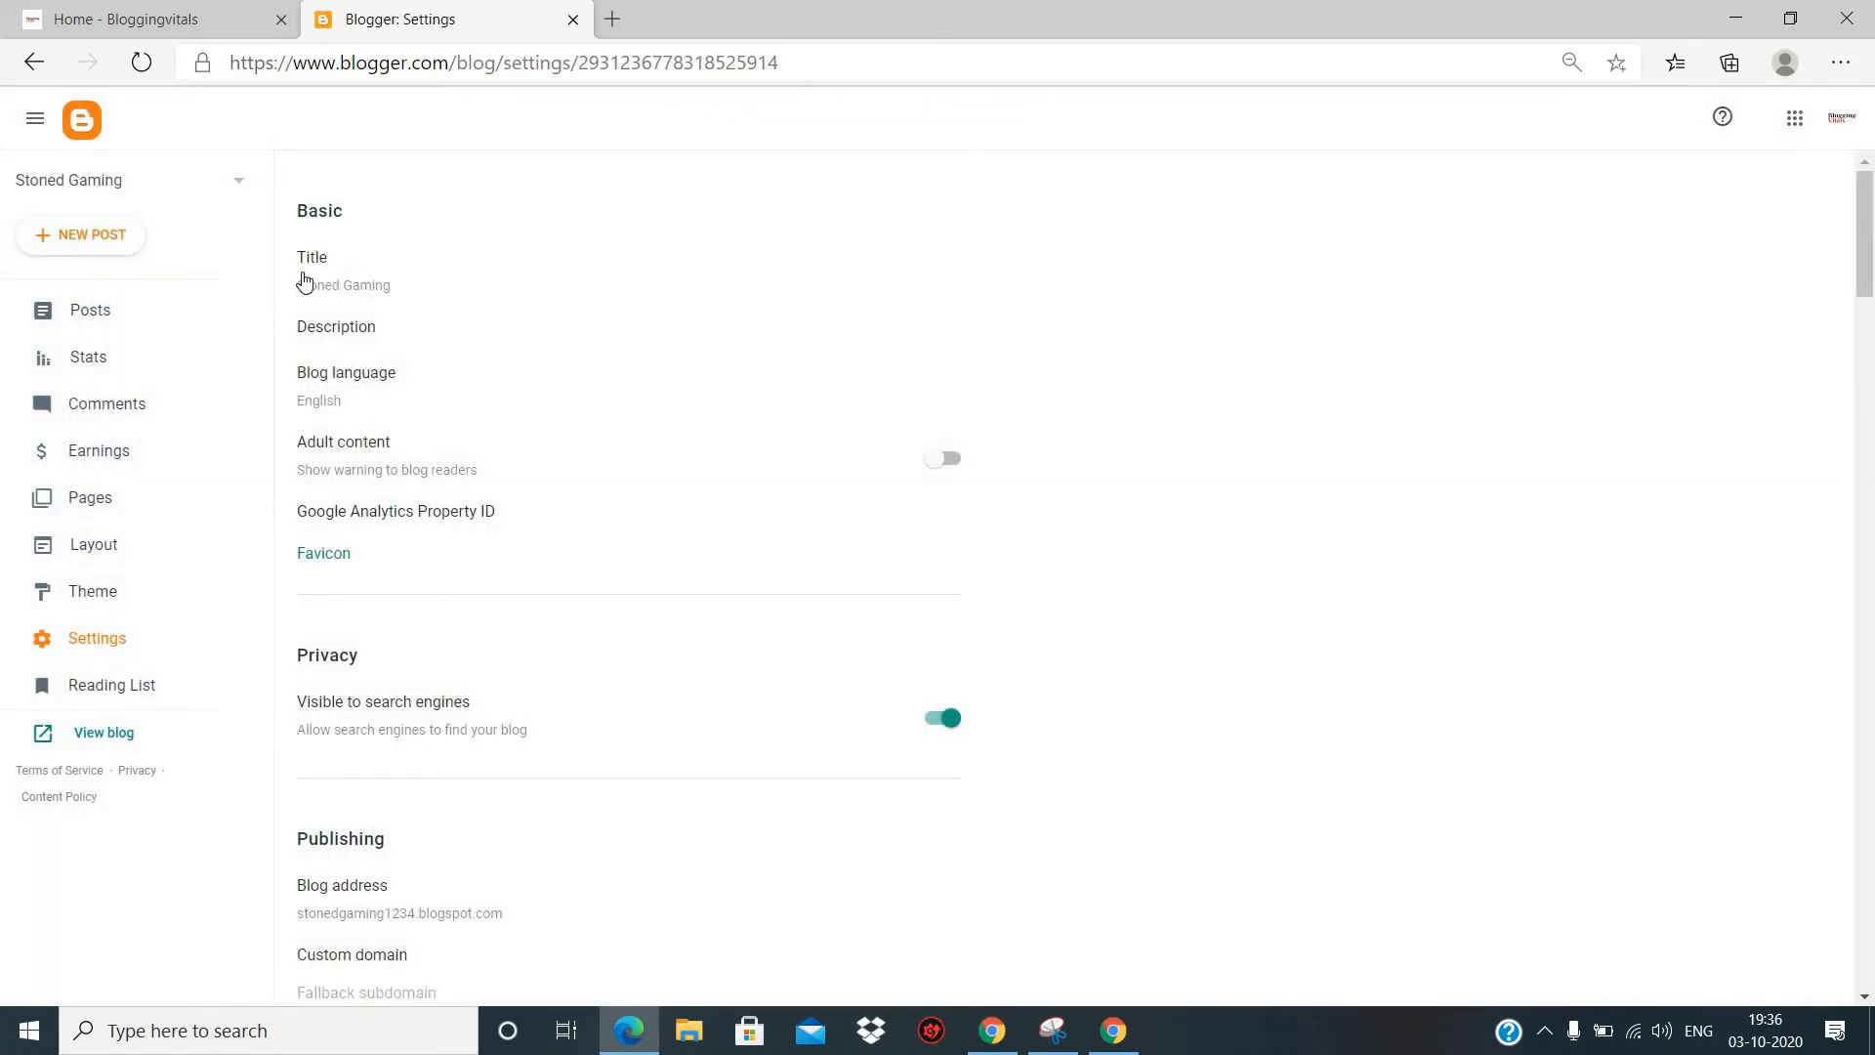
click(383, 285)
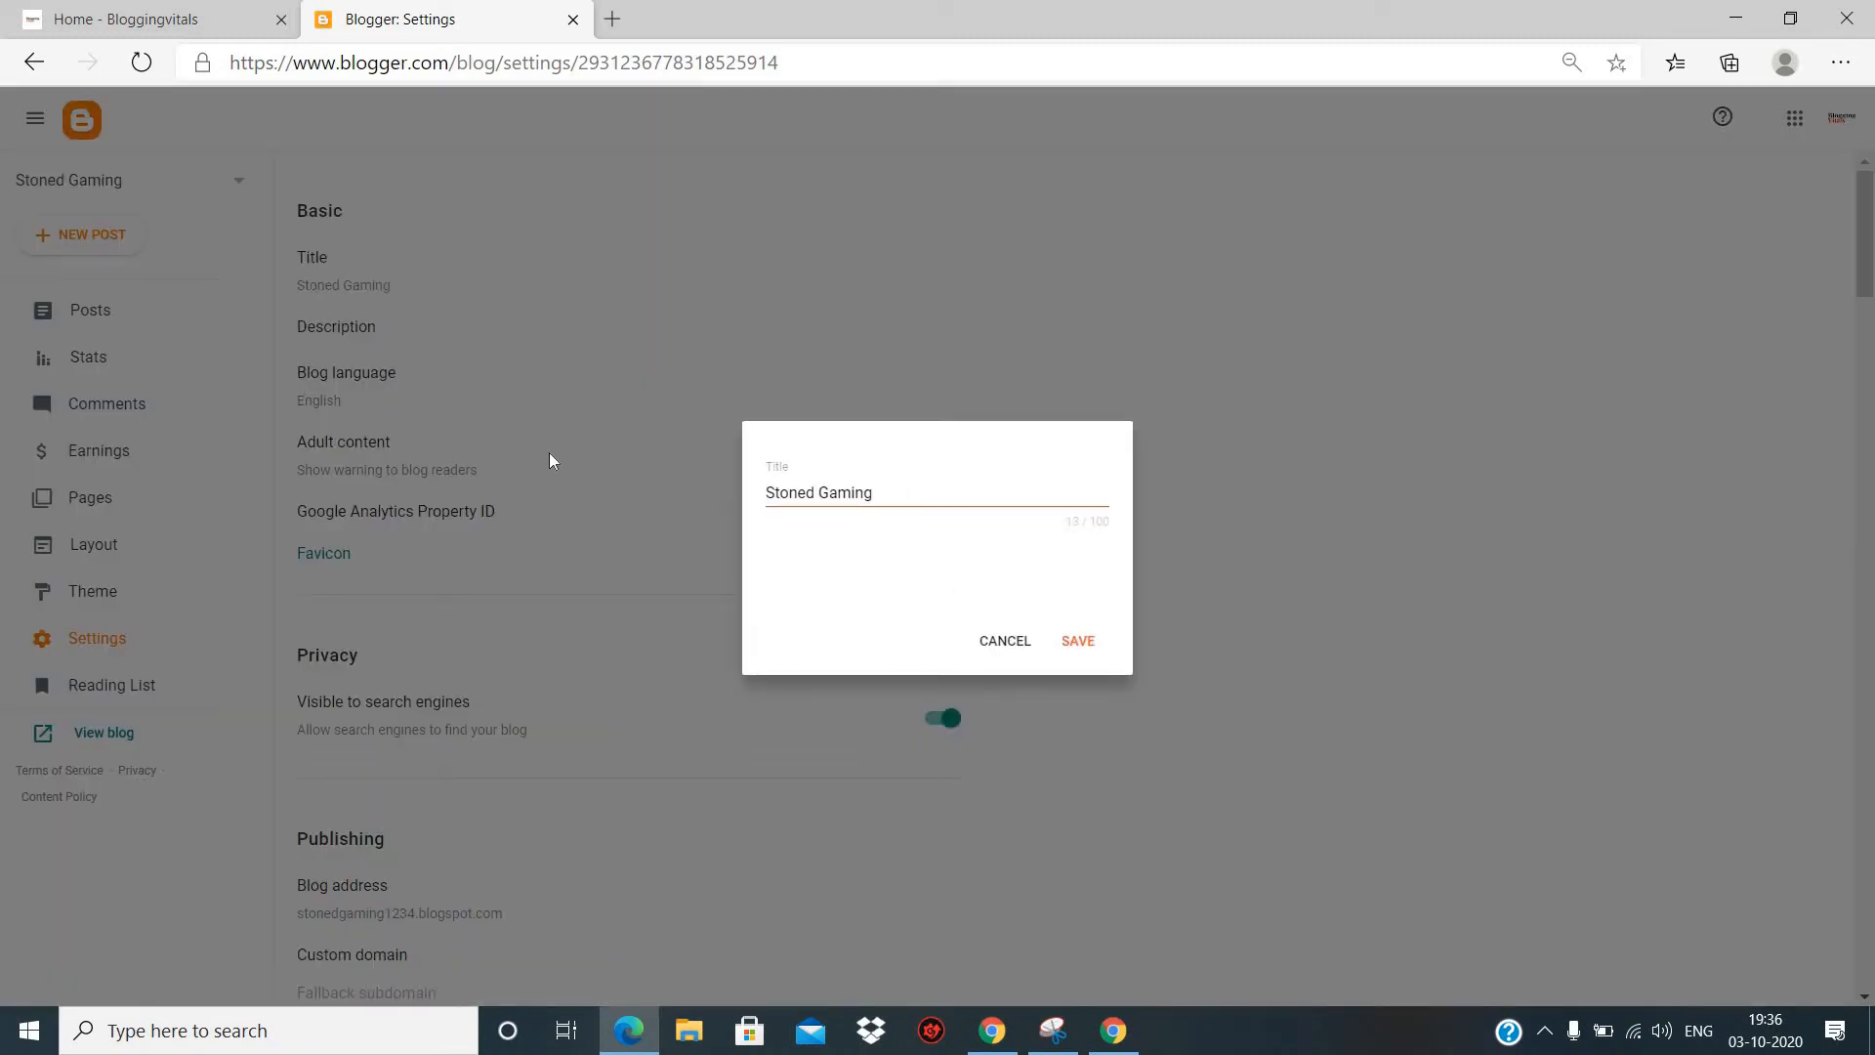
click(1006, 641)
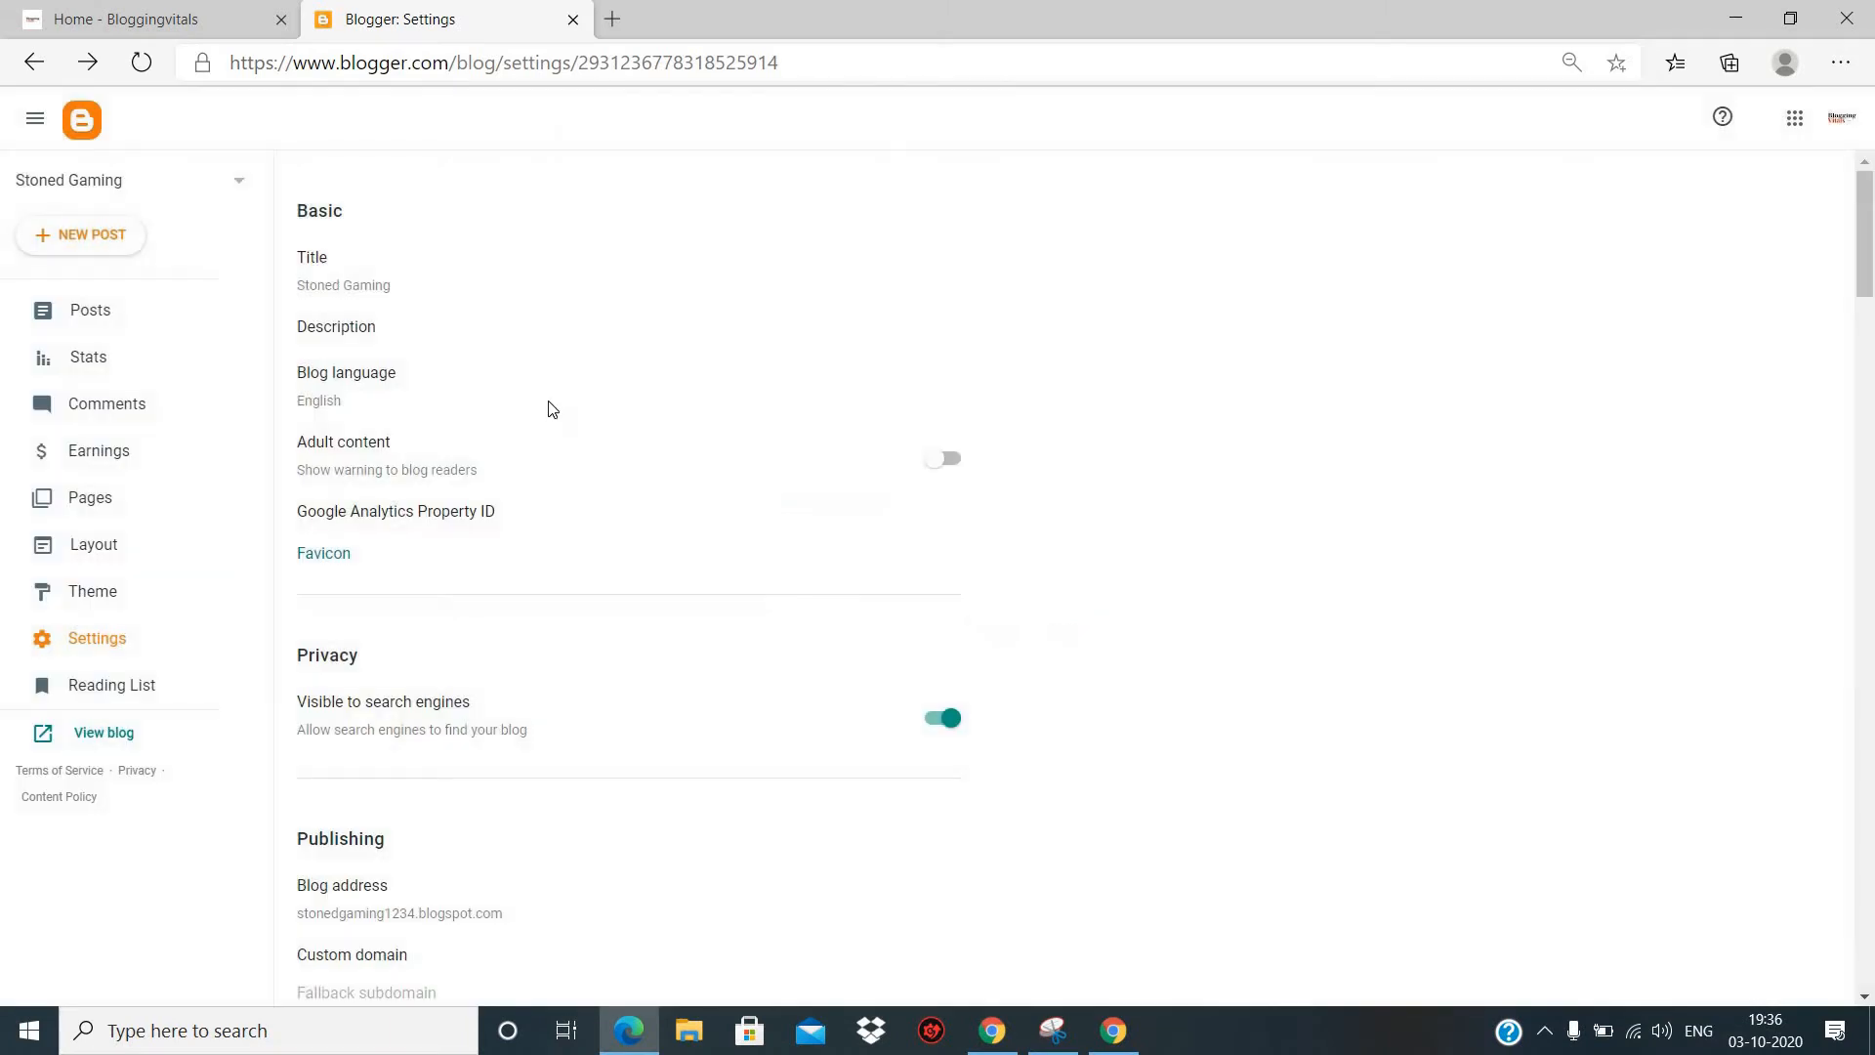
- Set the blog's description to "It is a gaming blog" and save it
click(357, 338)
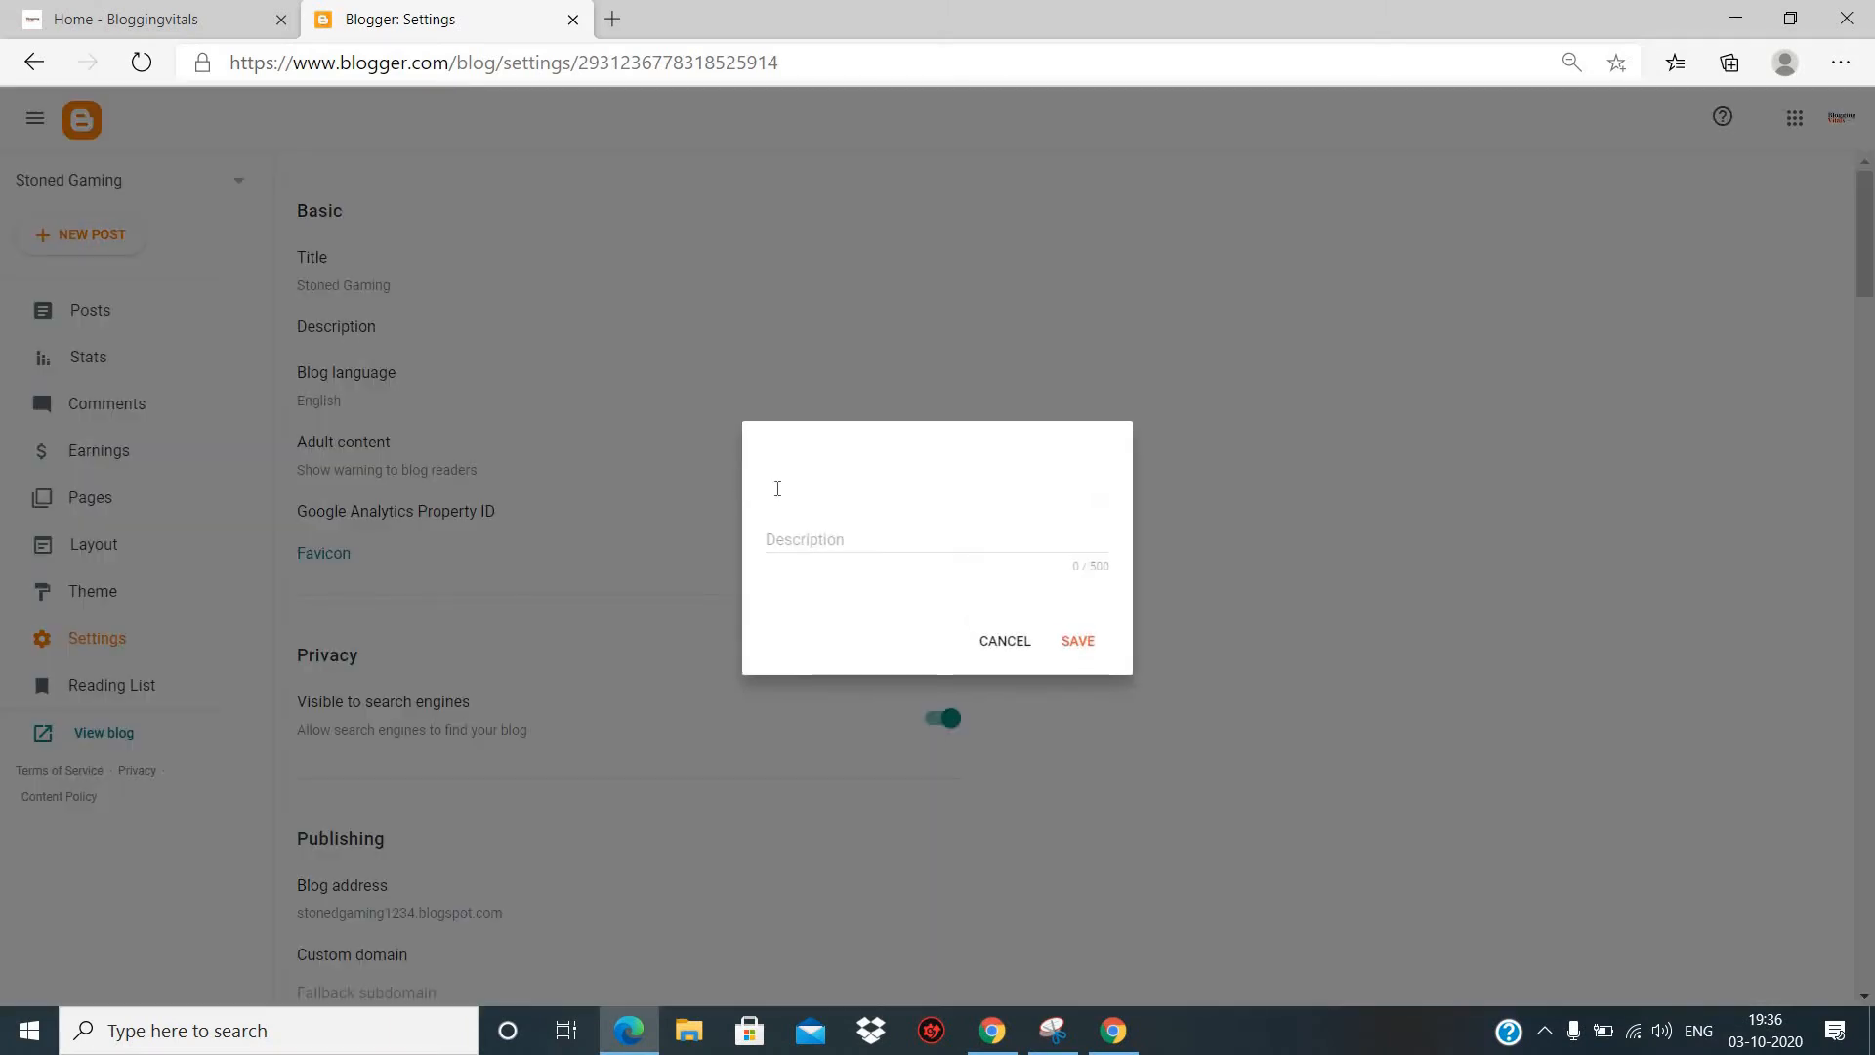
click(814, 531)
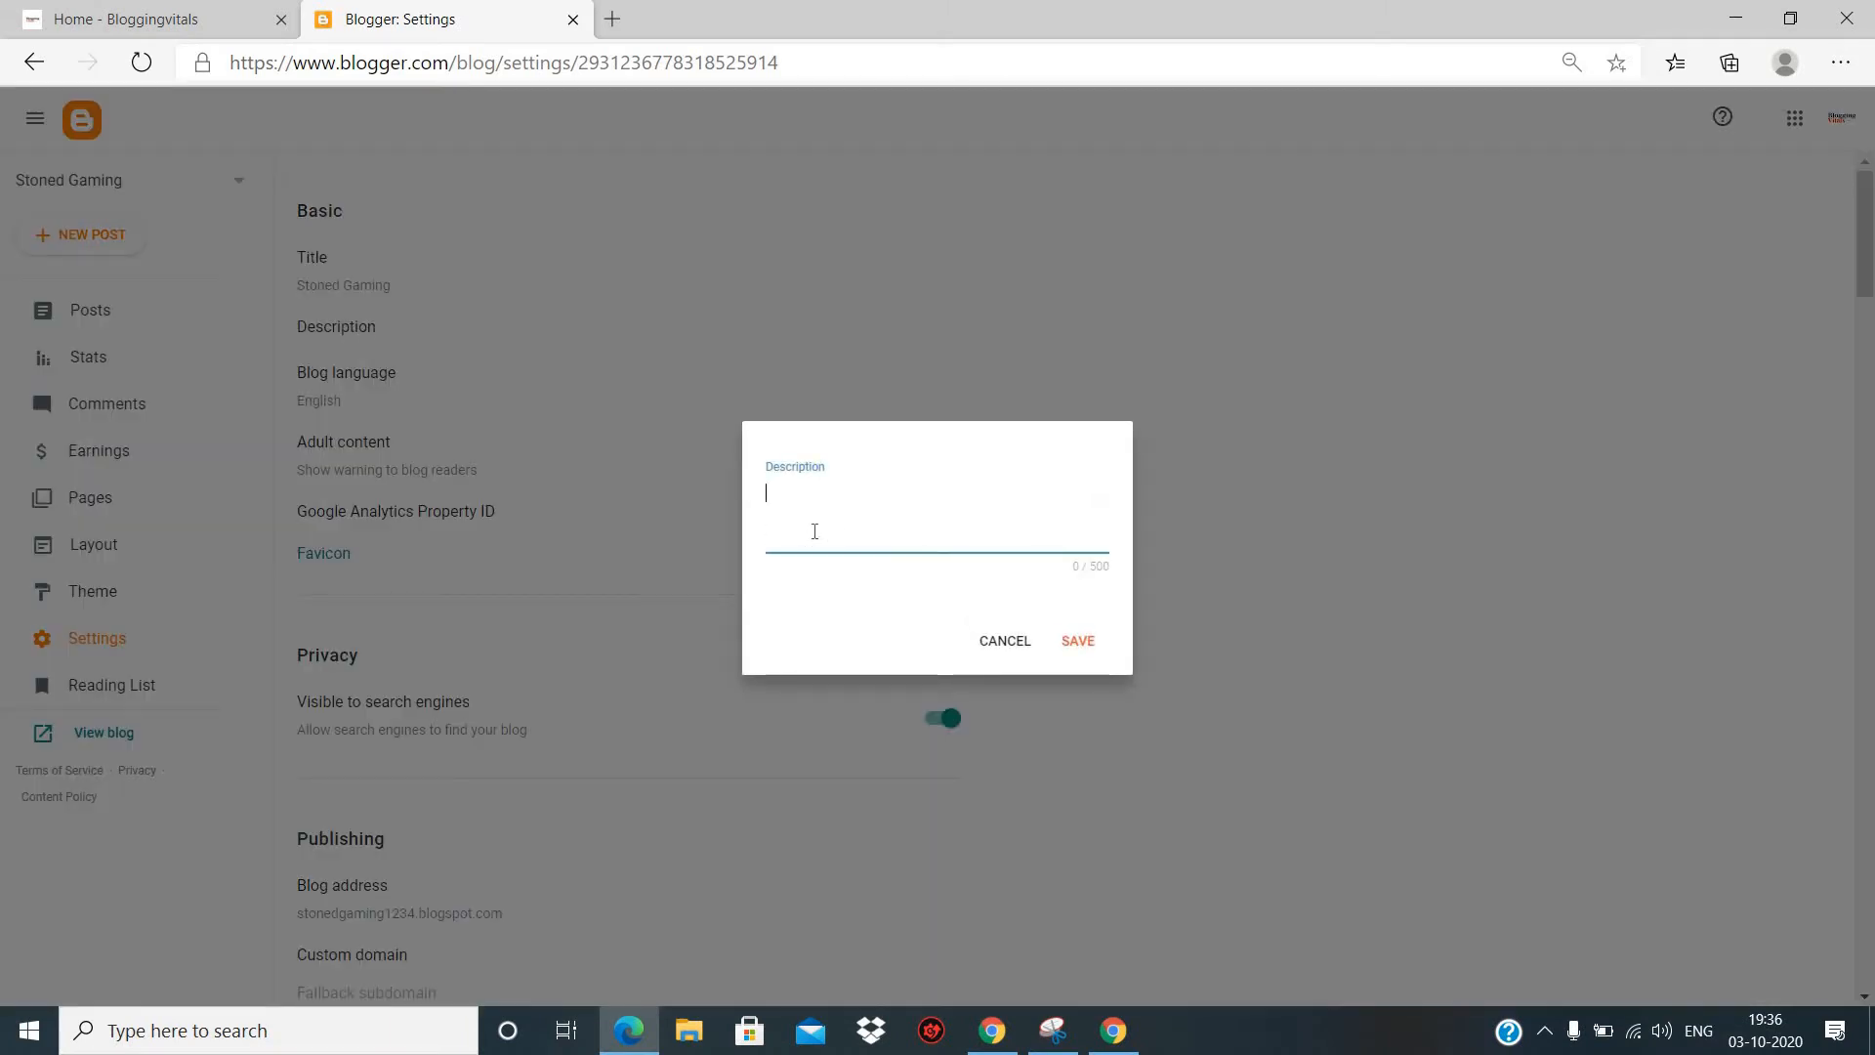
text(It is a gaming blog)
click(1078, 641)
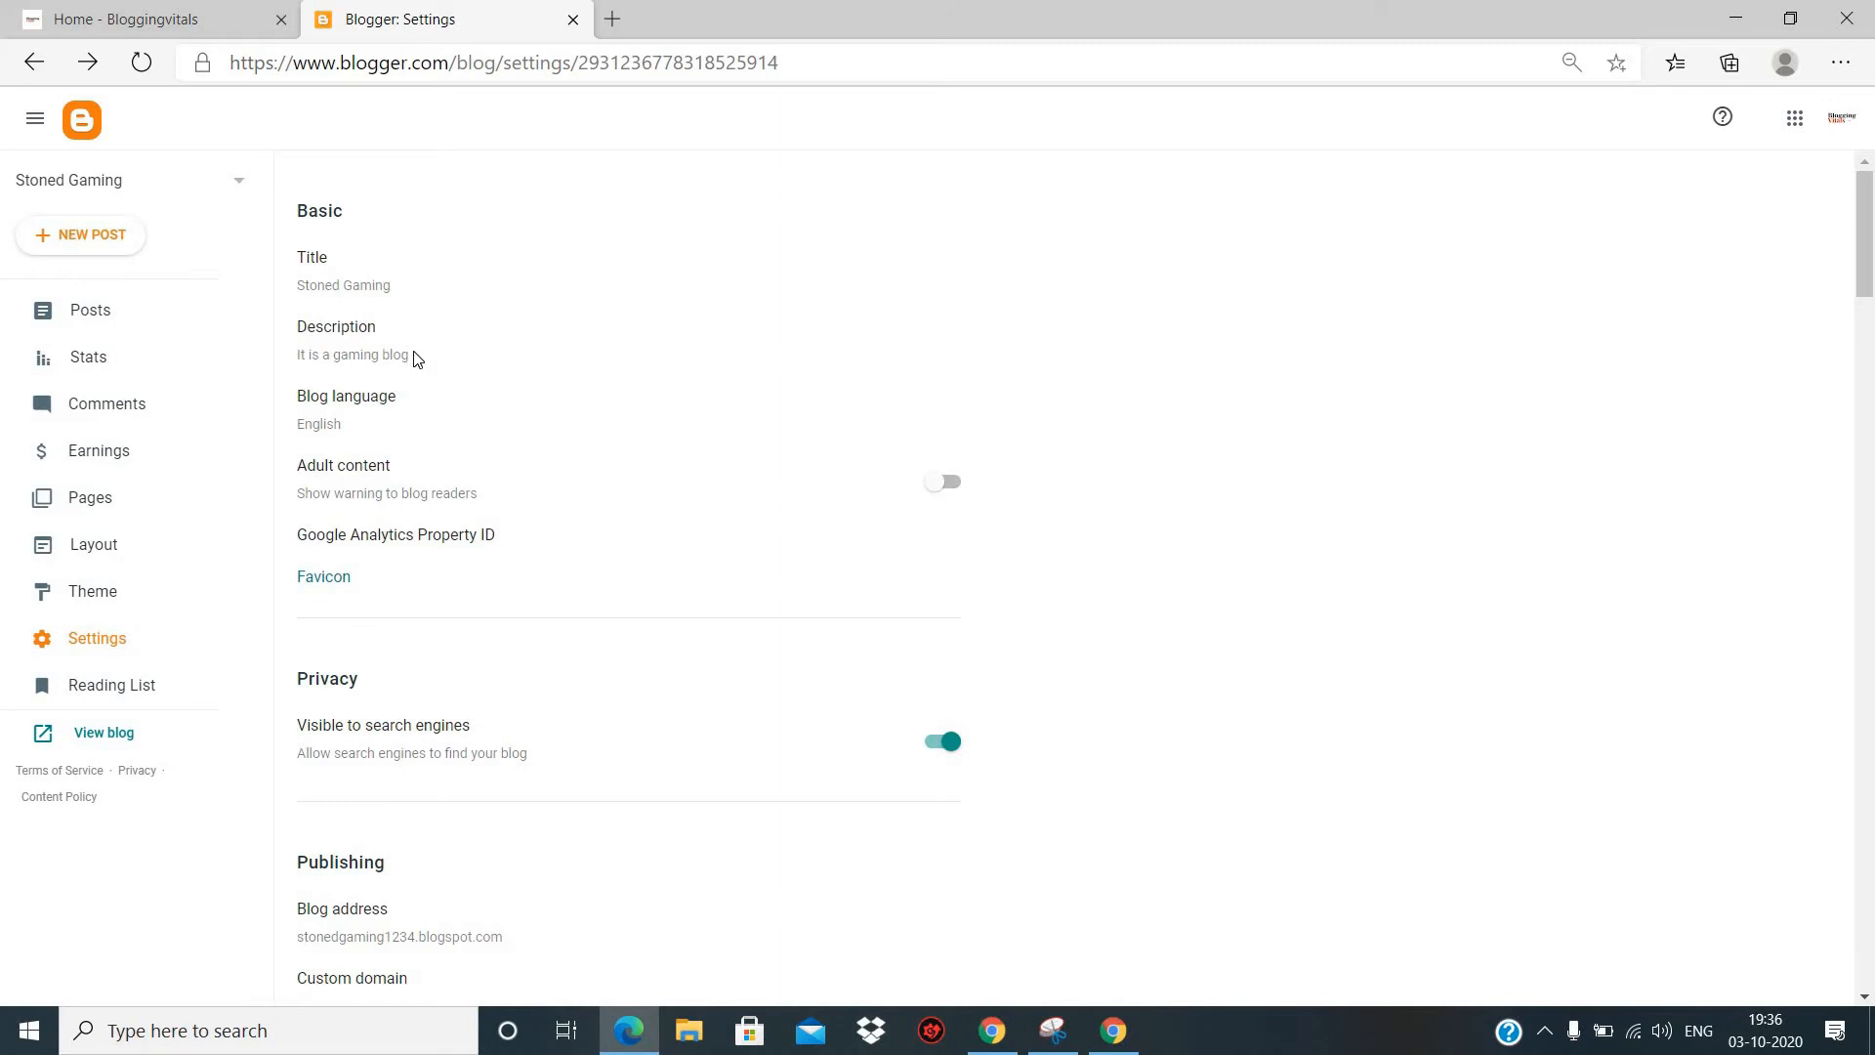
- Browse the available blog languages from start to end, and close the list without choosing one
click(357, 428)
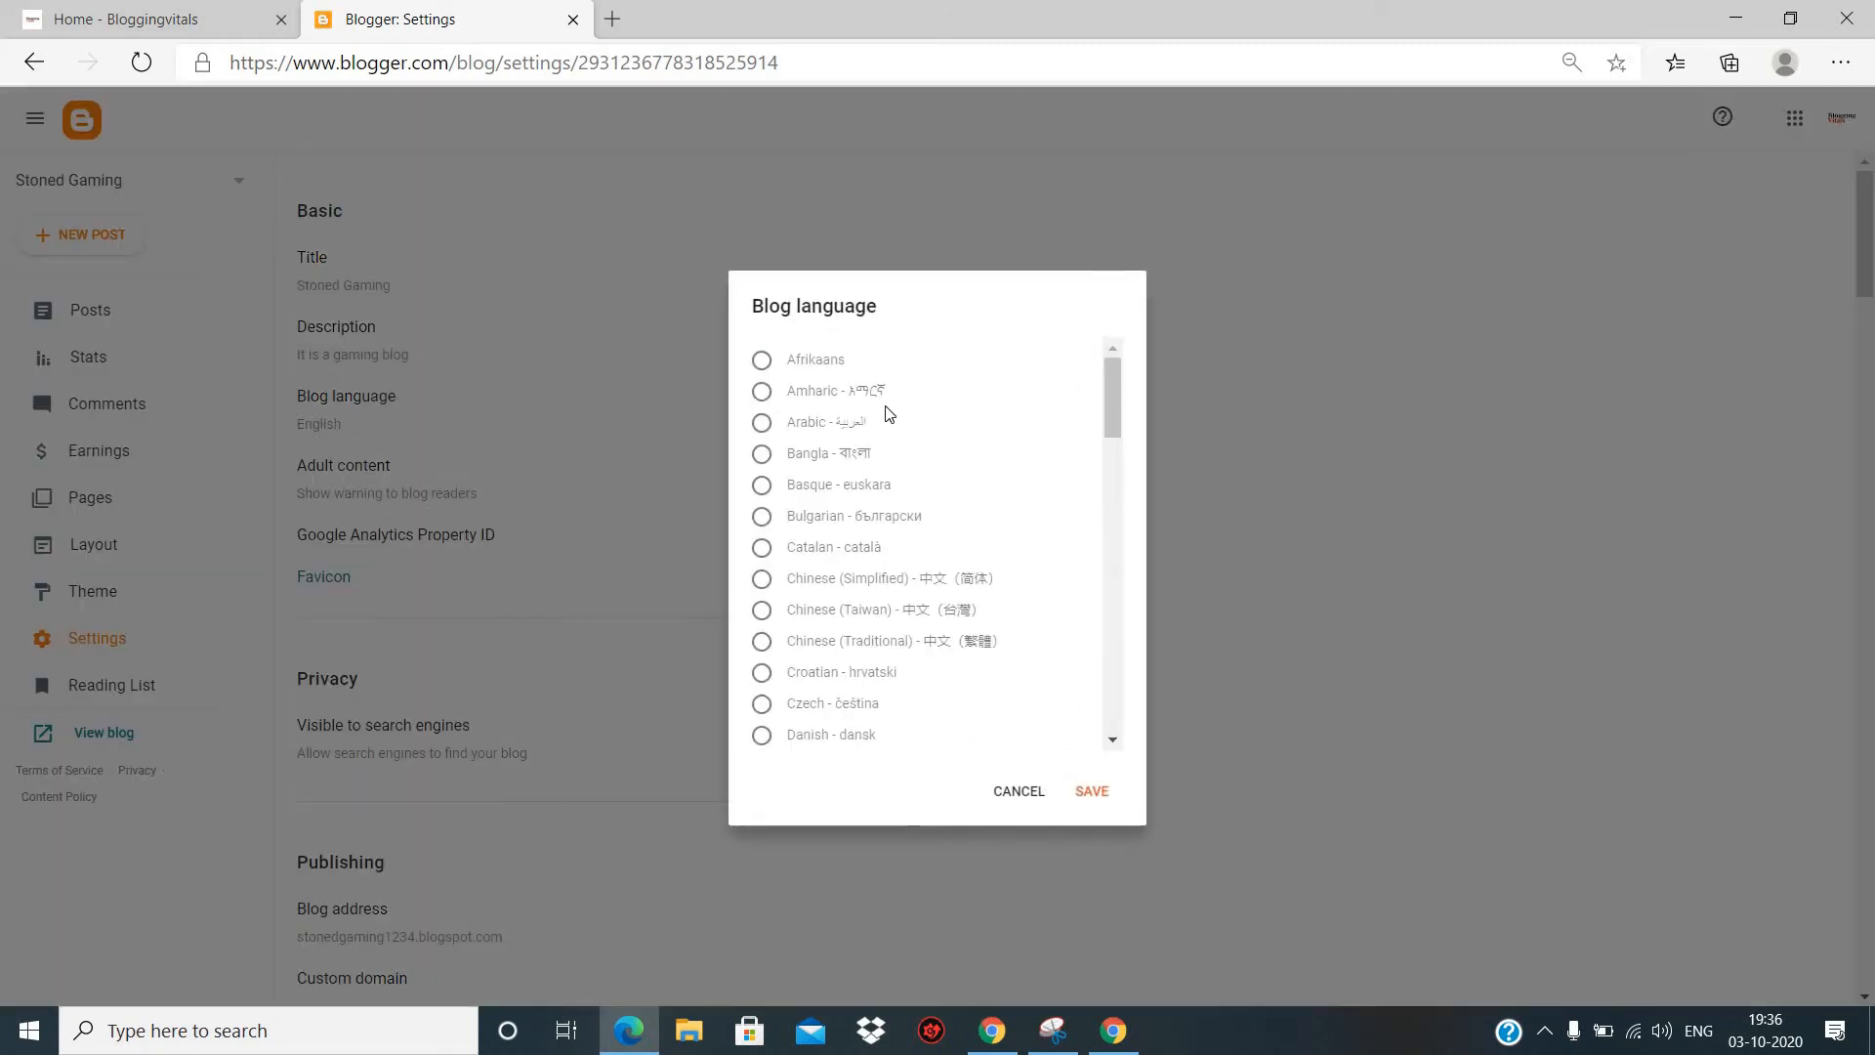
scroll(943, 417, down, 15)
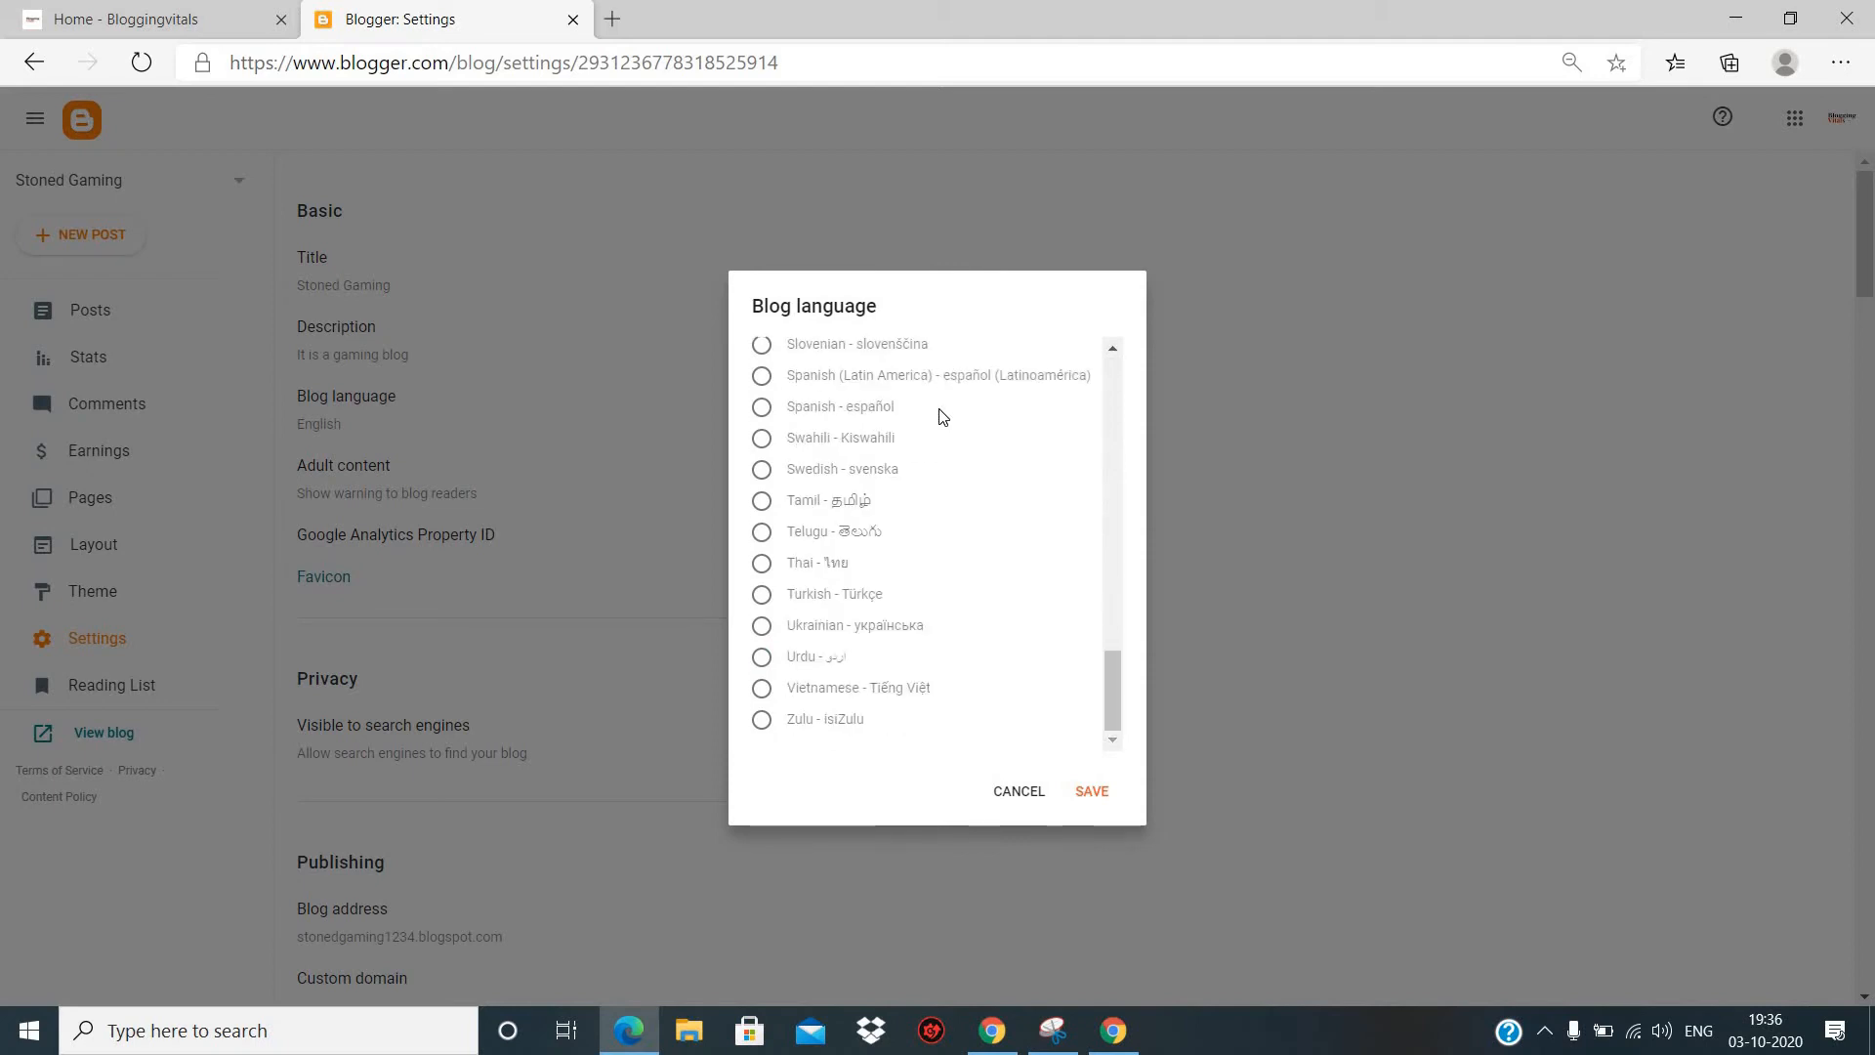
scroll(942, 417, up, 15)
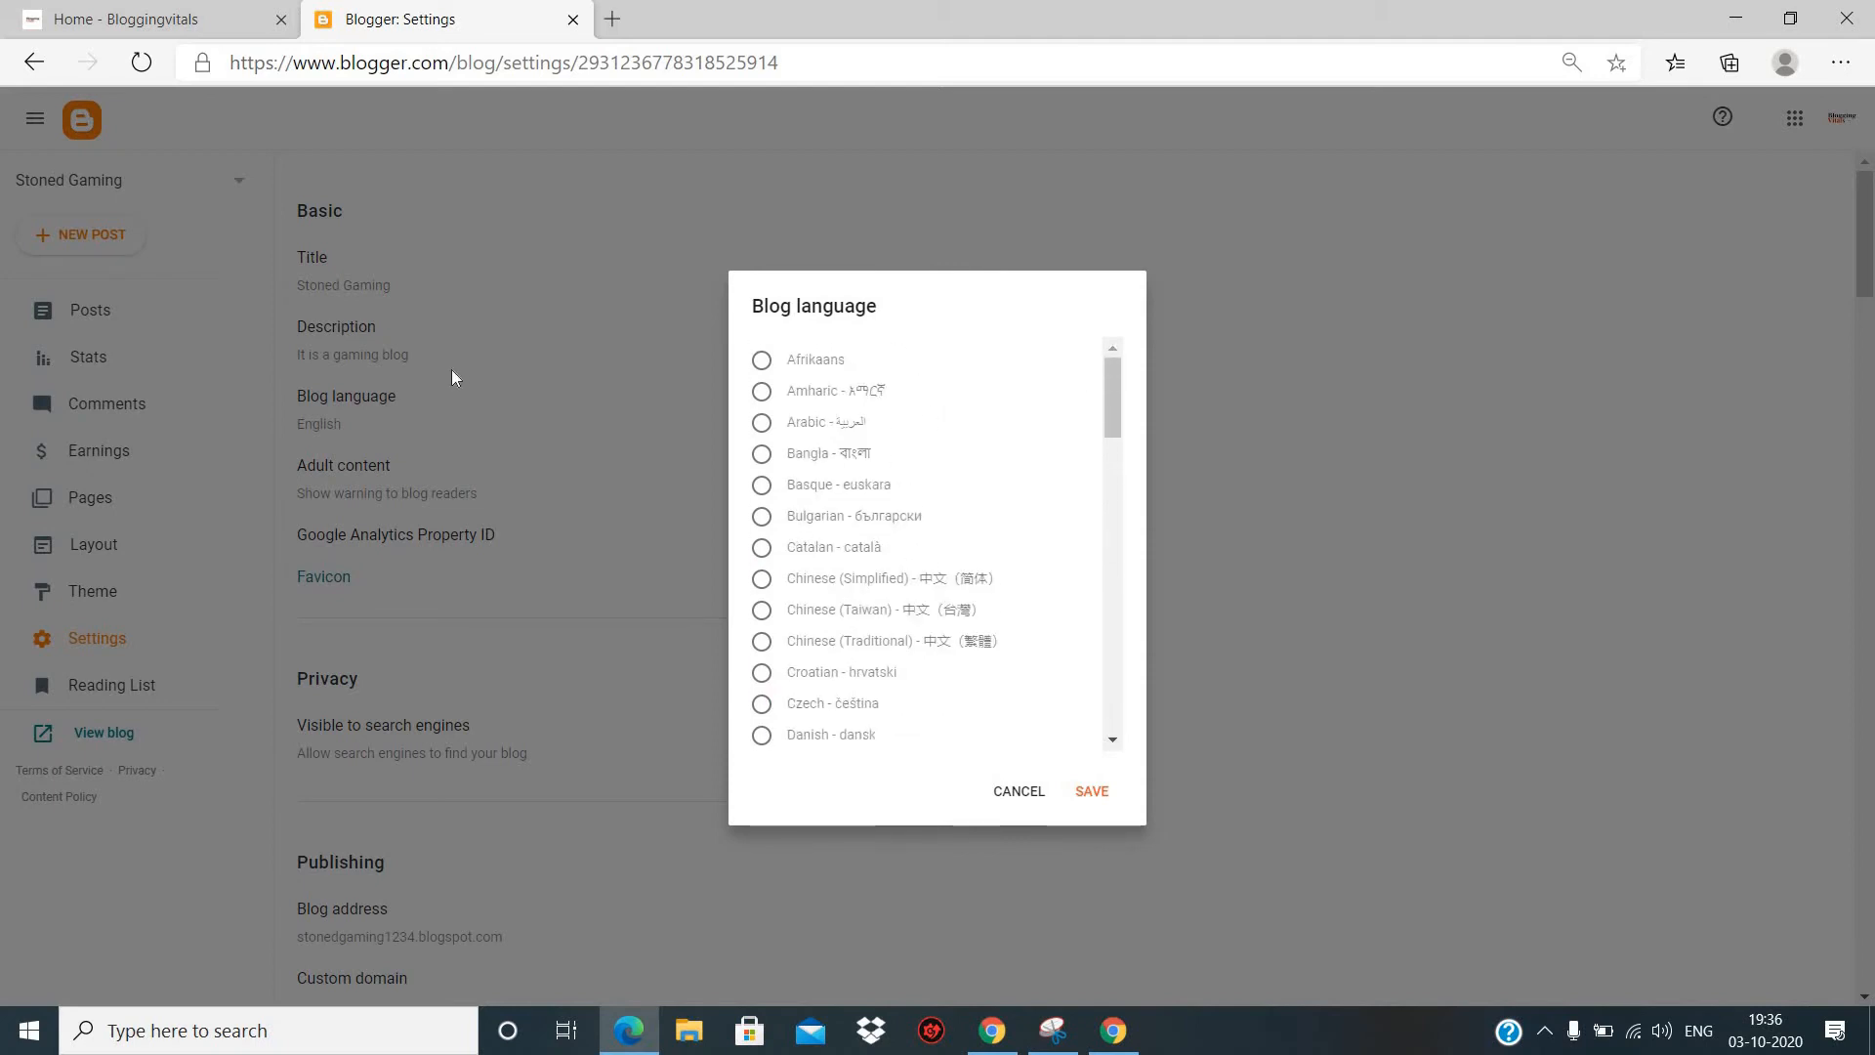
click(1019, 791)
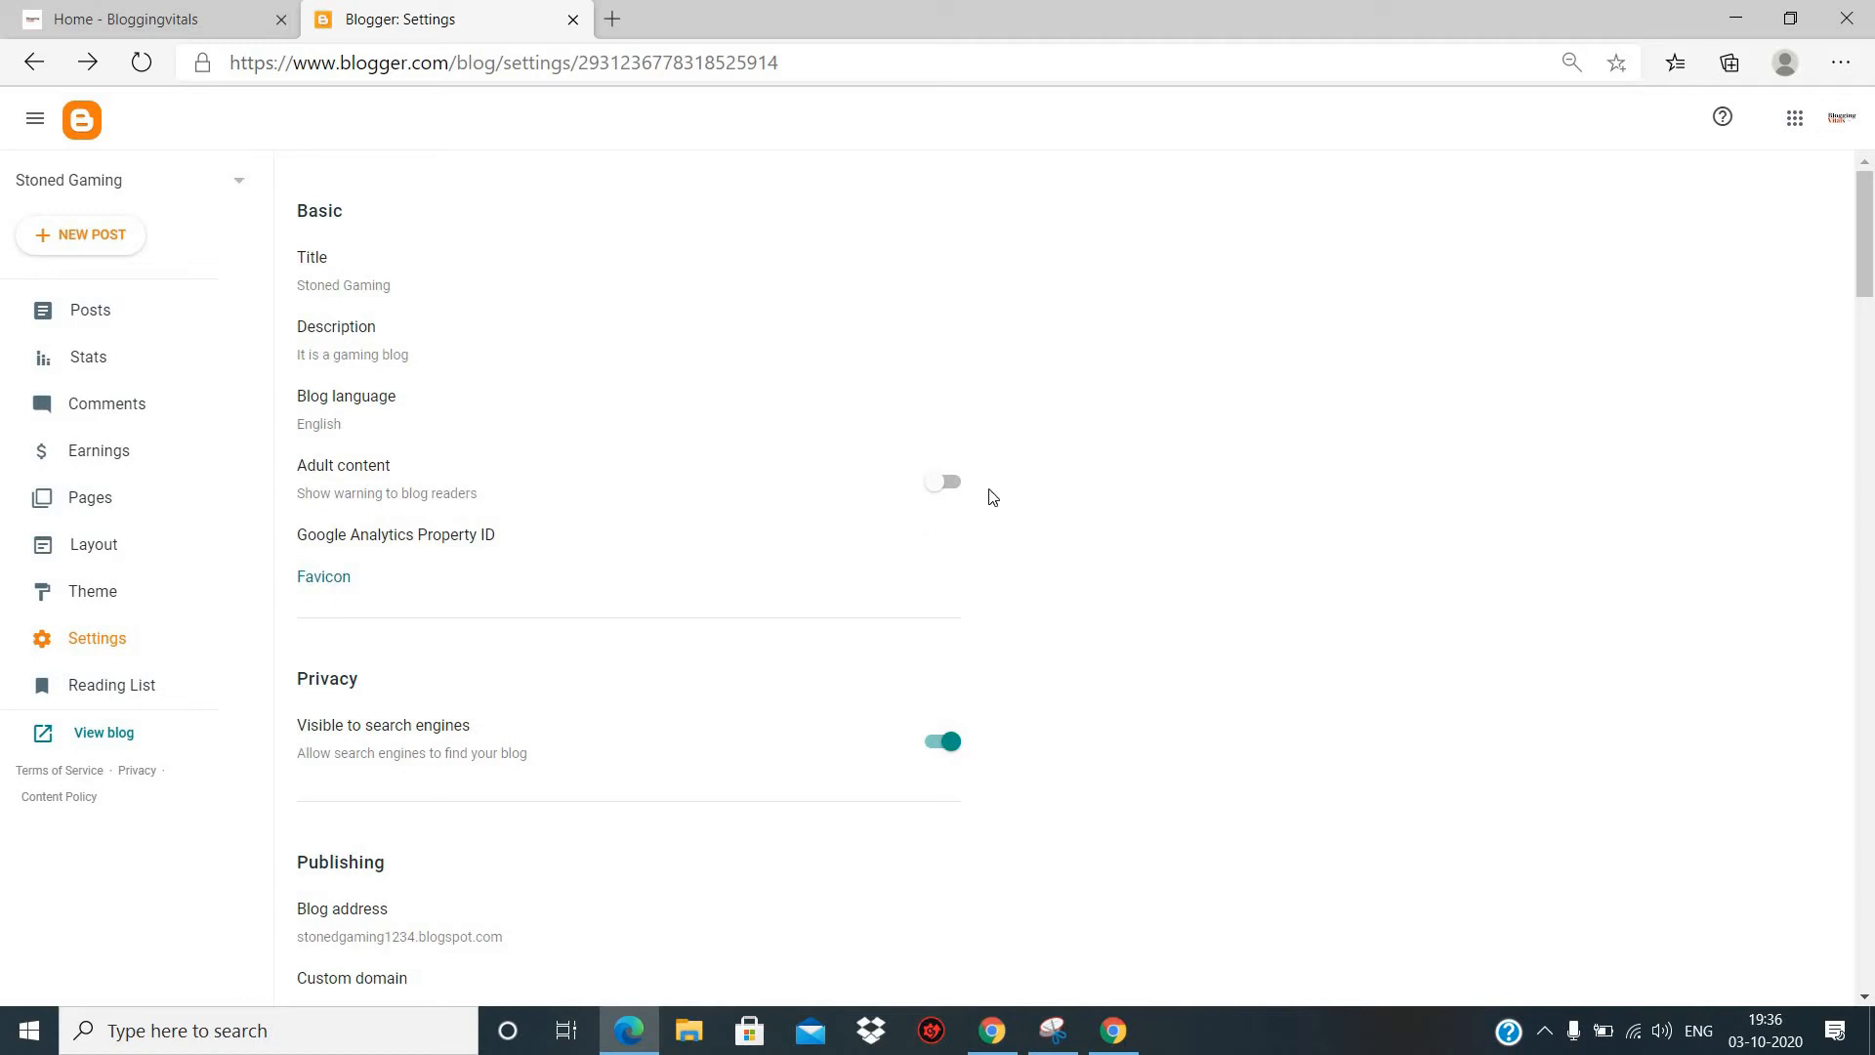
- Open the favicon configuration, browse the Downloads folder for an image, and return to the settings without uploading one
scroll(501, 537, down, 2)
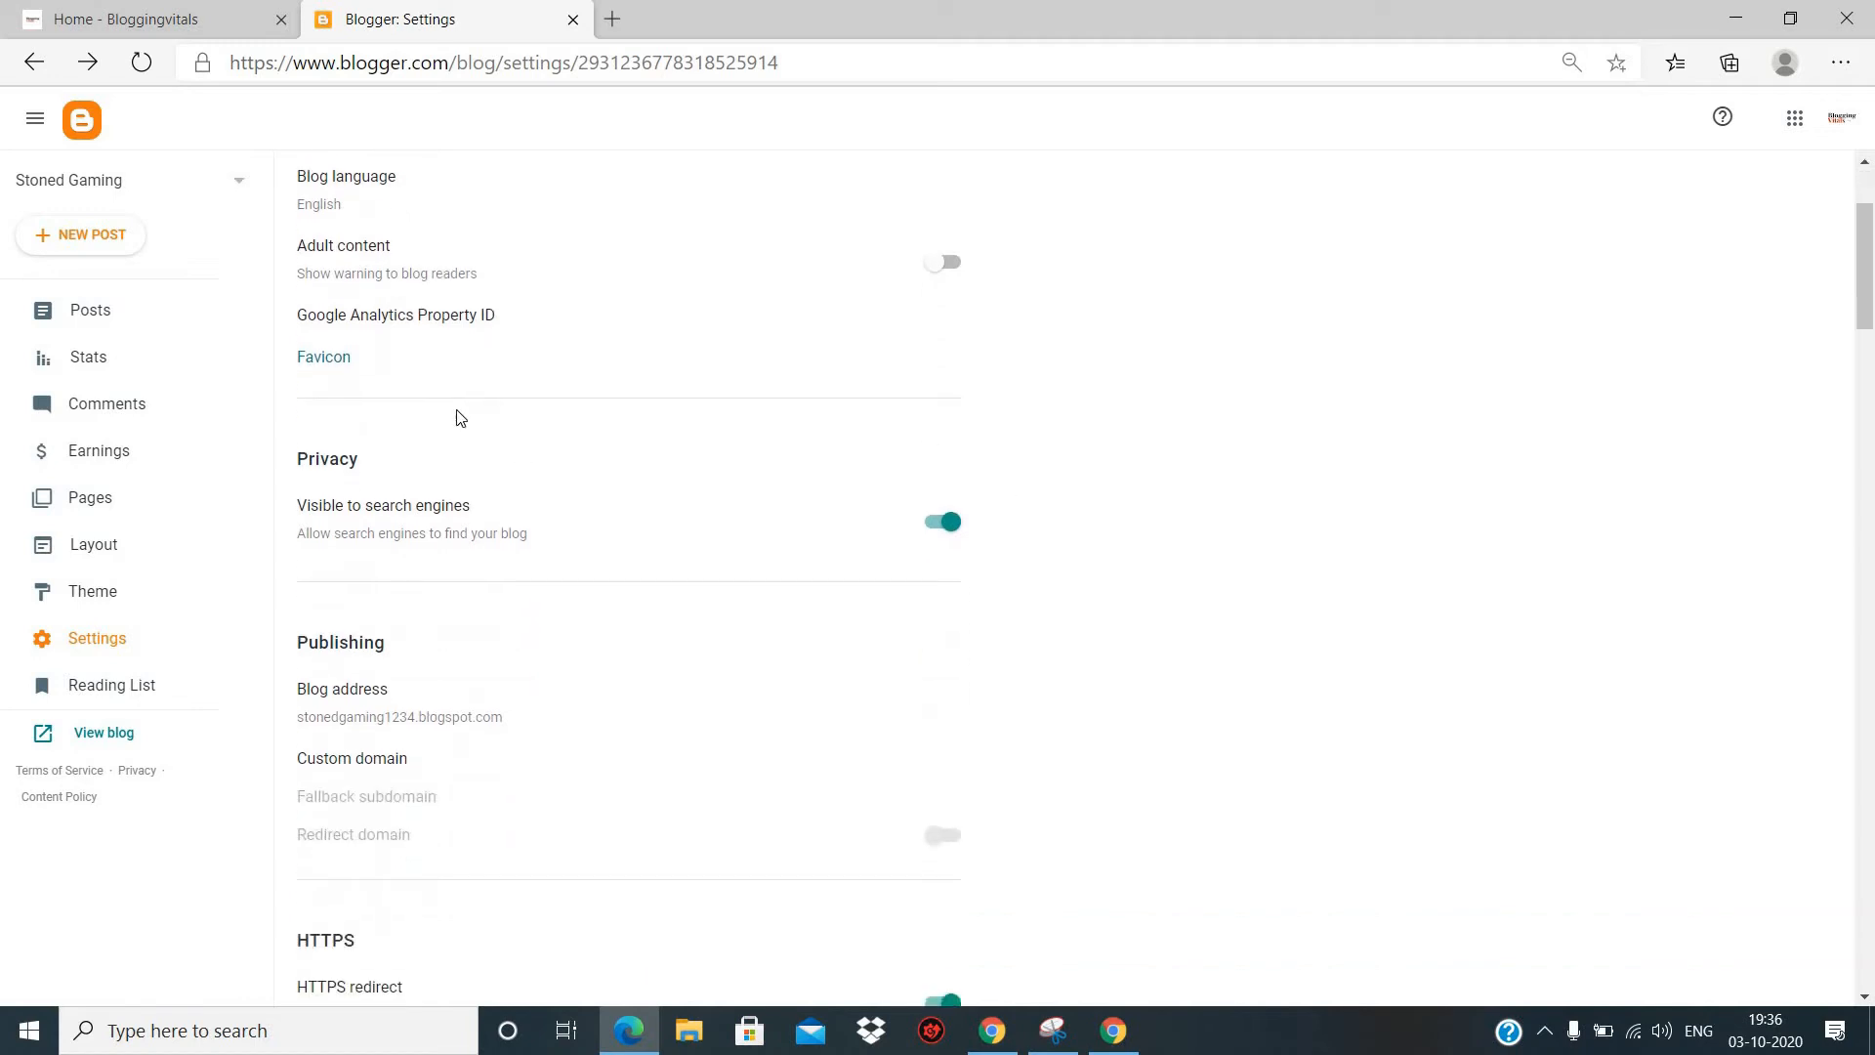
click(335, 363)
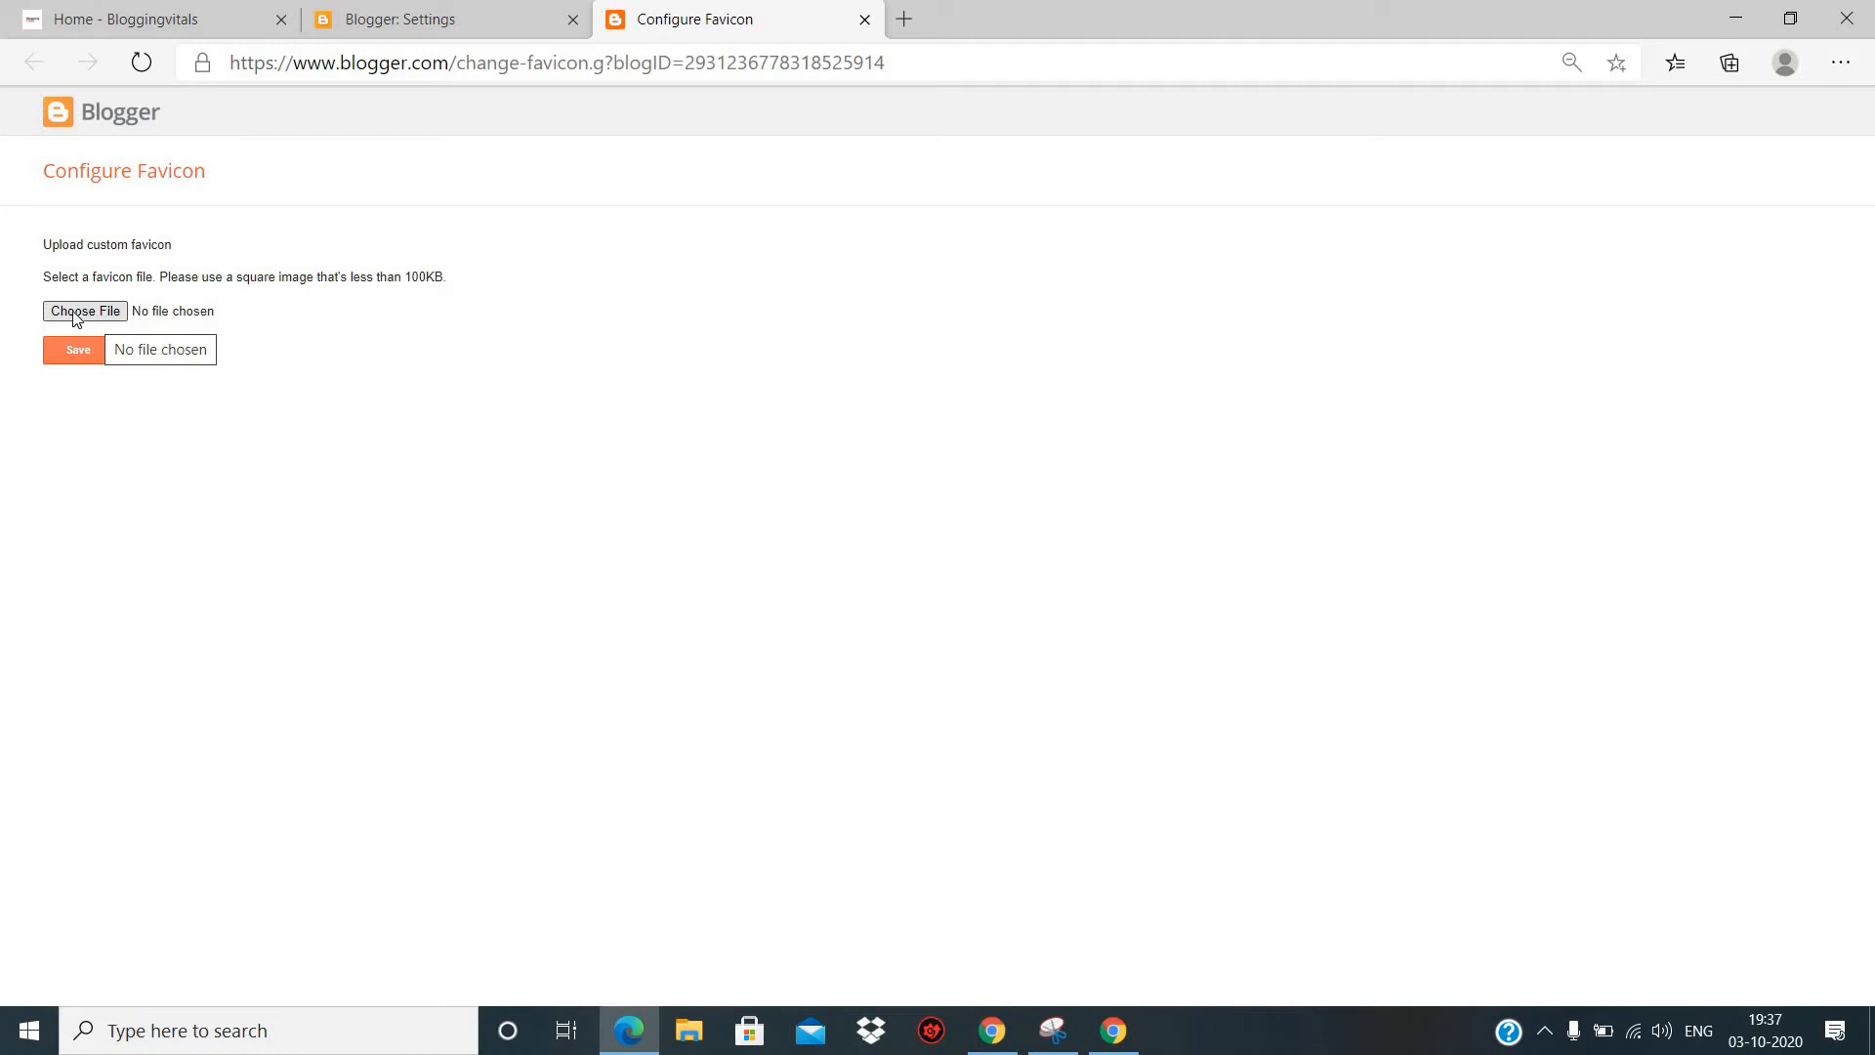
click(75, 312)
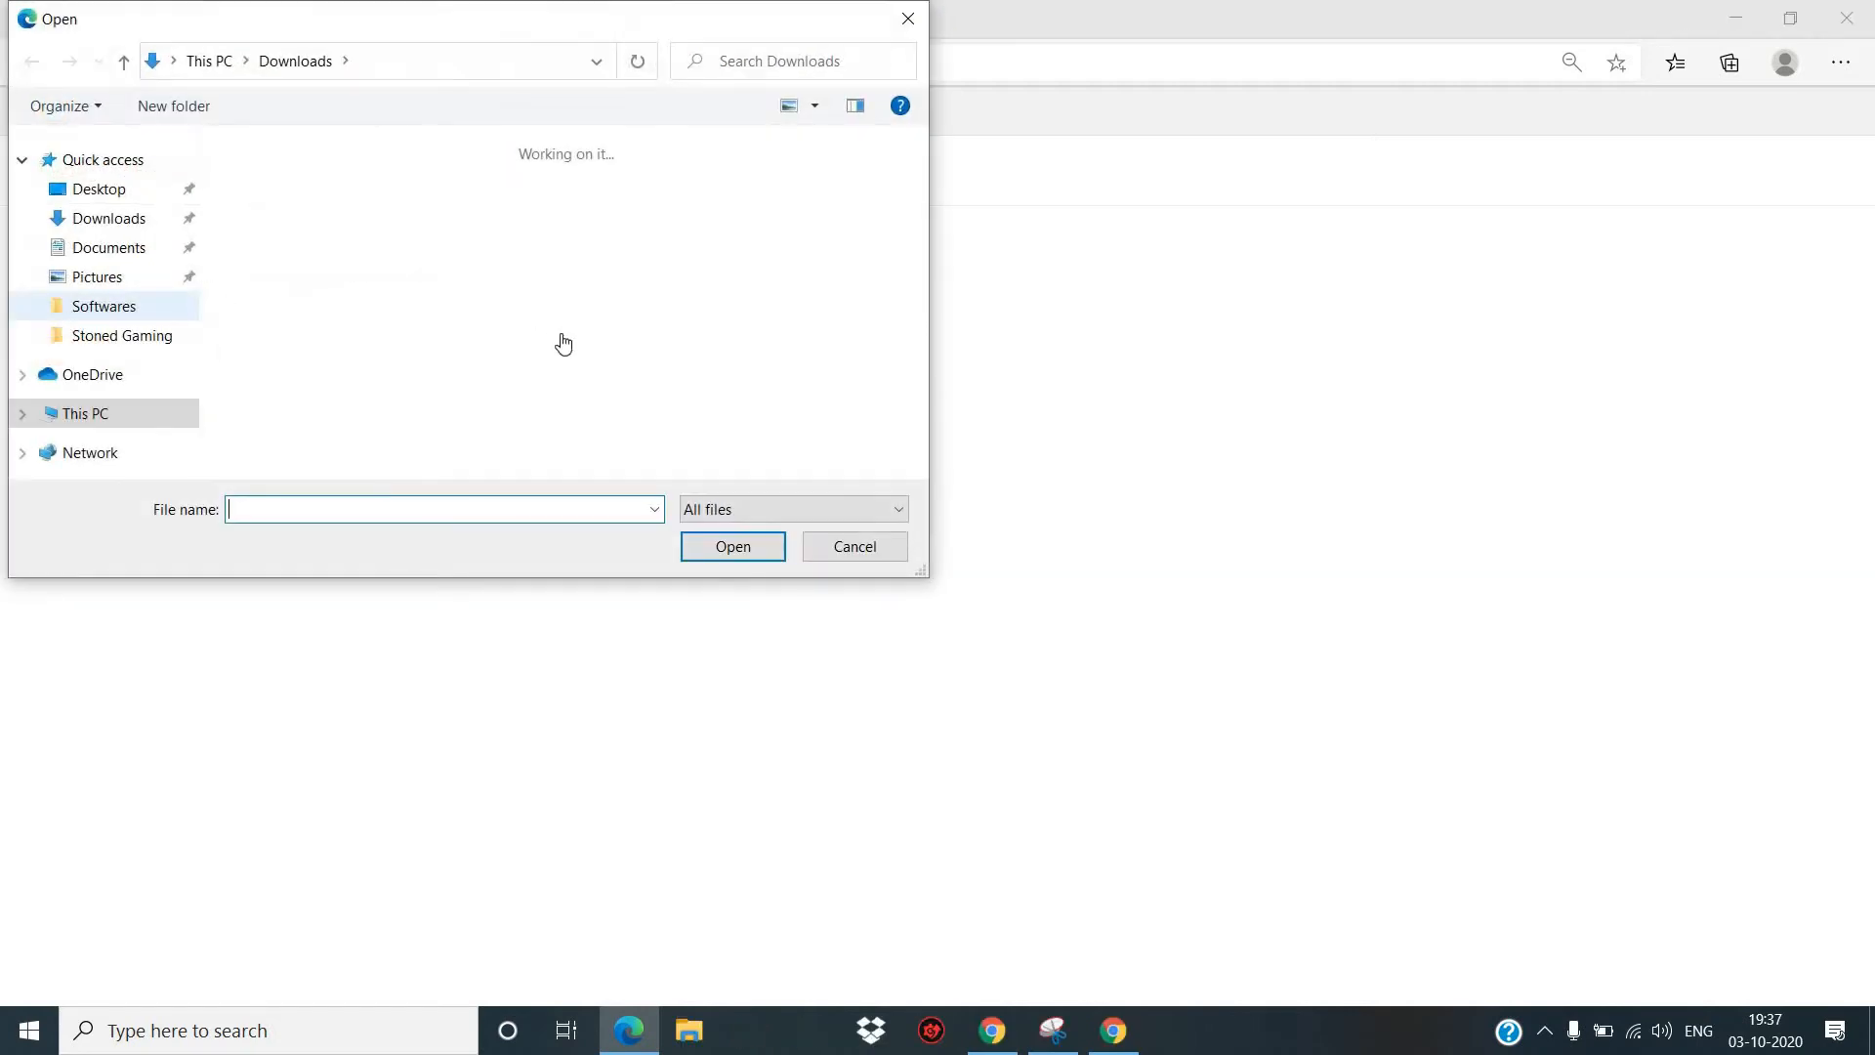
scroll(567, 343, down, 15)
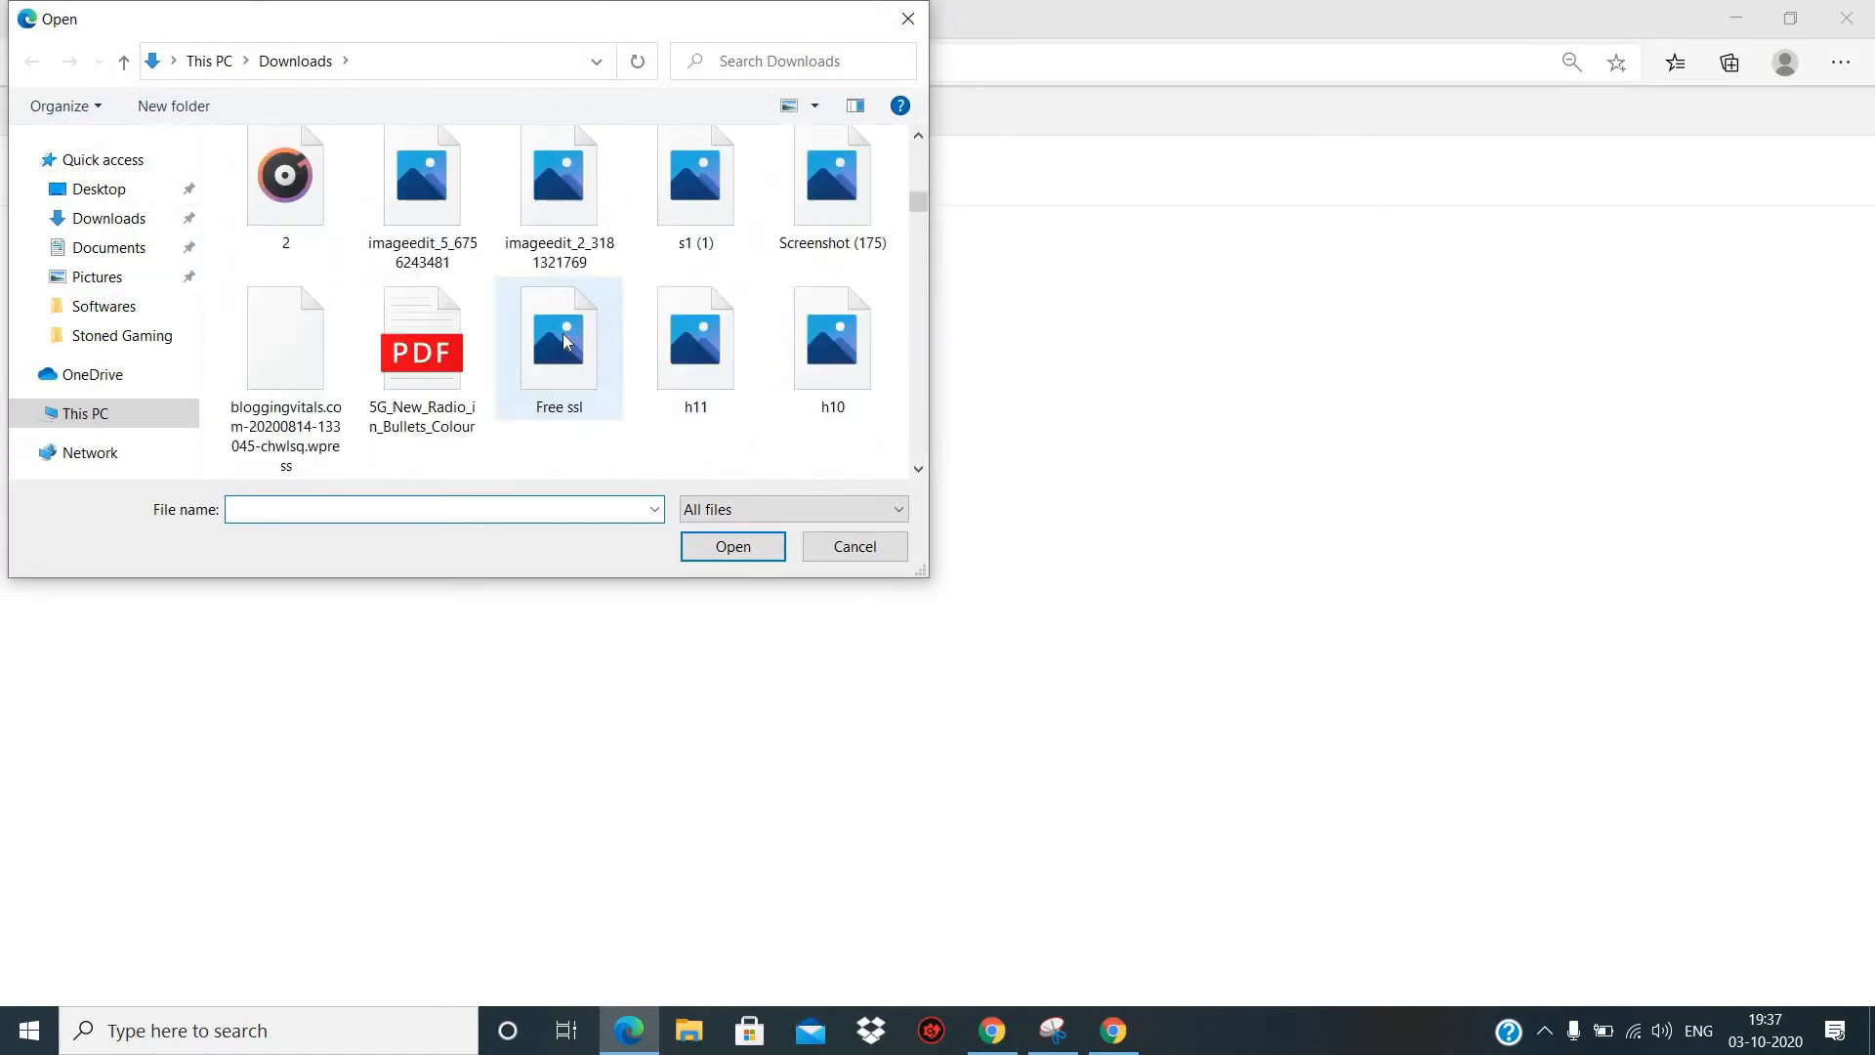
scroll(566, 339, down, 10)
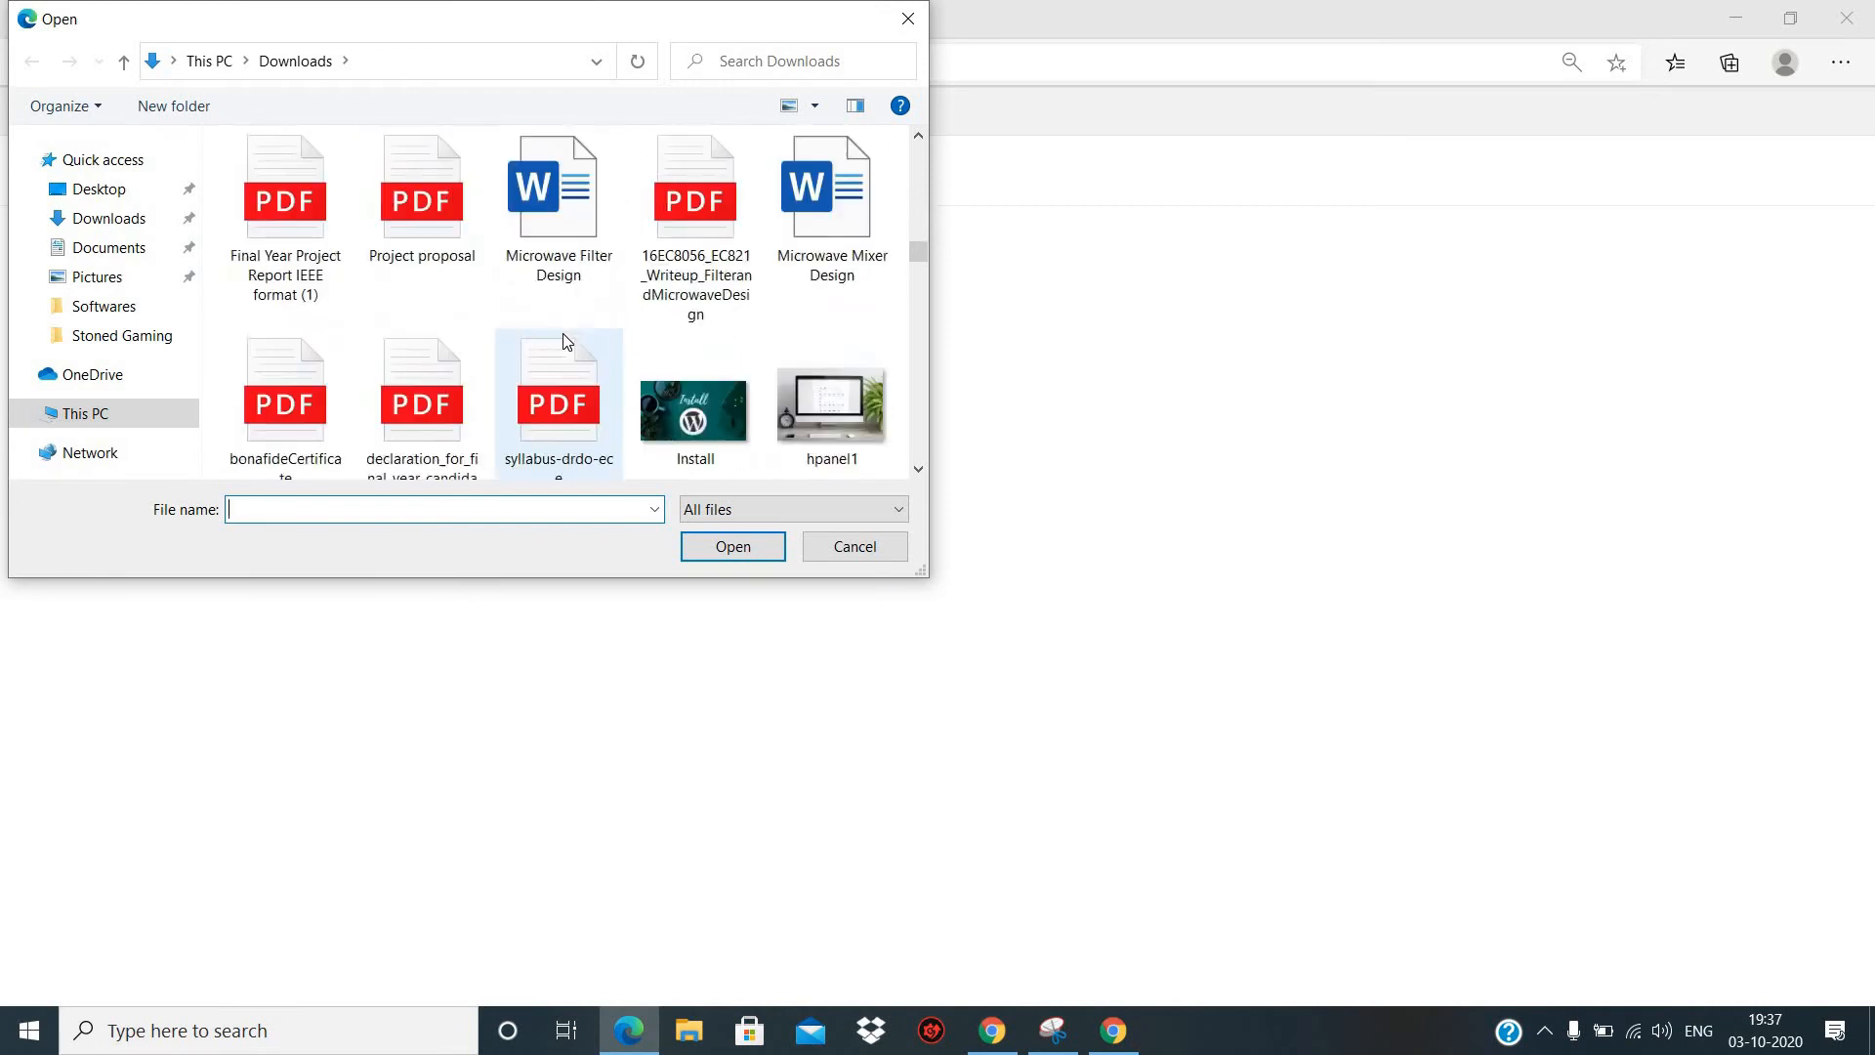
scroll(518, 391, down, 5)
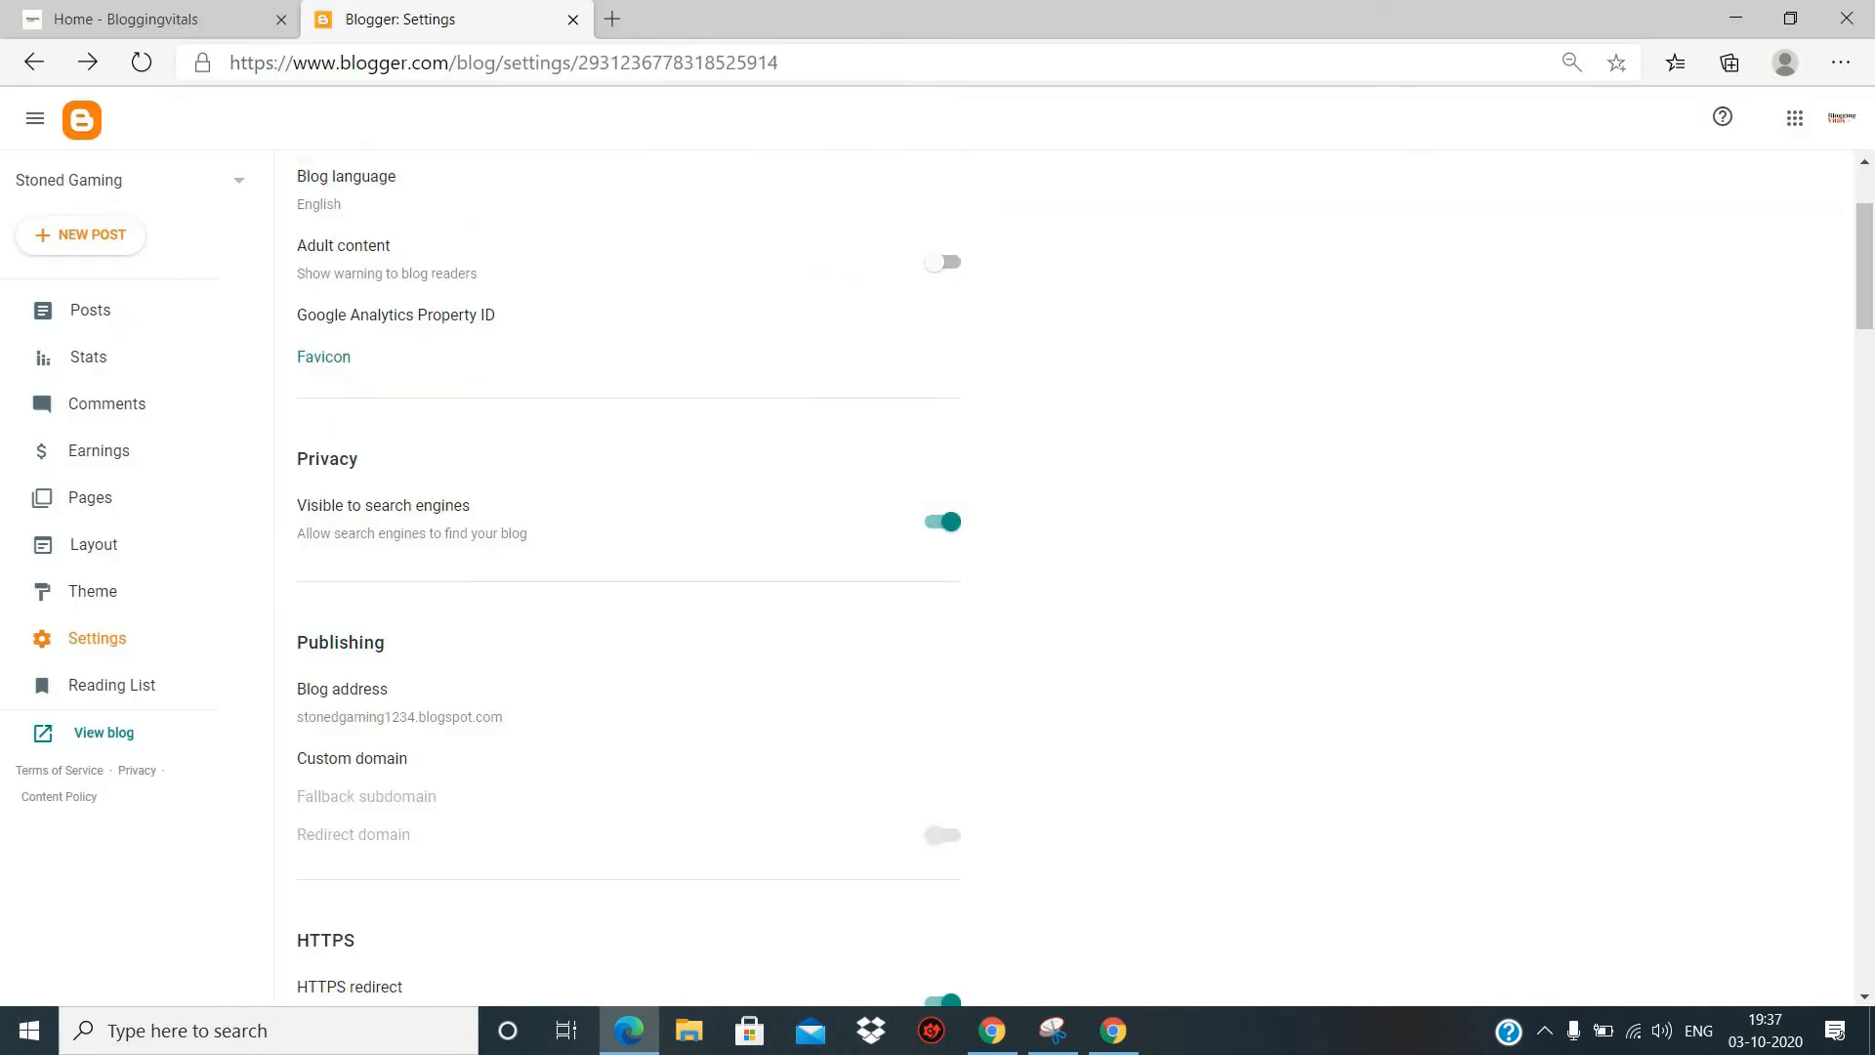
- Review the blog's Privacy and Publishing settings, including the editable blog address
scroll(588, 462, down, 2)
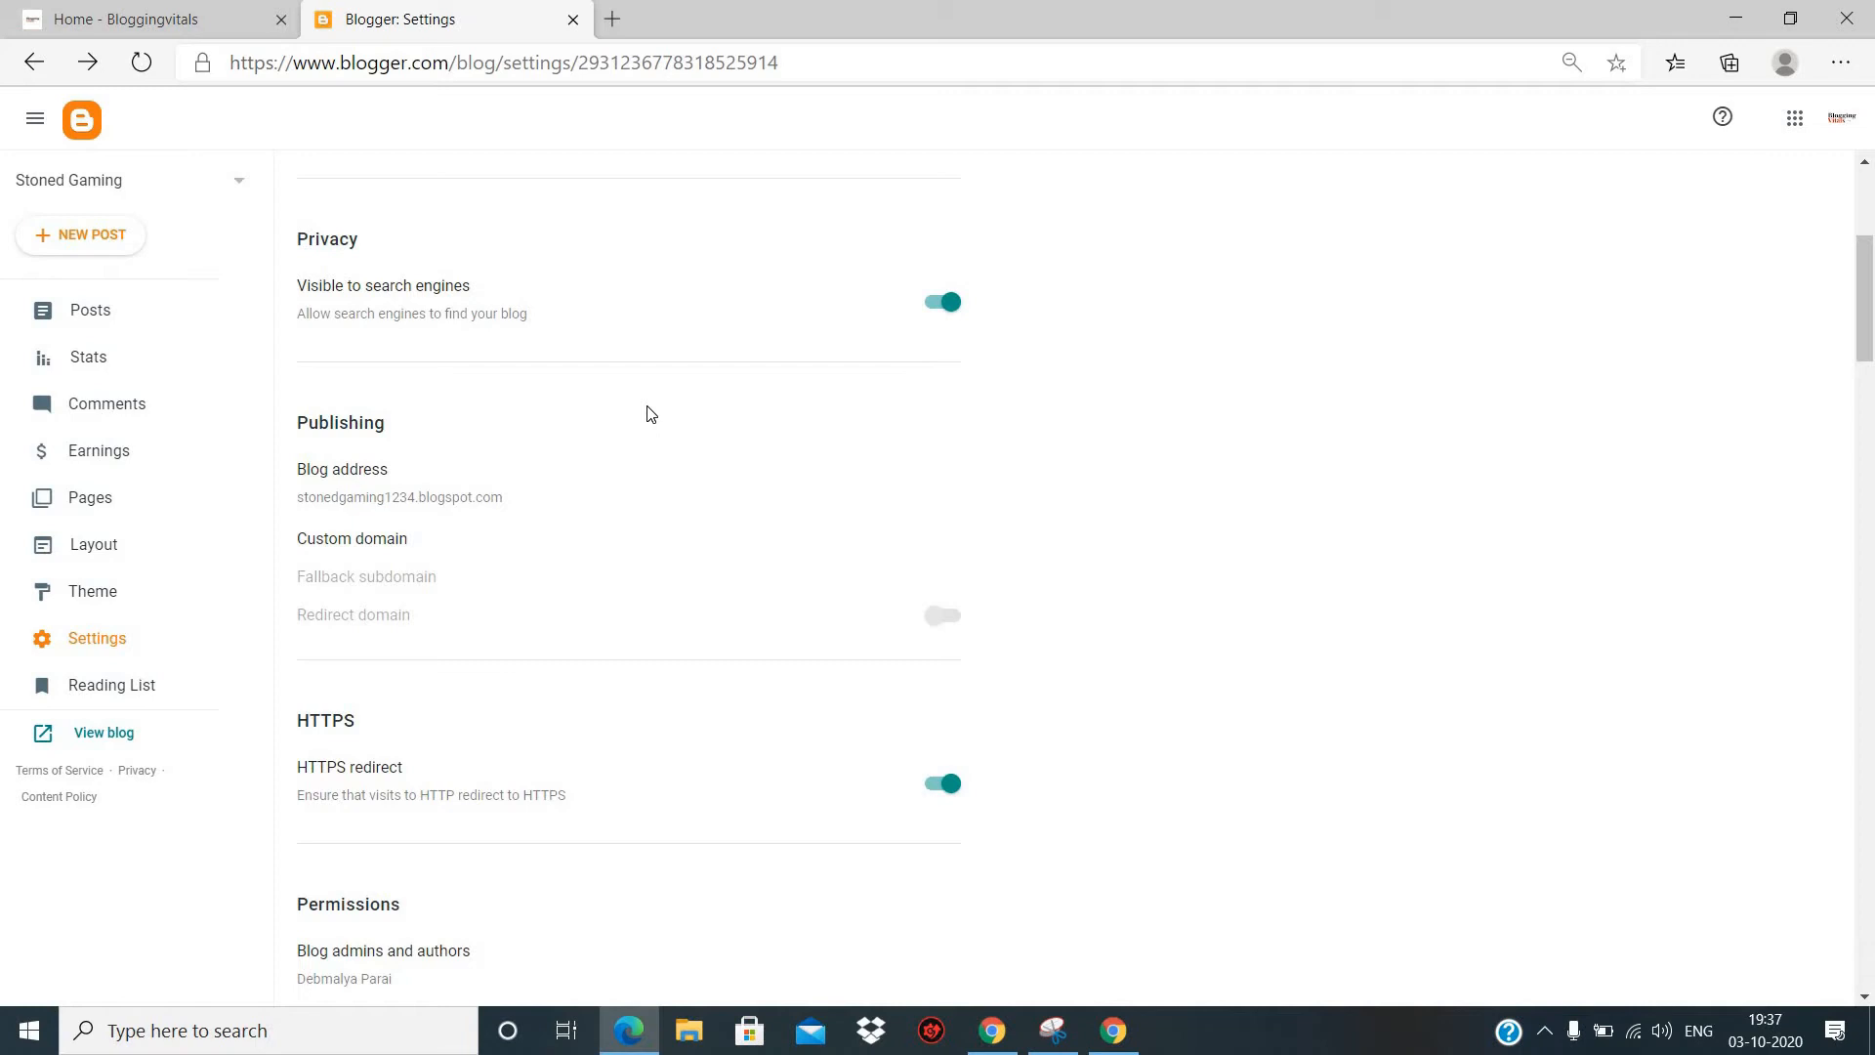
scroll(648, 414, down, 1)
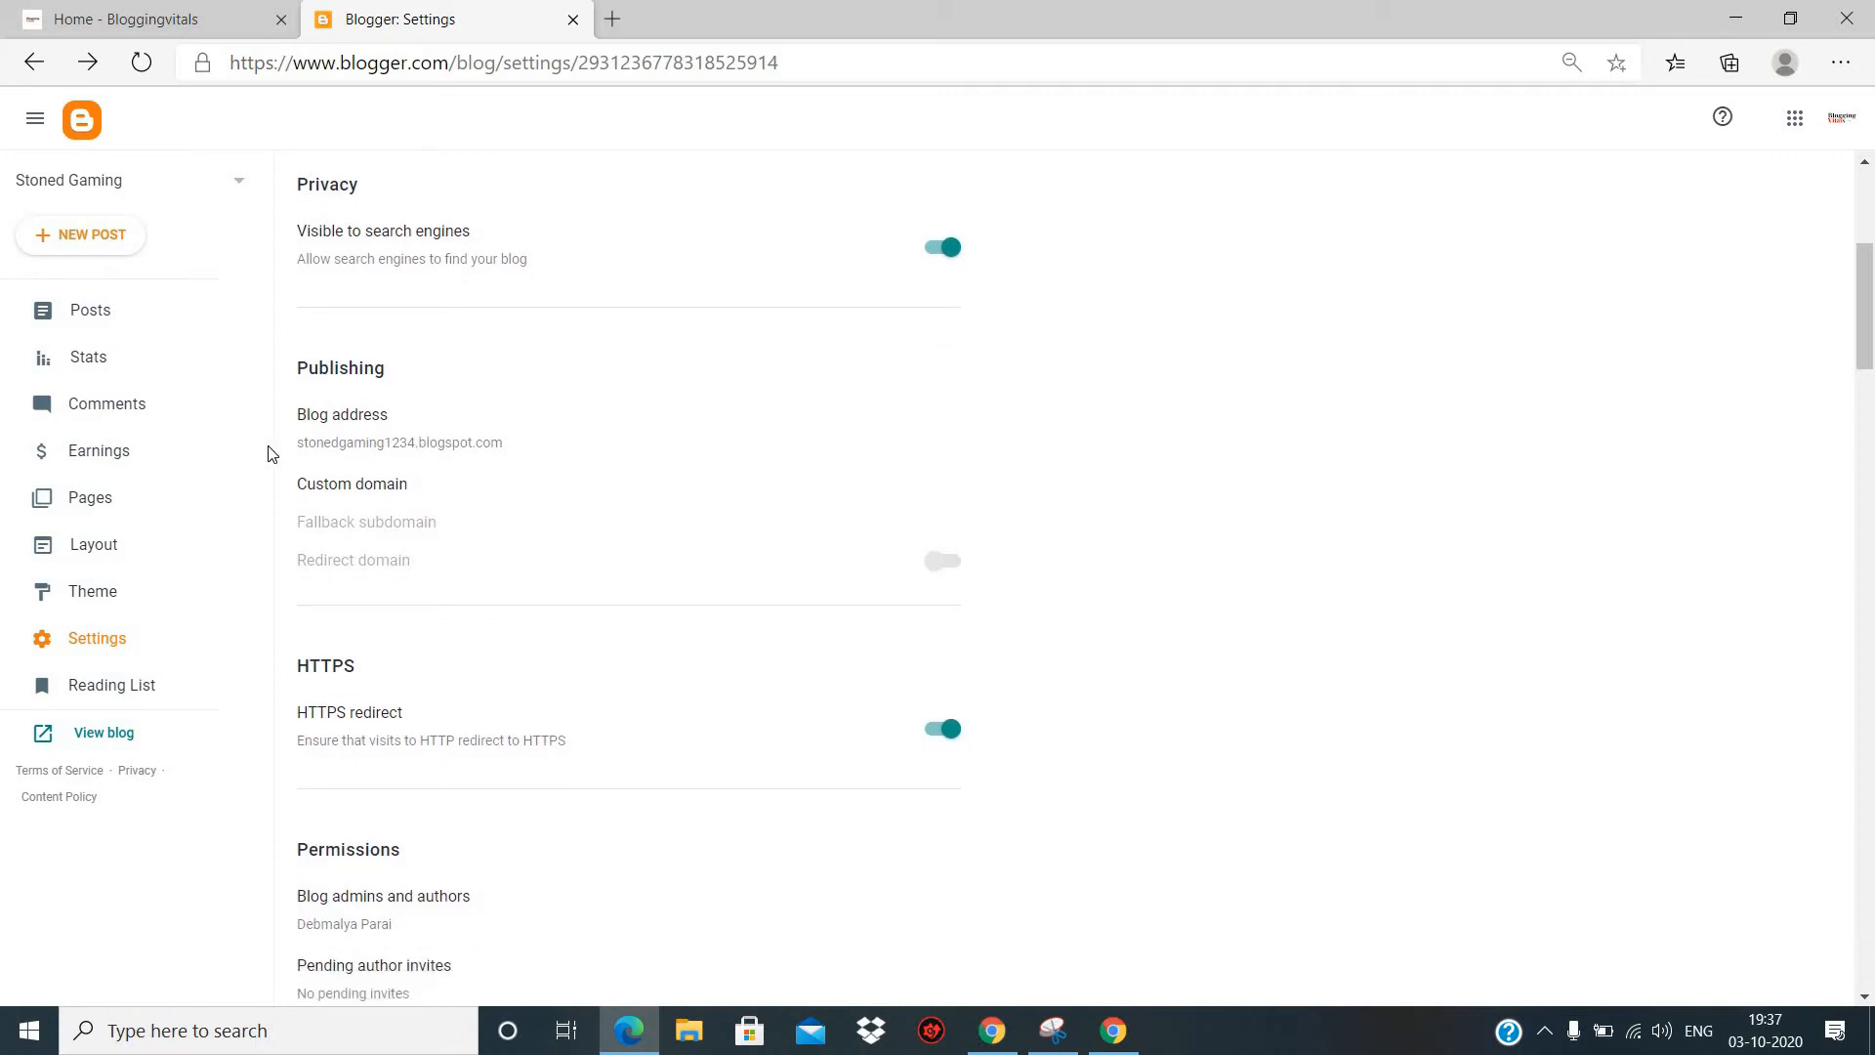
click(470, 451)
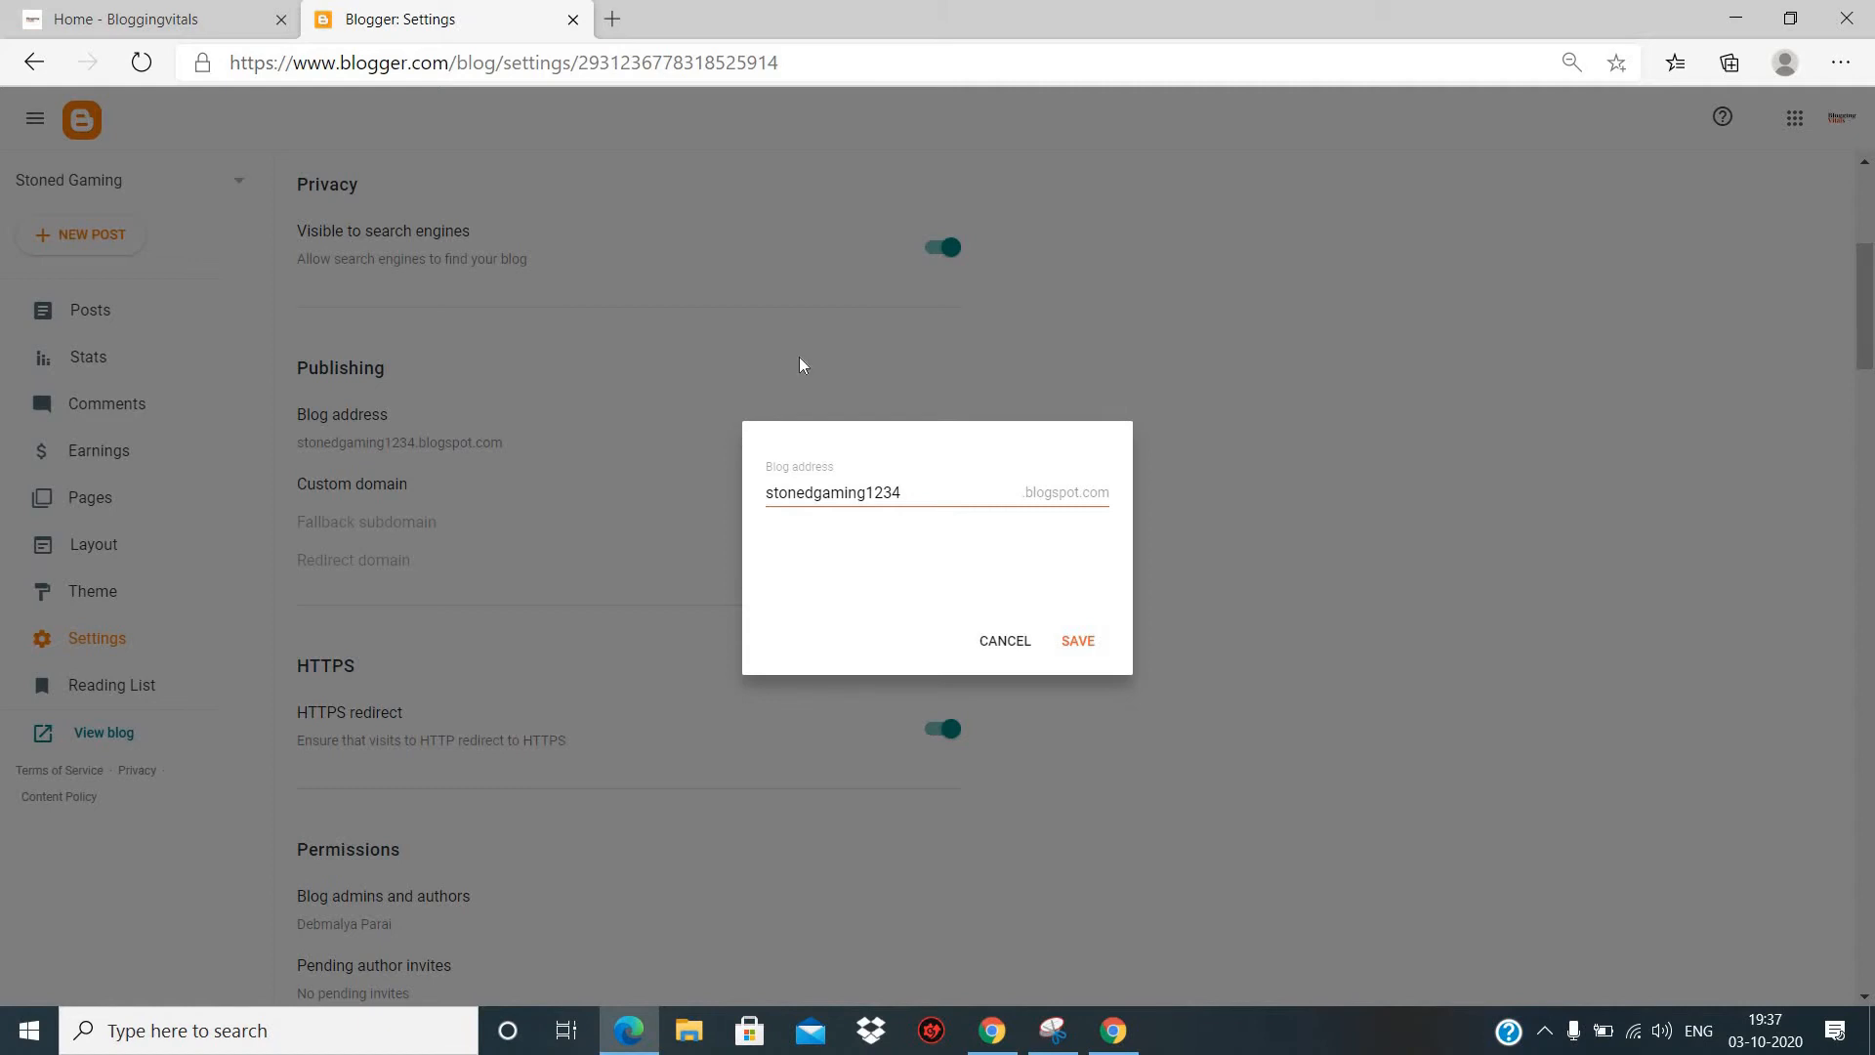
click(1077, 644)
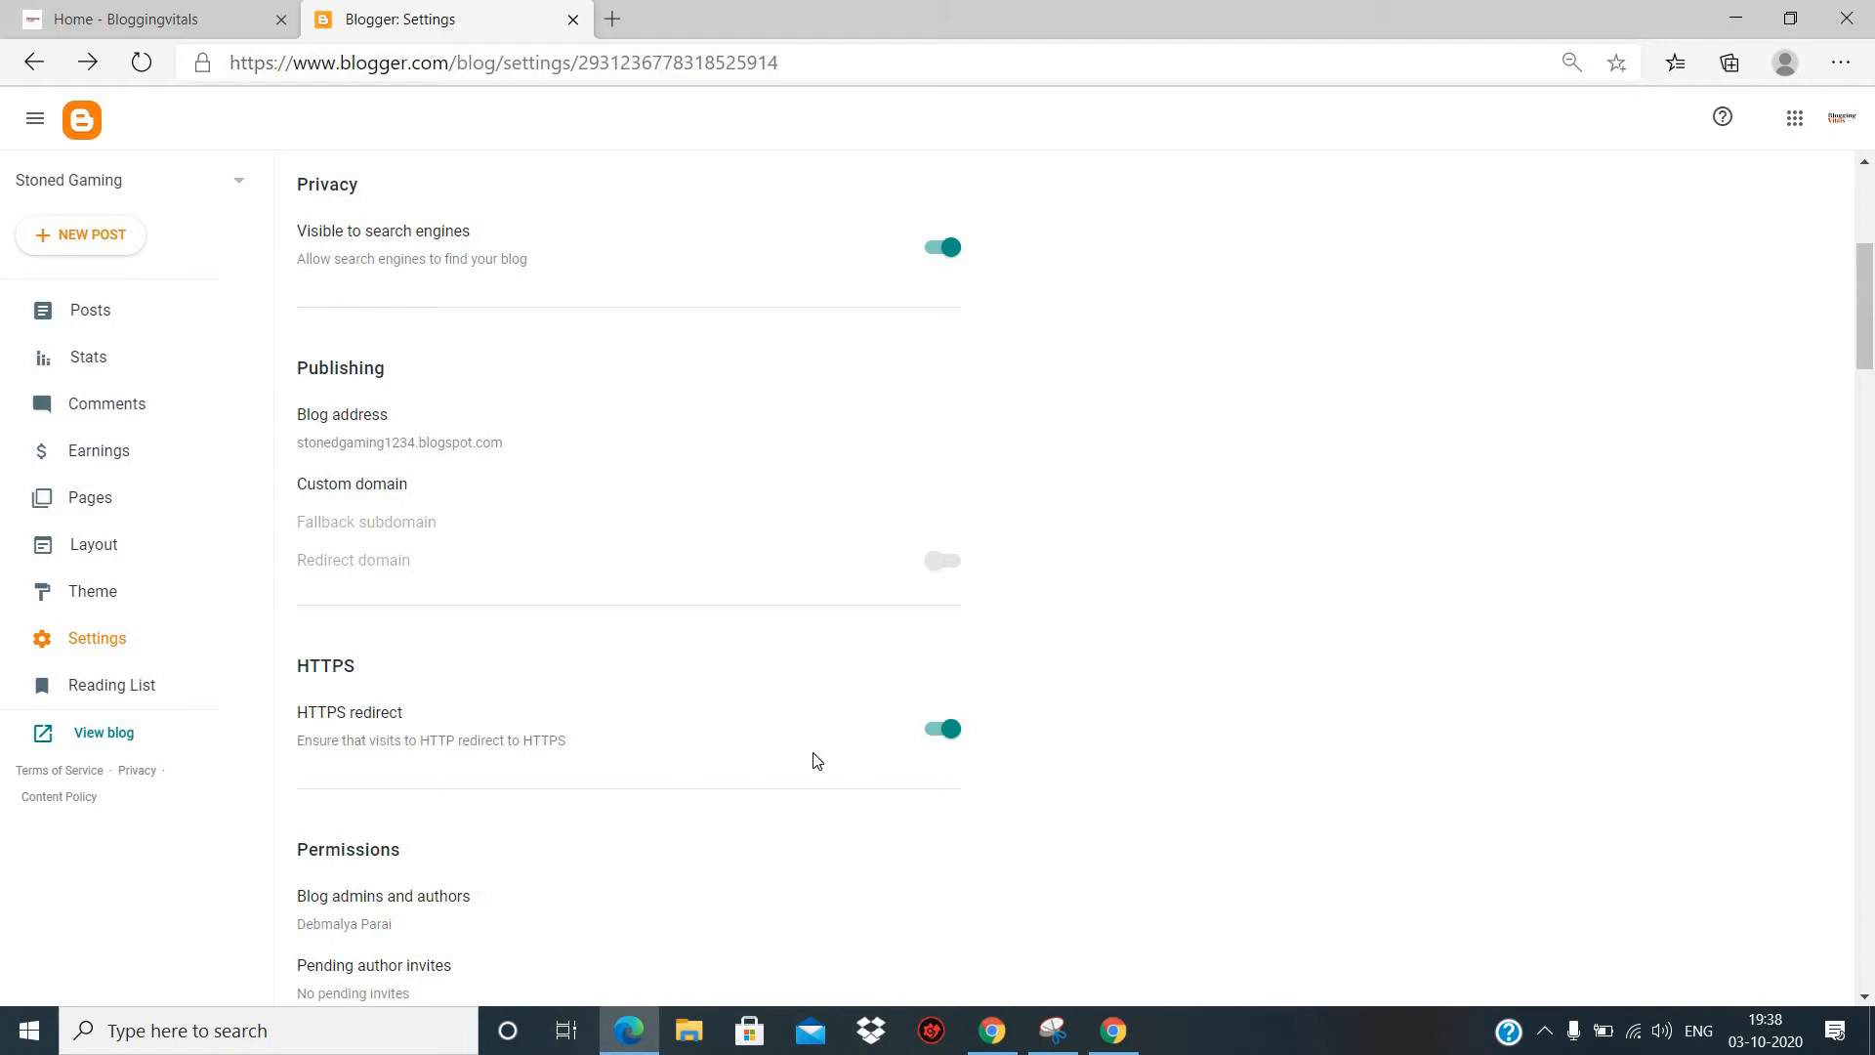
- Review the HTTPS, Permissions and Posts settings, and view the maximum number of main-page posts without editing it
scroll(815, 759, down, 10)
scroll(812, 758, up, 6)
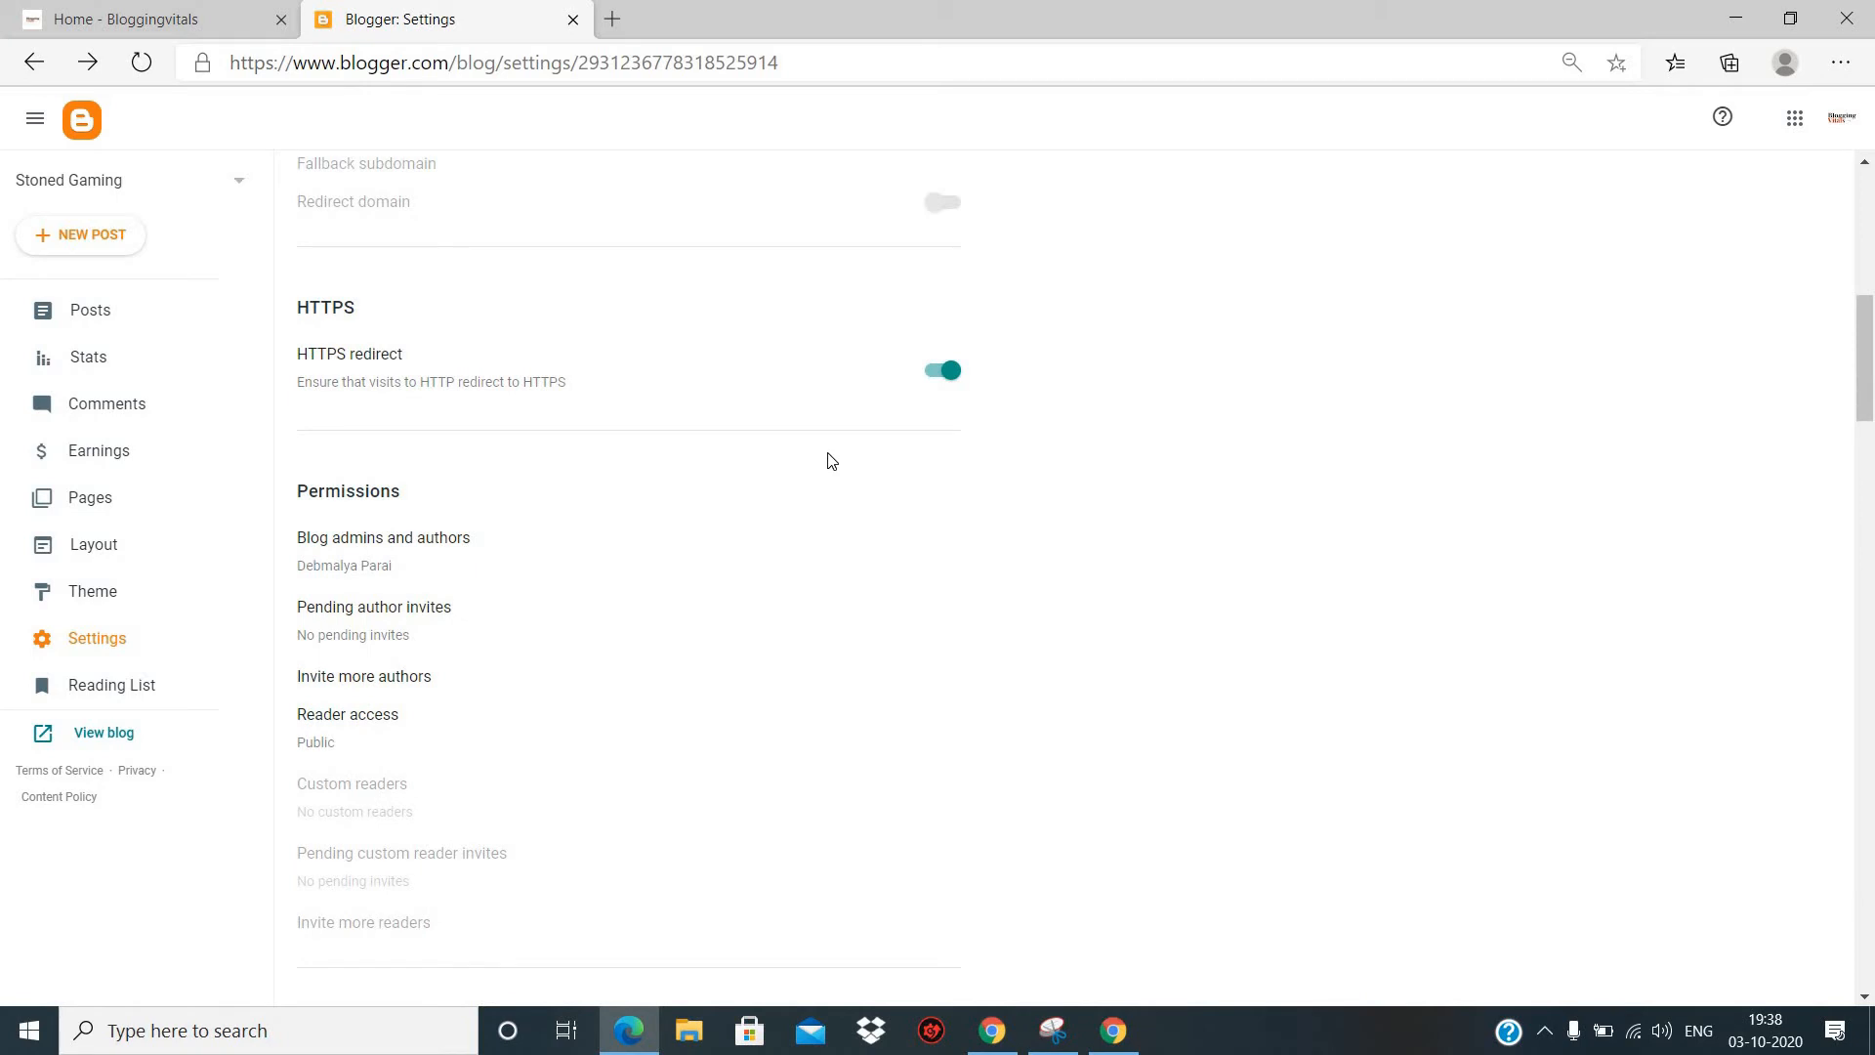
scroll(690, 493, up, 9)
scroll(693, 493, down, 10)
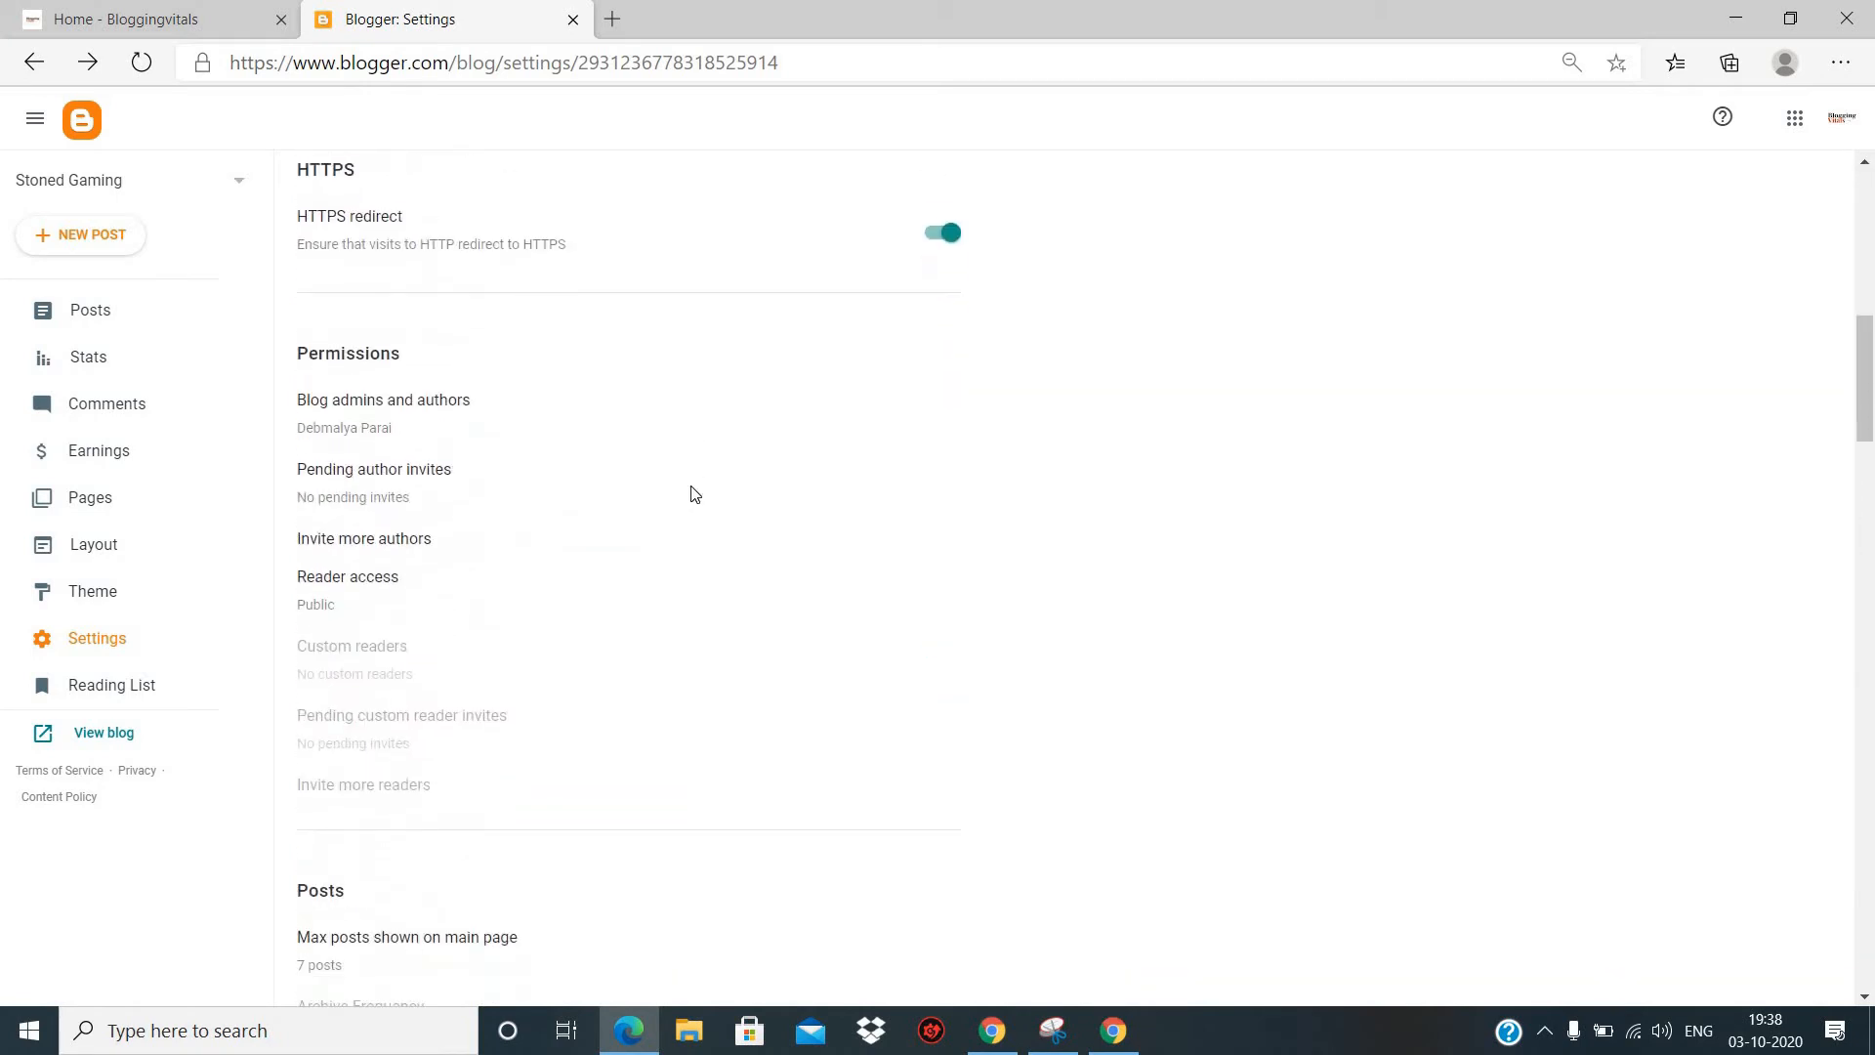
scroll(694, 493, down, 7)
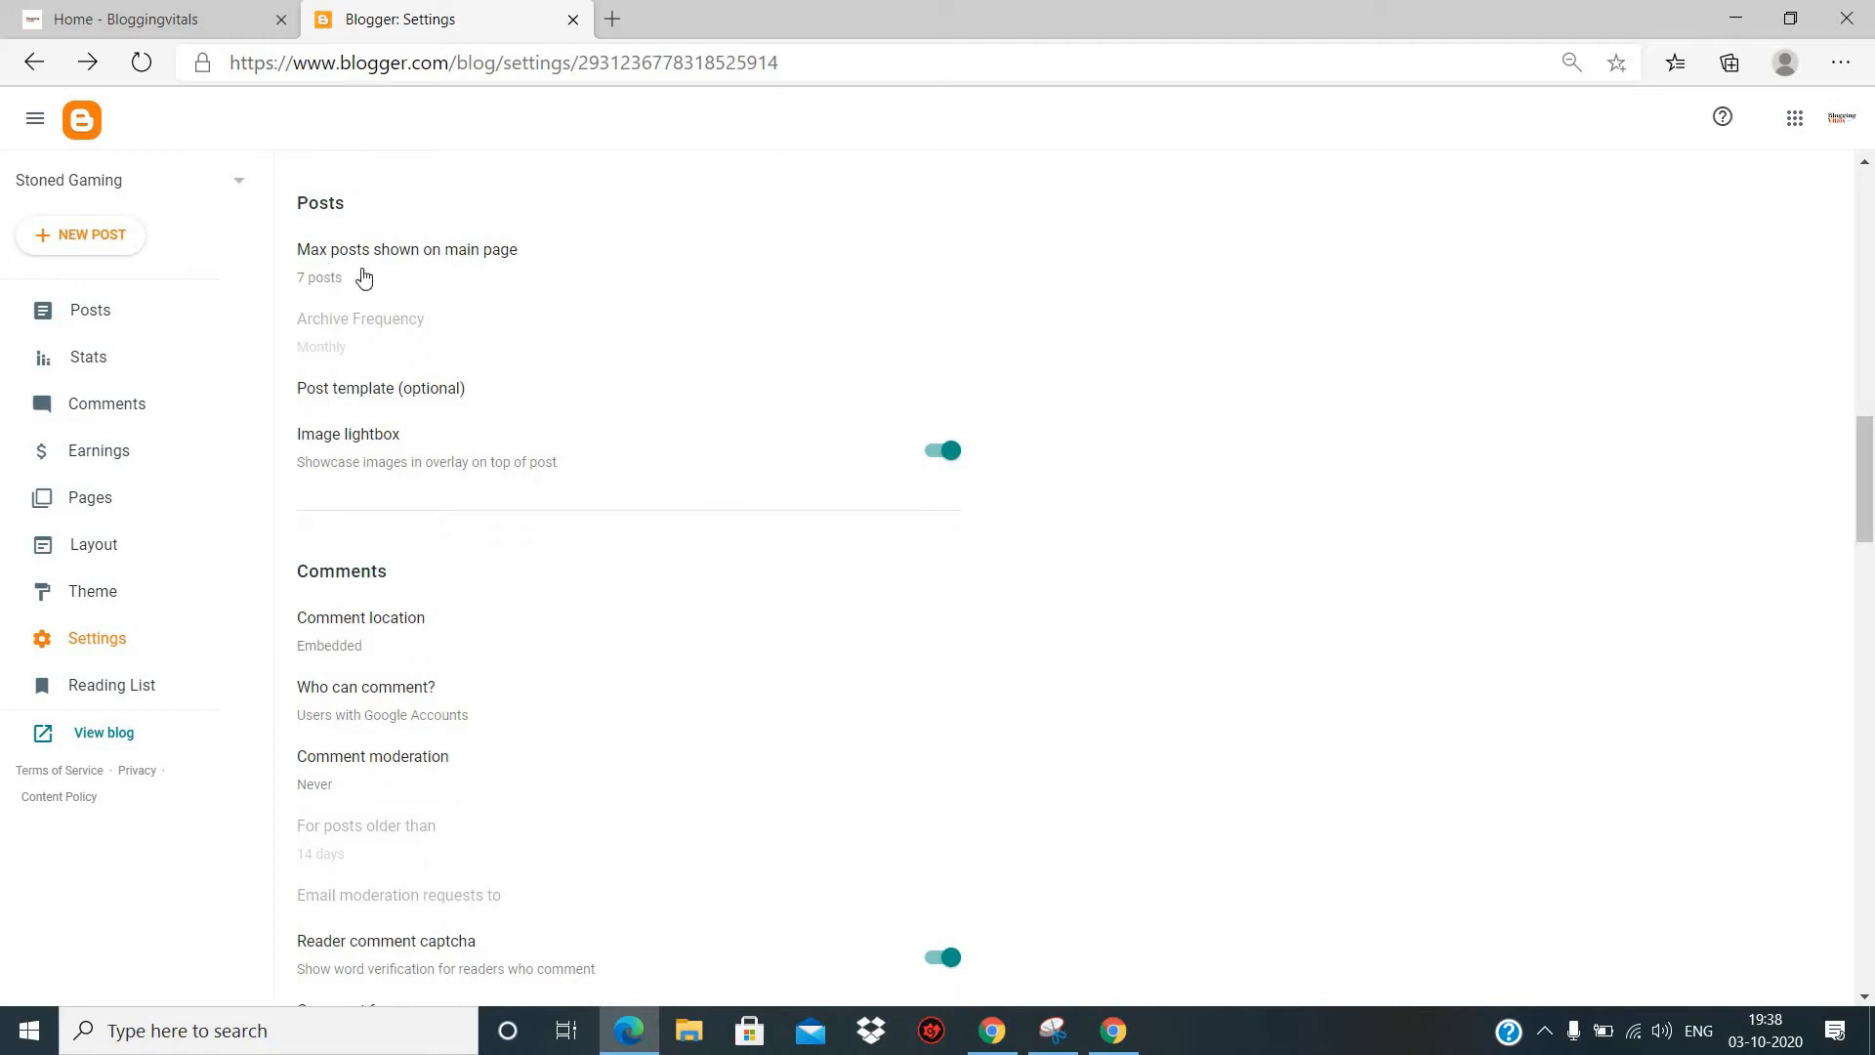
click(335, 278)
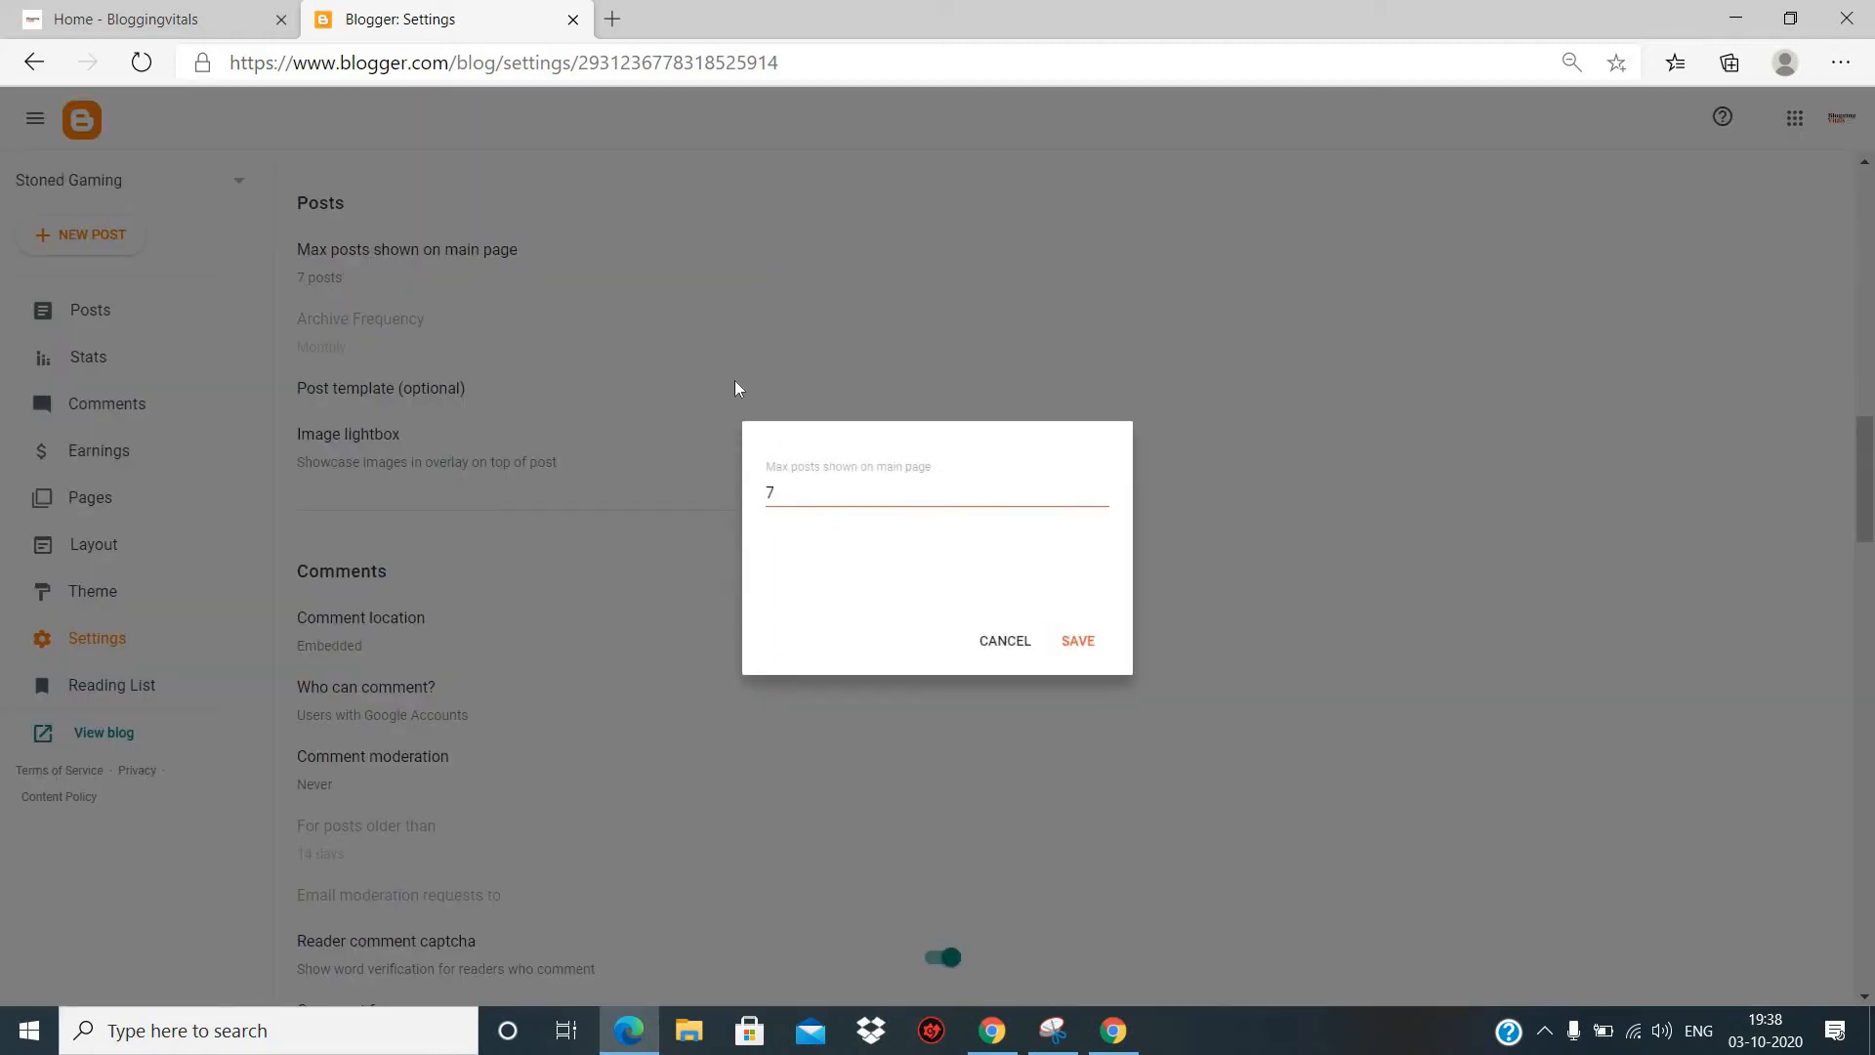
click(1022, 646)
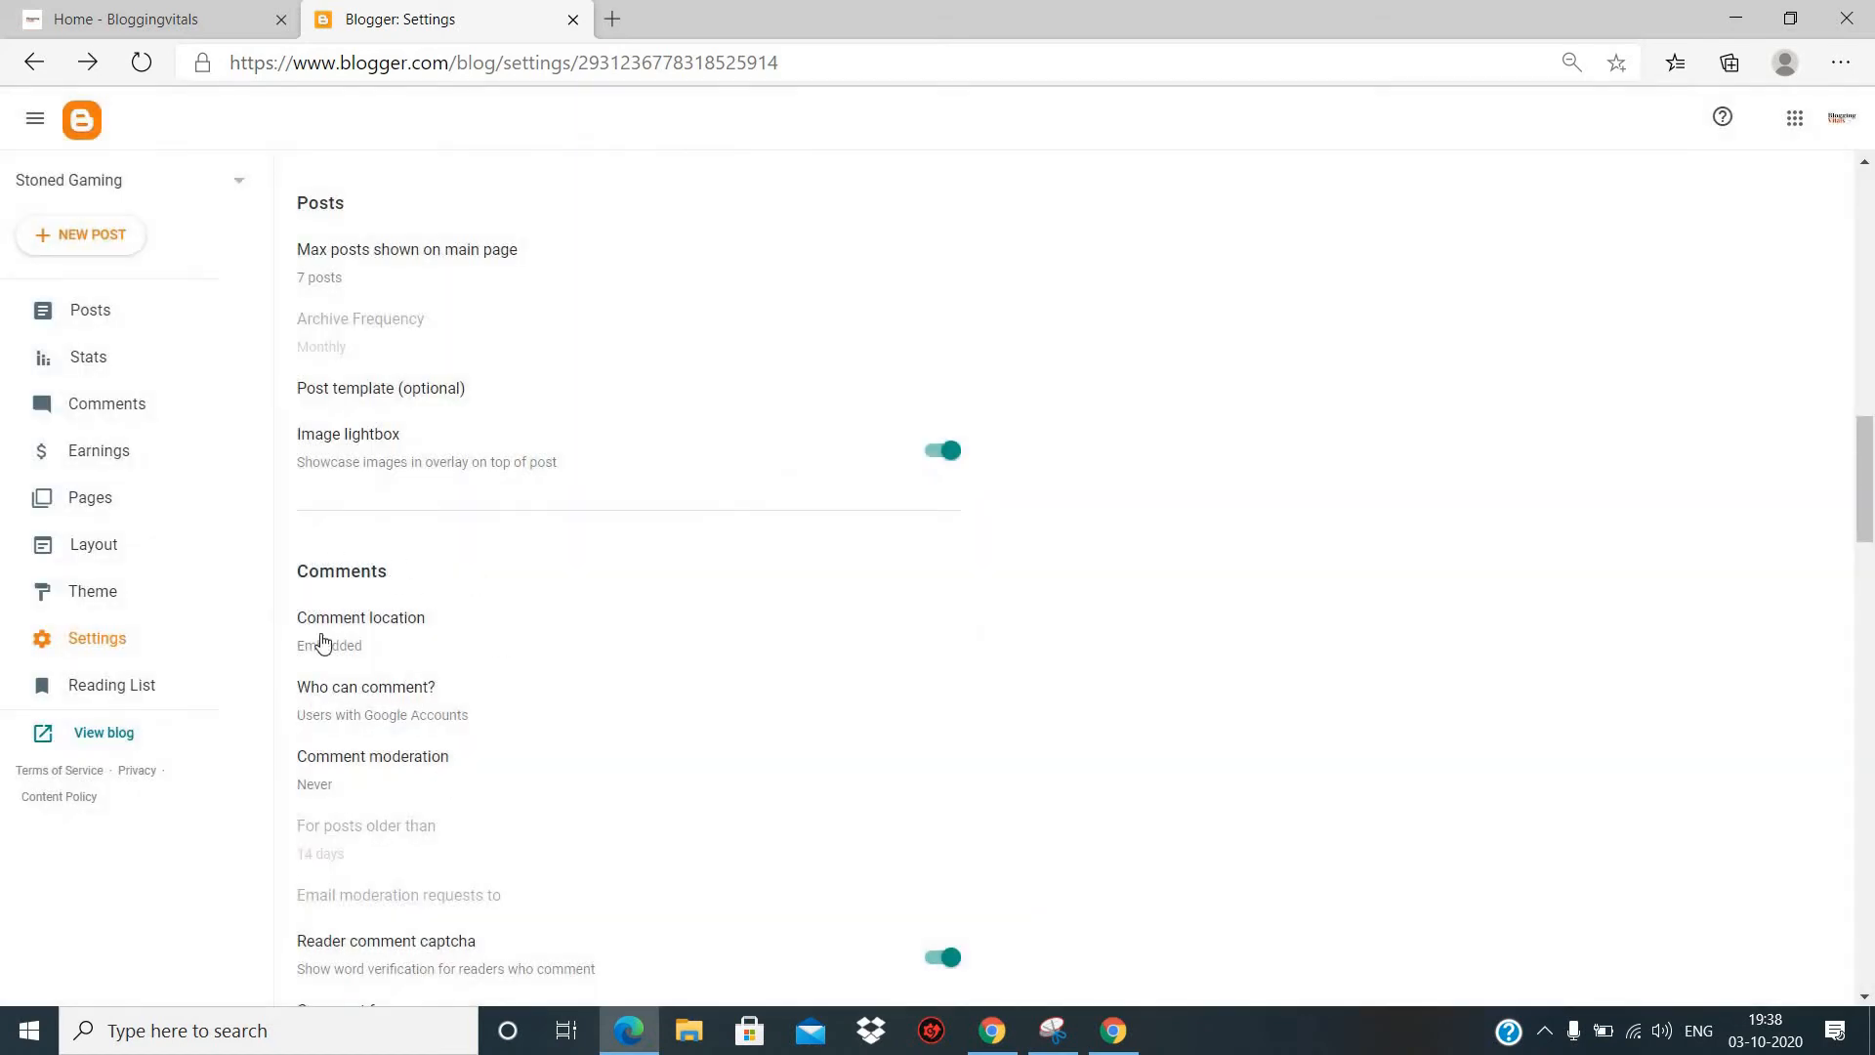
- Look through the remaining settings from Comments, Email and Formatting to Meta tags, Crawlers and indexing, and Manage Blog
scroll(475, 651, down, 2)
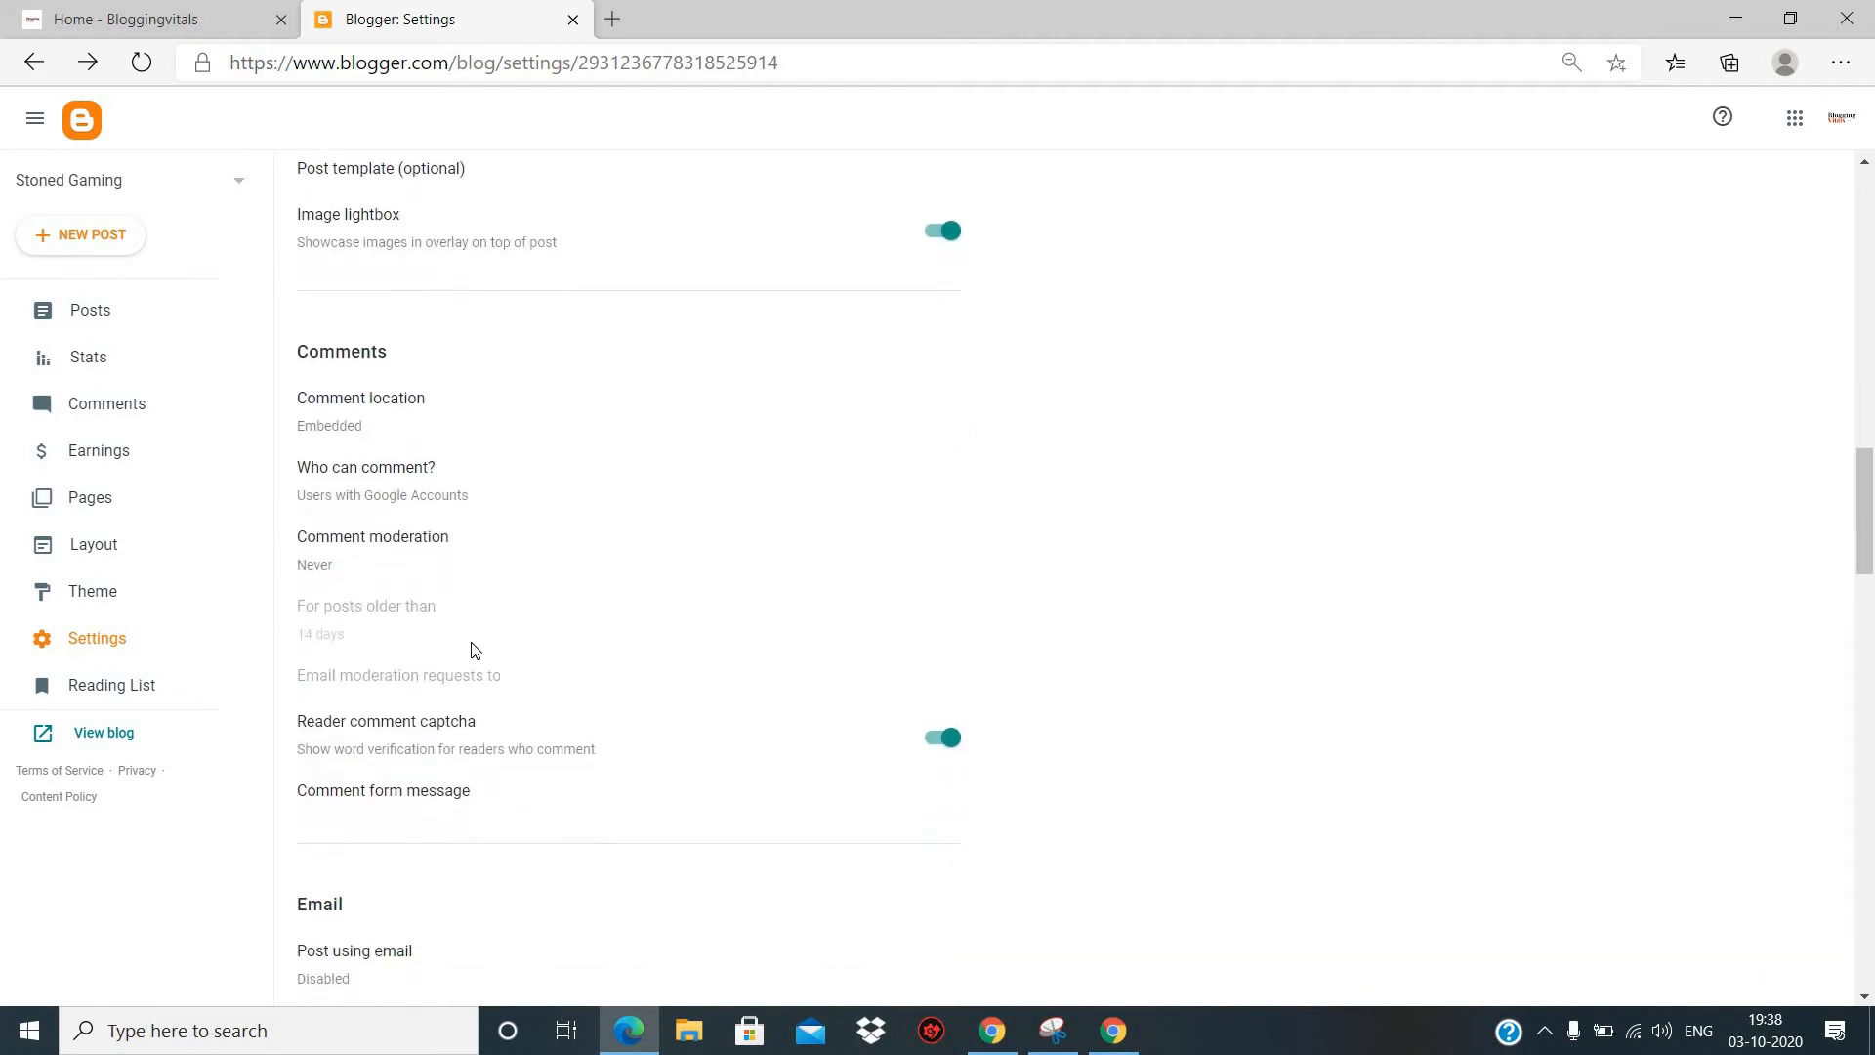
scroll(475, 651, down, 8)
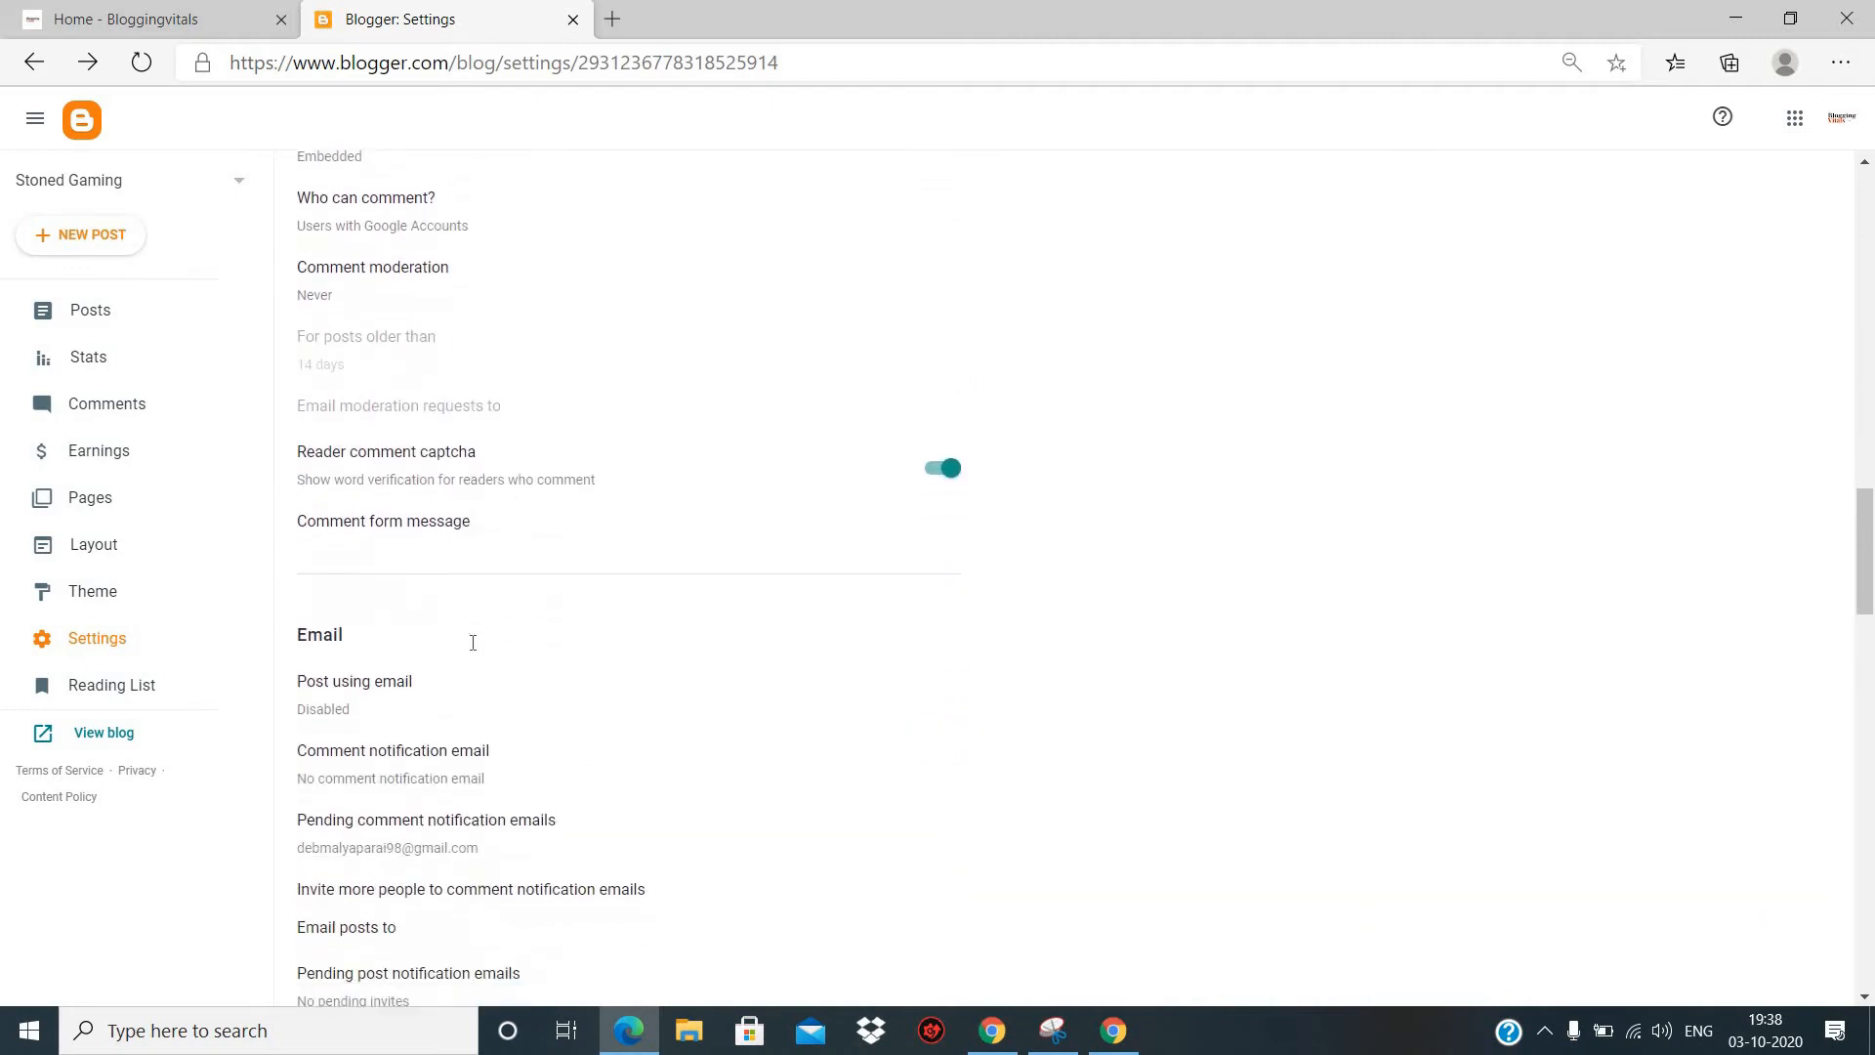
scroll(475, 650, down, 1)
scroll(475, 651, down, 2)
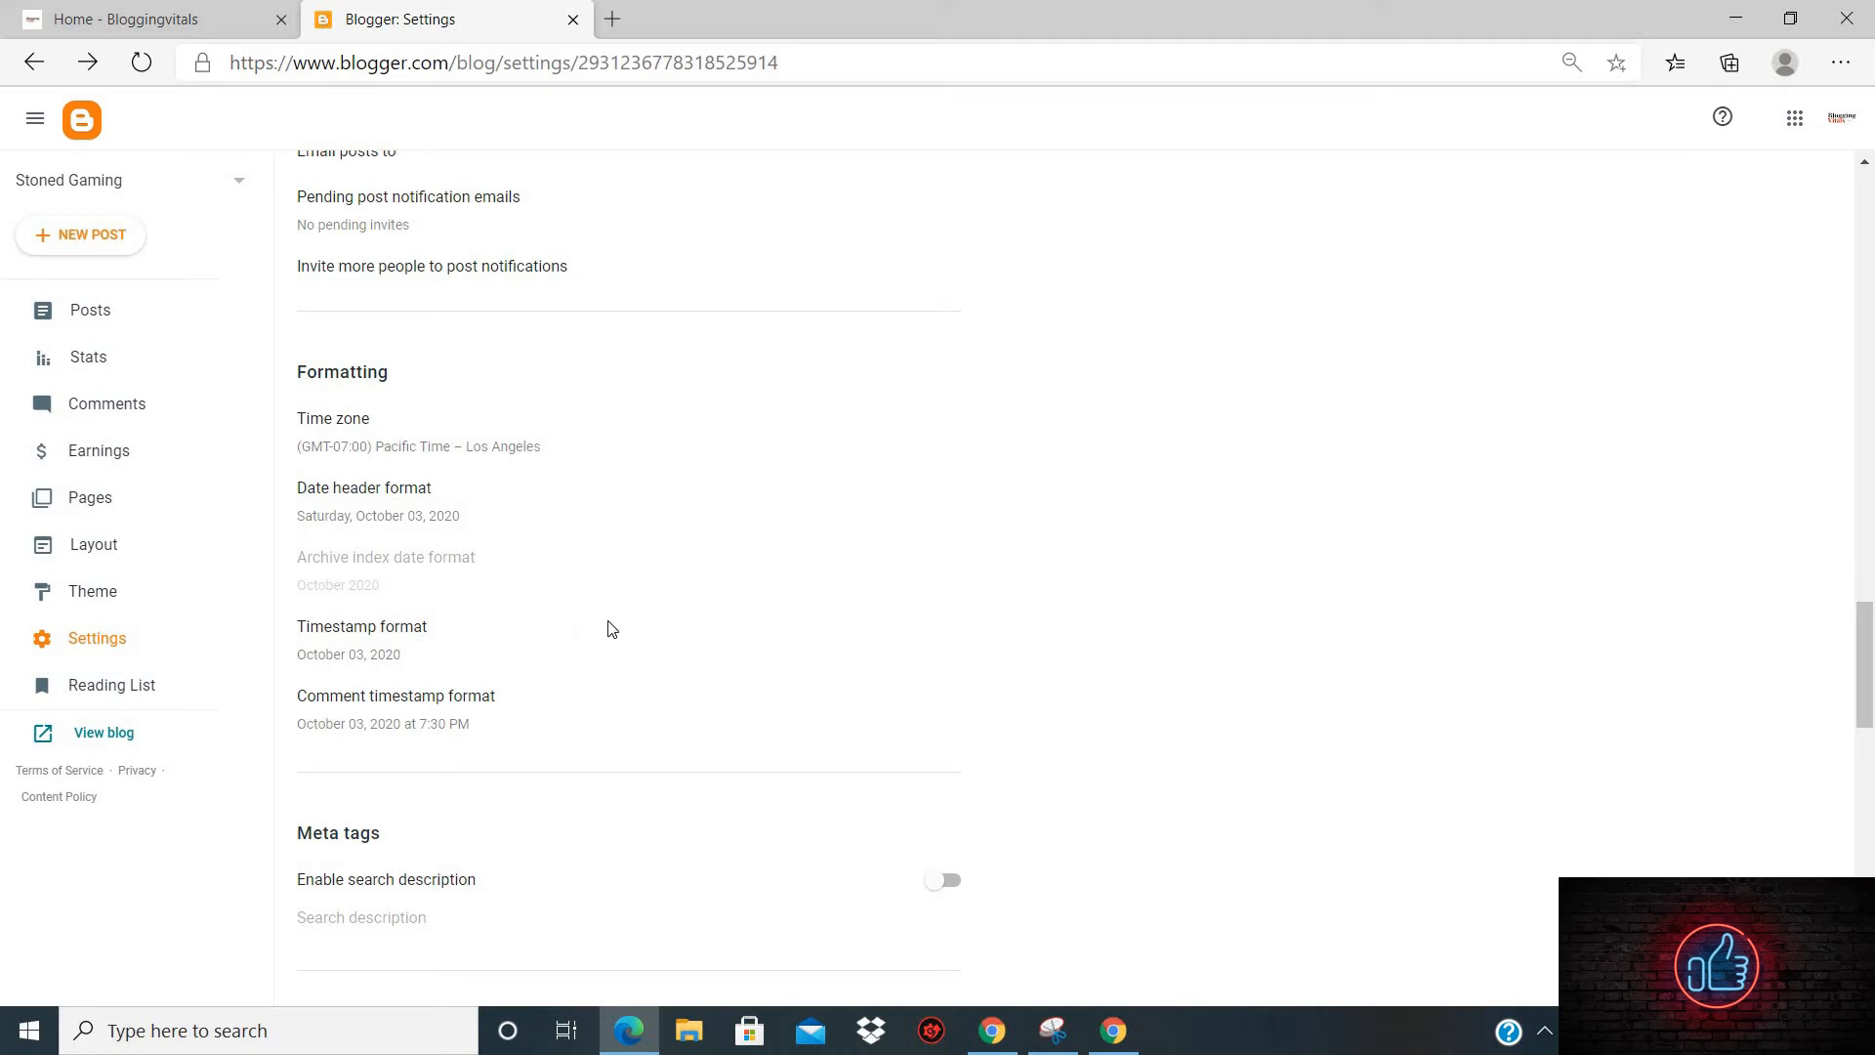
scroll(611, 627, down, 5)
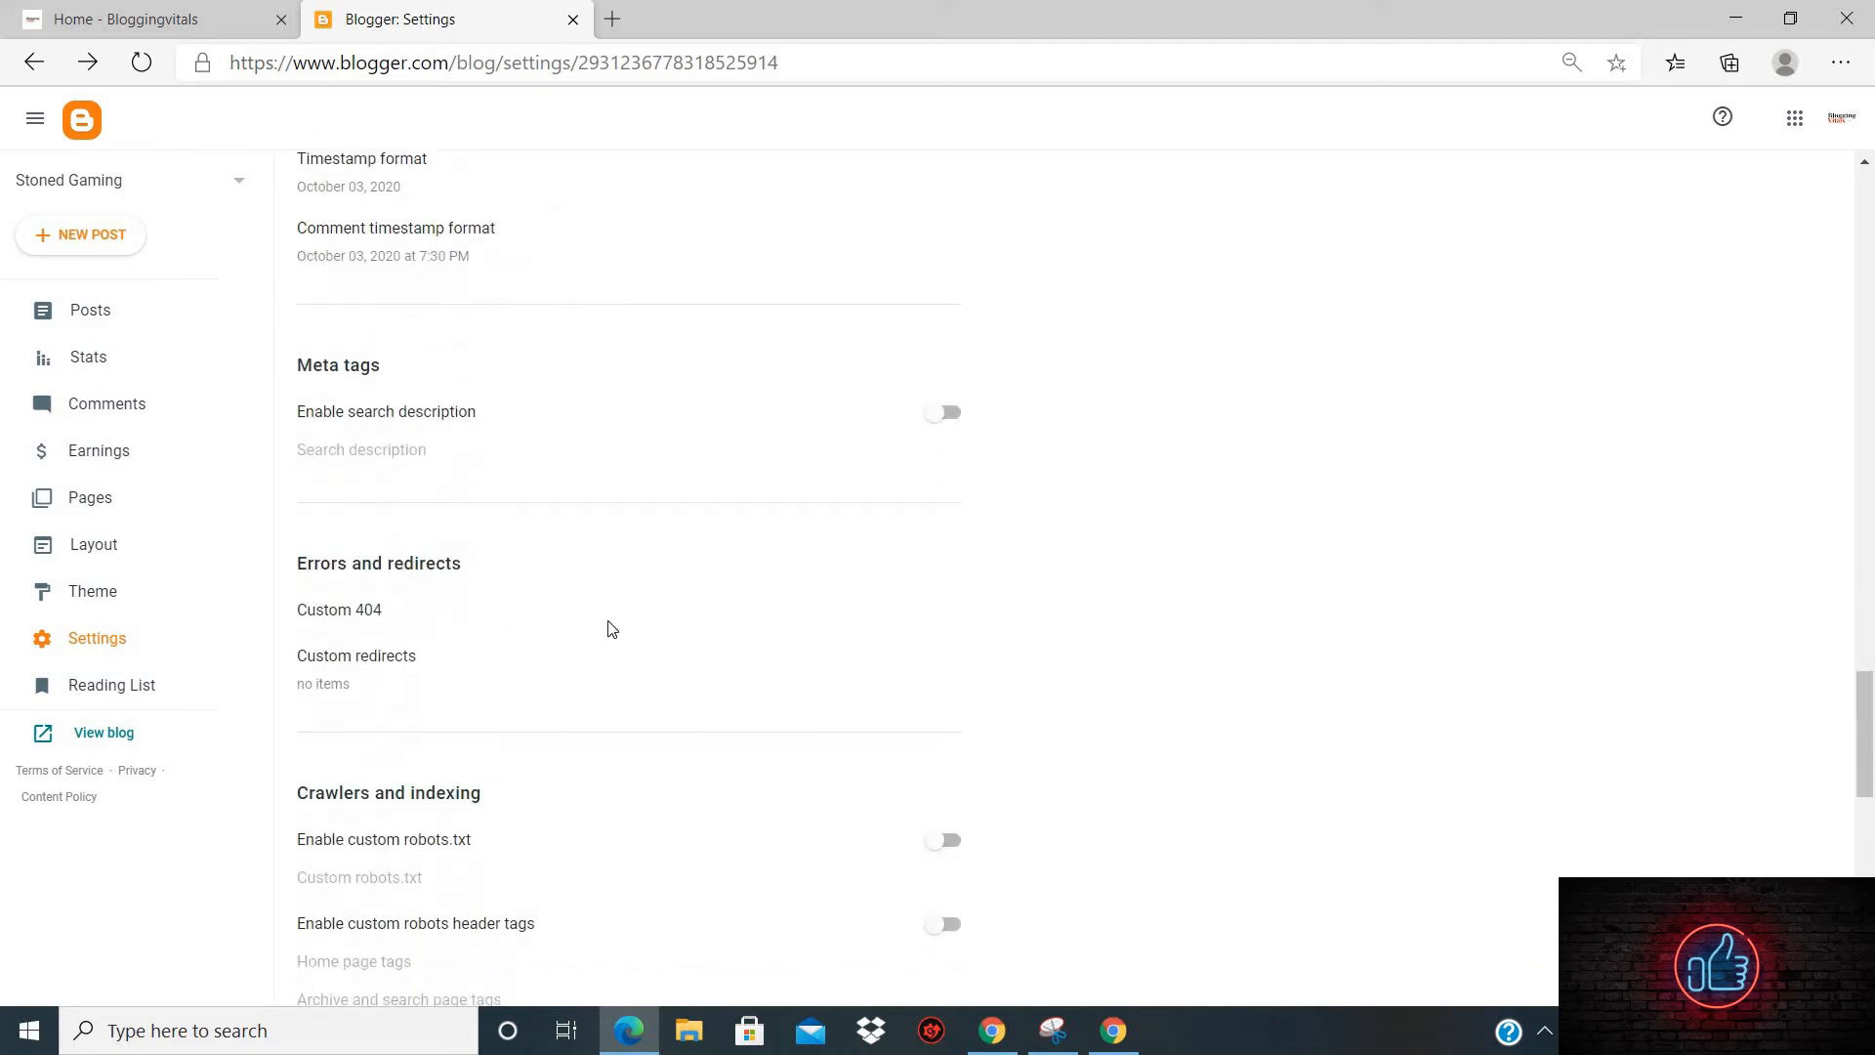
scroll(349, 500, down, 10)
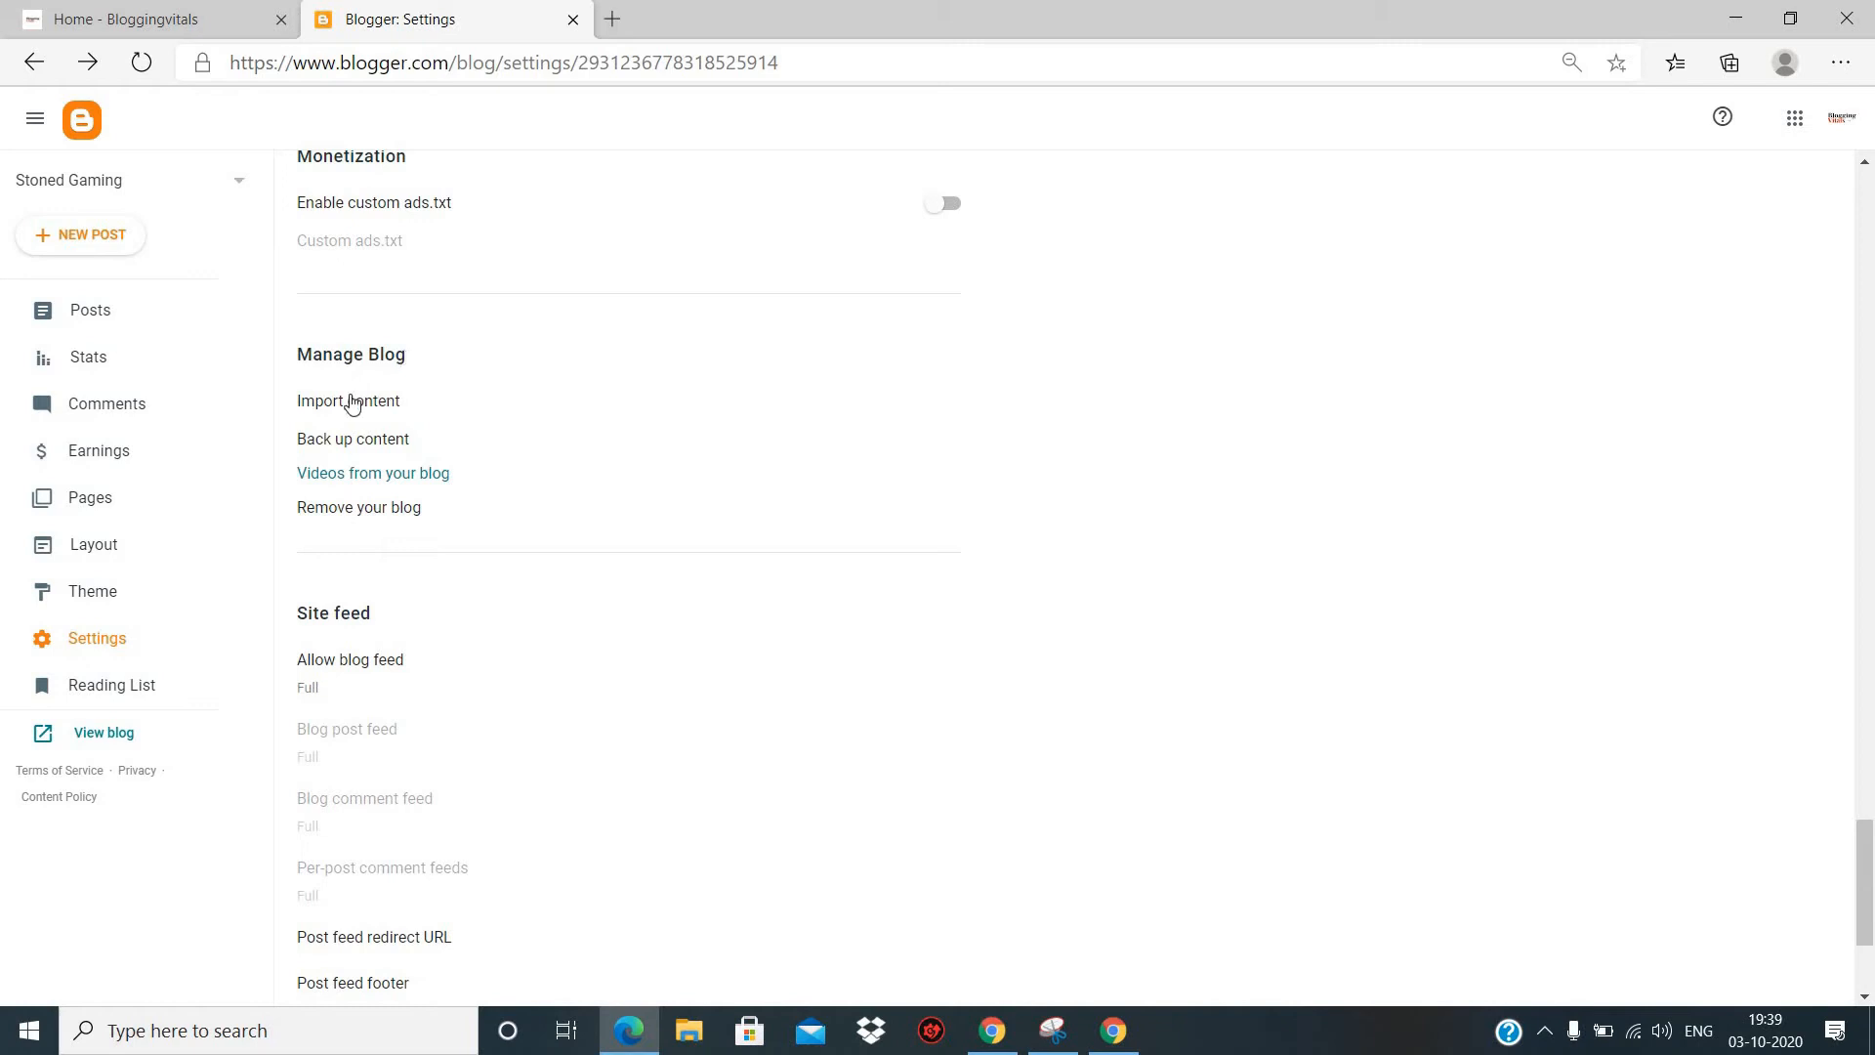
- View the content backup option without downloading a backup, look over the Site feed settings, and open the Reading List
click(372, 447)
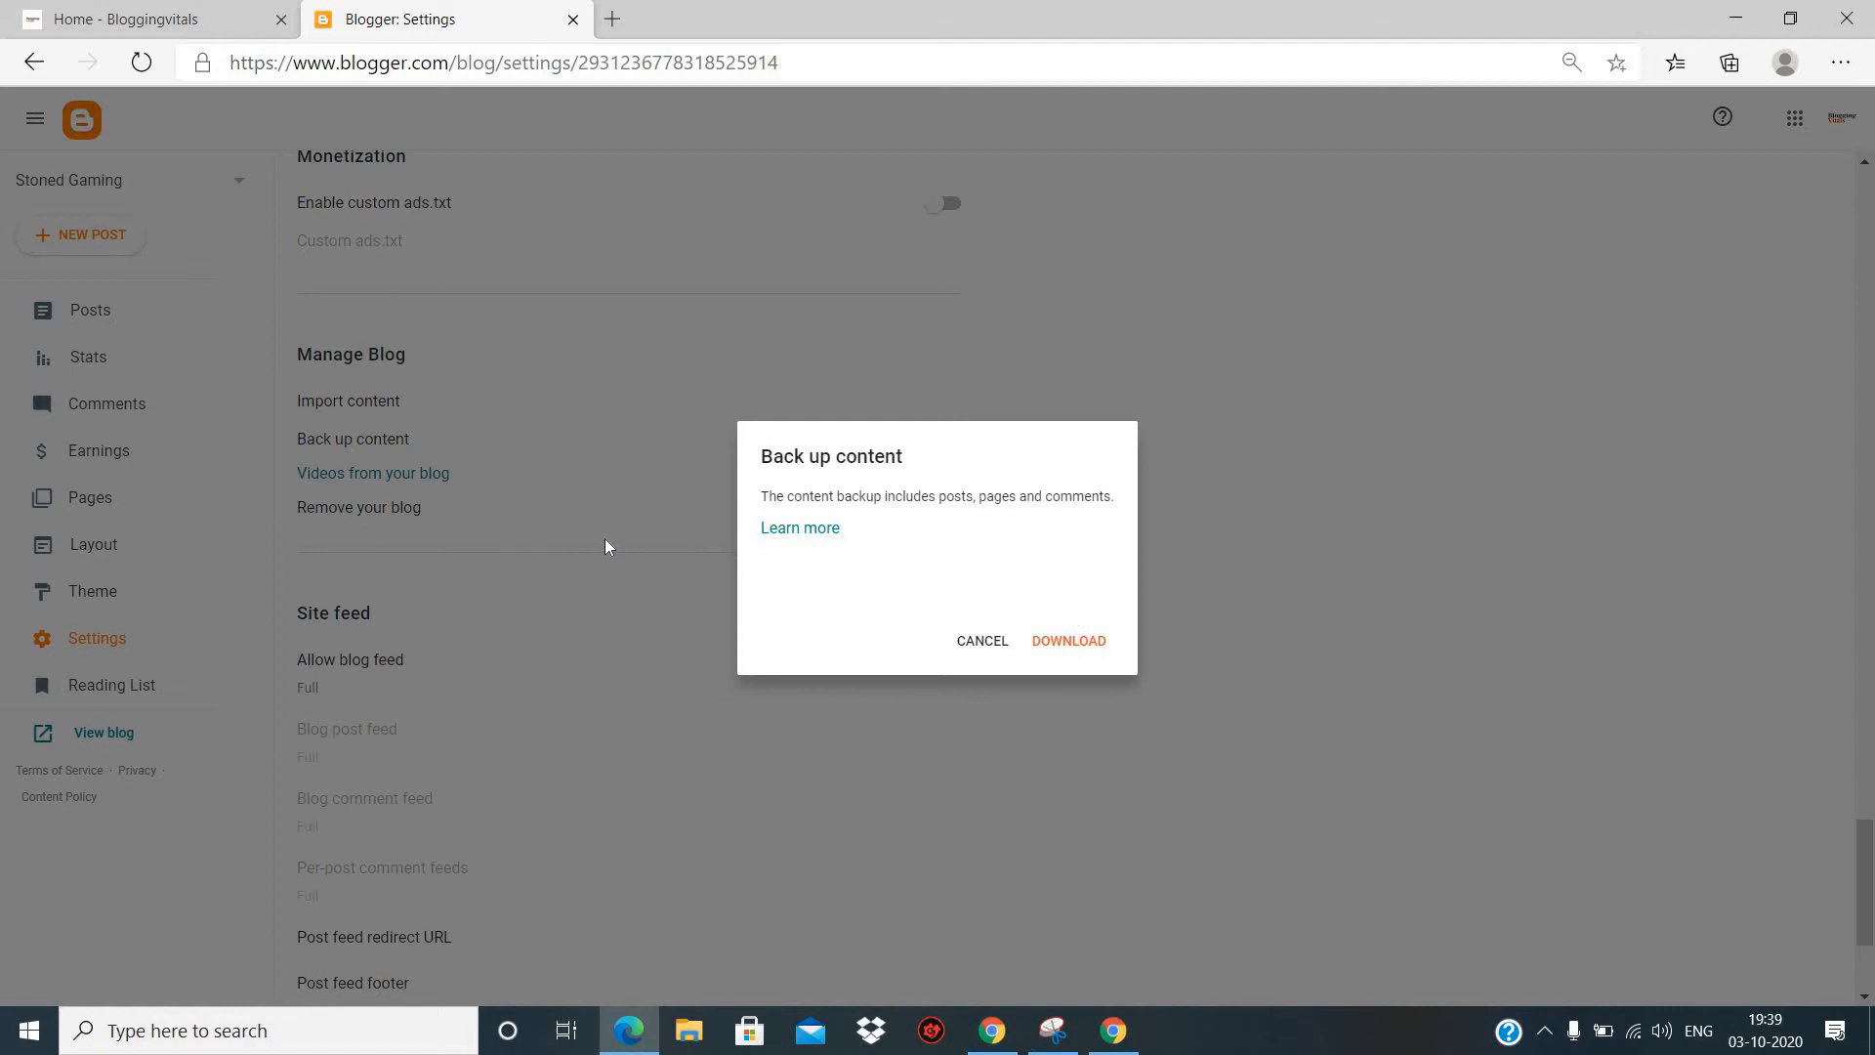
click(1000, 661)
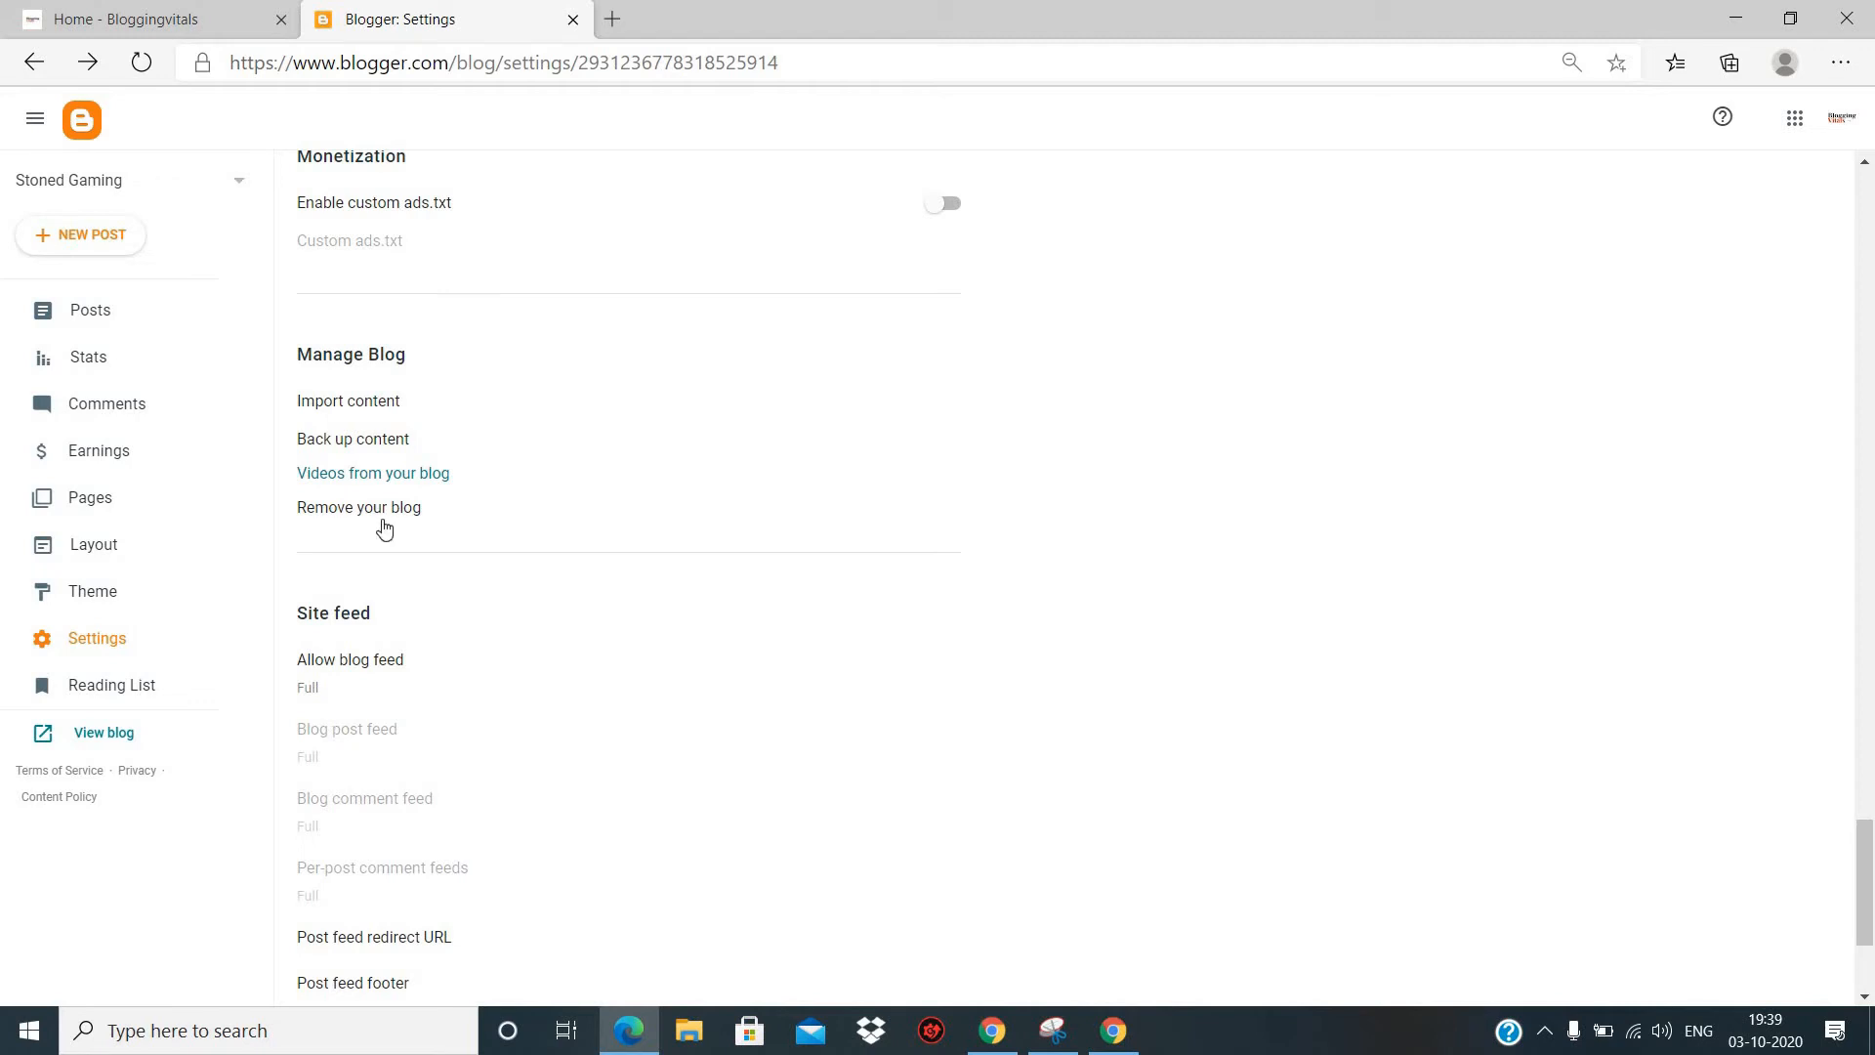
scroll(550, 524, down, 3)
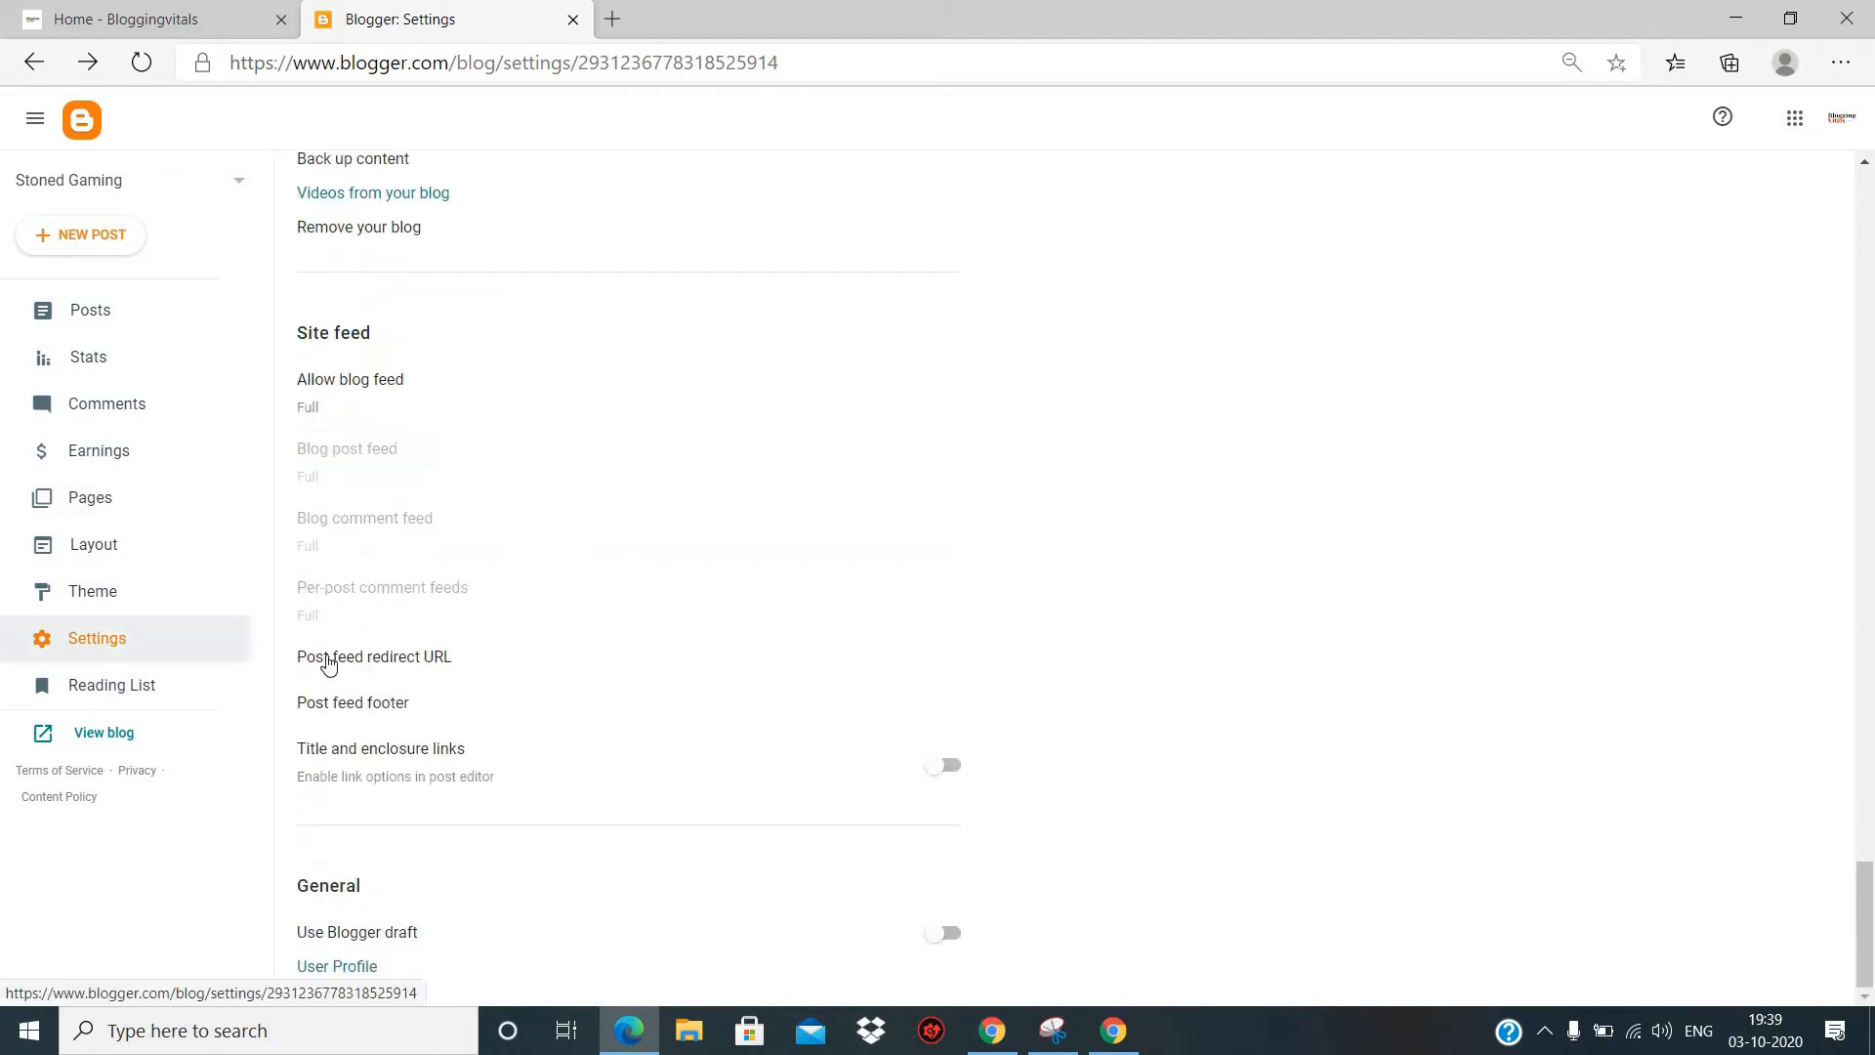
click(88, 688)
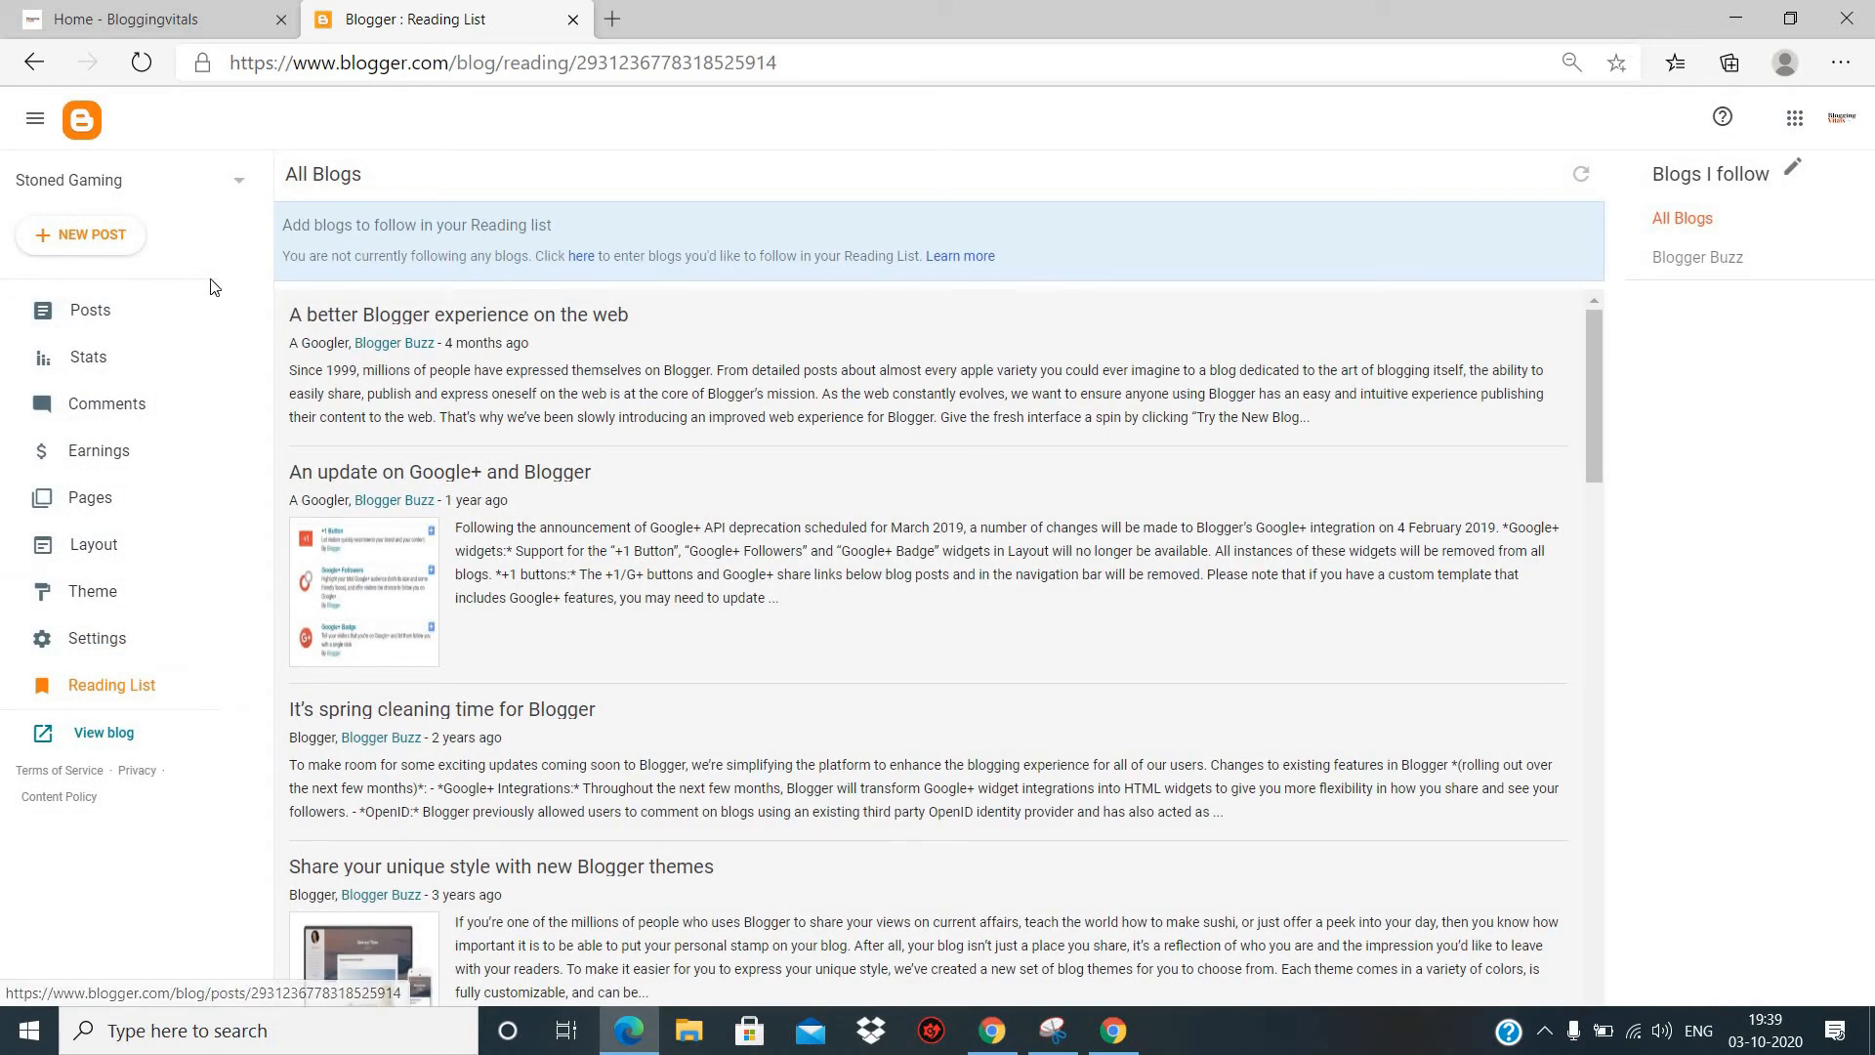
- Start a new blog post and title it "Test"
click(65, 241)
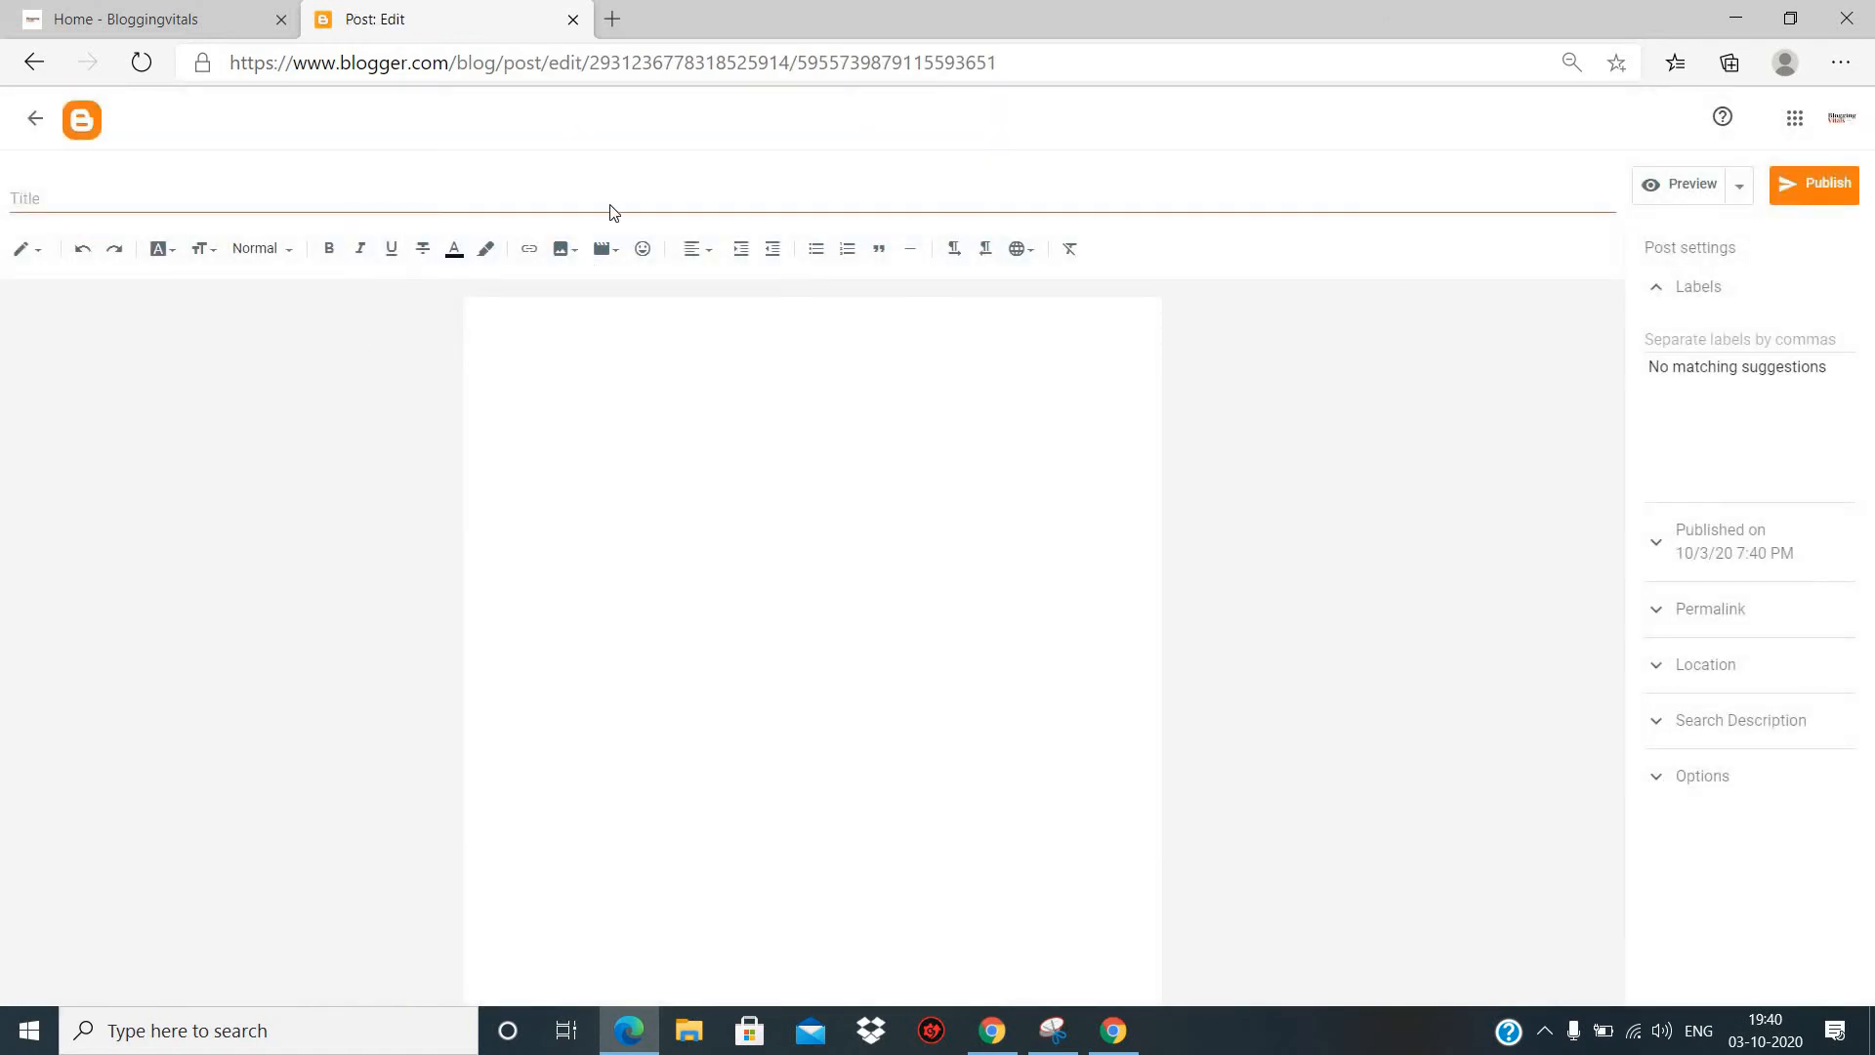
click(173, 198)
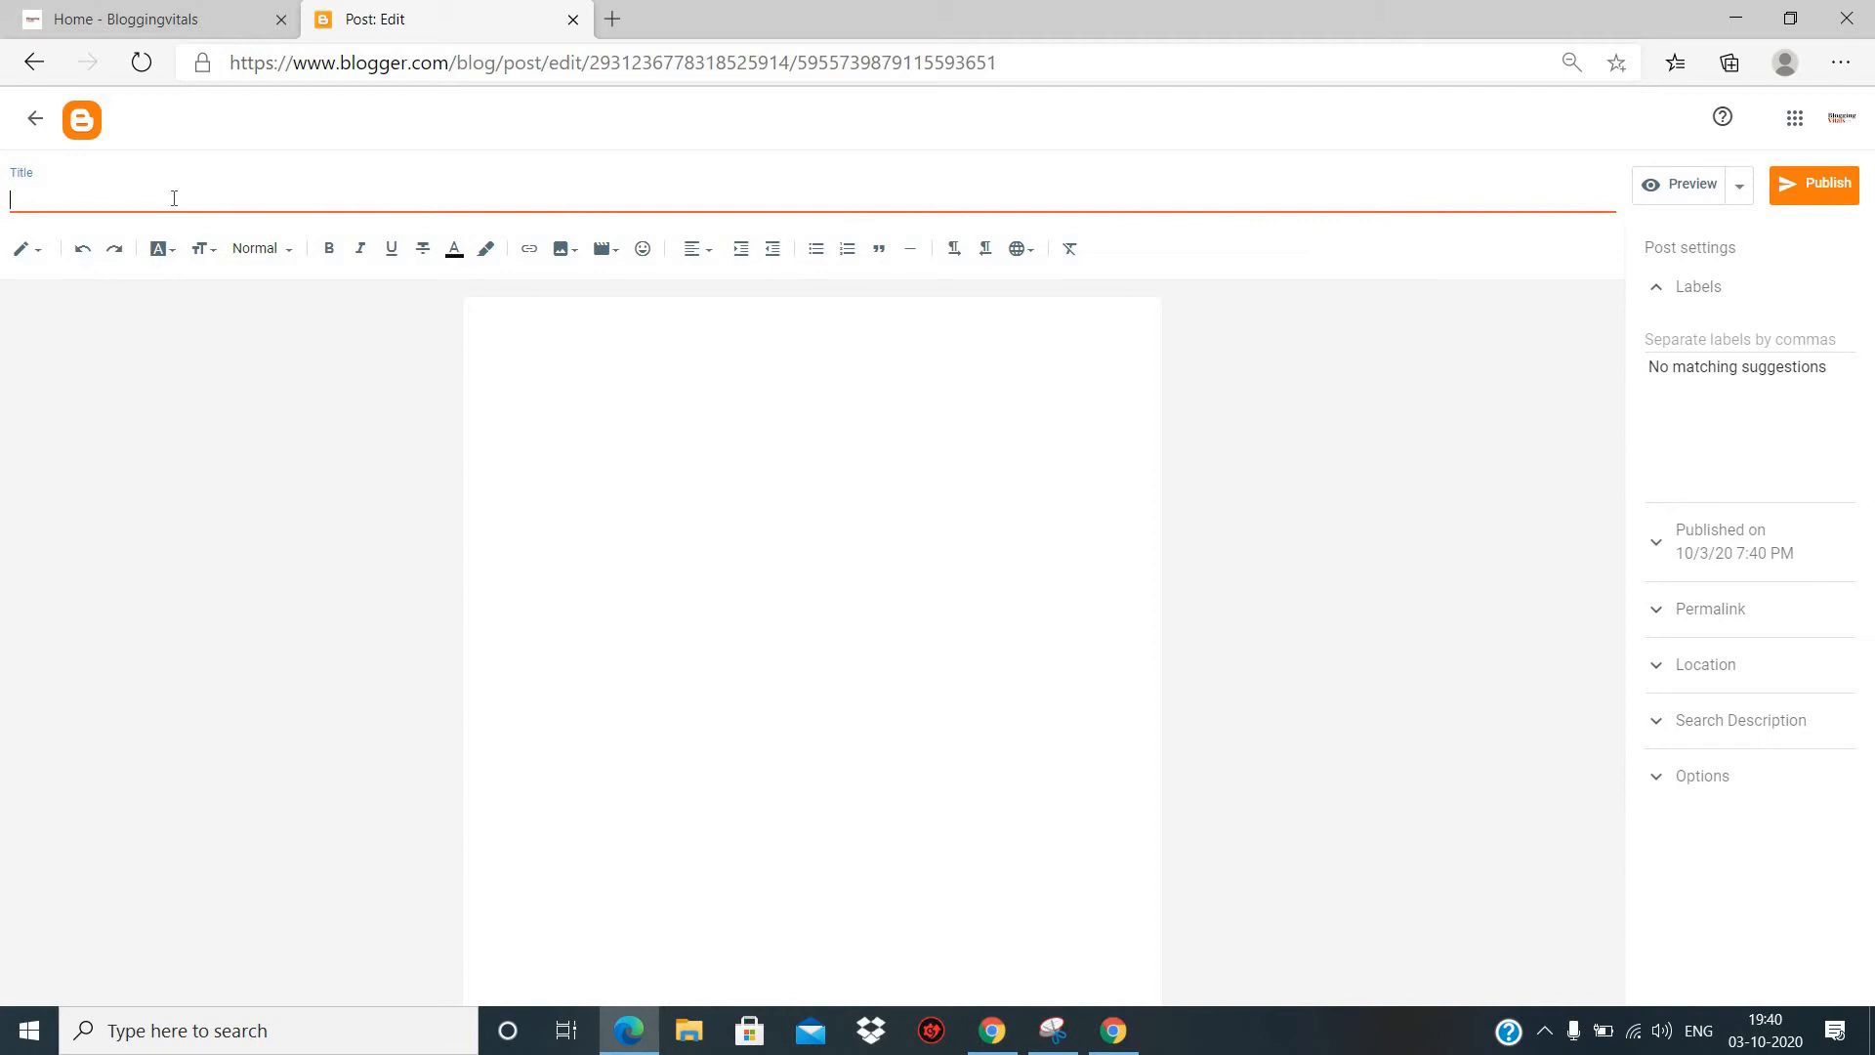
text(Test)
key(Tab)
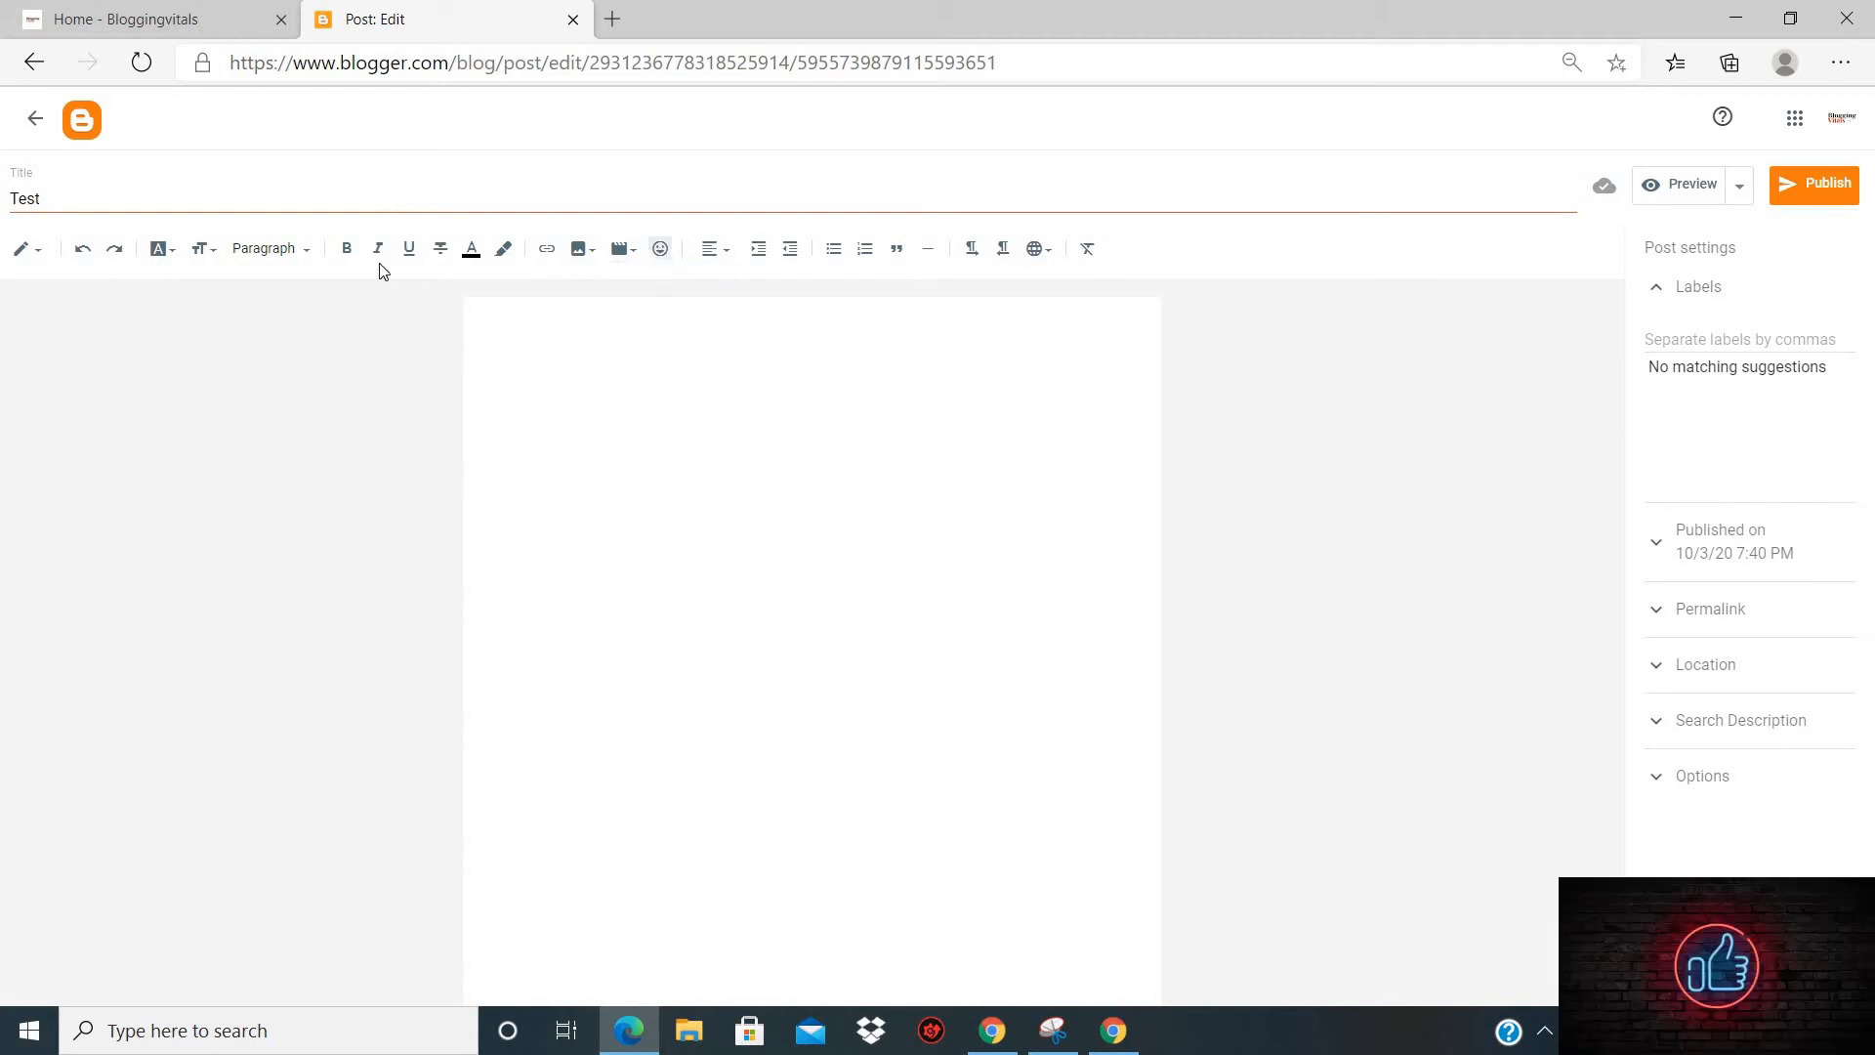
- Write "hello, welcome to my blog!" as the body of the Test post
click(570, 412)
text(hello, welcome to my blog!)
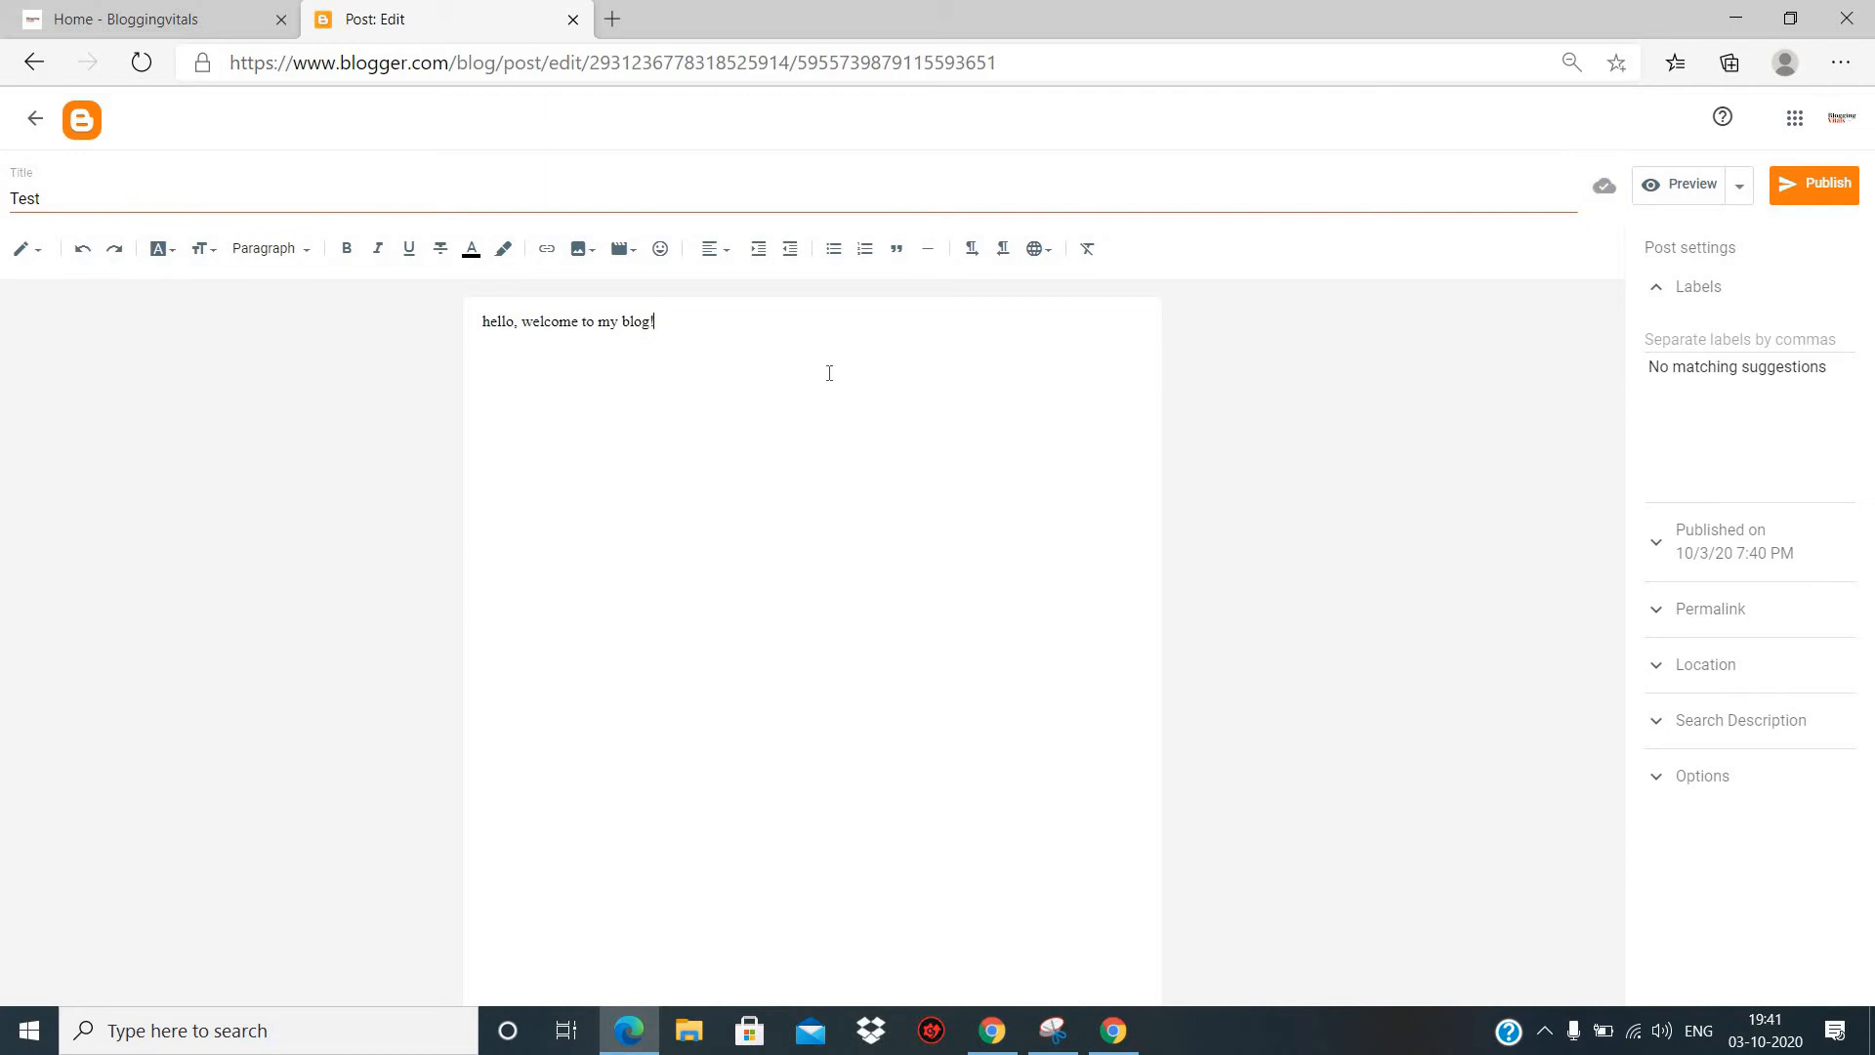
- Preview the Test post, return to its editor and publish it to the blog
click(1695, 189)
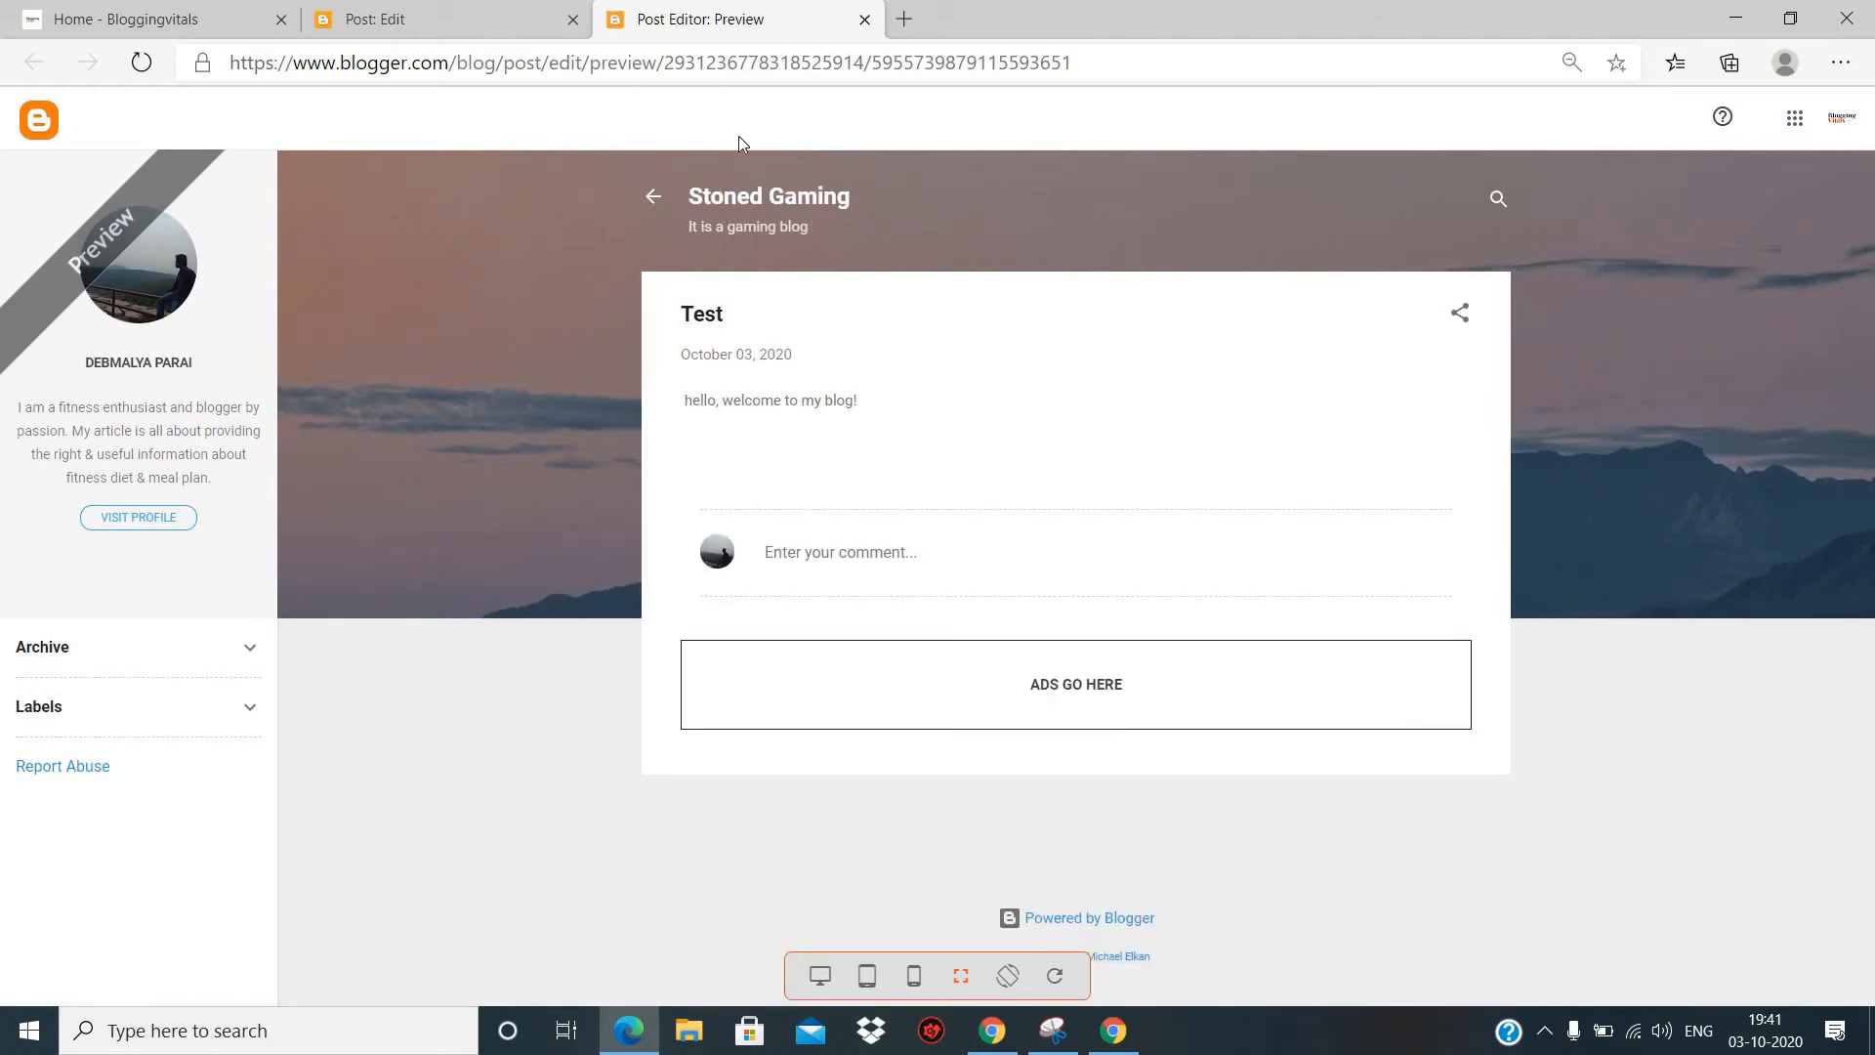
click(383, 19)
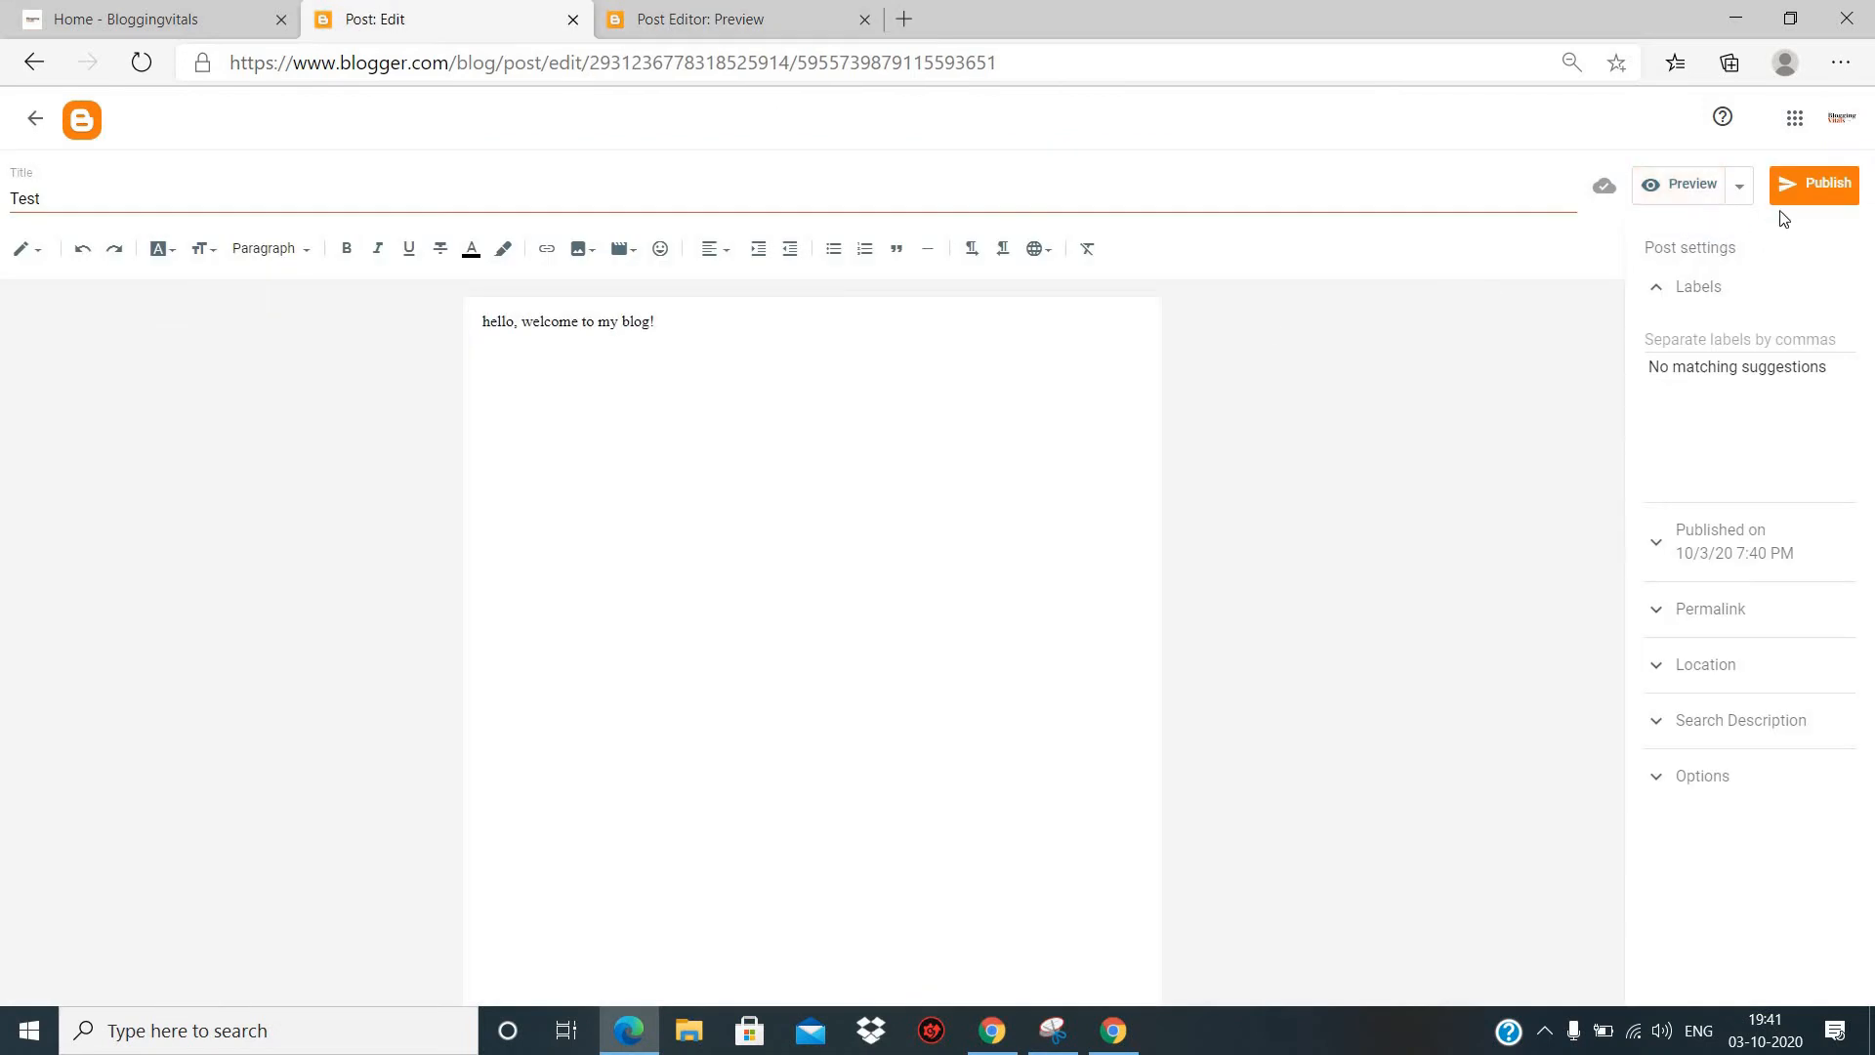
click(1837, 195)
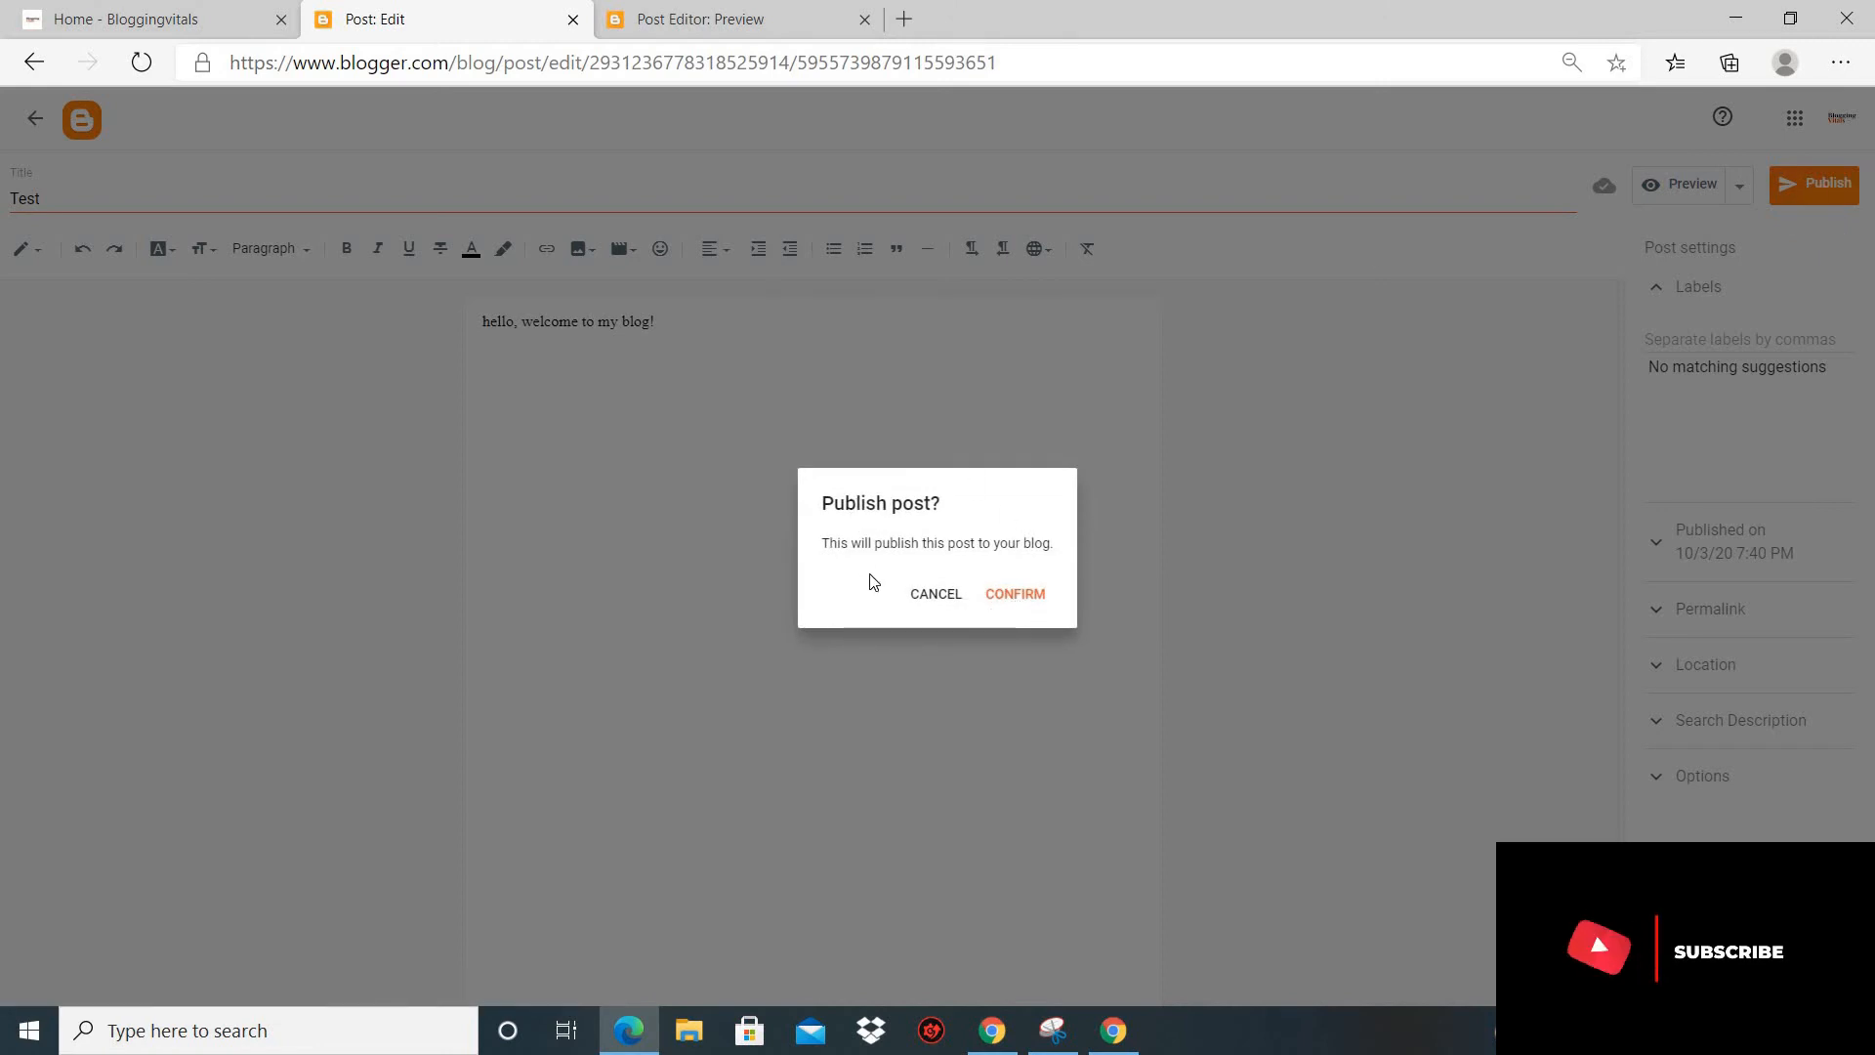
click(1014, 596)
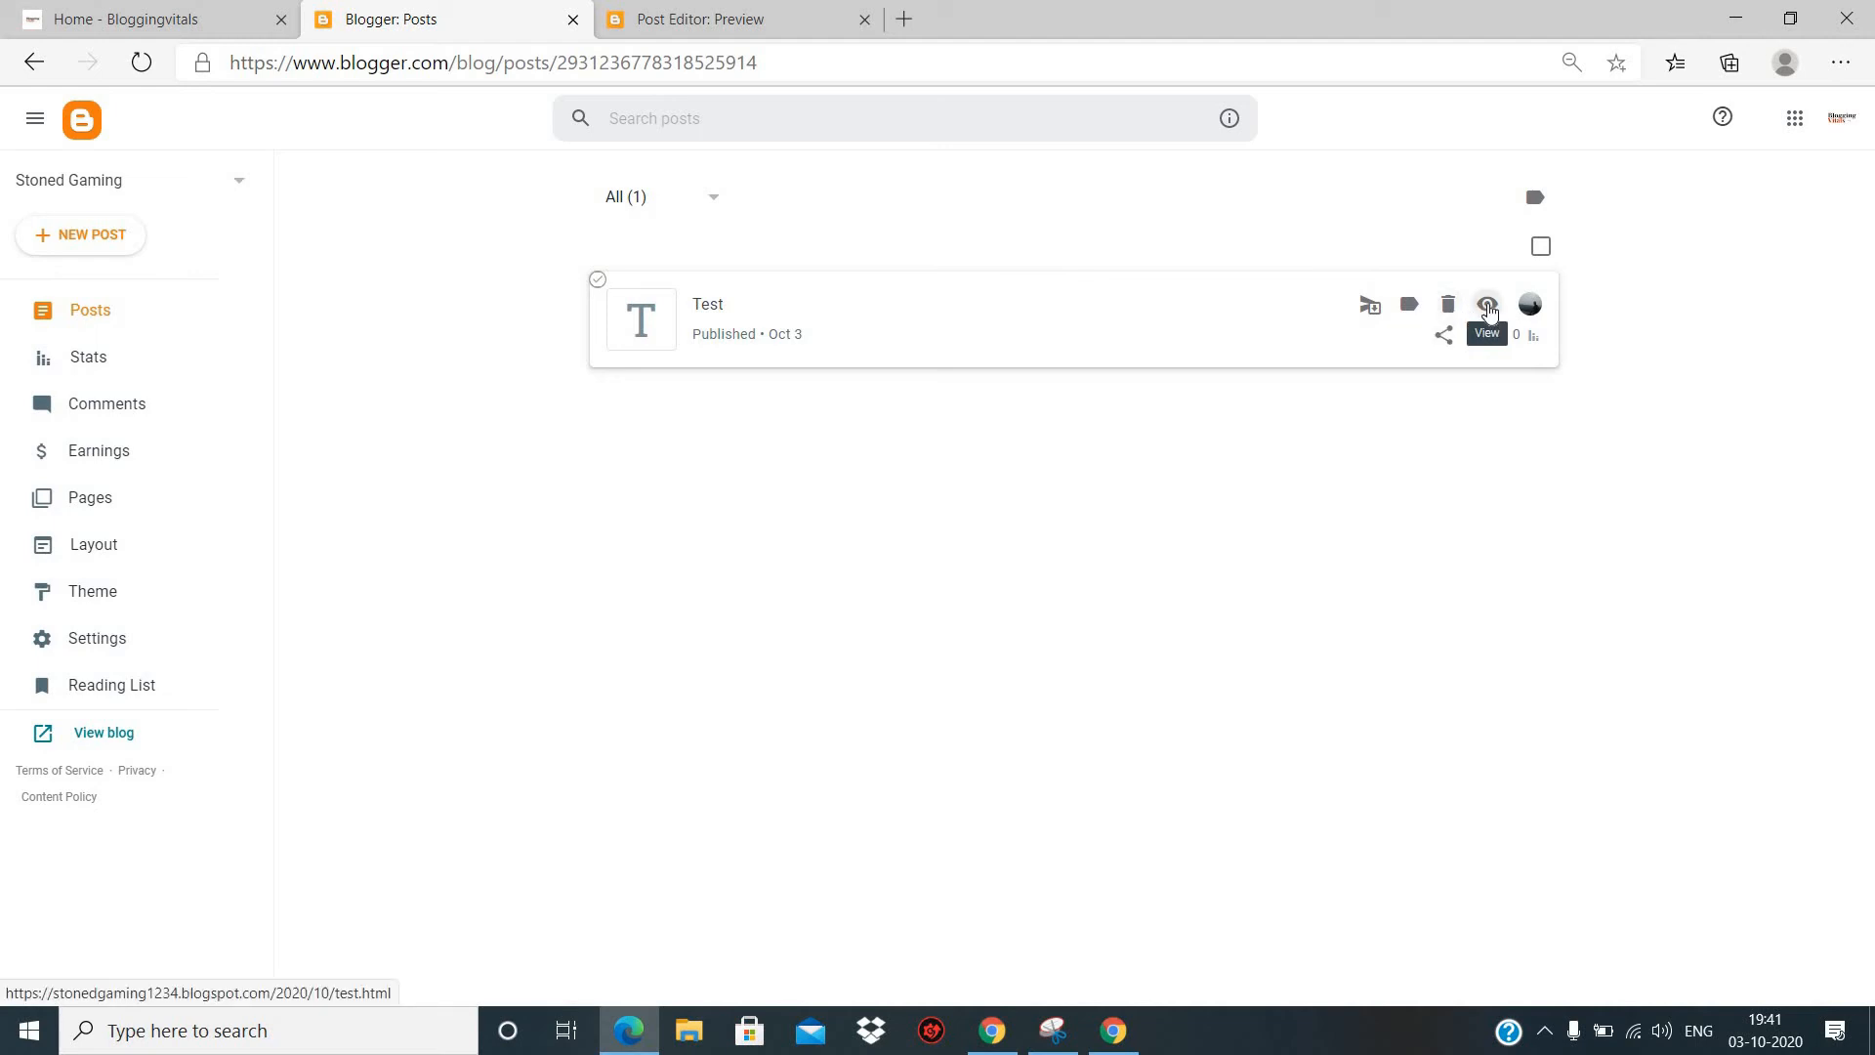
- Create a new page for the blog and title it "Home"
click(88, 514)
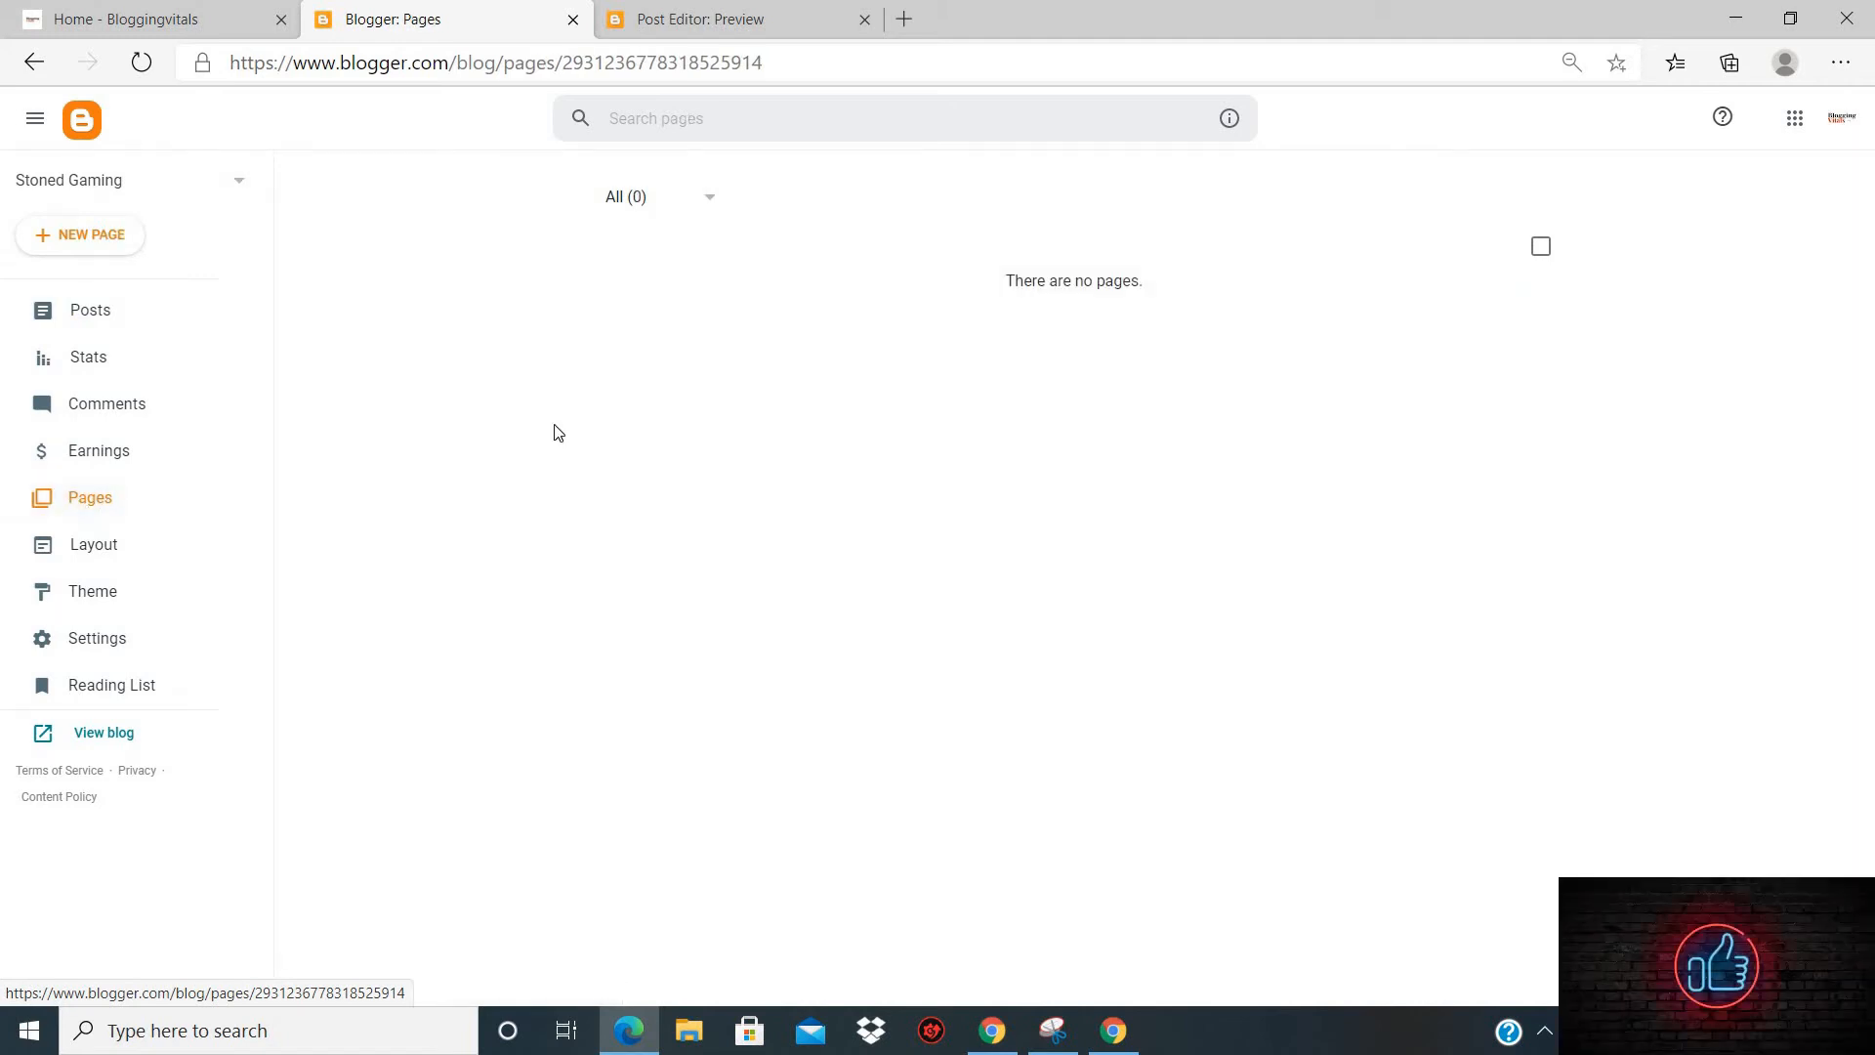
click(94, 241)
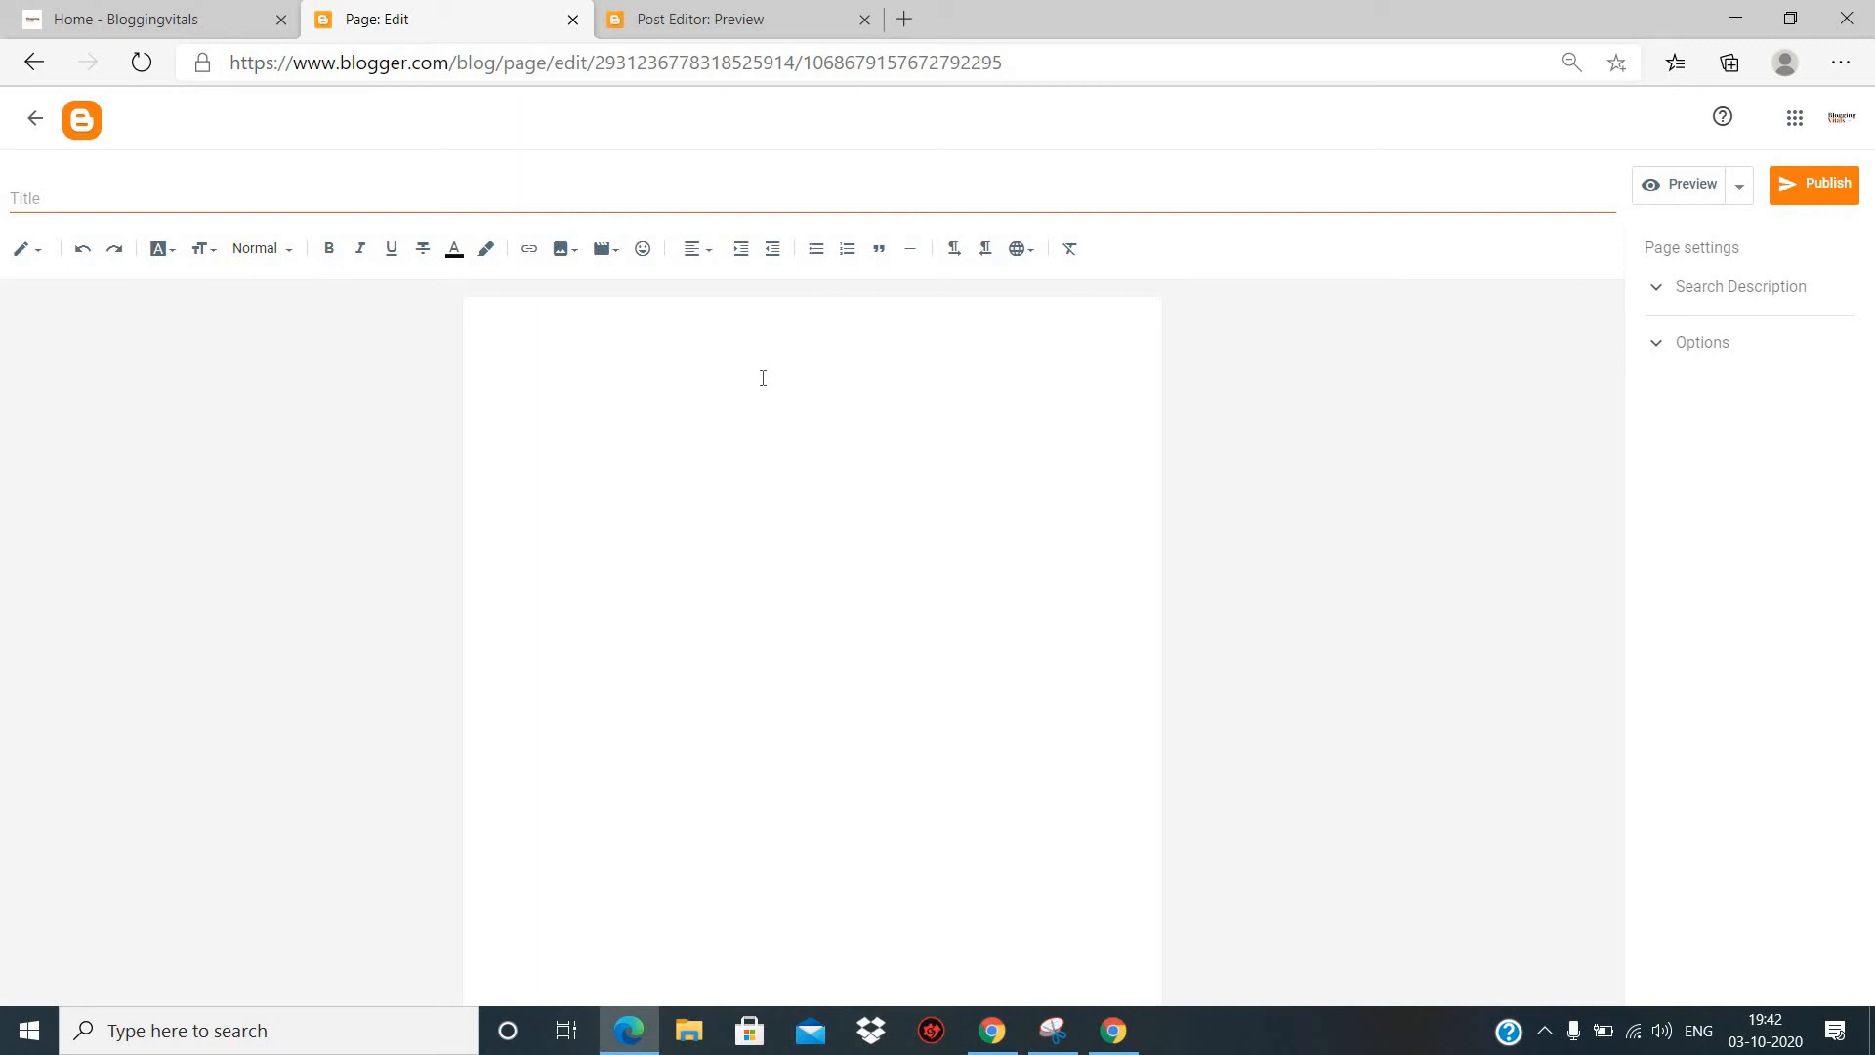
click(448, 196)
text(Home)
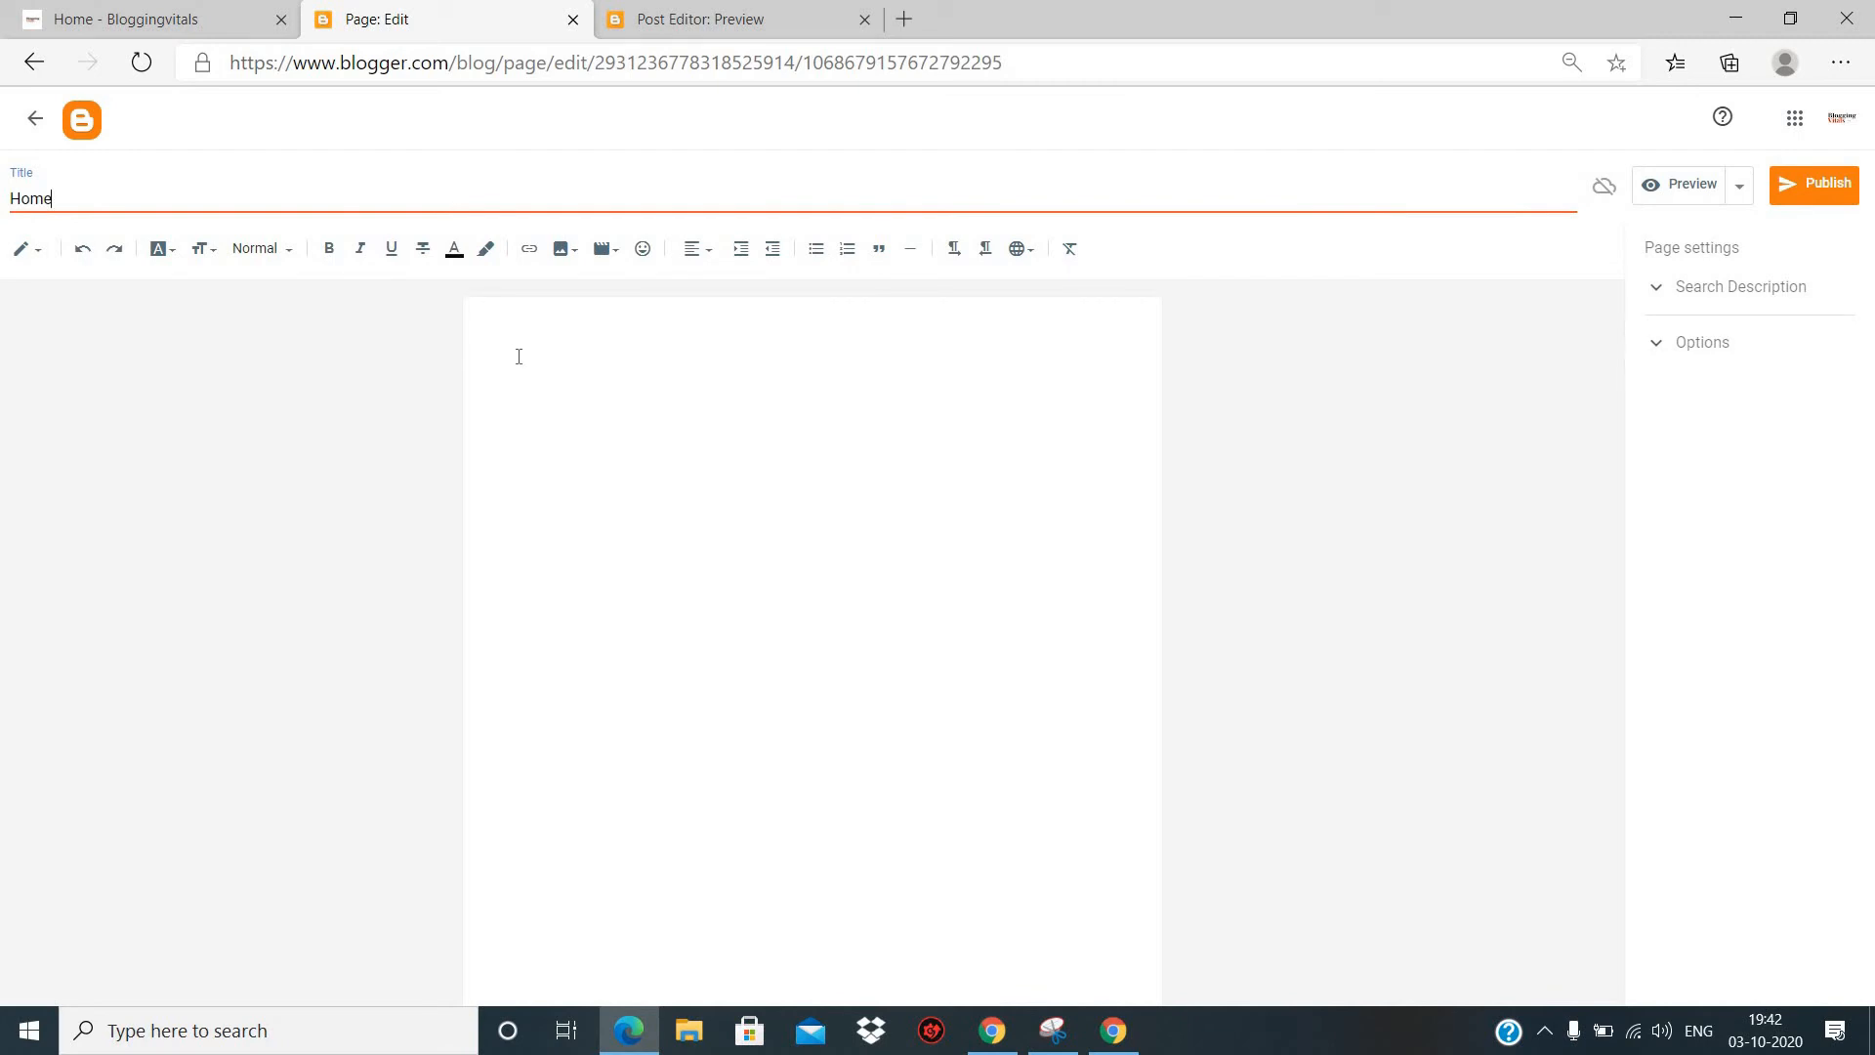
- Write "It's the home" as the Home page's body and publish the page
click(519, 357)
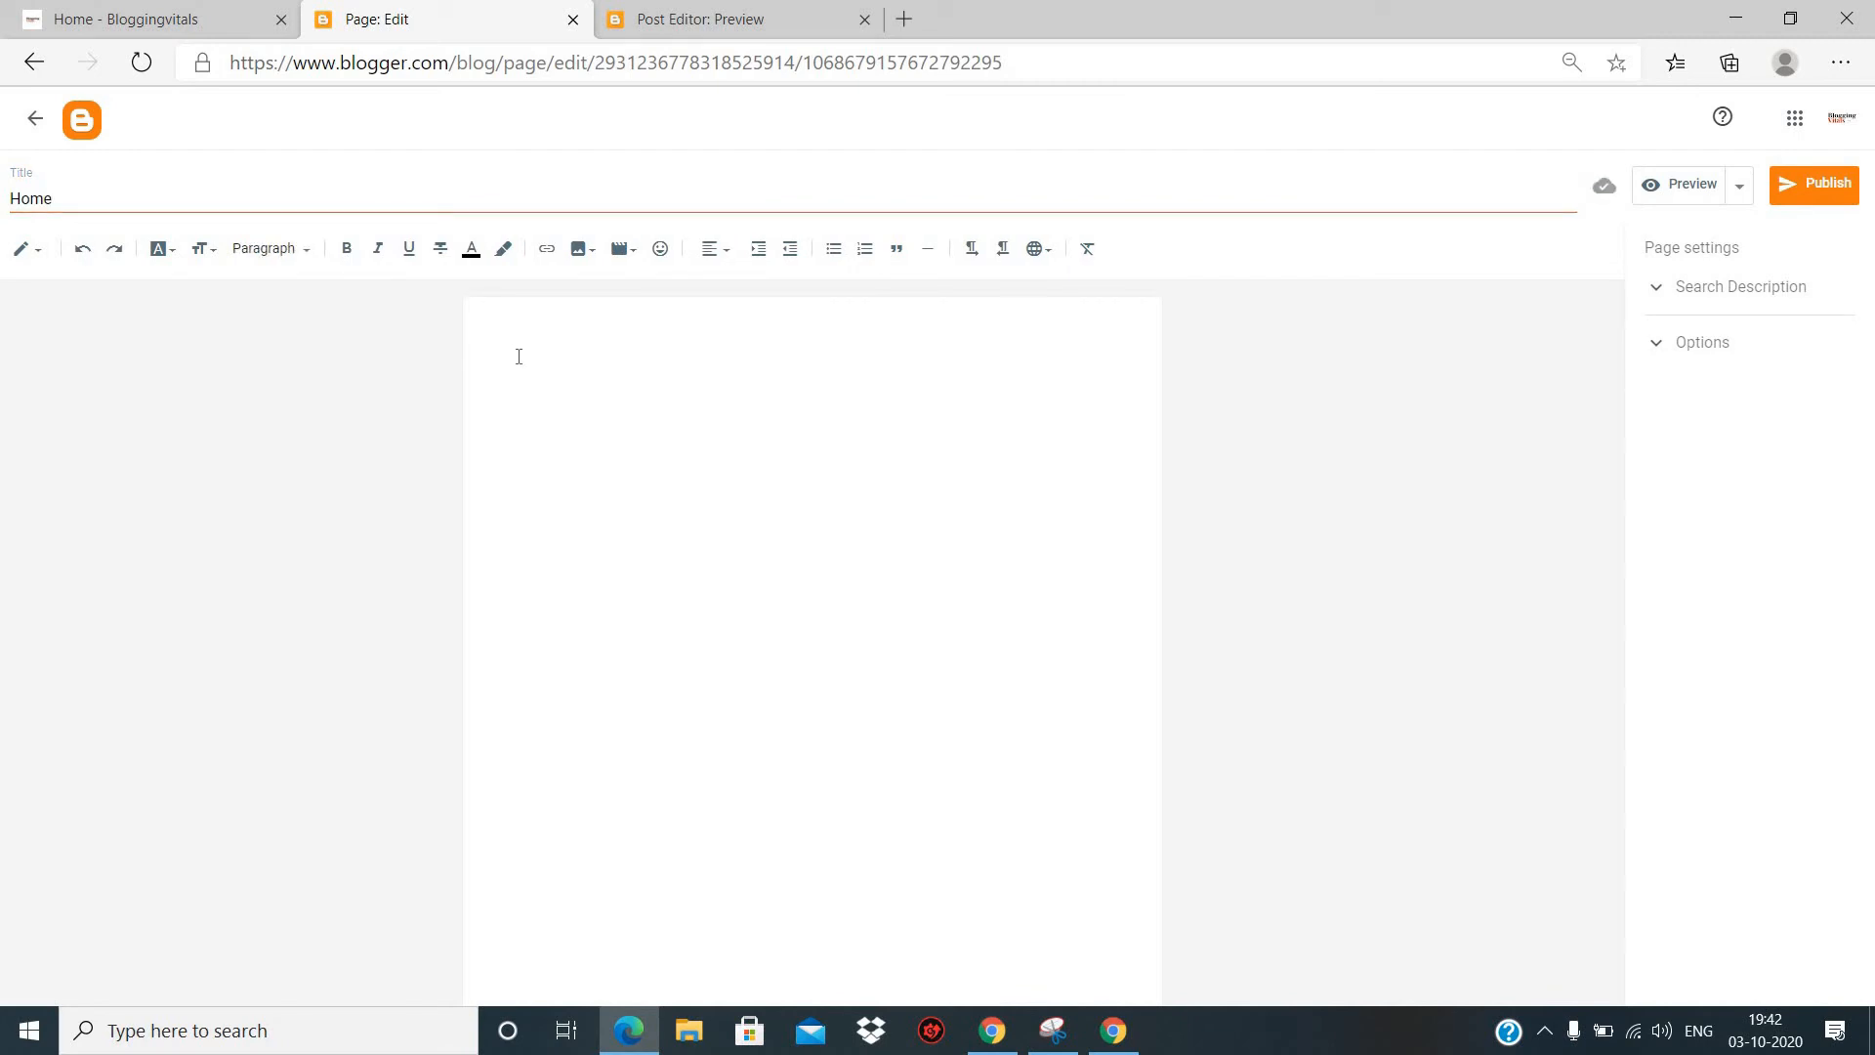
text(It's the home)
click(1818, 197)
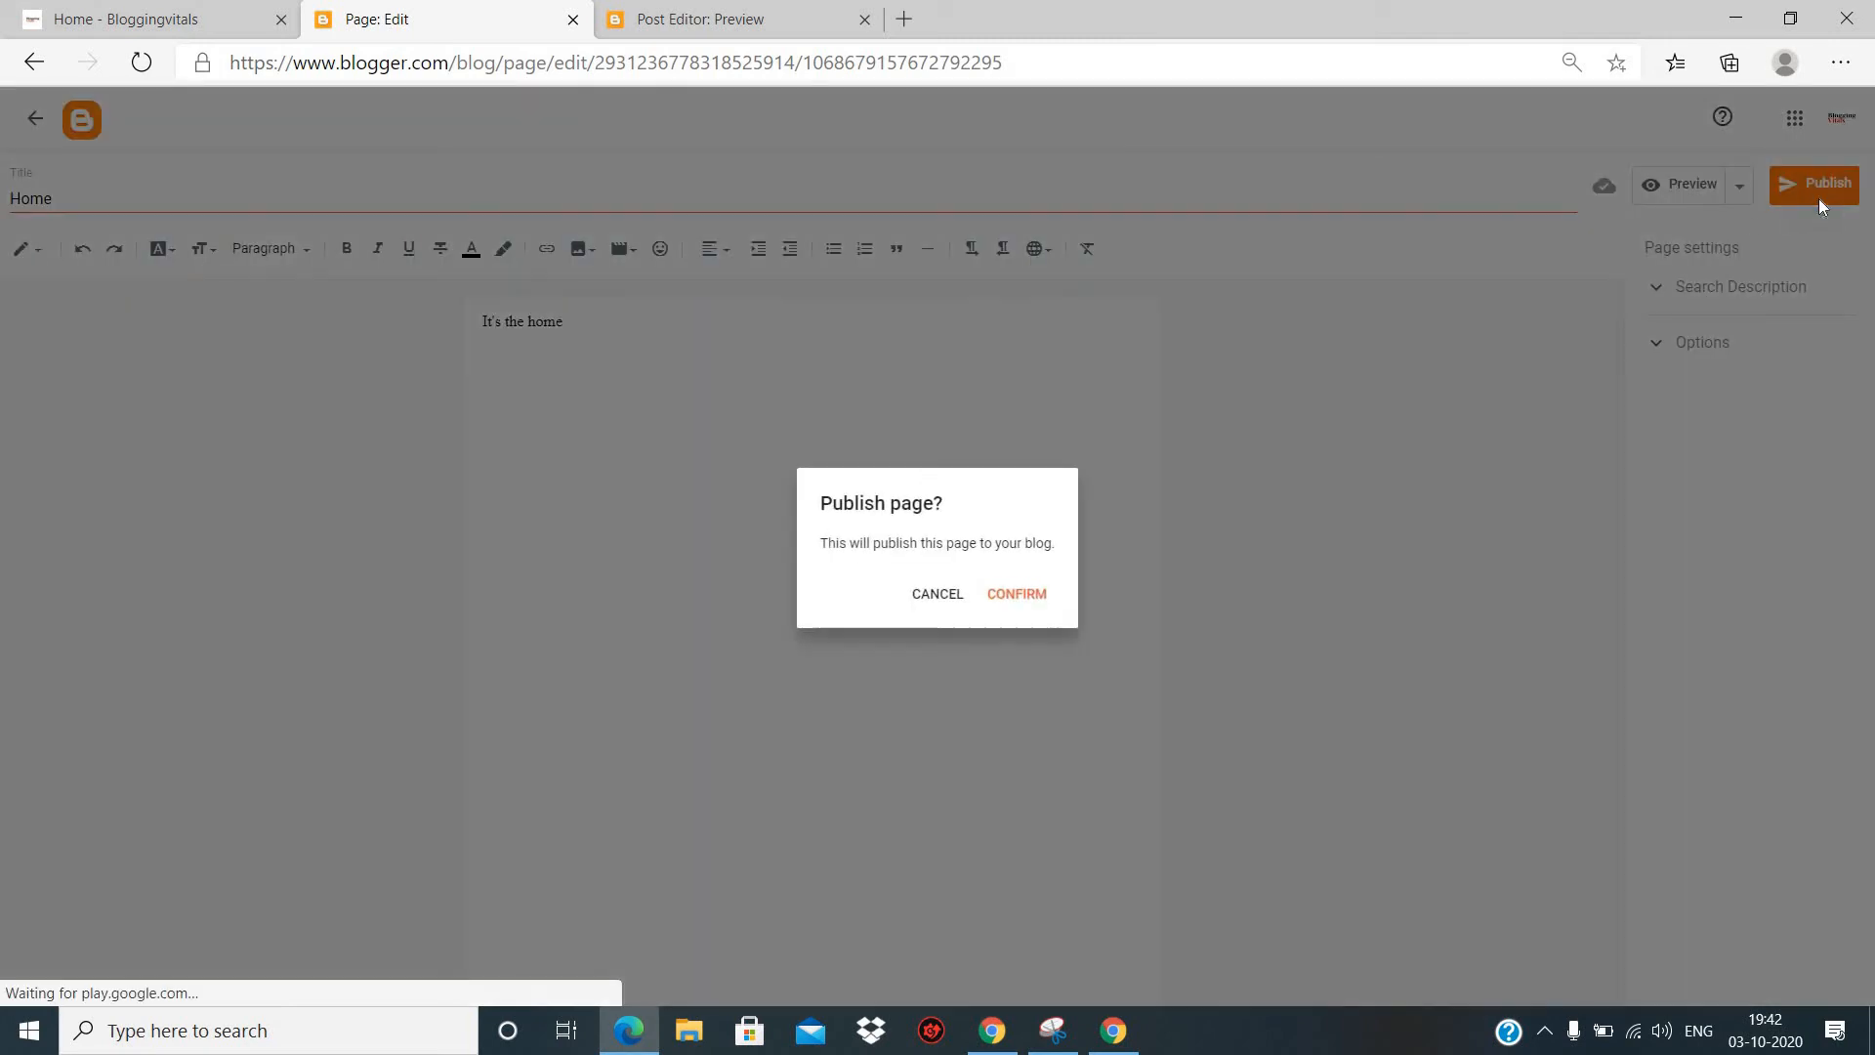
click(1014, 596)
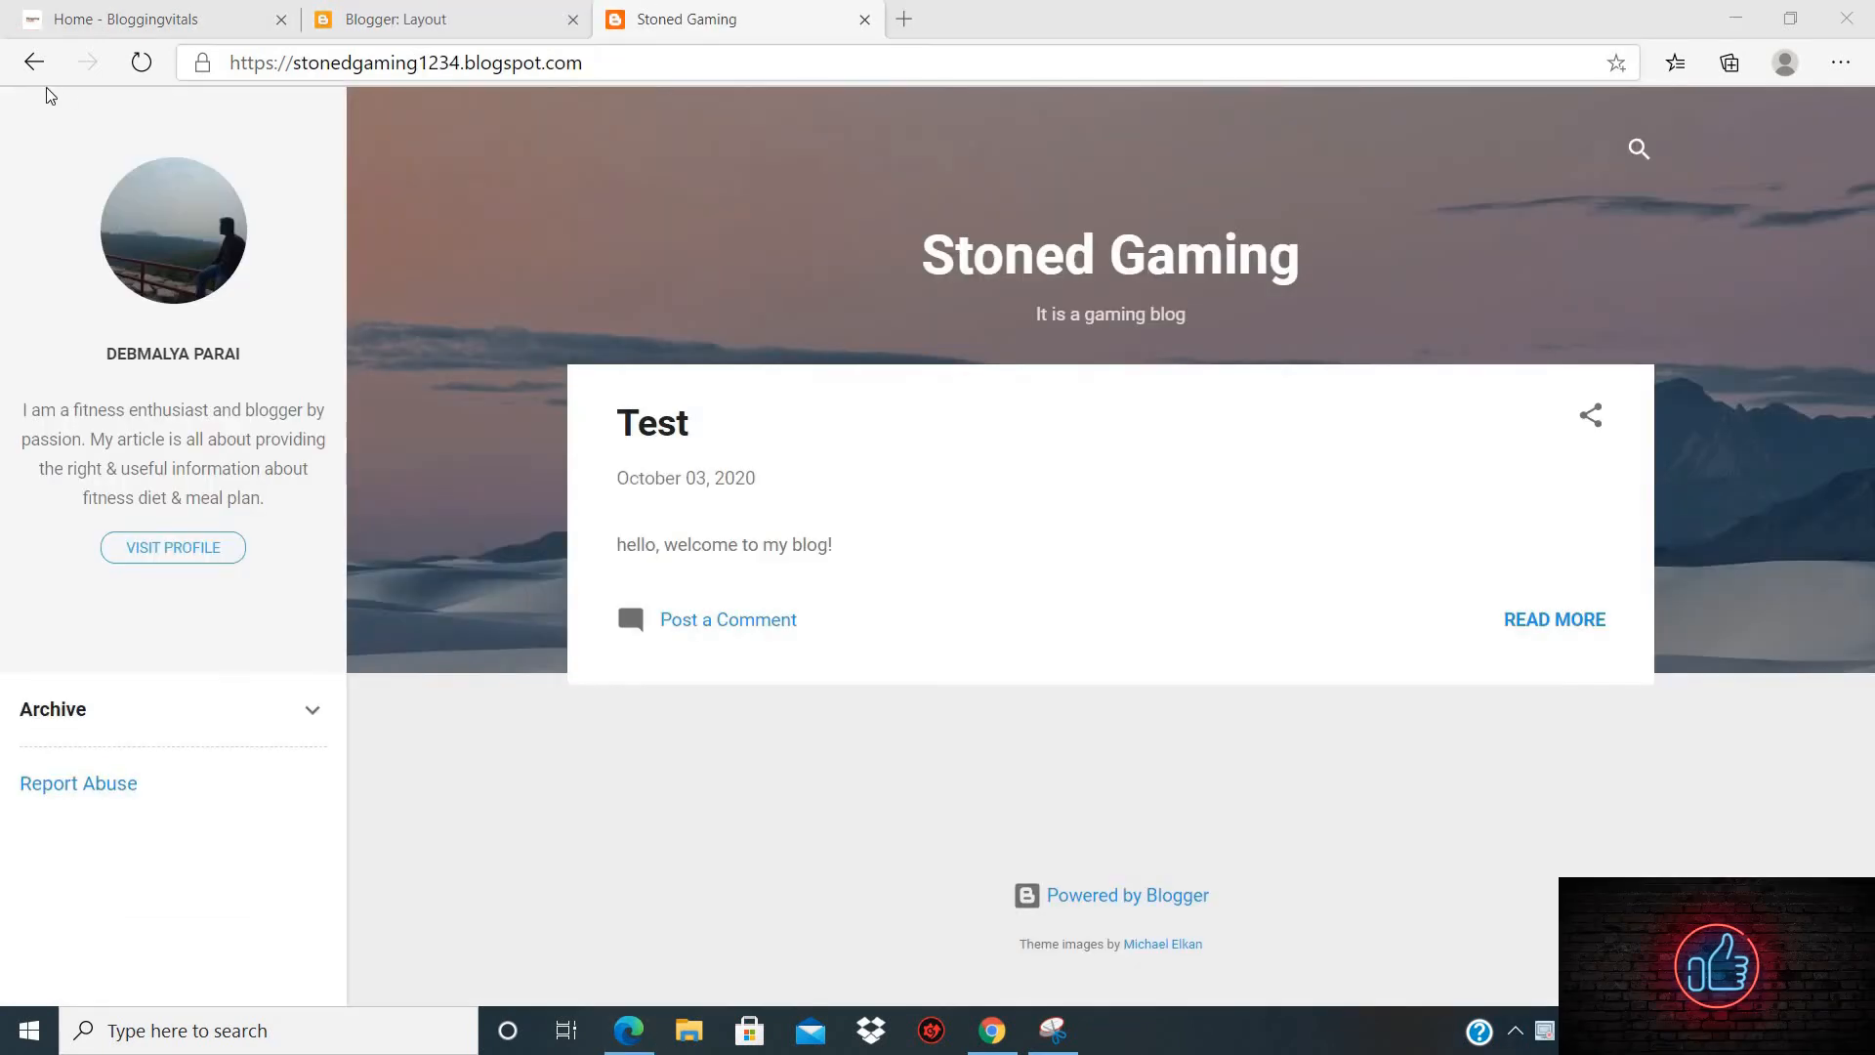
- Configure the Page List (Top) gadget in the blog layout to be visible and show the Home and Post pages, and save it
click(141, 62)
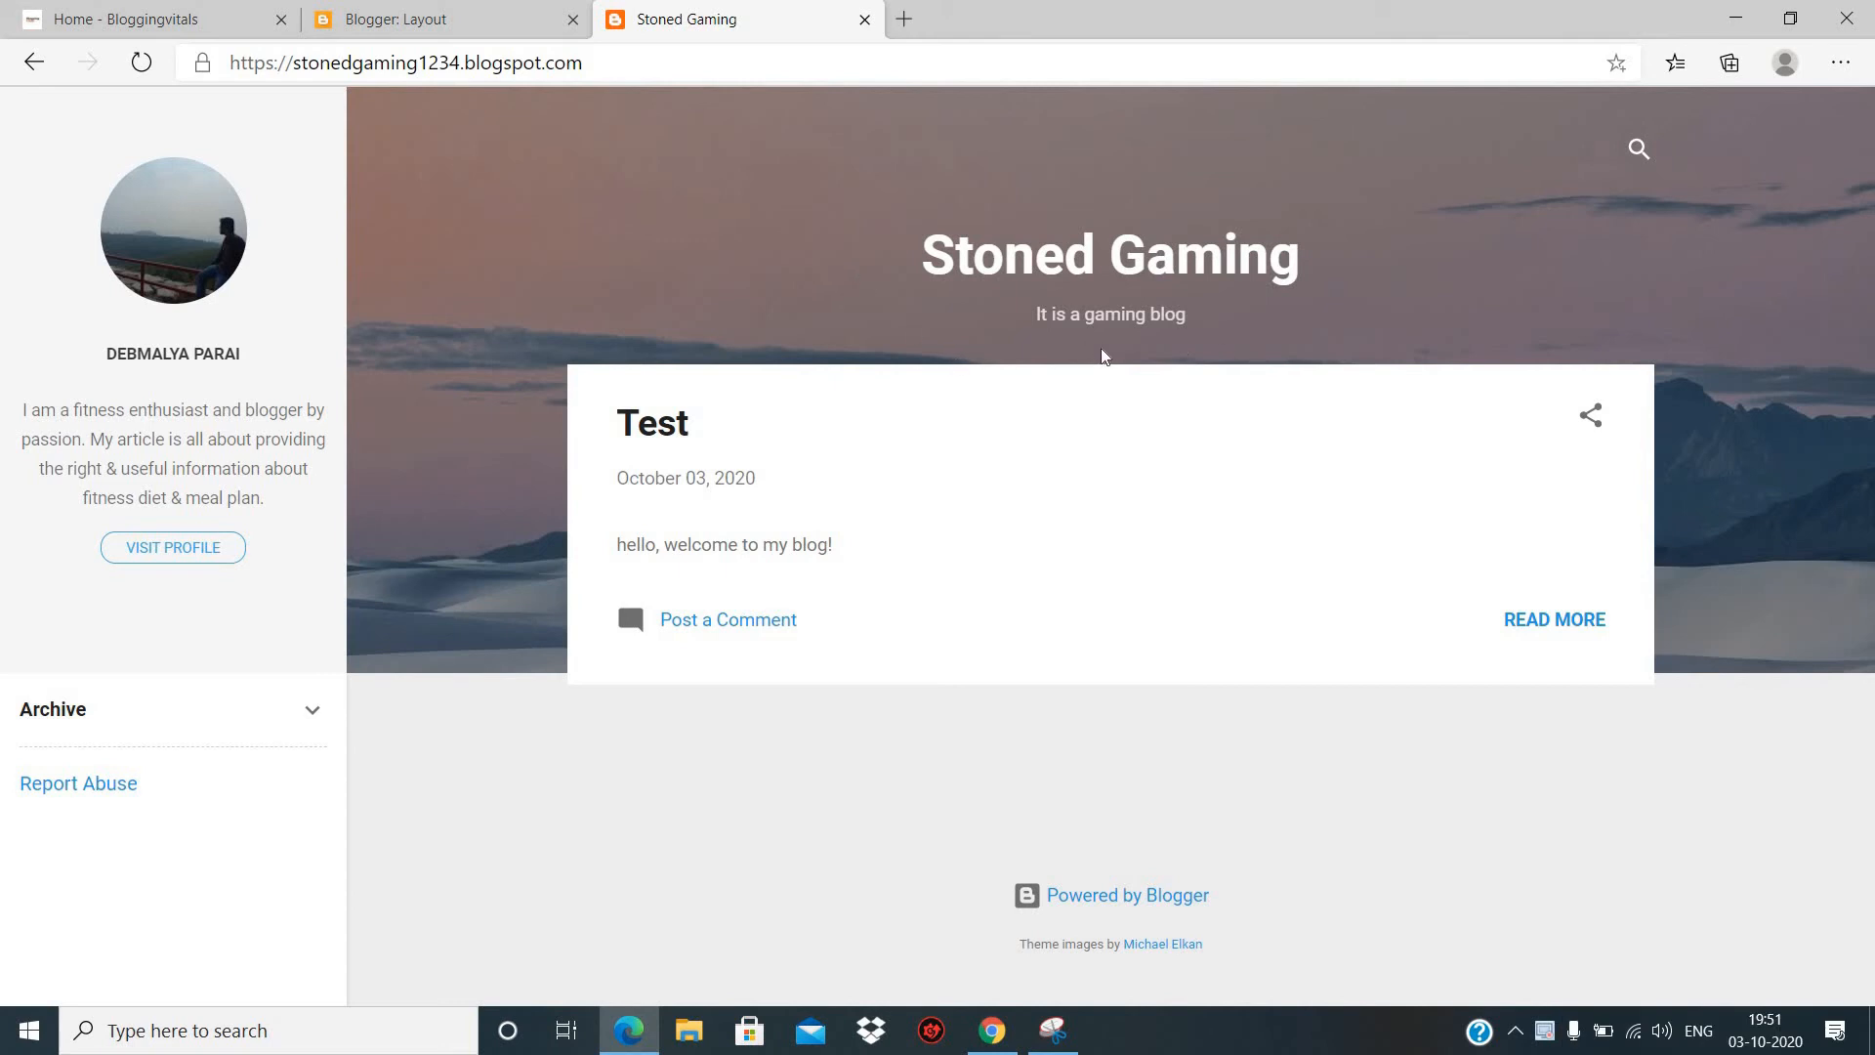
click(489, 25)
scroll(411, 551, up, 3)
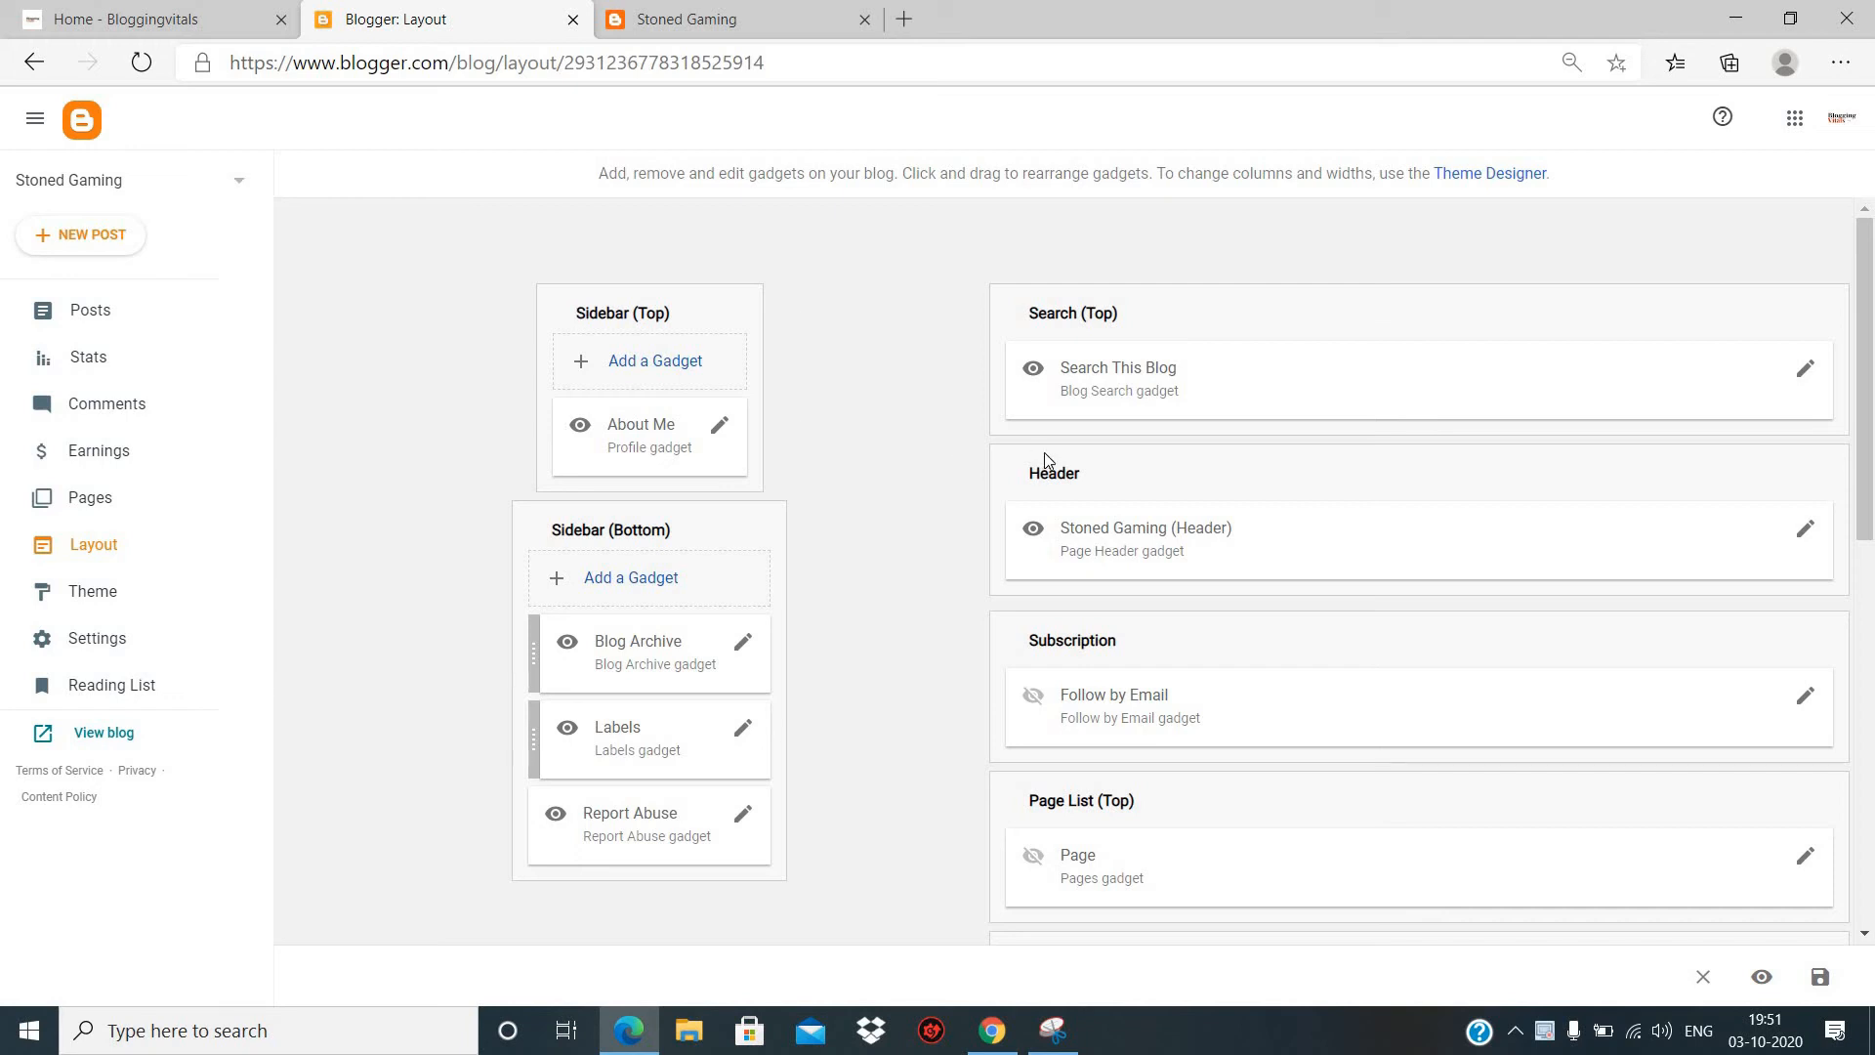
scroll(1045, 459, down, 3)
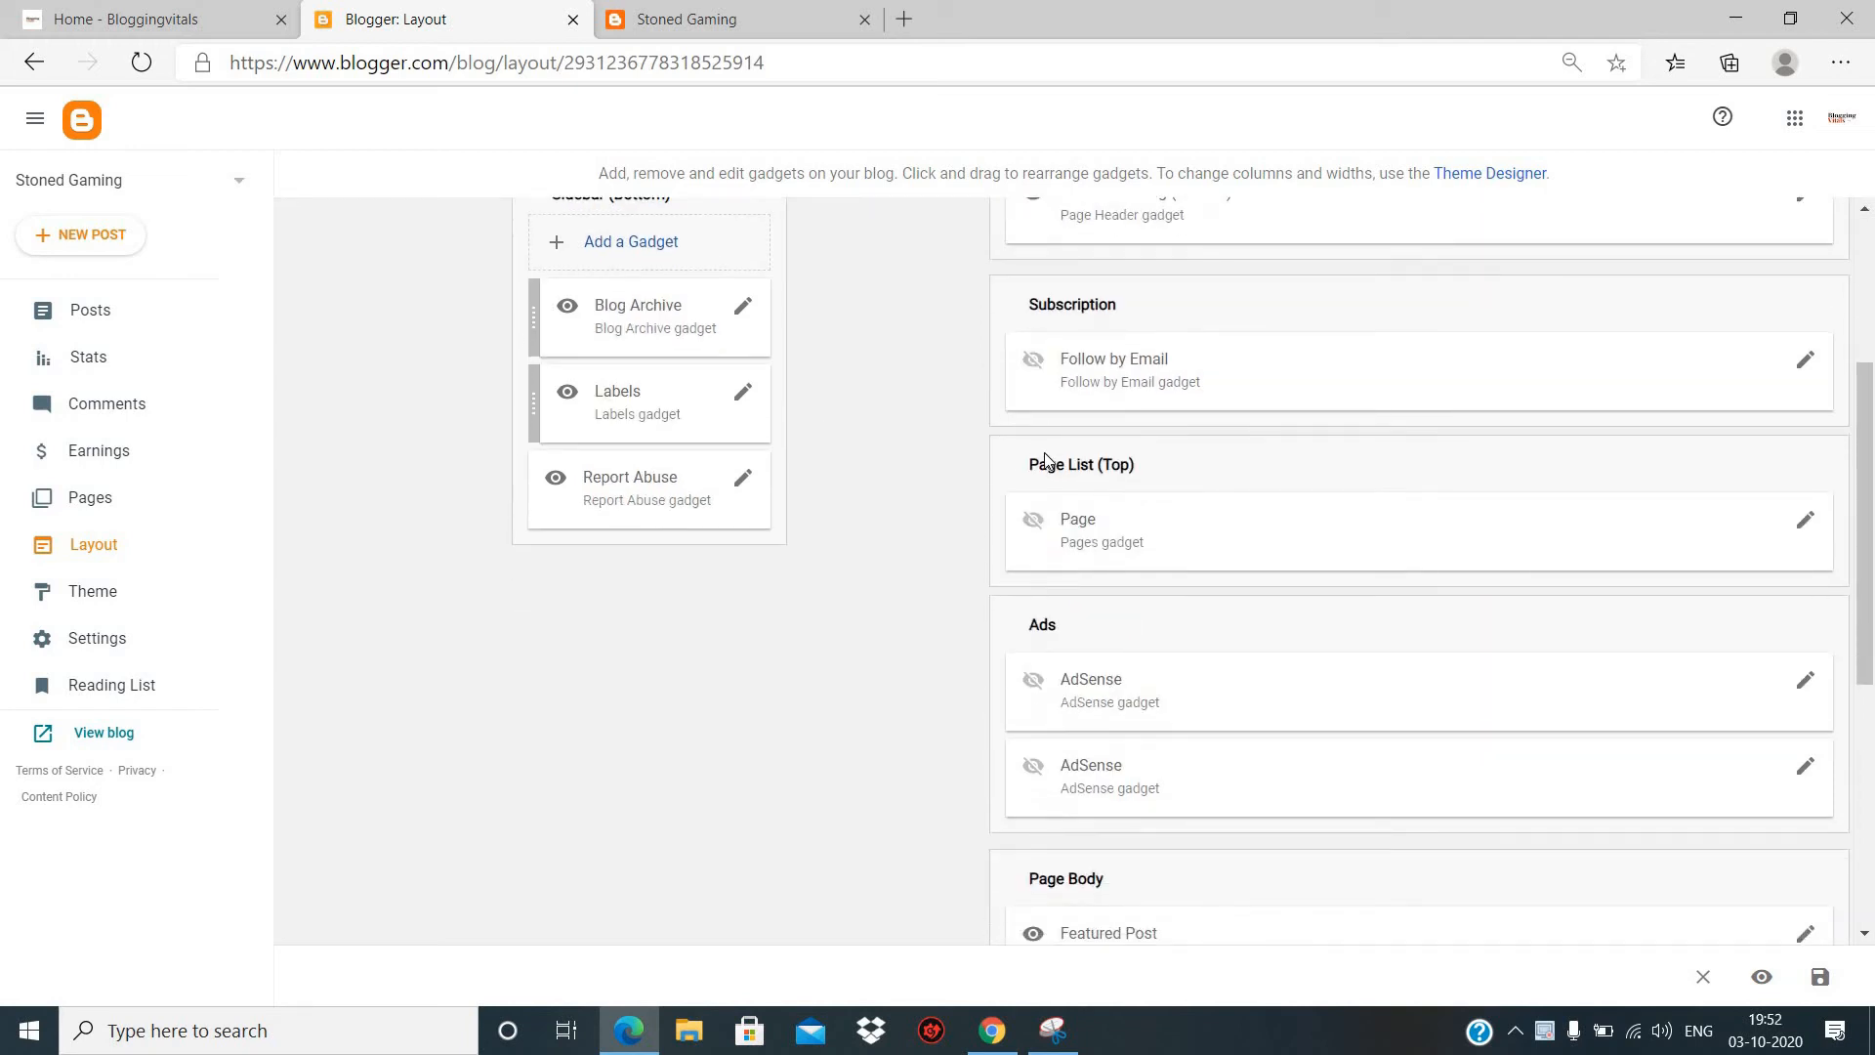
scroll(1045, 459, down, 1)
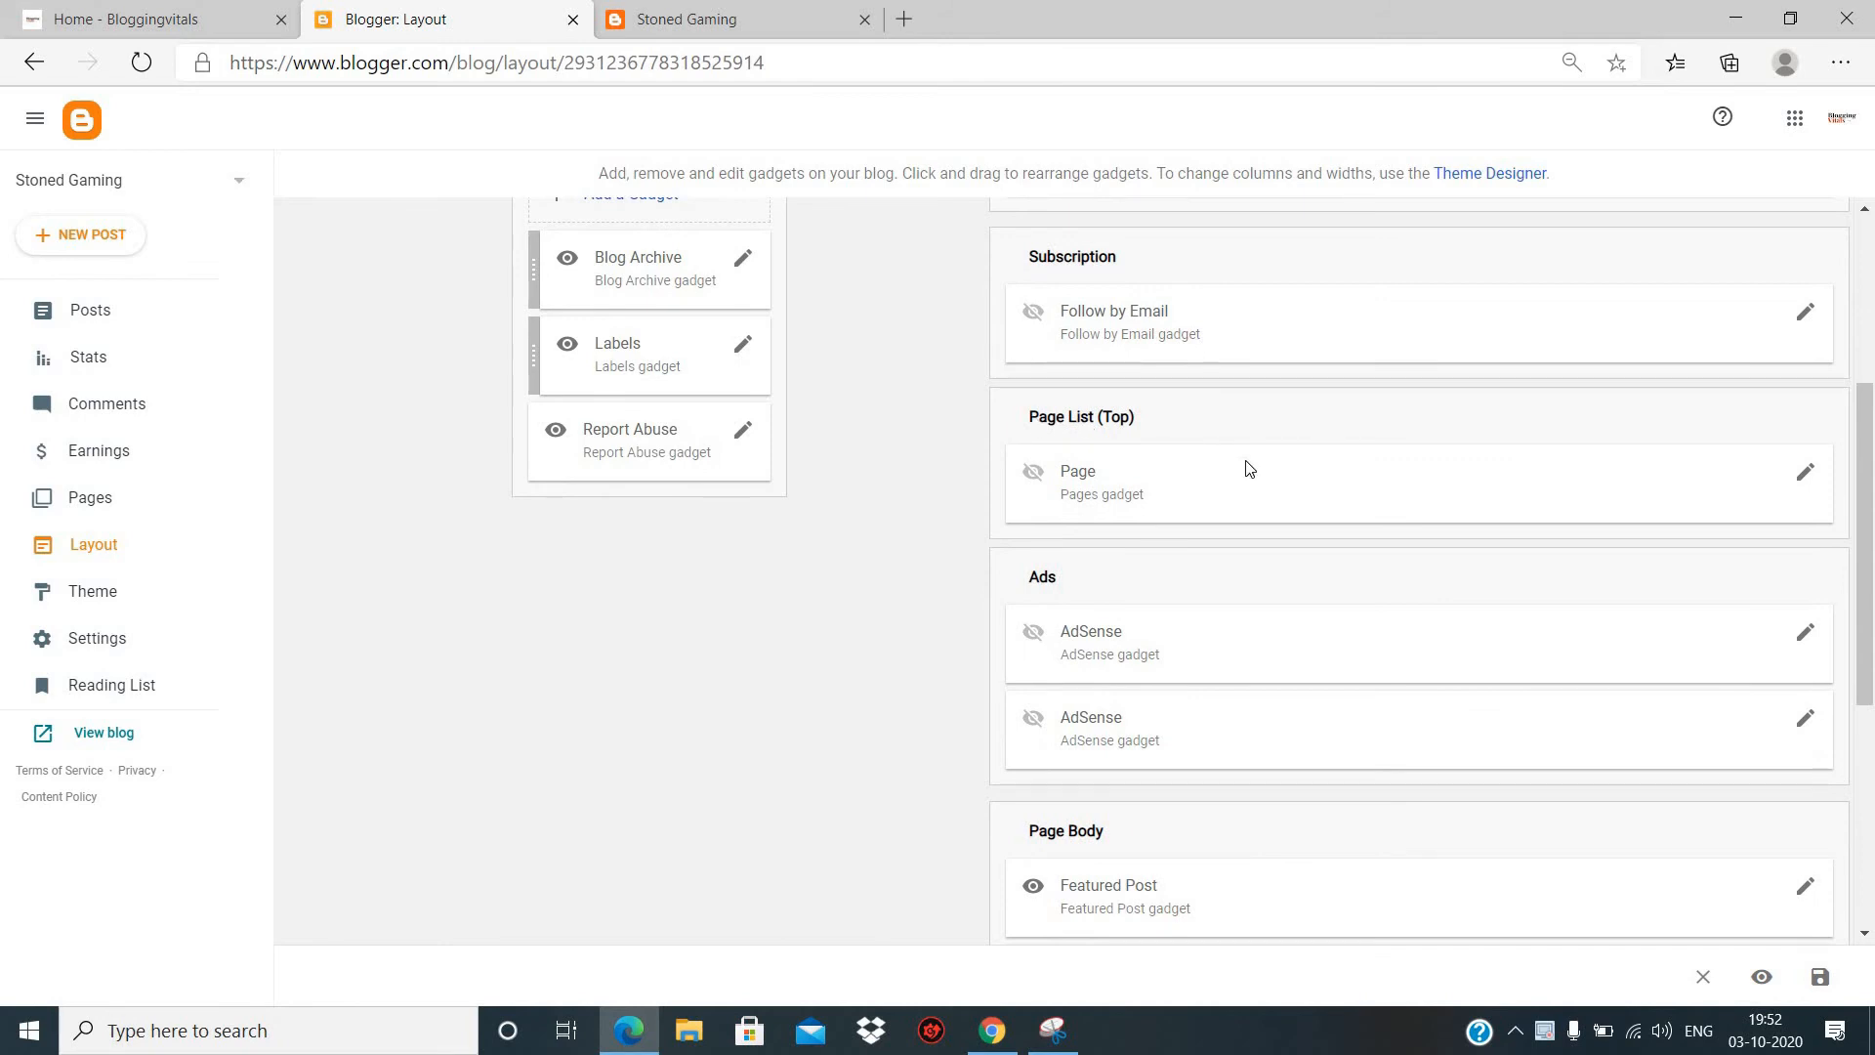
click(1806, 478)
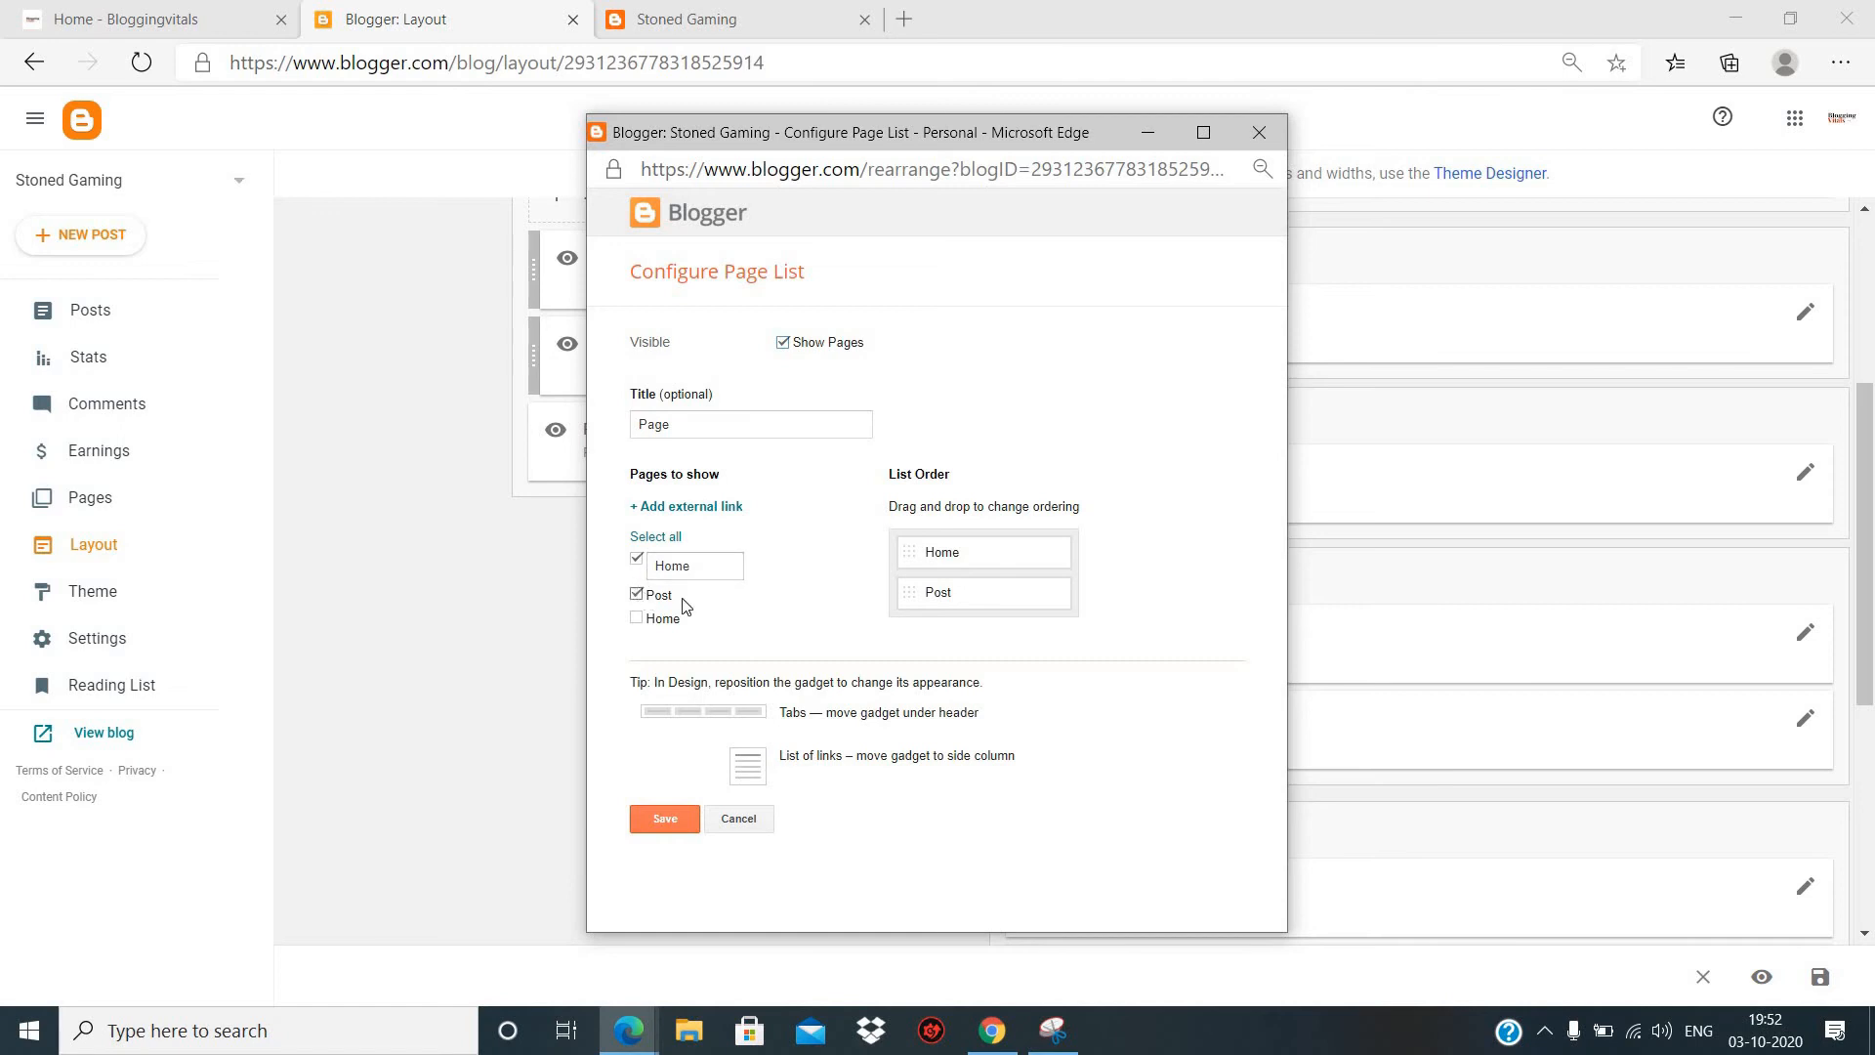
click(668, 821)
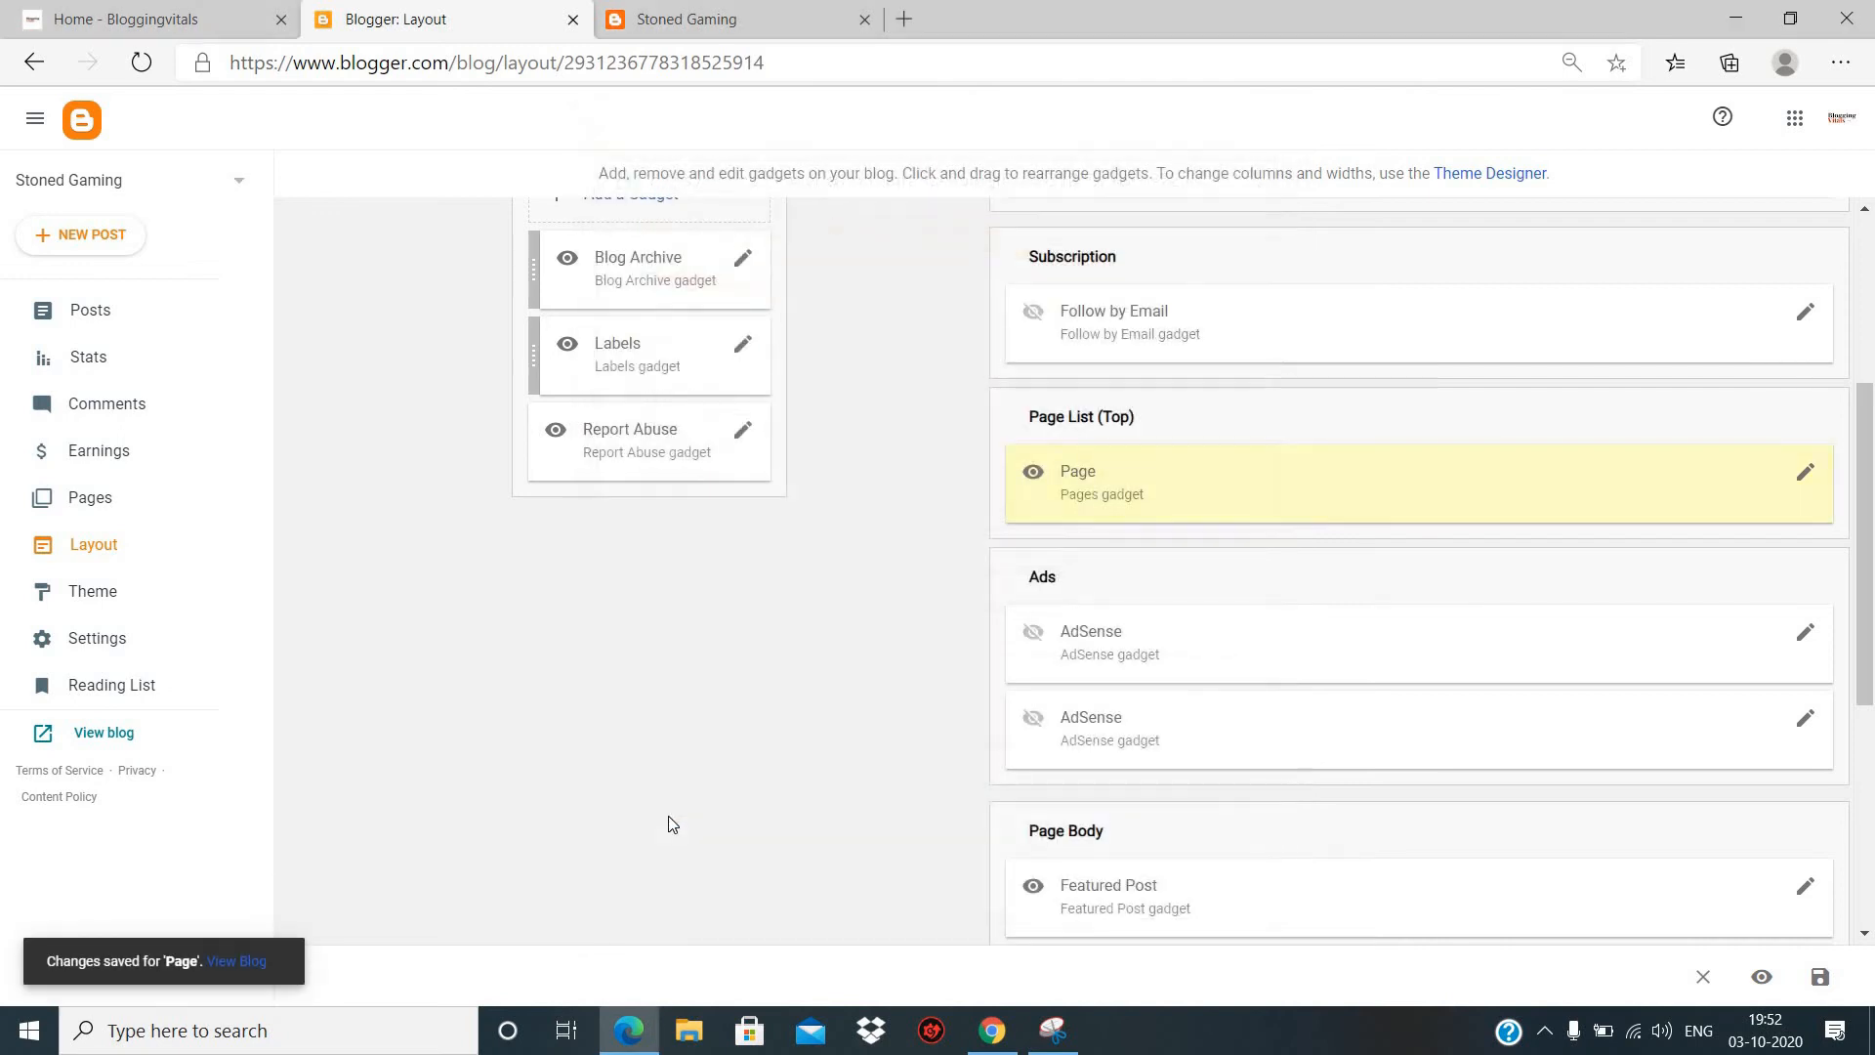
- Reload the live blog and check its page links by visiting the Post page and returning to Home
click(694, 31)
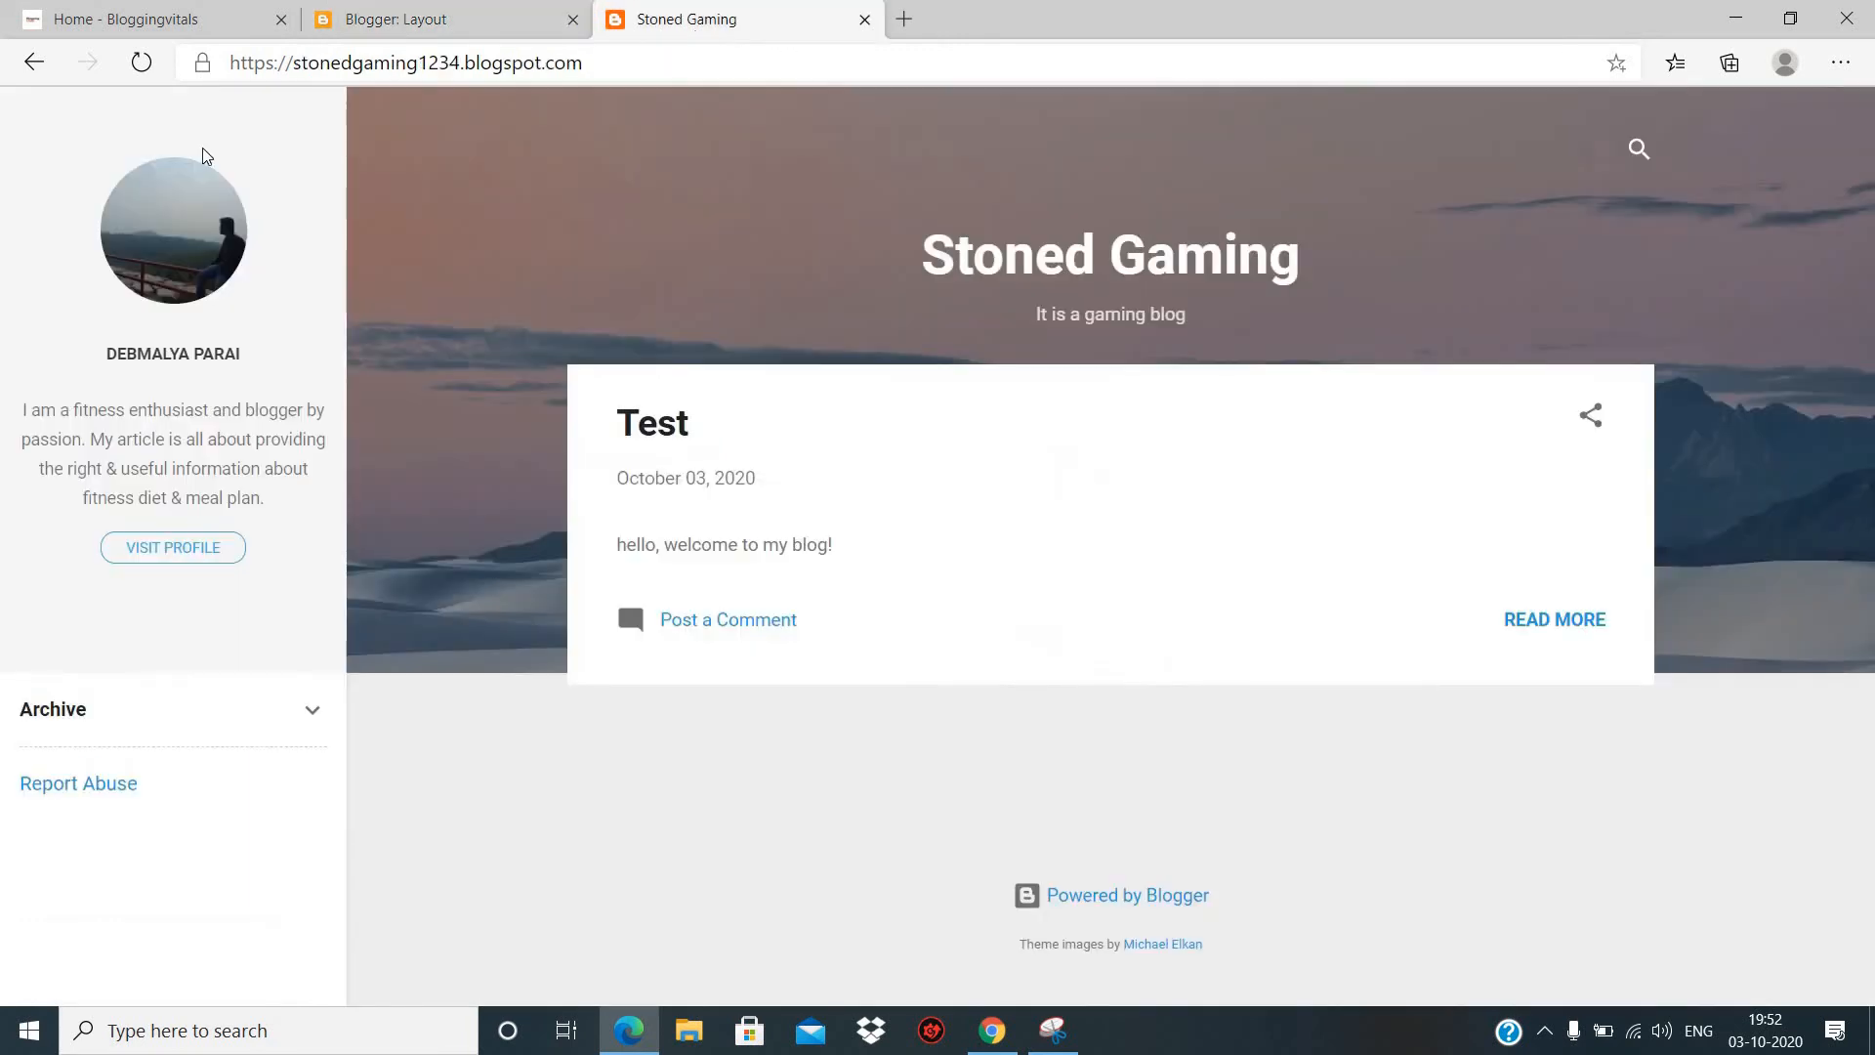
click(142, 62)
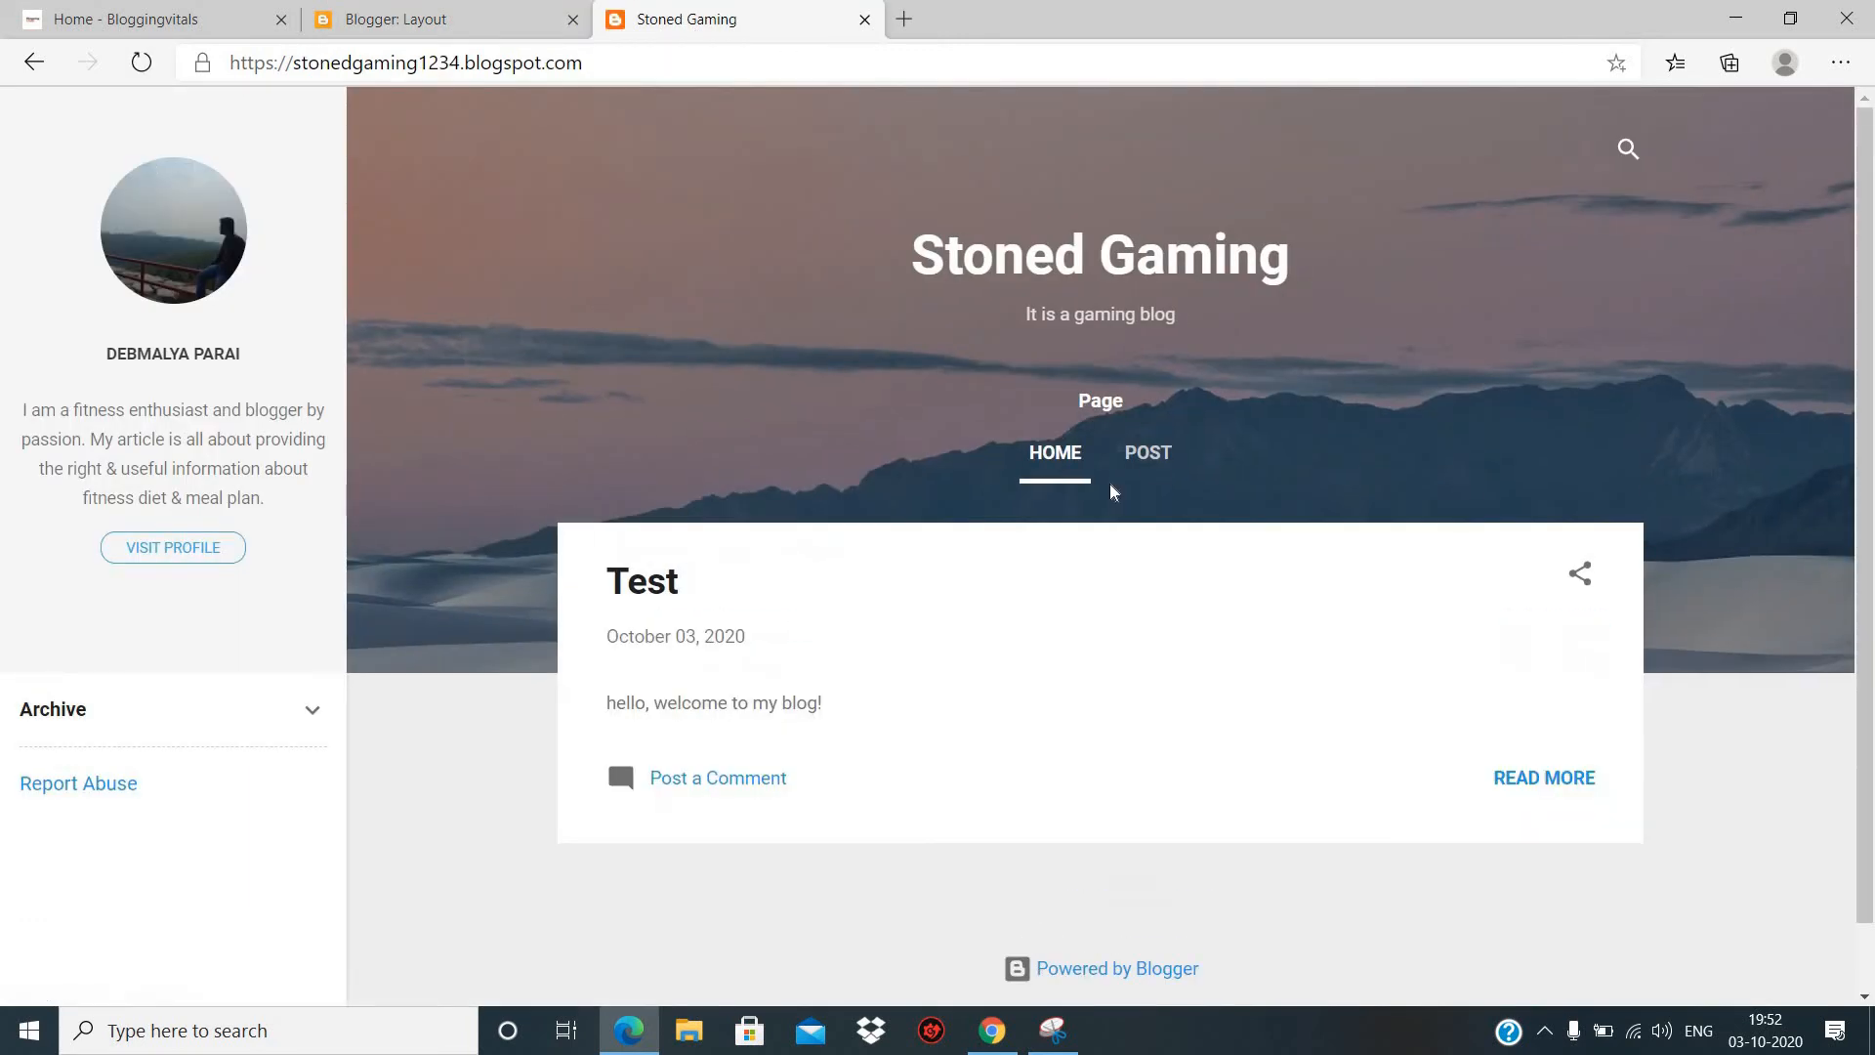
click(1158, 458)
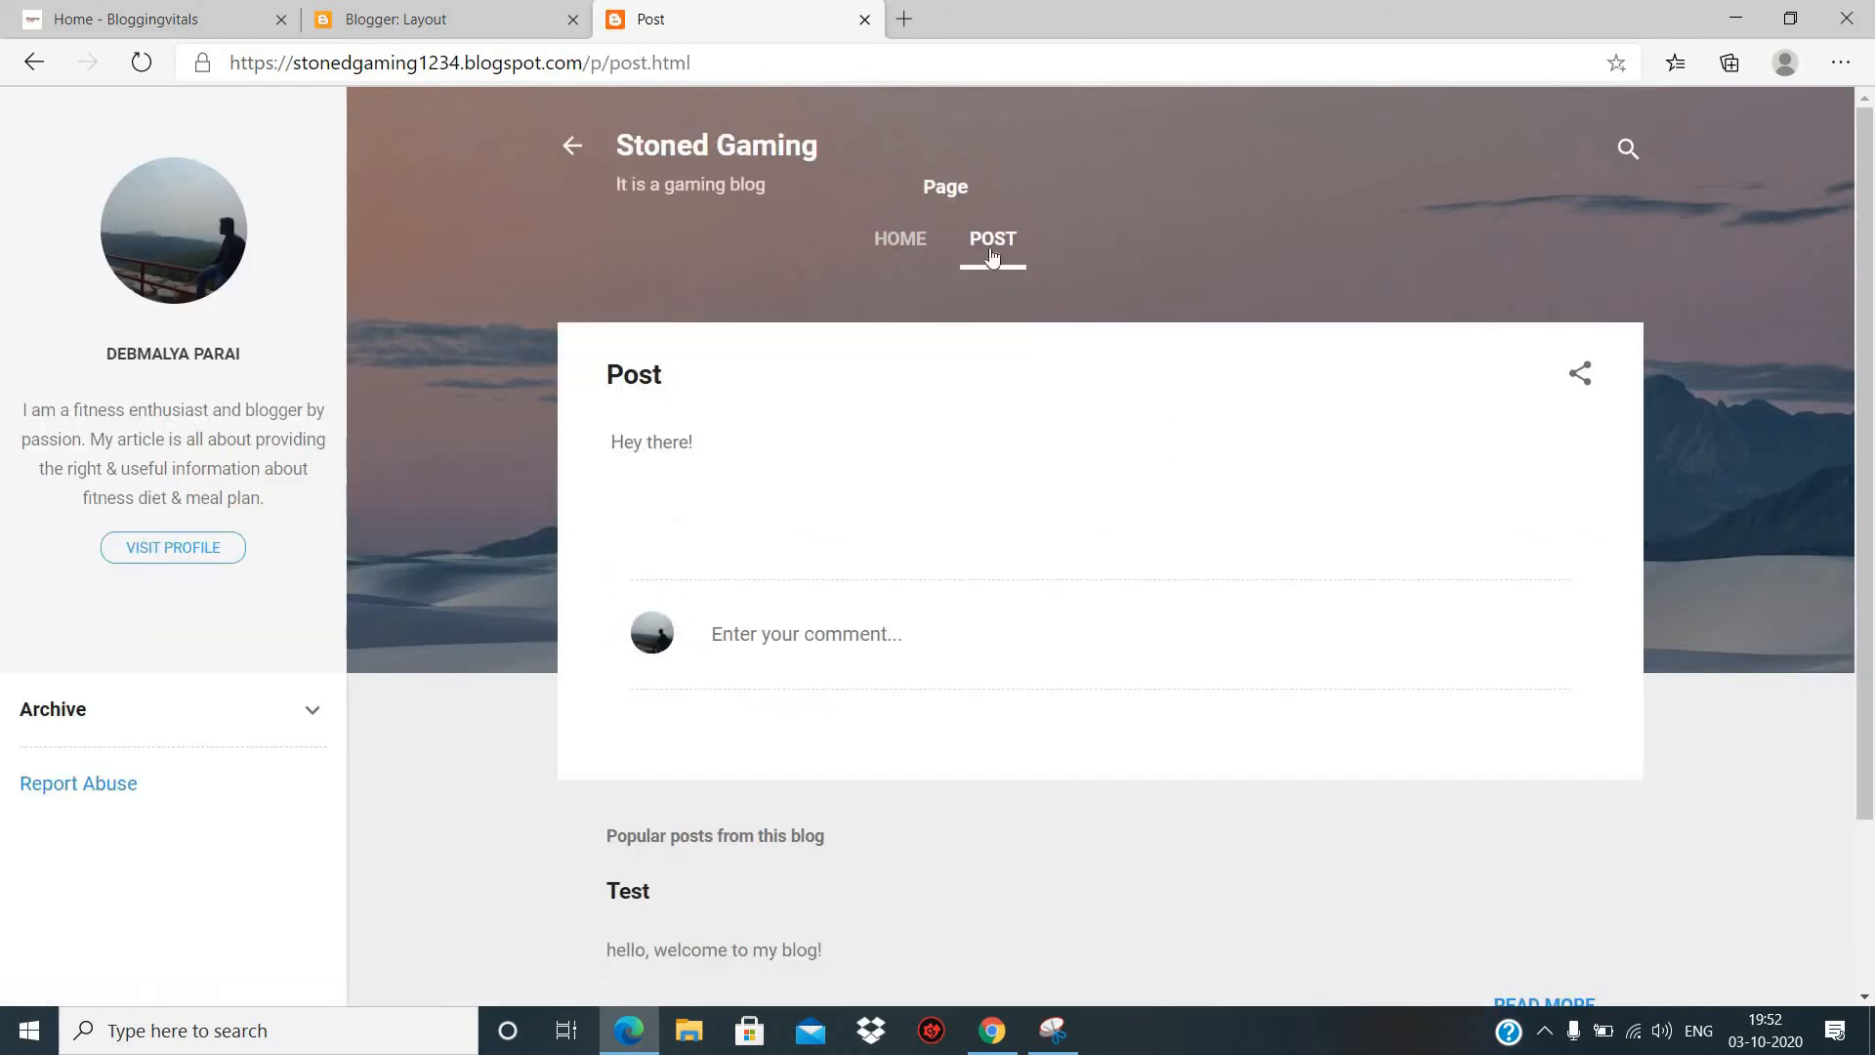
click(900, 244)
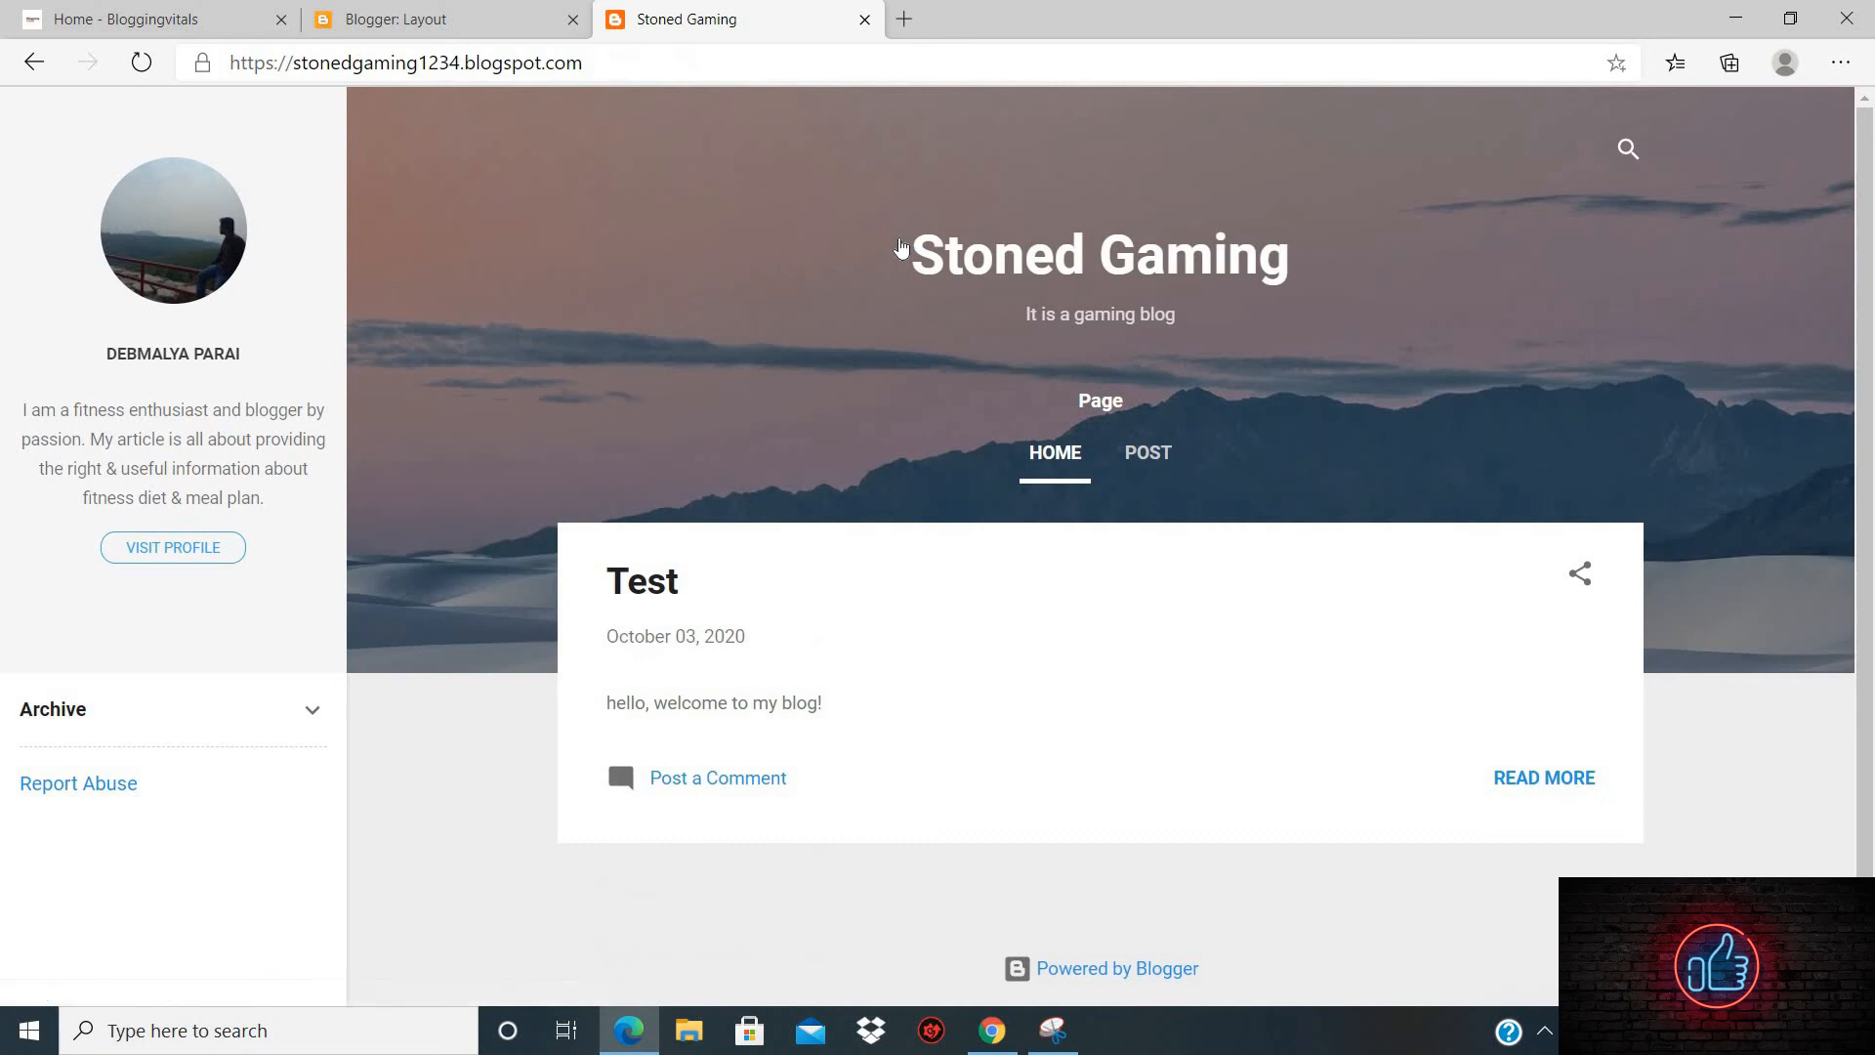
- Look through the layout's gadget sections from Search down to Page Body, and view the live blog for comparison
click(414, 19)
scroll(399, 376, up, 1)
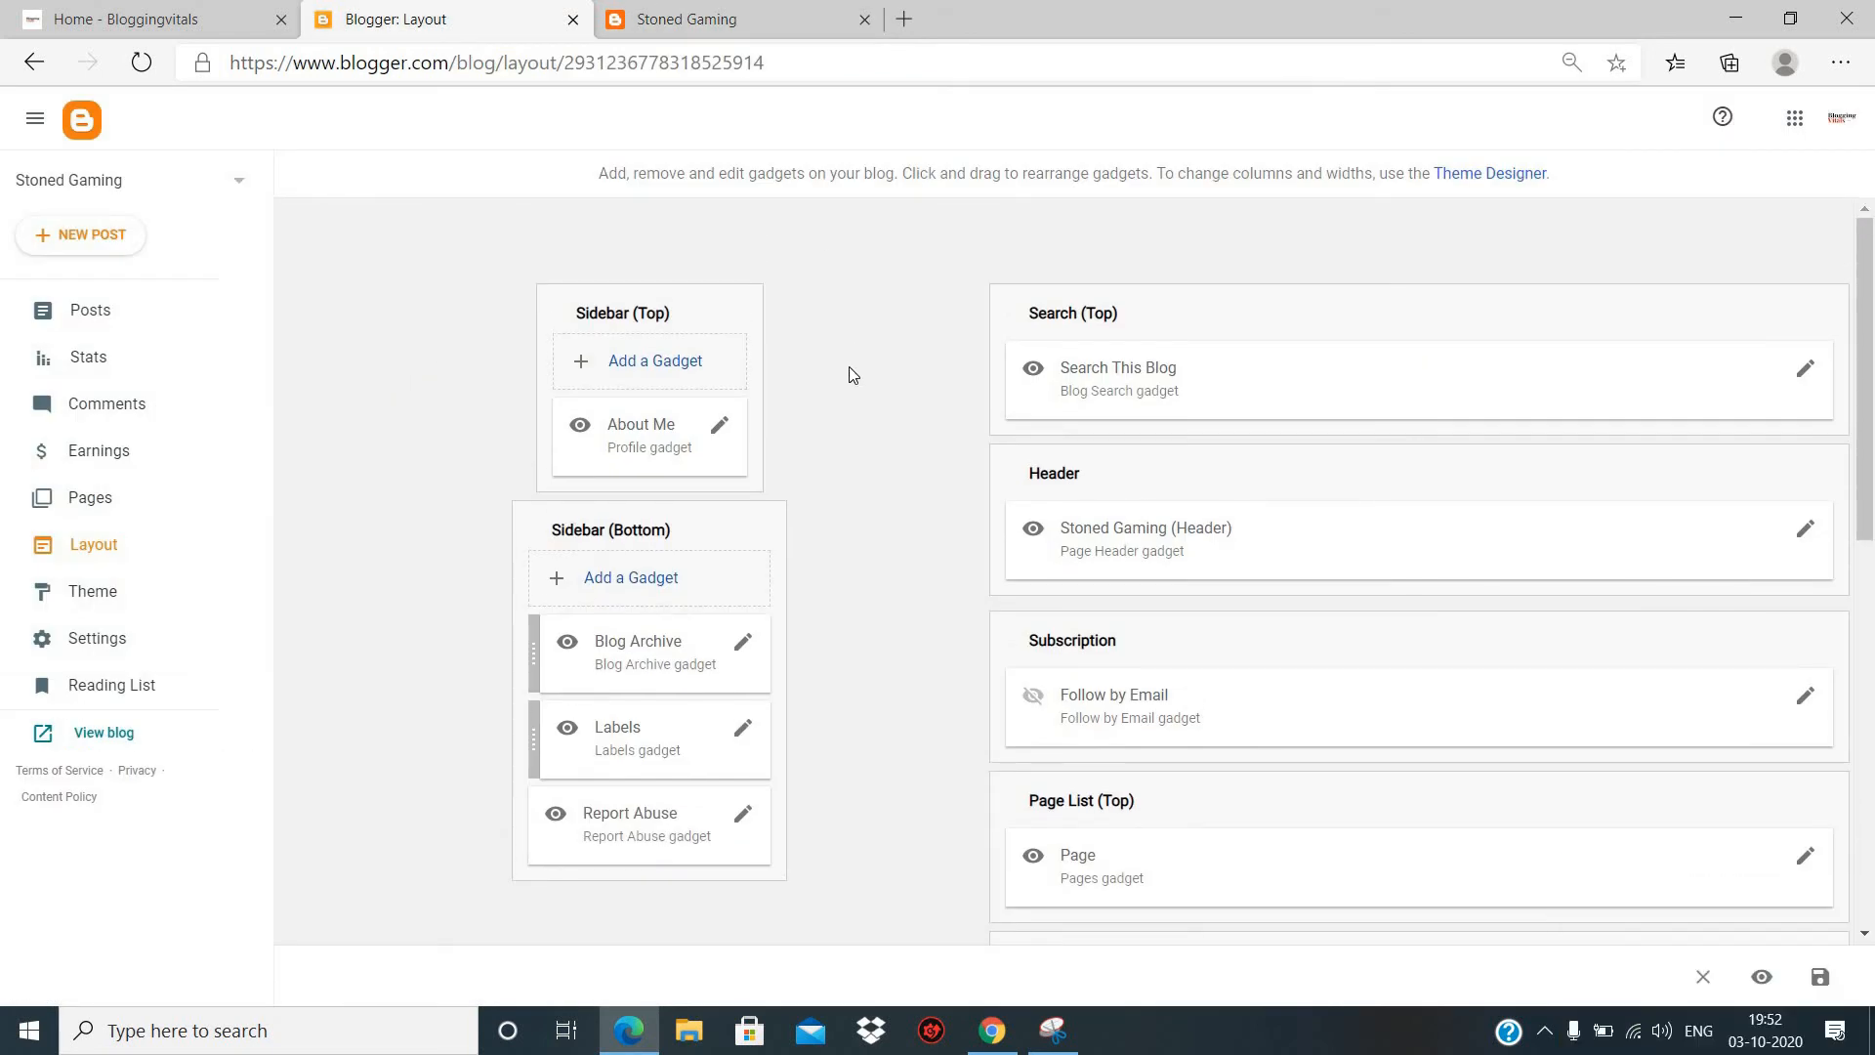
scroll(852, 373, down, 1)
scroll(850, 372, down, 3)
scroll(589, 267, up, 5)
scroll(1026, 883, down, 5)
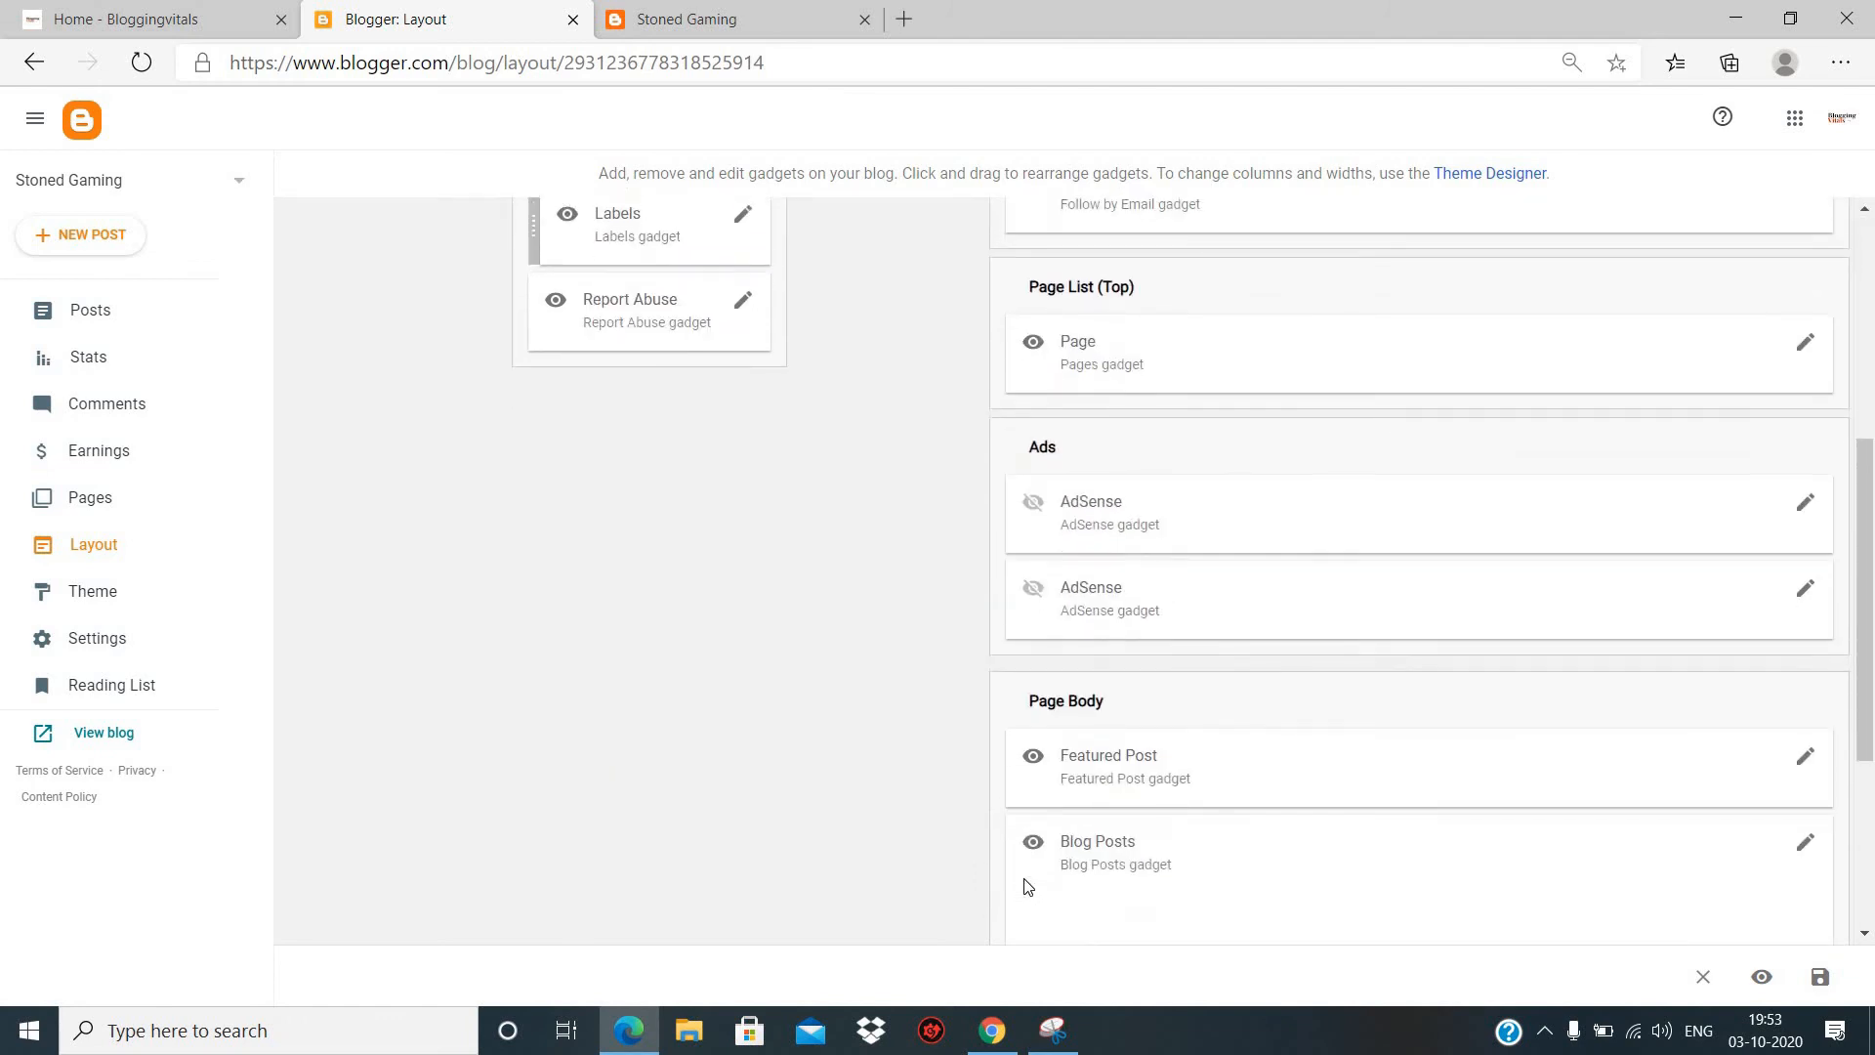
scroll(1025, 883, up, 5)
click(771, 18)
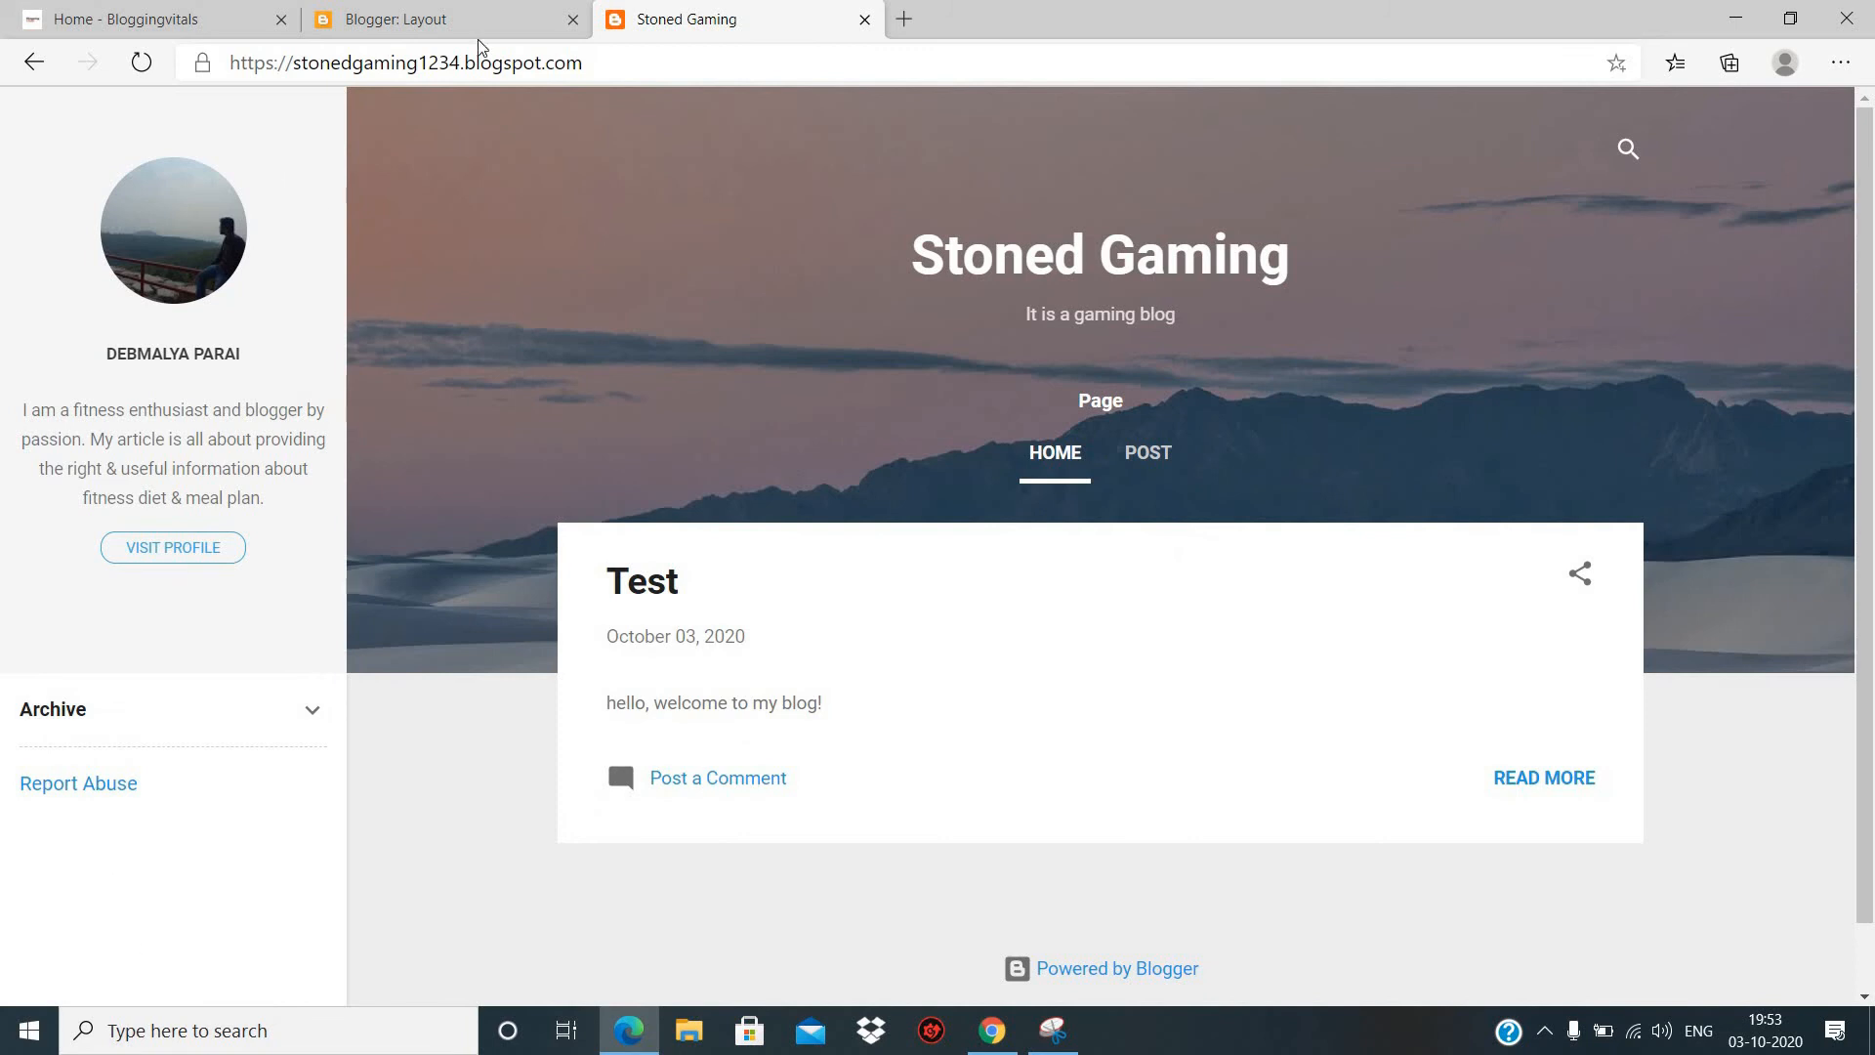
- Compare the layout's sidebar gadgets, such as About Me and Report Abuse, with the sidebar on the live blog
click(501, 11)
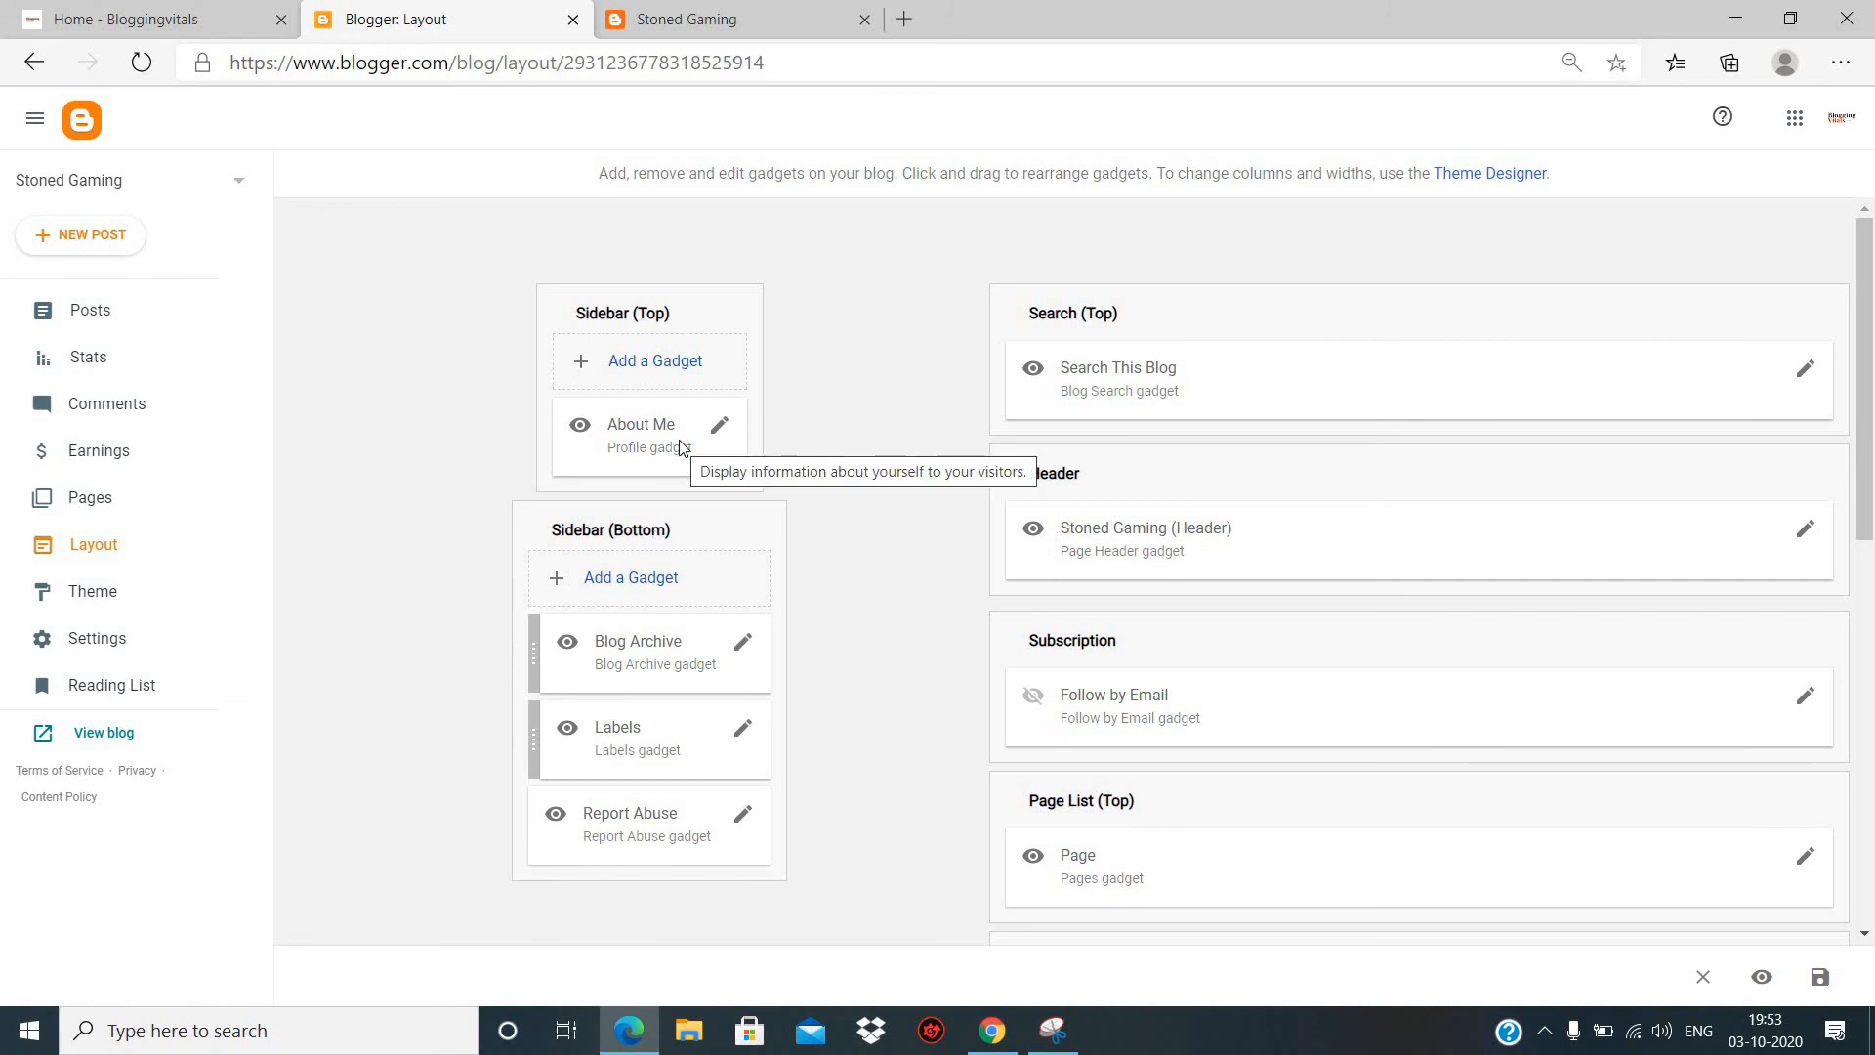
click(103, 733)
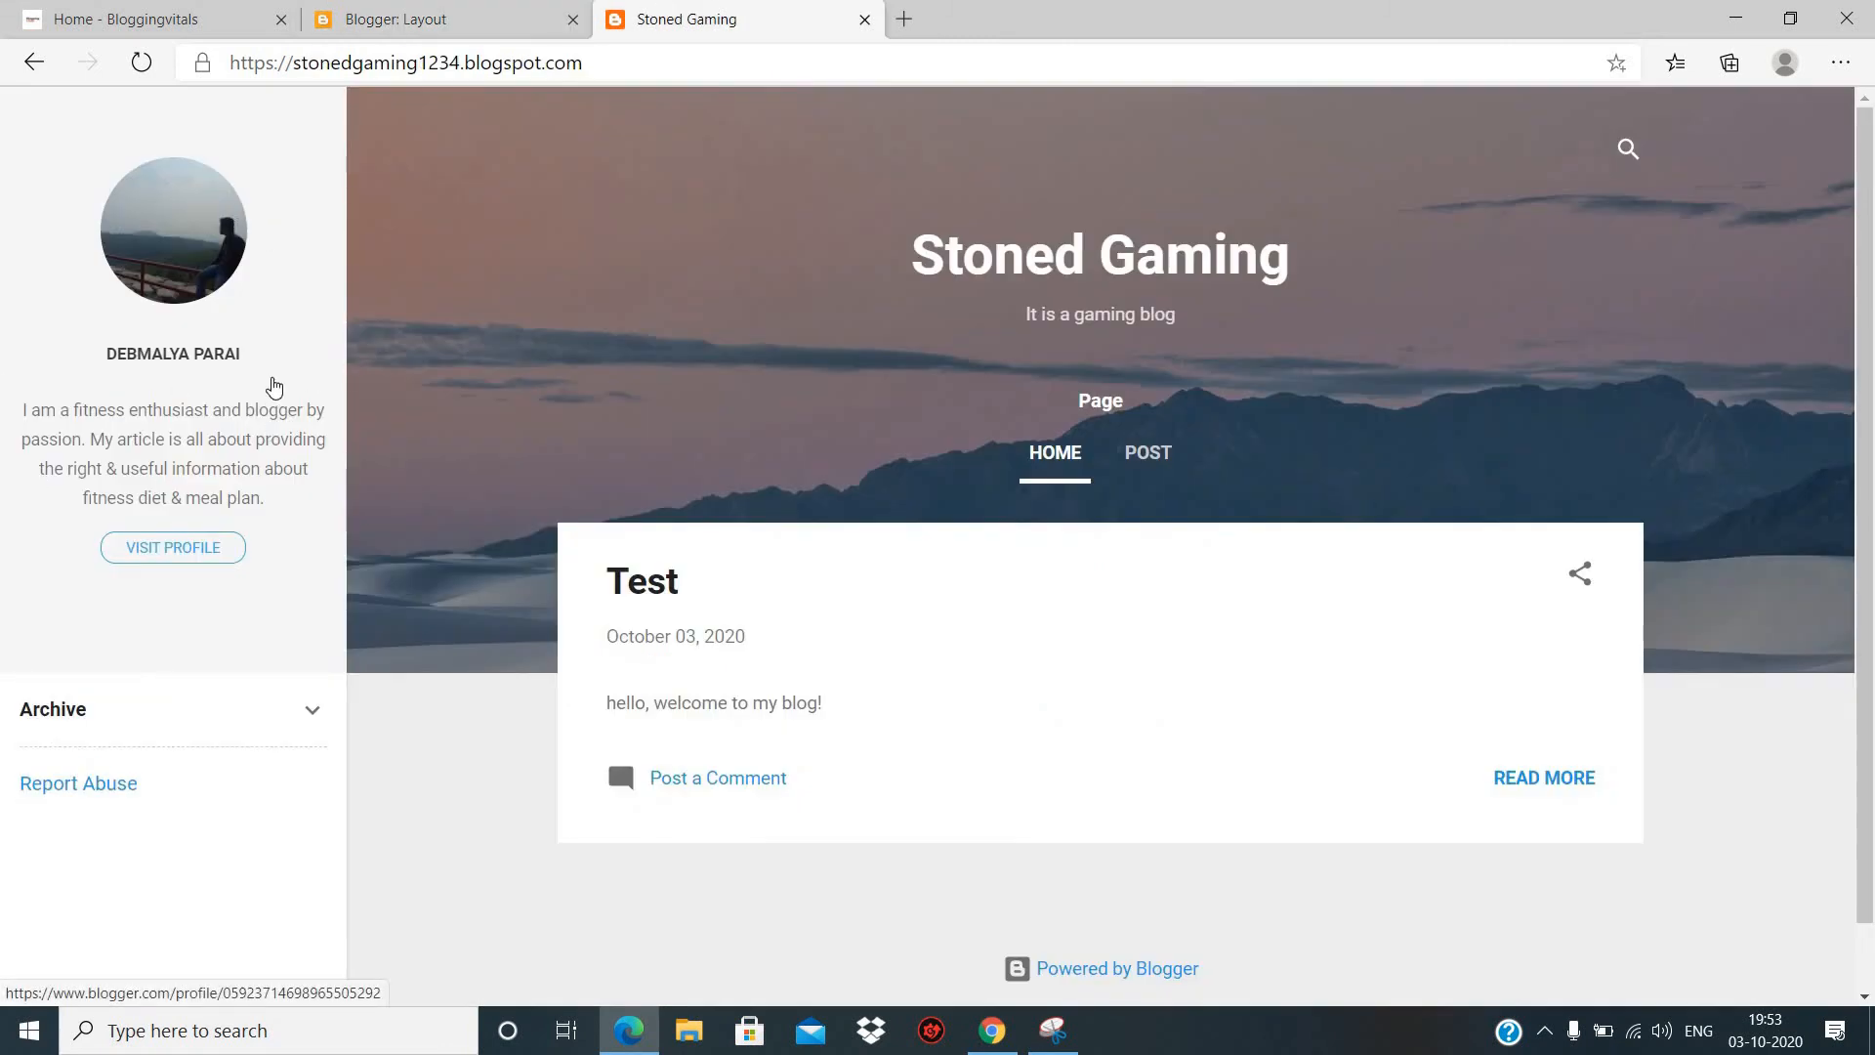
click(491, 32)
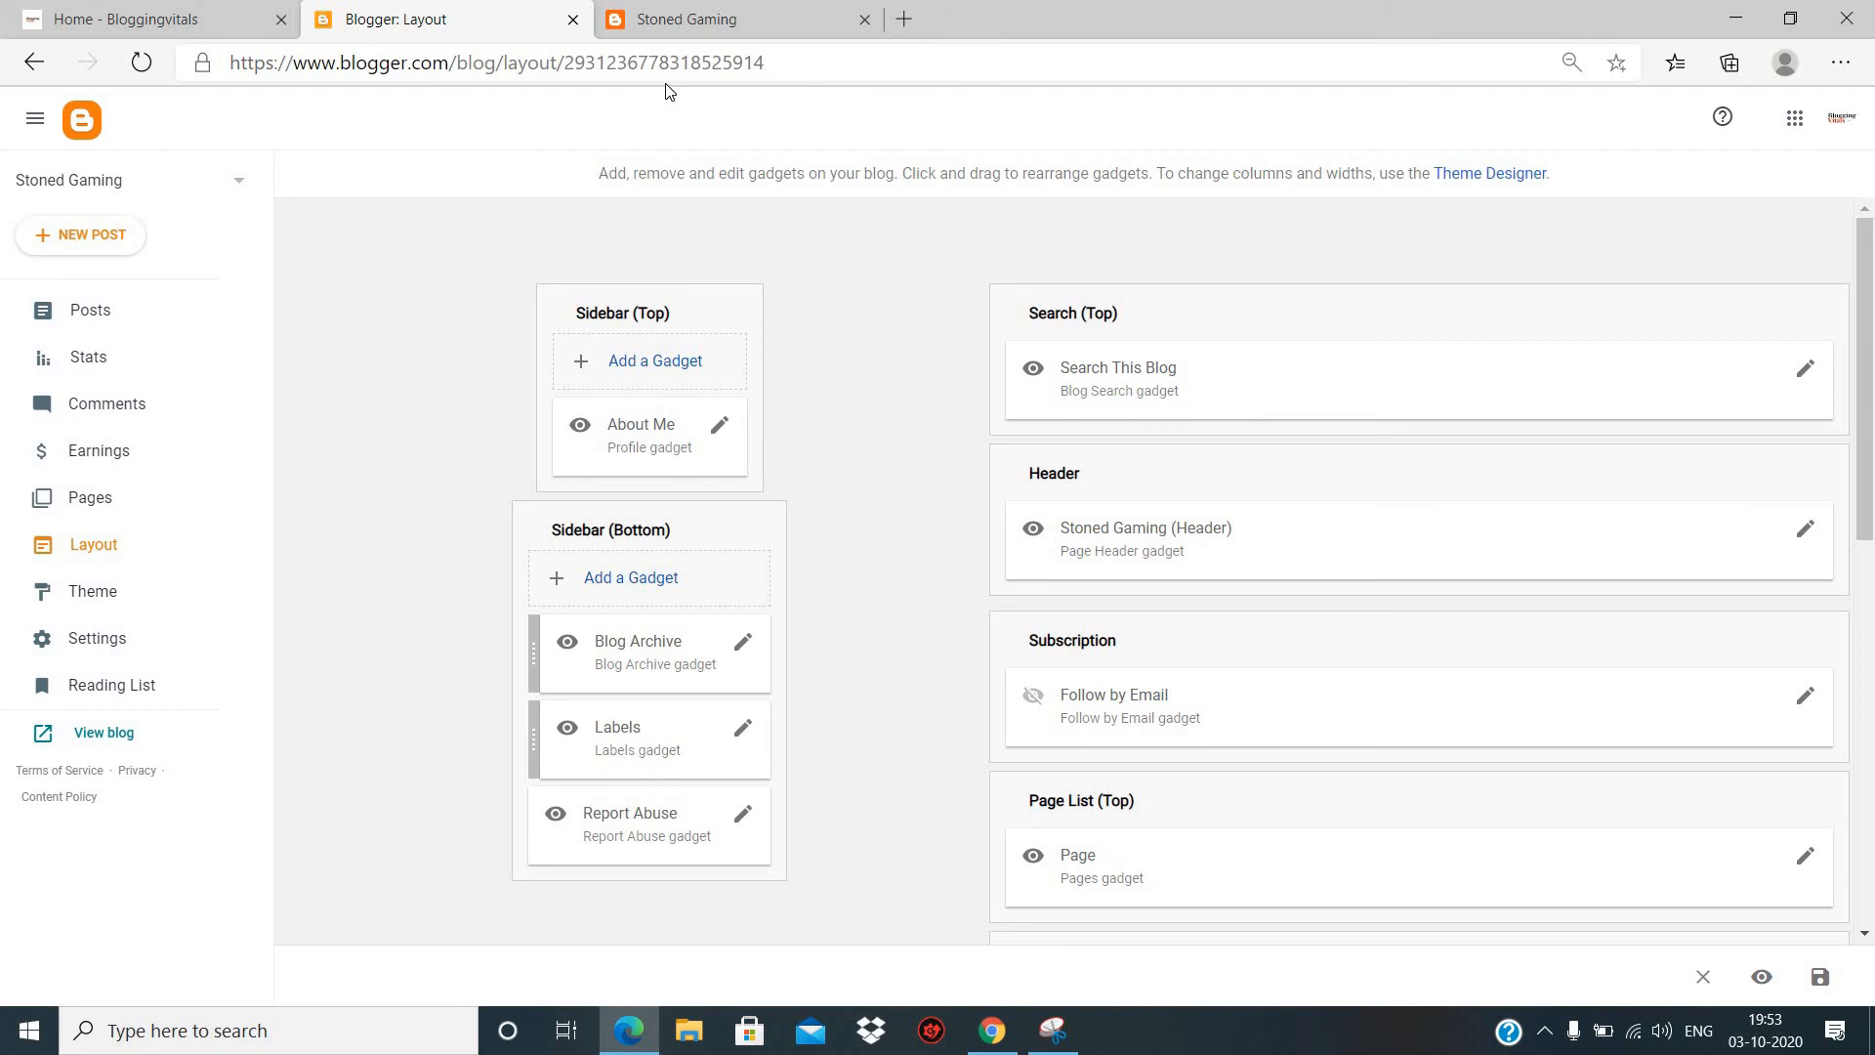
click(694, 28)
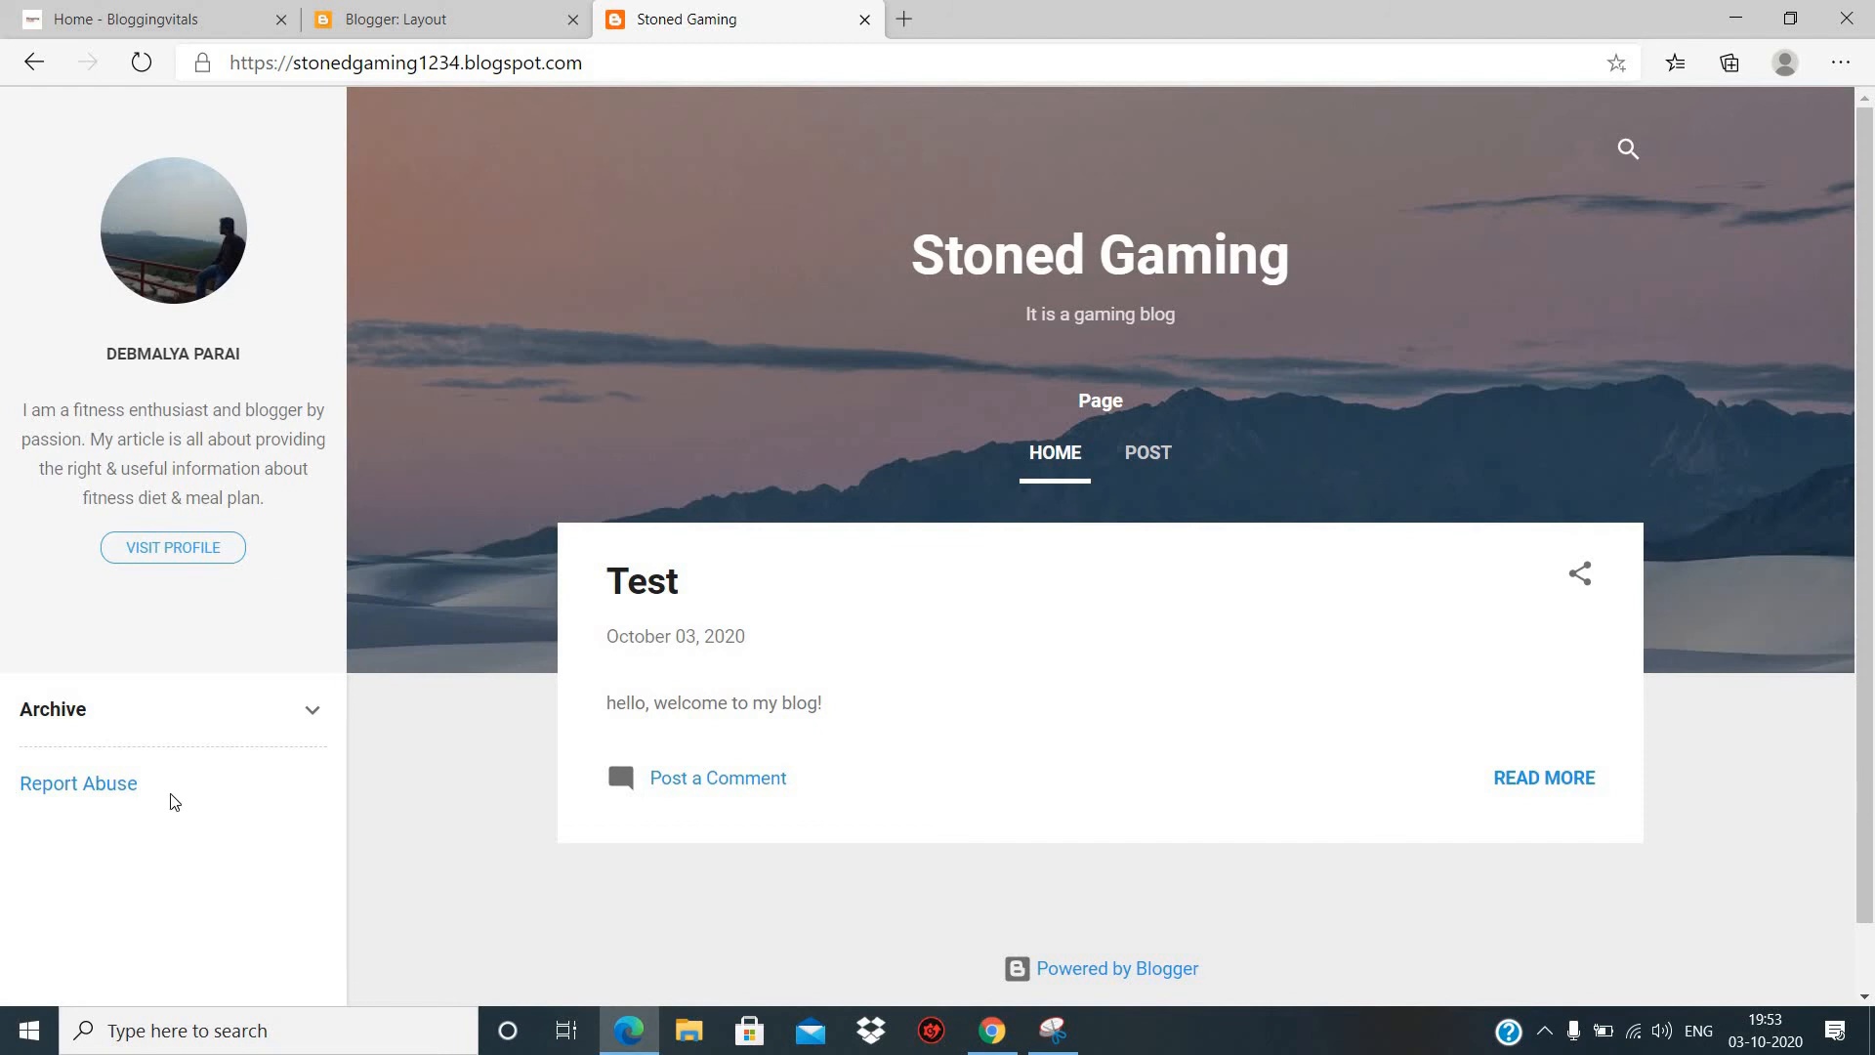
- Examine the layout's Header, Subscription, Page List and Ads sections, and compare them with the live blog
click(496, 19)
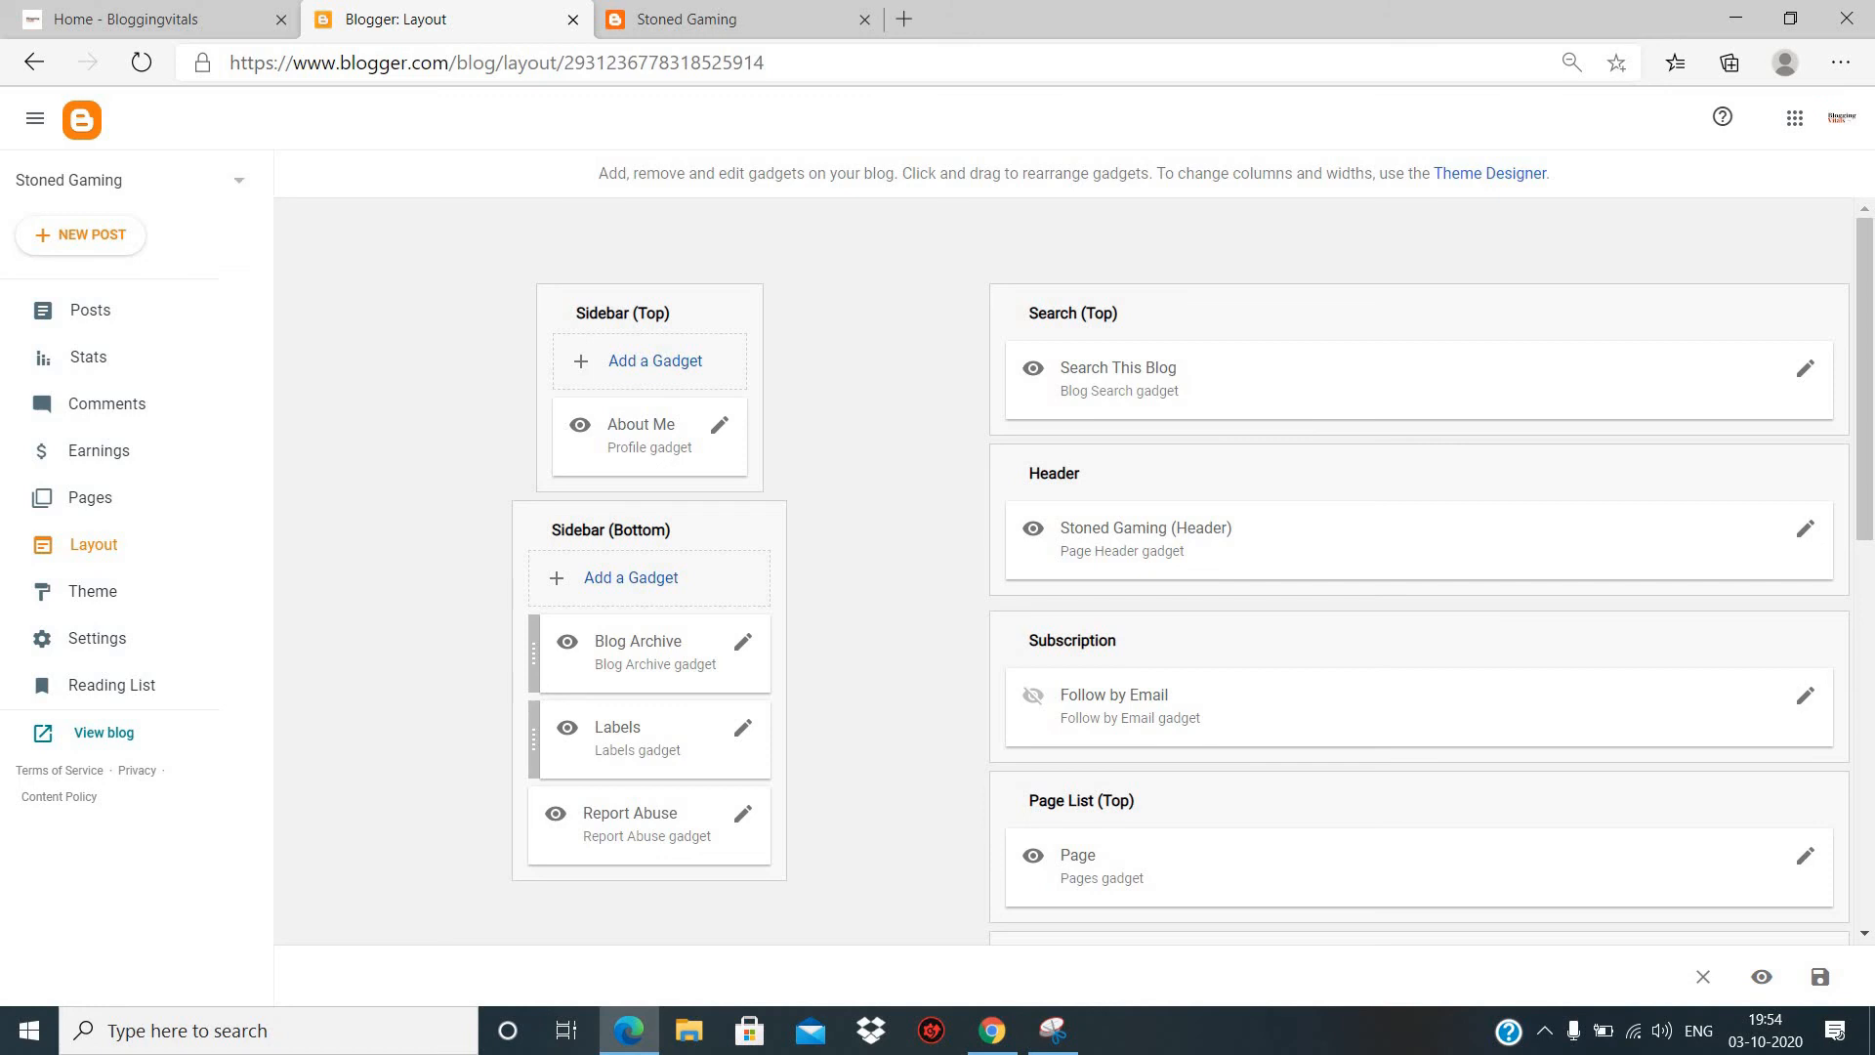
scroll(1101, 647, down, 2)
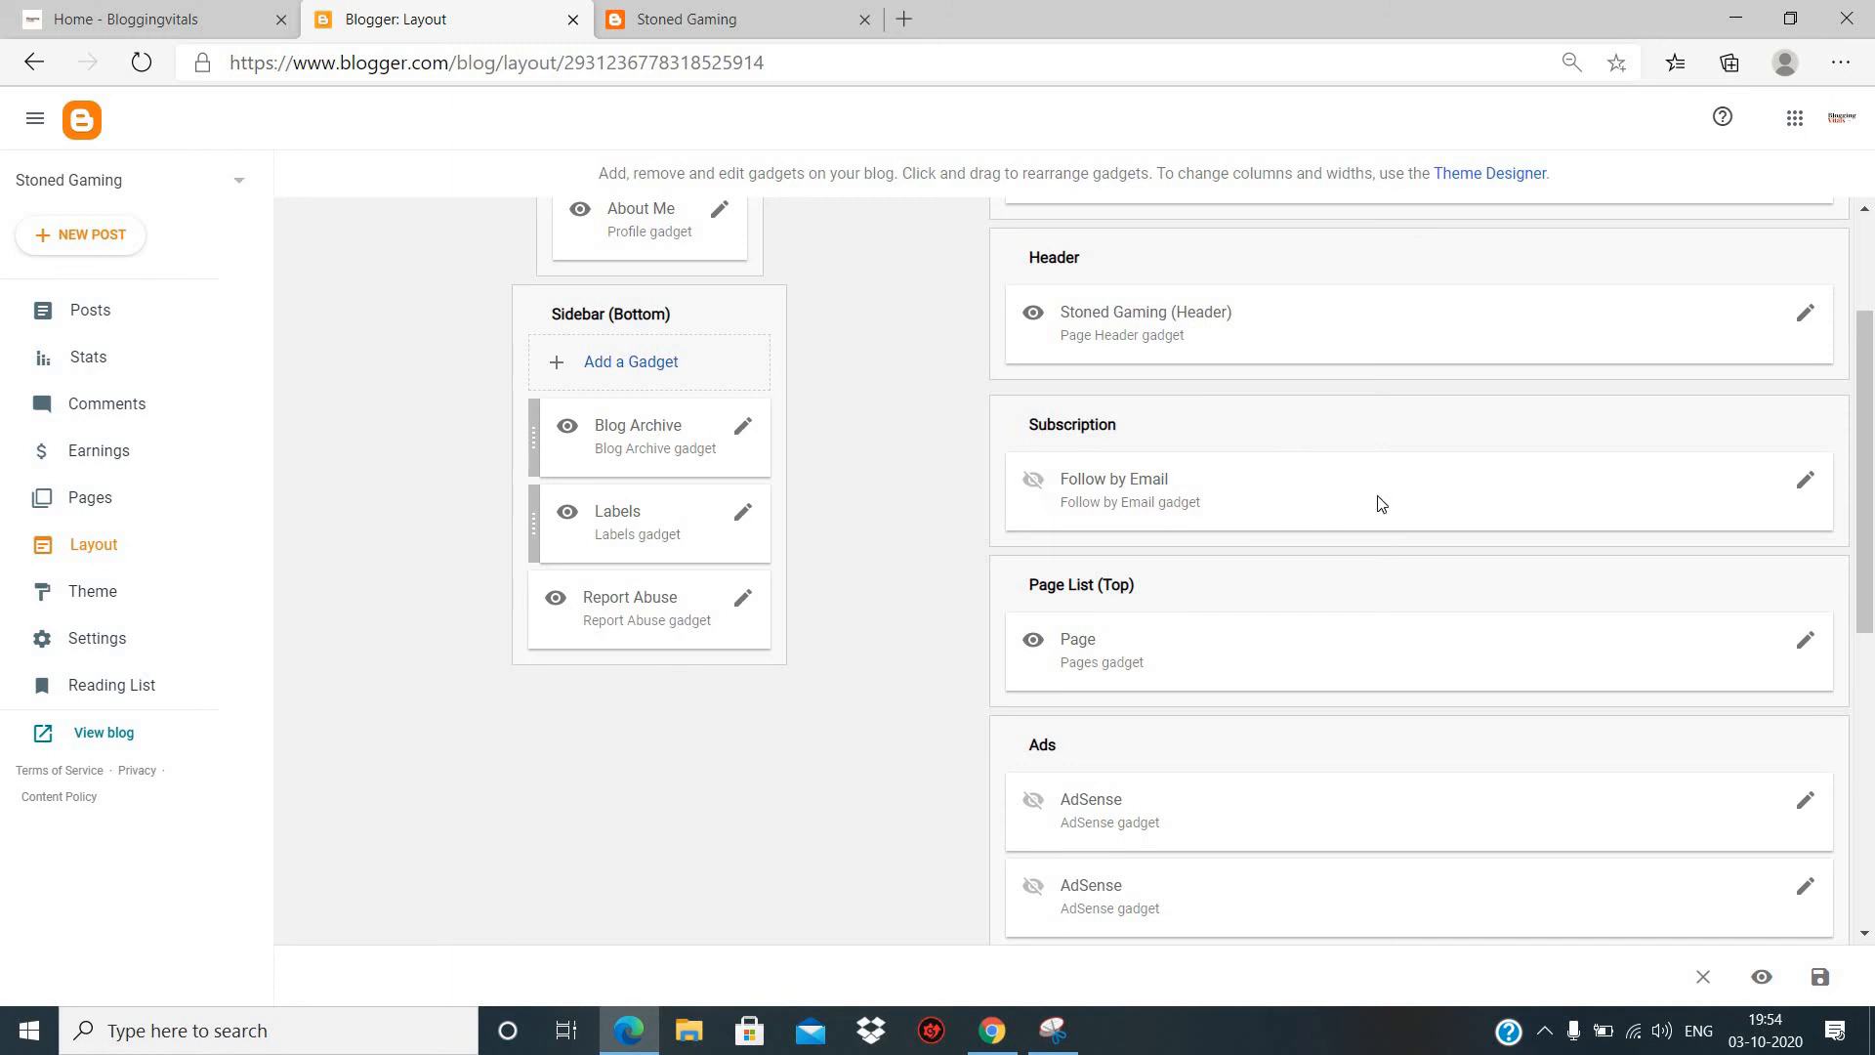
scroll(1101, 473, down, 1)
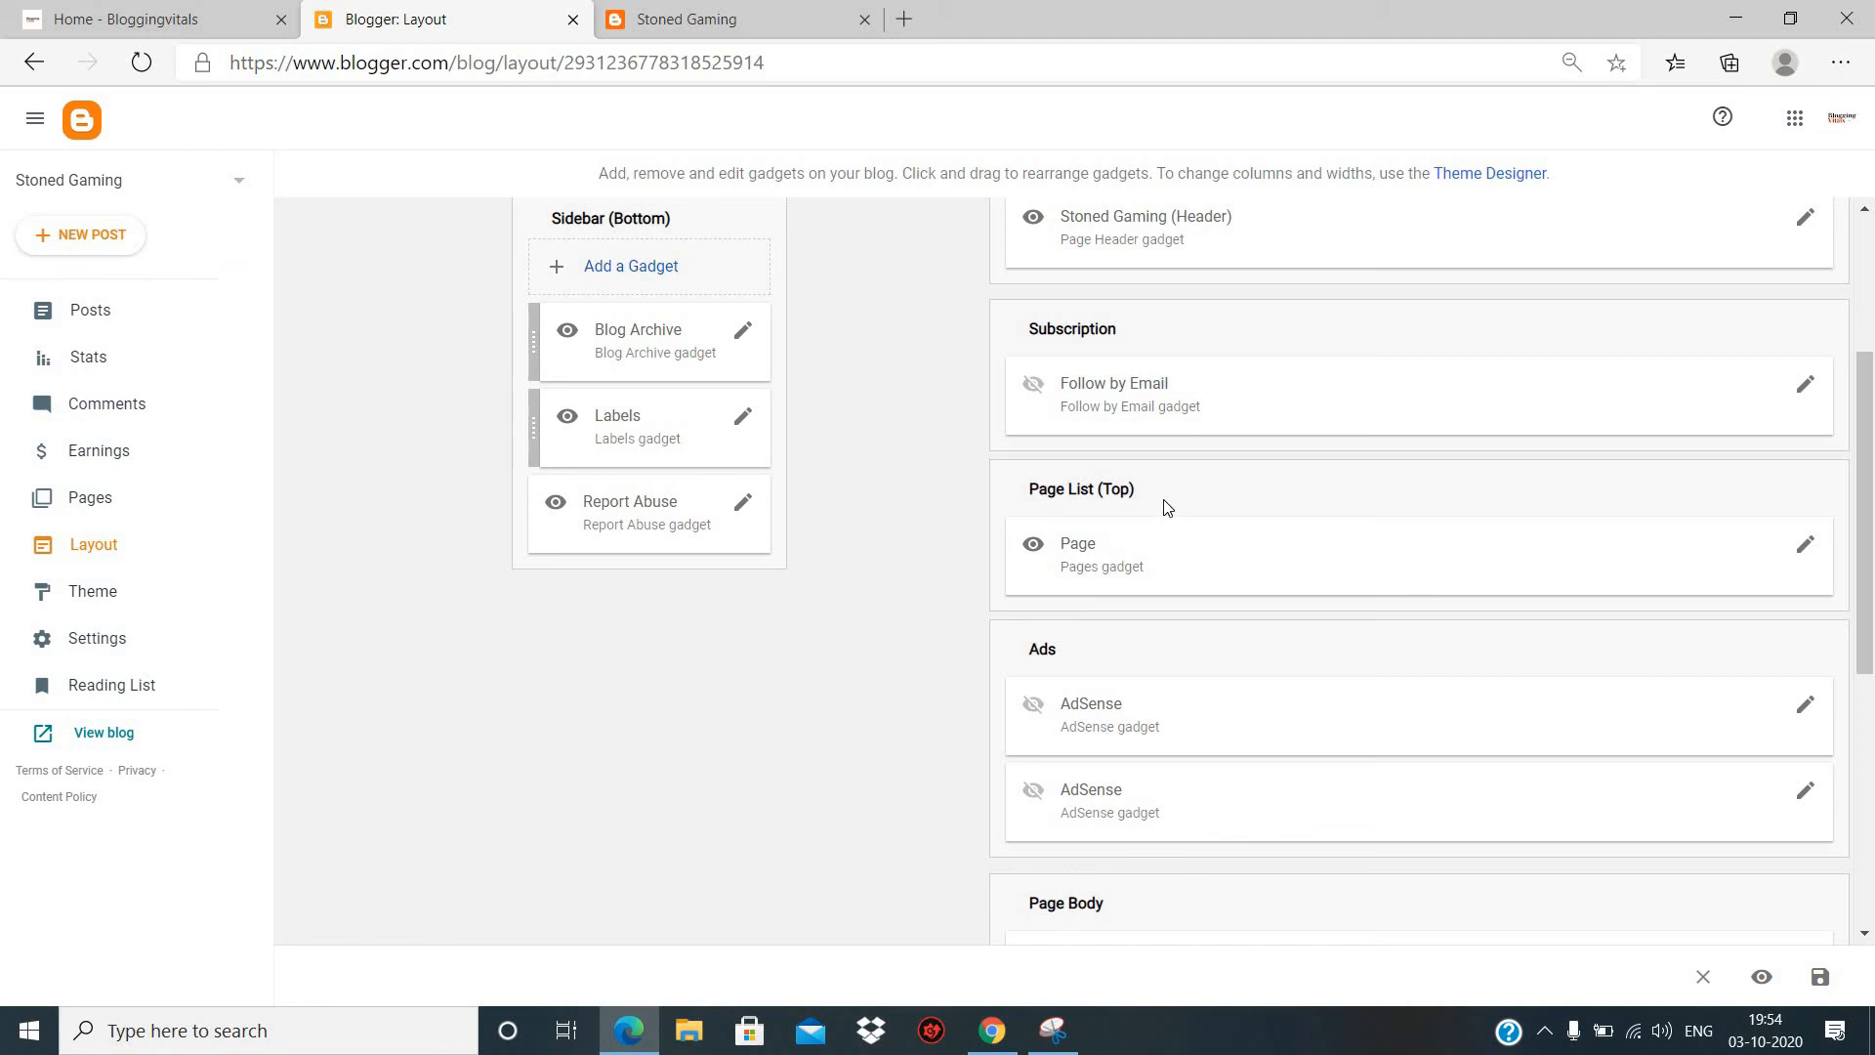
click(799, 22)
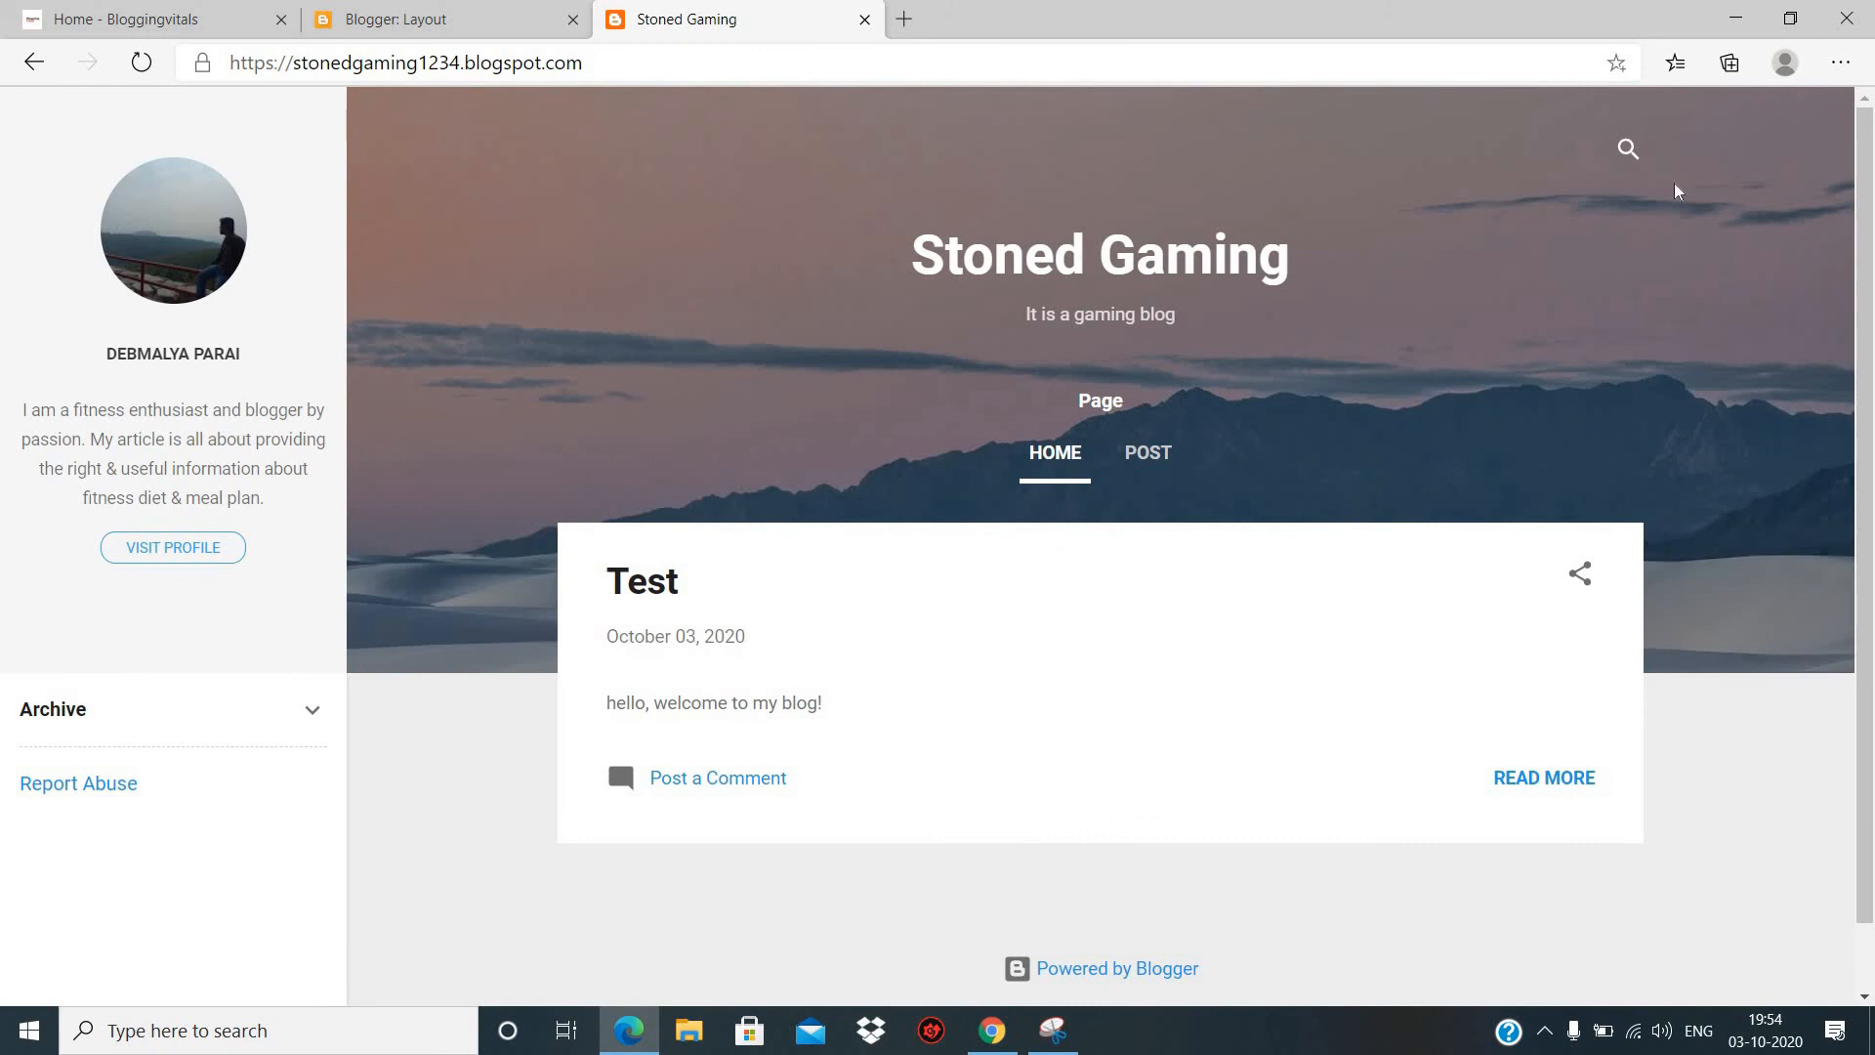
- Look over the live blog's footer and compare it with the layout's Page Body and Footer gadgets
scroll(1437, 209, down, 1)
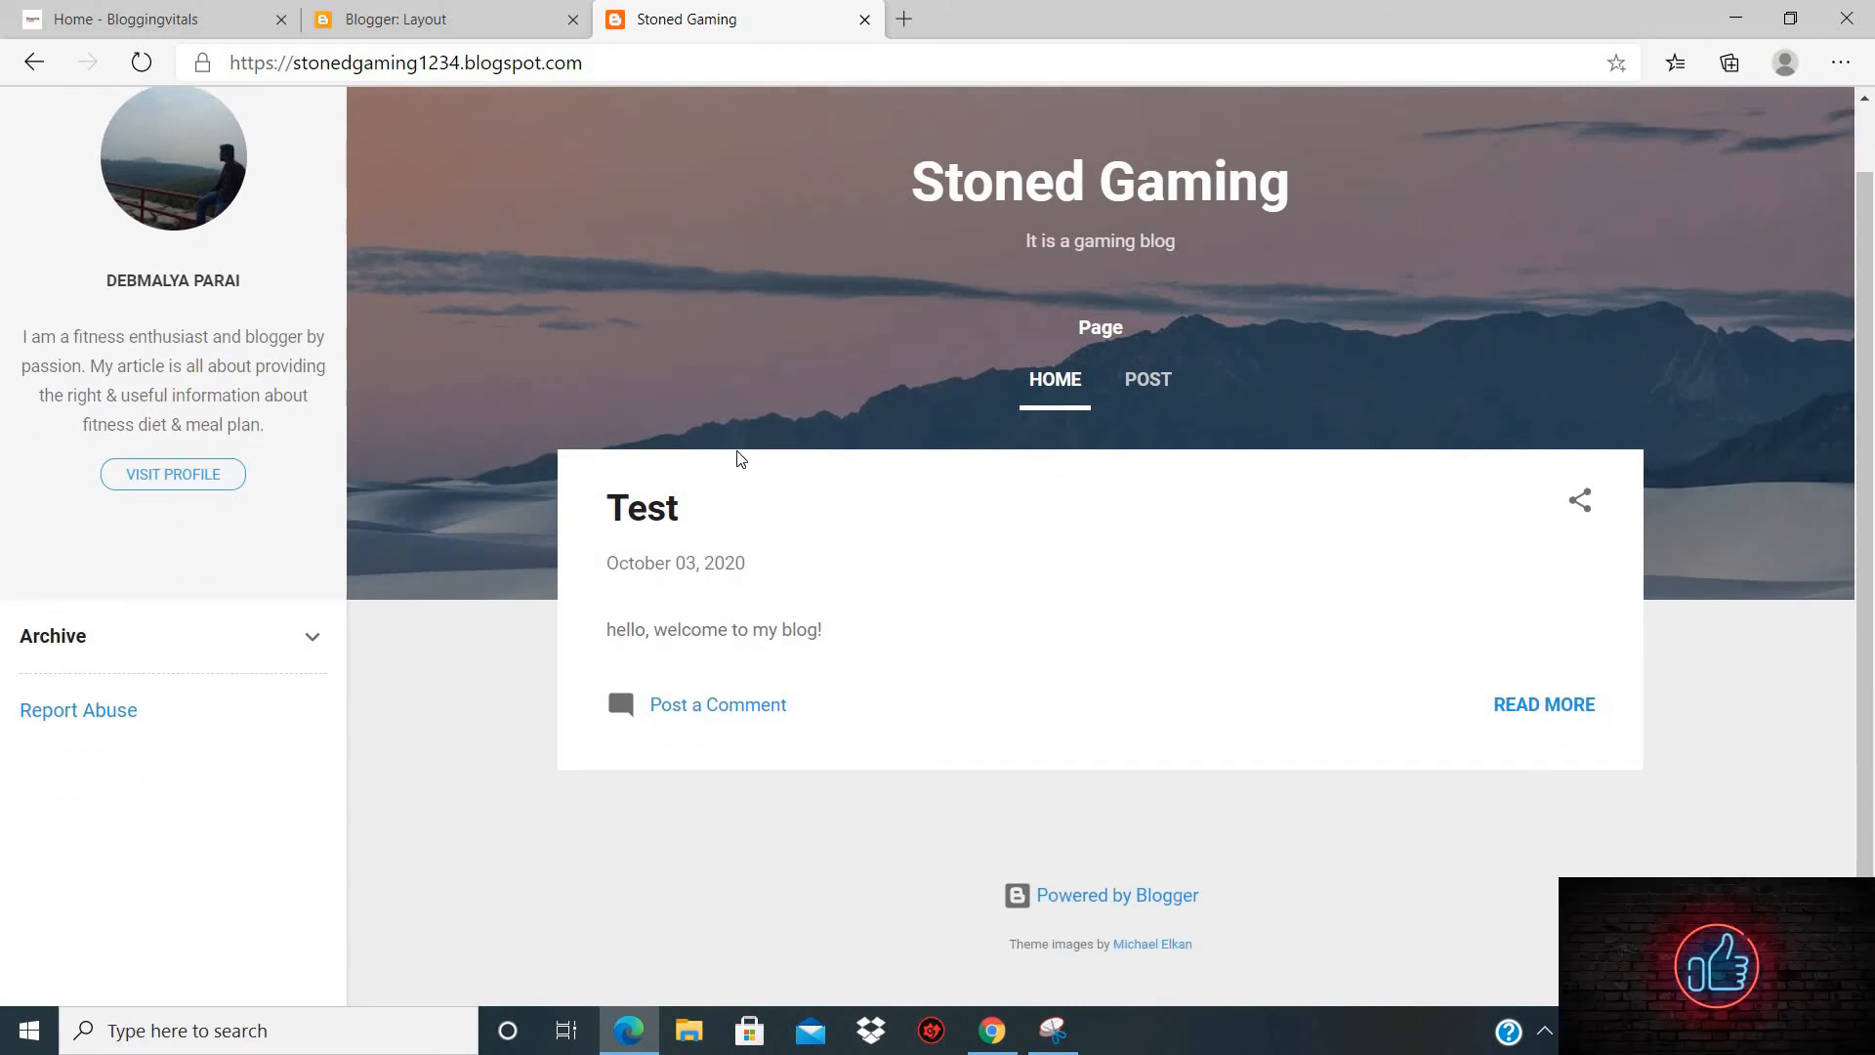
click(410, 19)
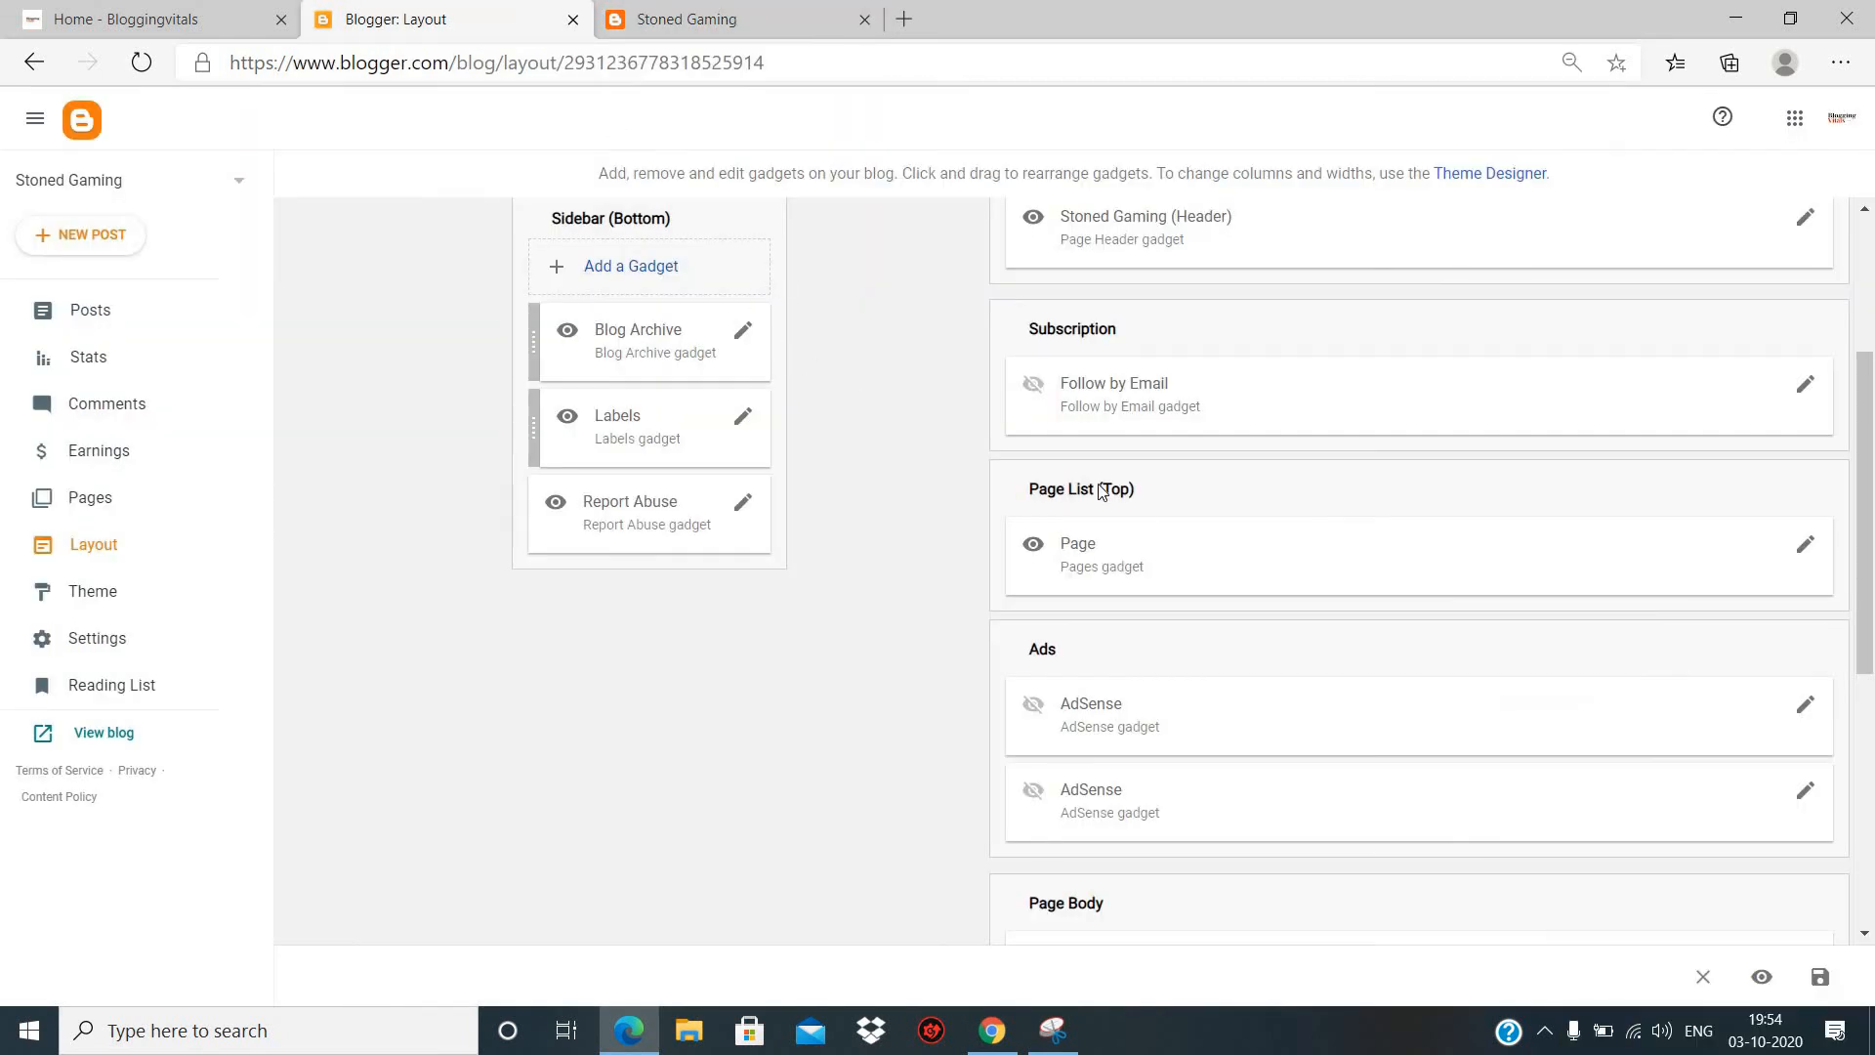
scroll(1143, 515, down, 3)
scroll(1139, 511, down, 3)
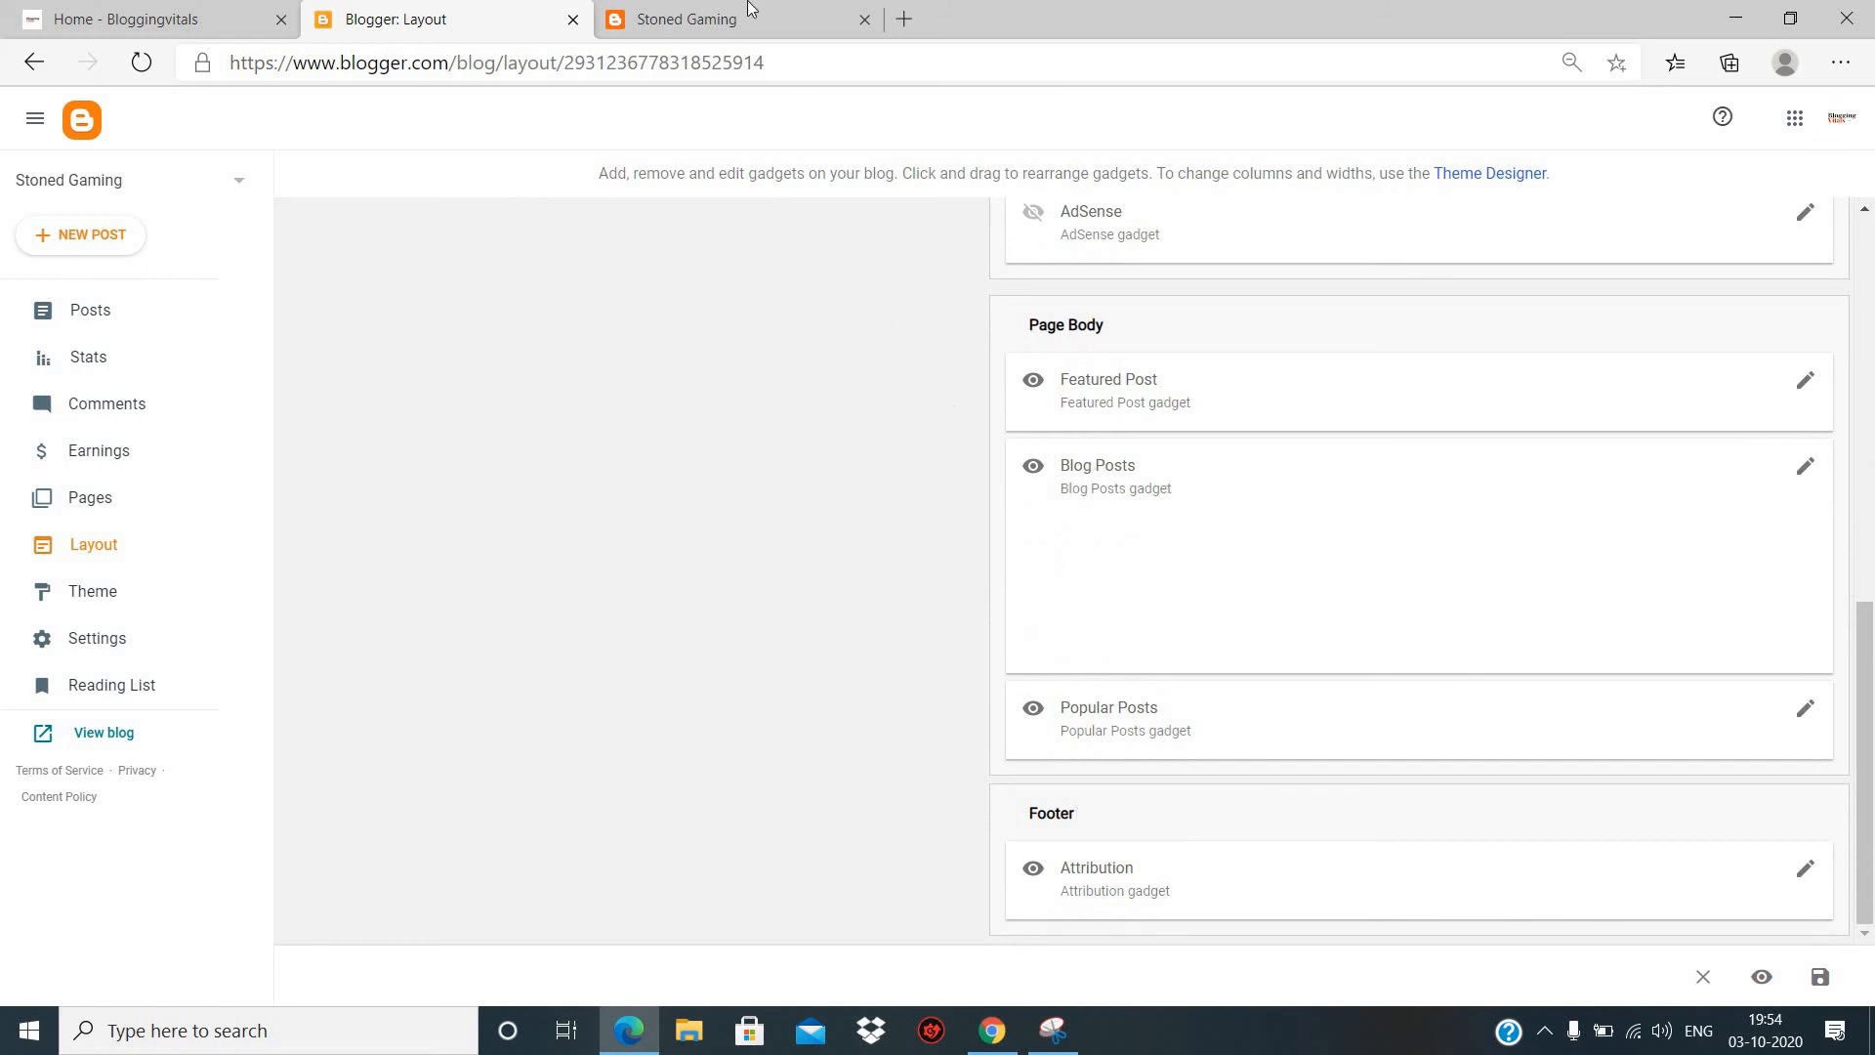
scroll(576, 342, up, 9)
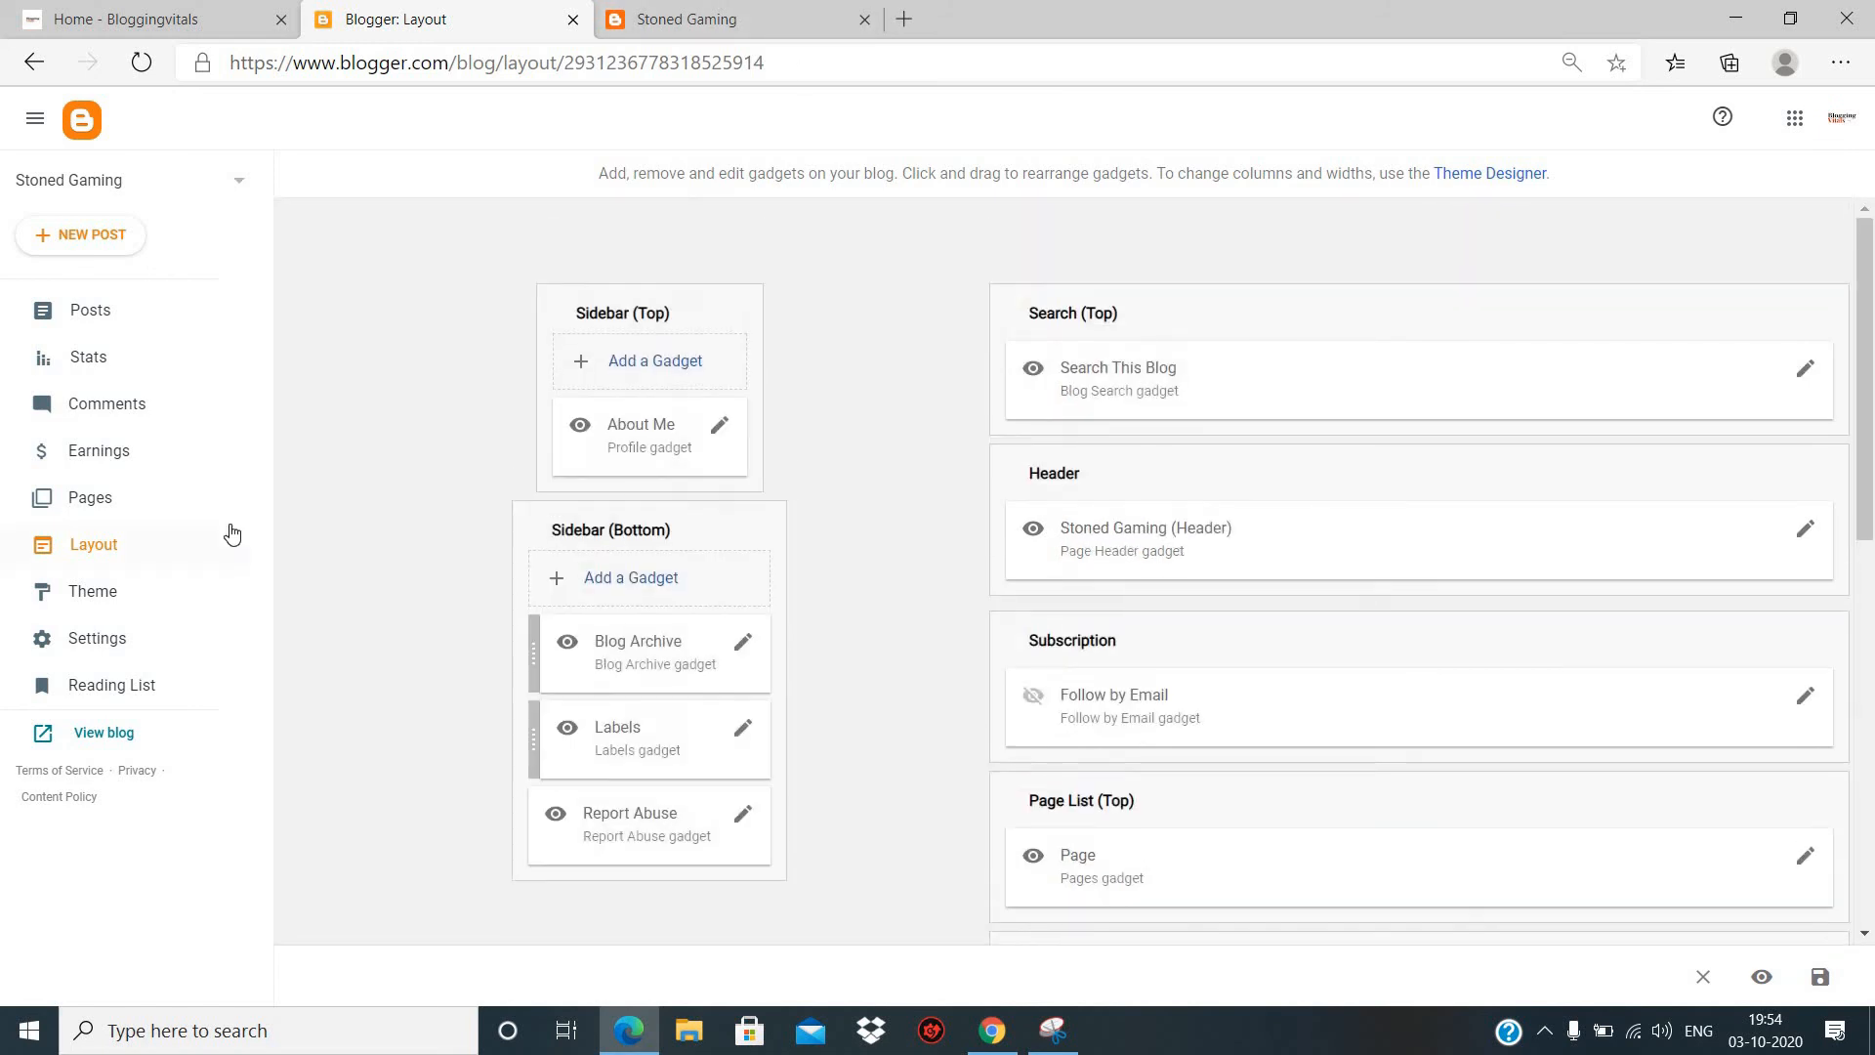
- Browse the blog's theme gallery from Contempo through Dynamic Views, Picture Window and Watermark to the Travel themes
click(83, 610)
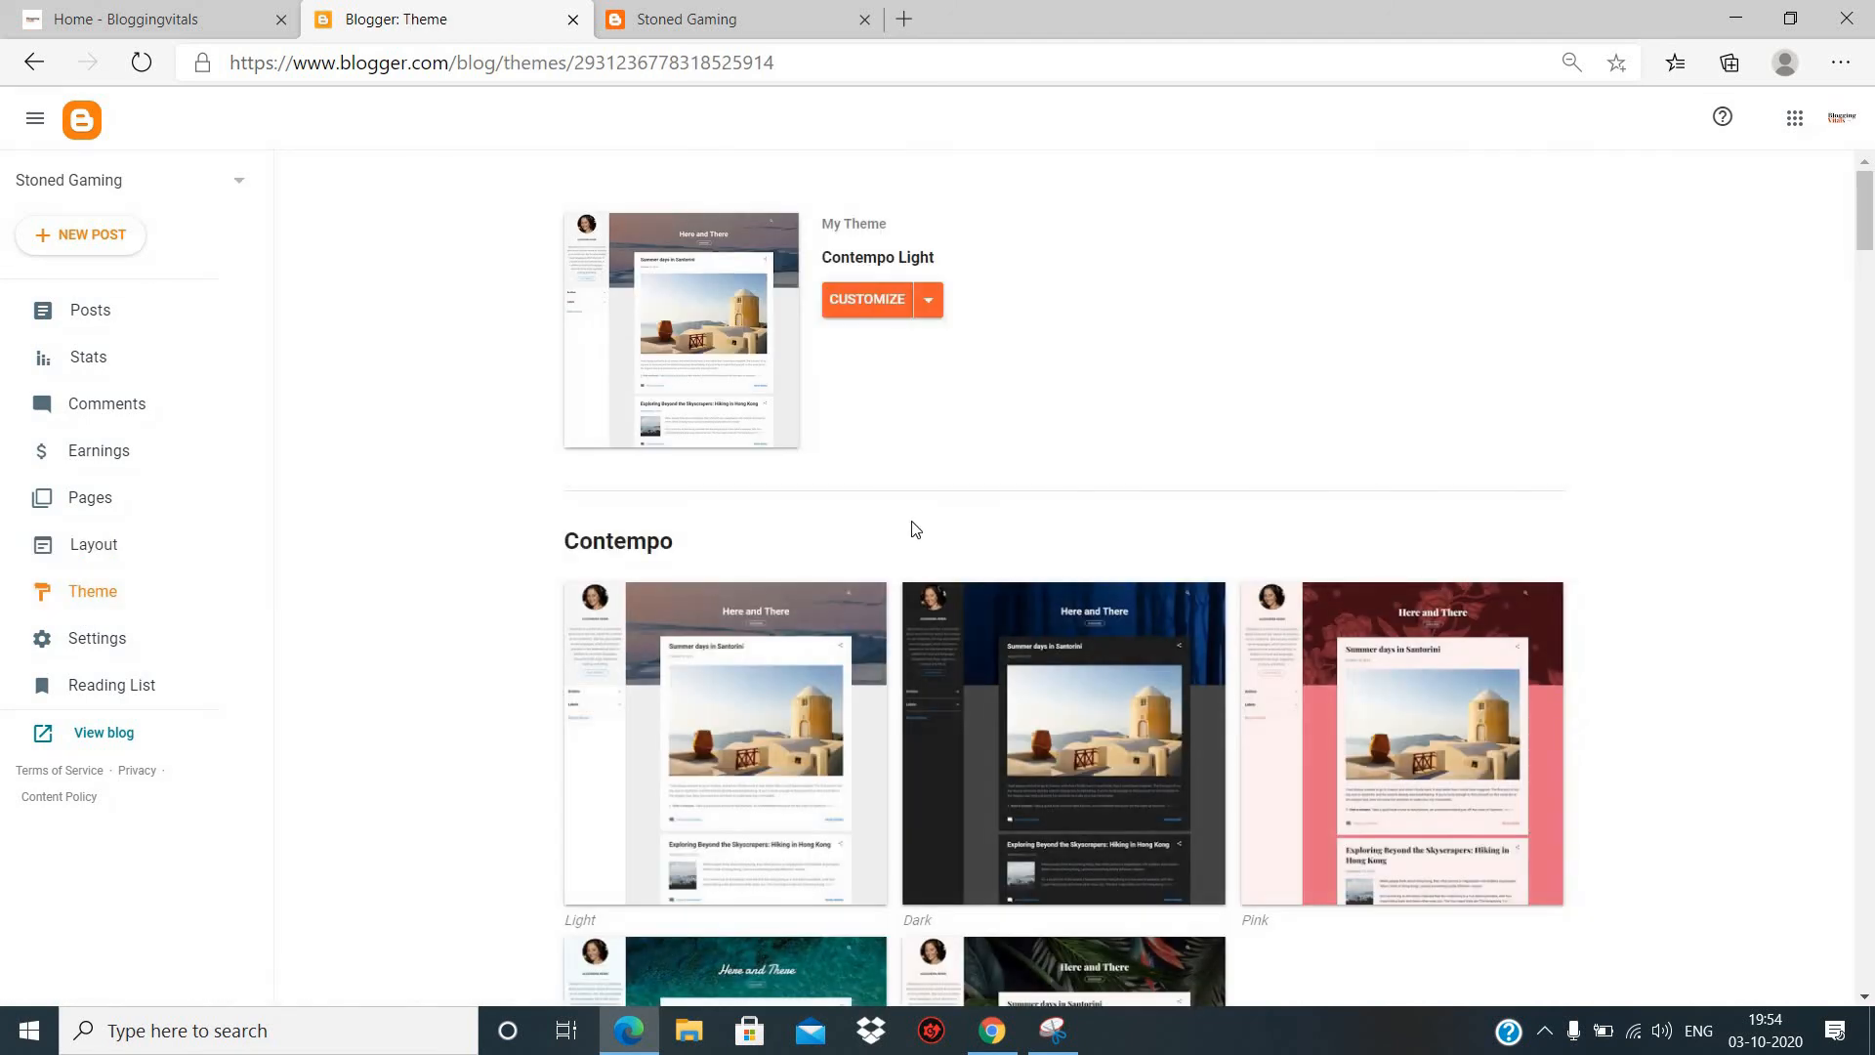
scroll(915, 529, down, 3)
scroll(915, 528, up, 3)
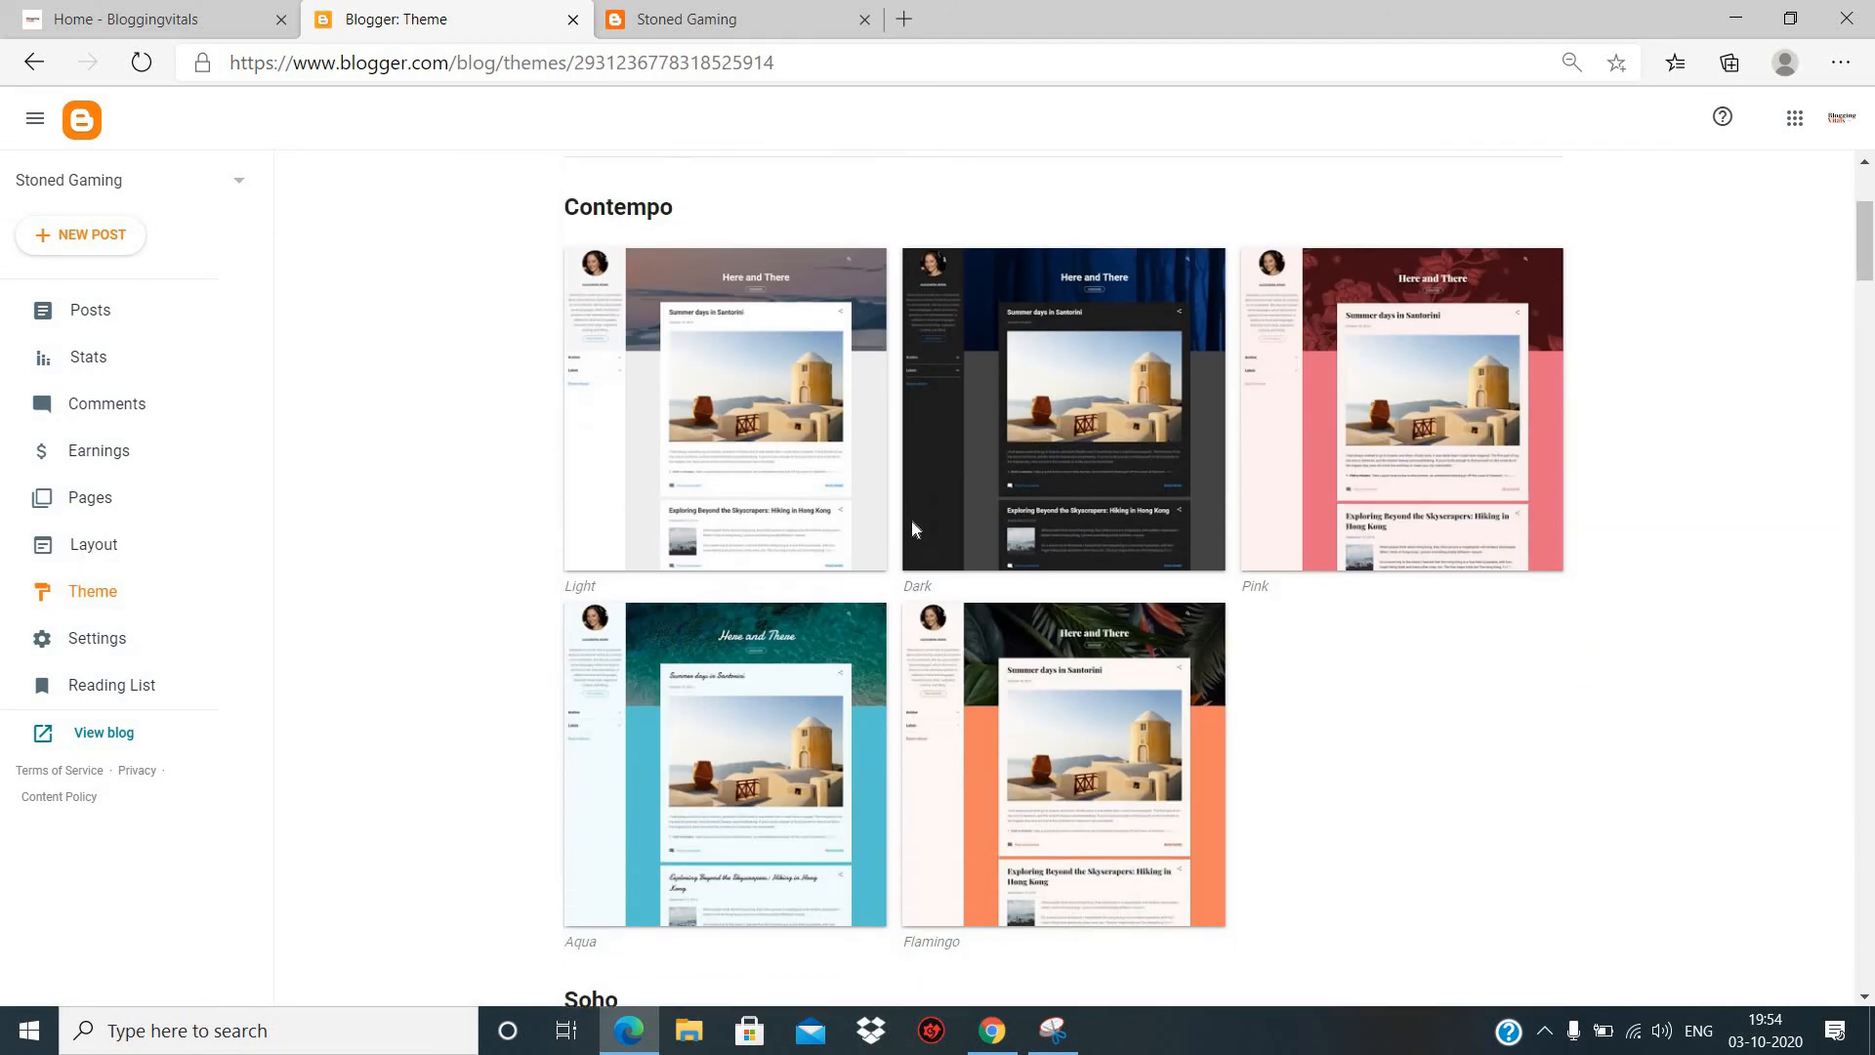
scroll(915, 528, down, 20)
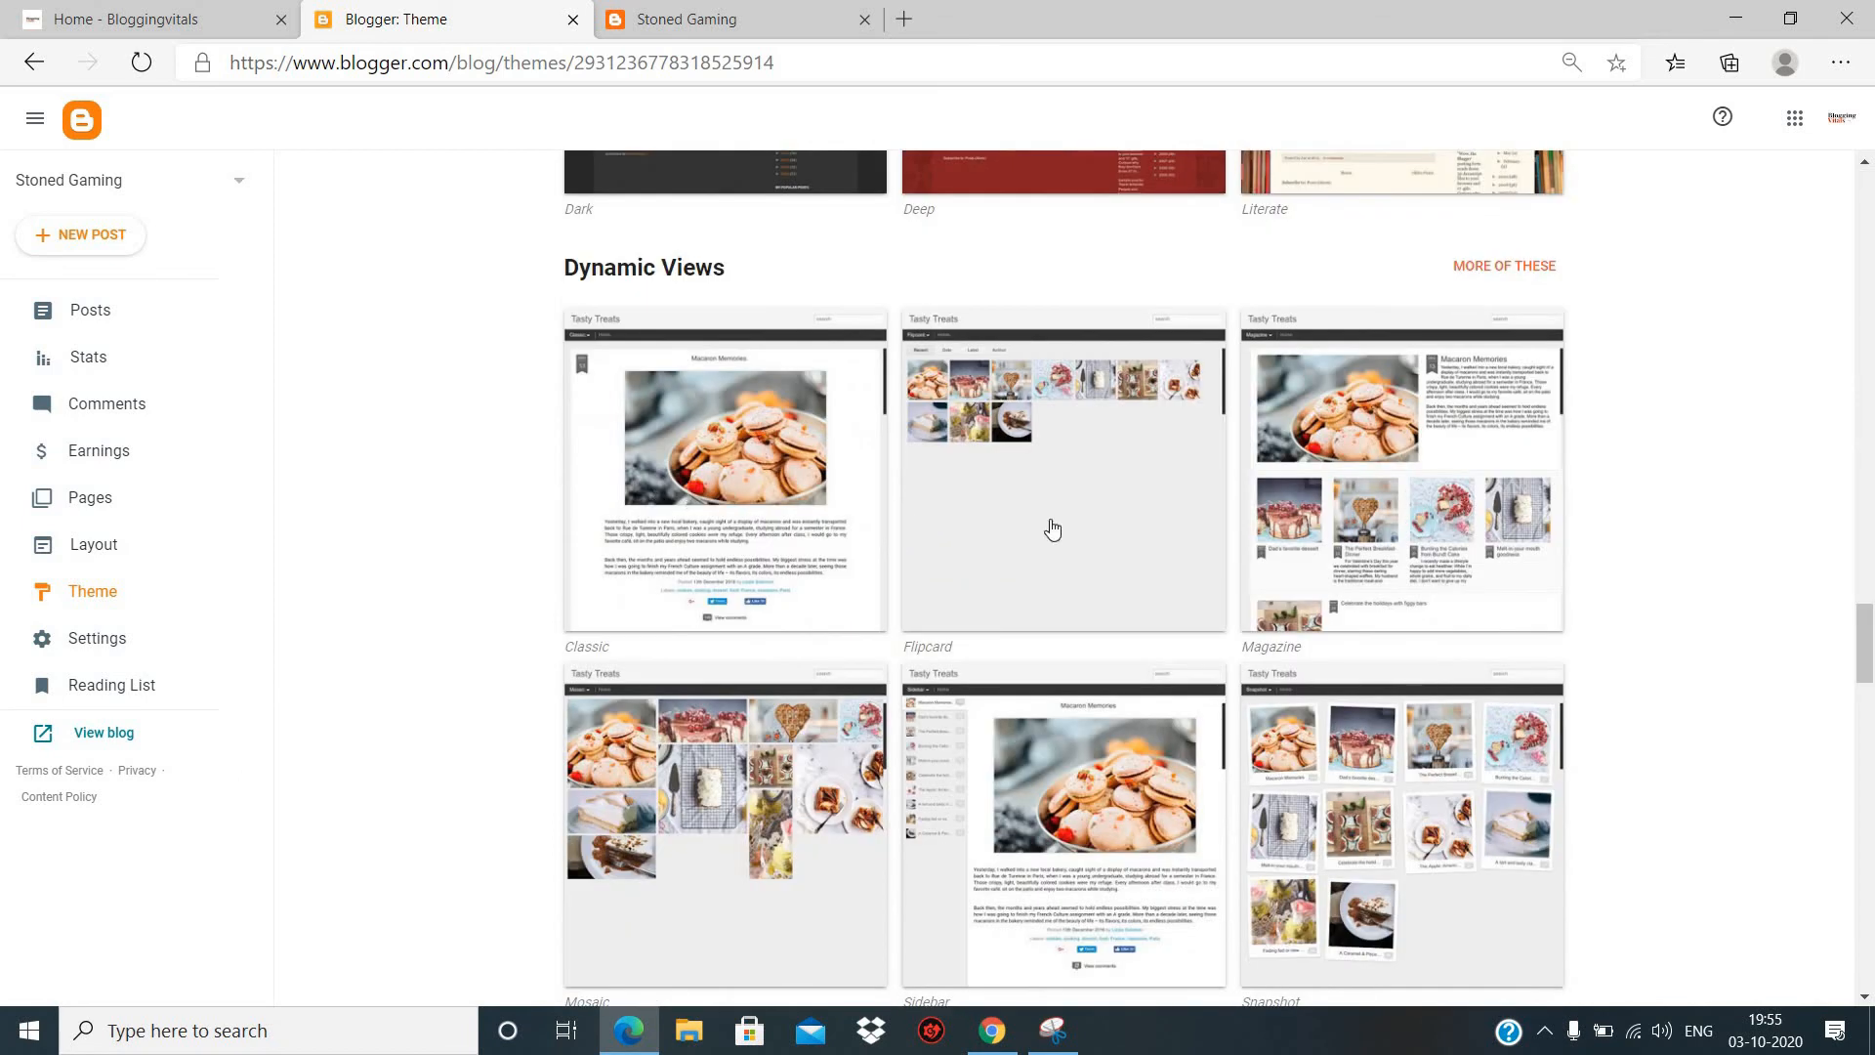
scroll(943, 556, down, 2)
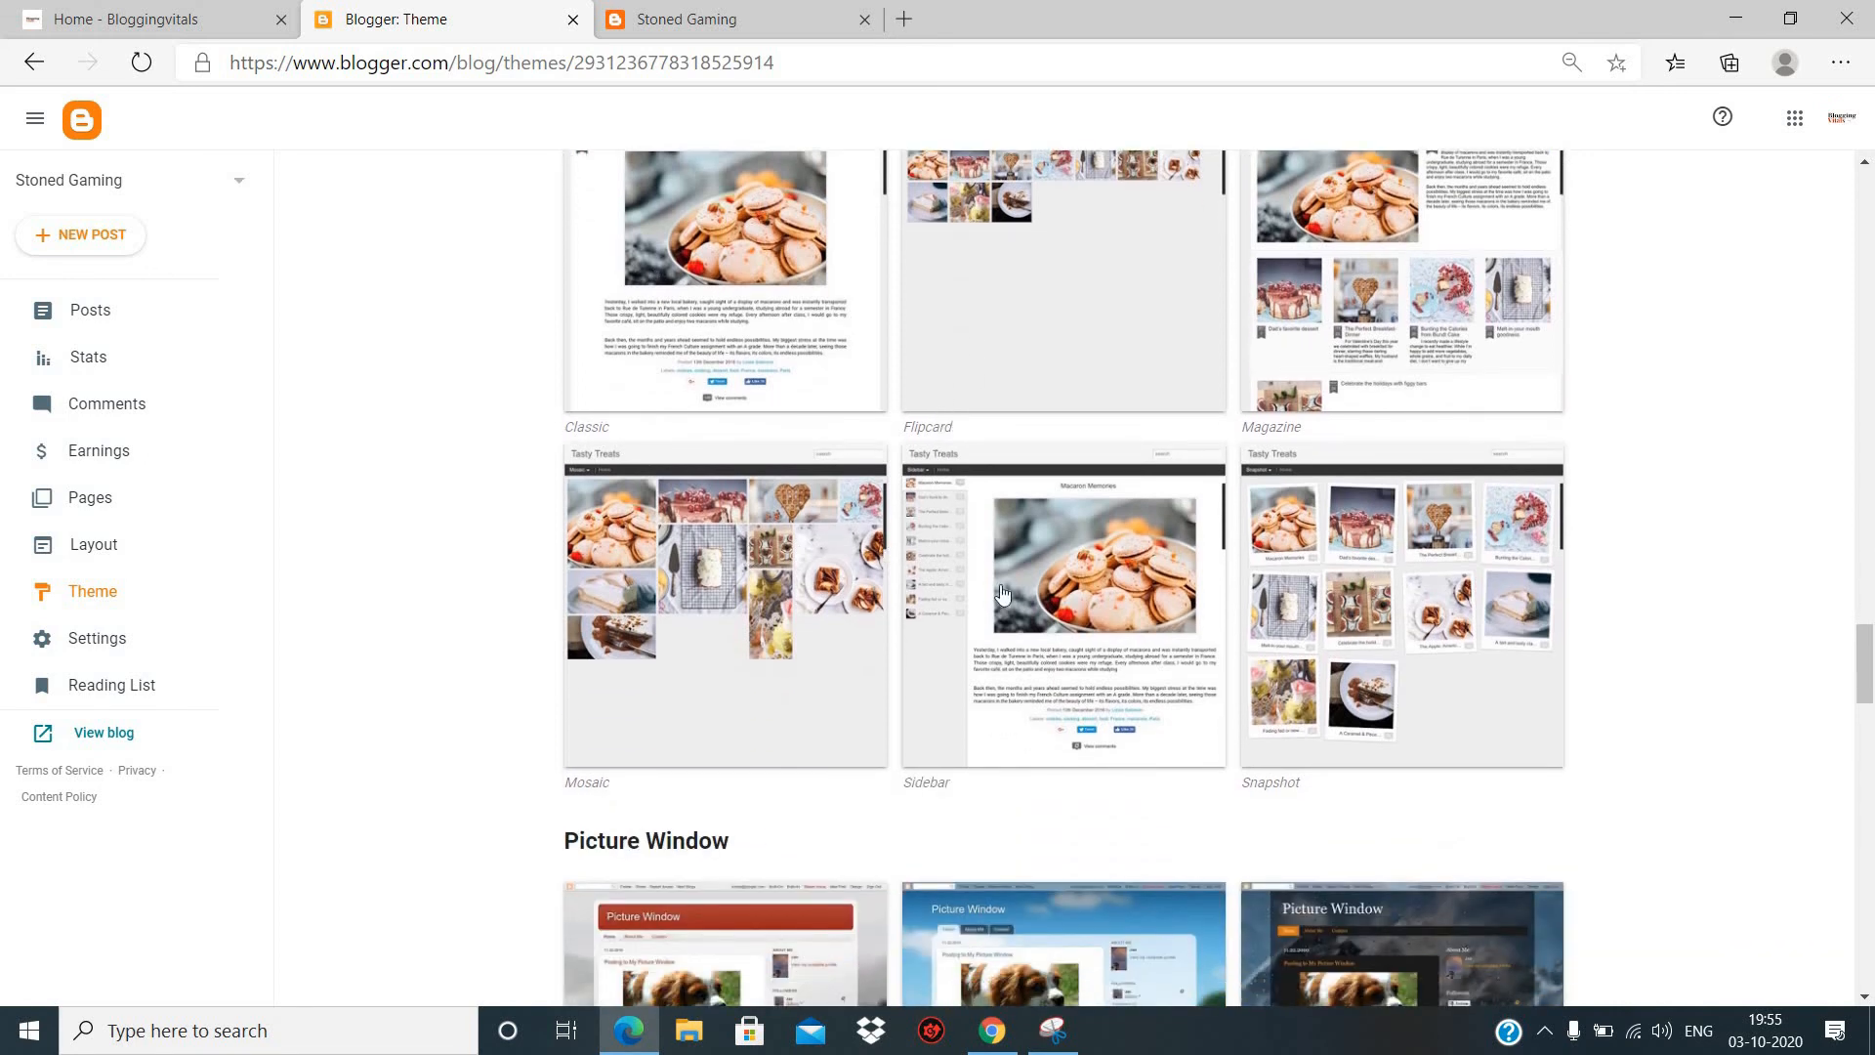
scroll(1002, 593, down, 4)
scroll(697, 595, down, 2)
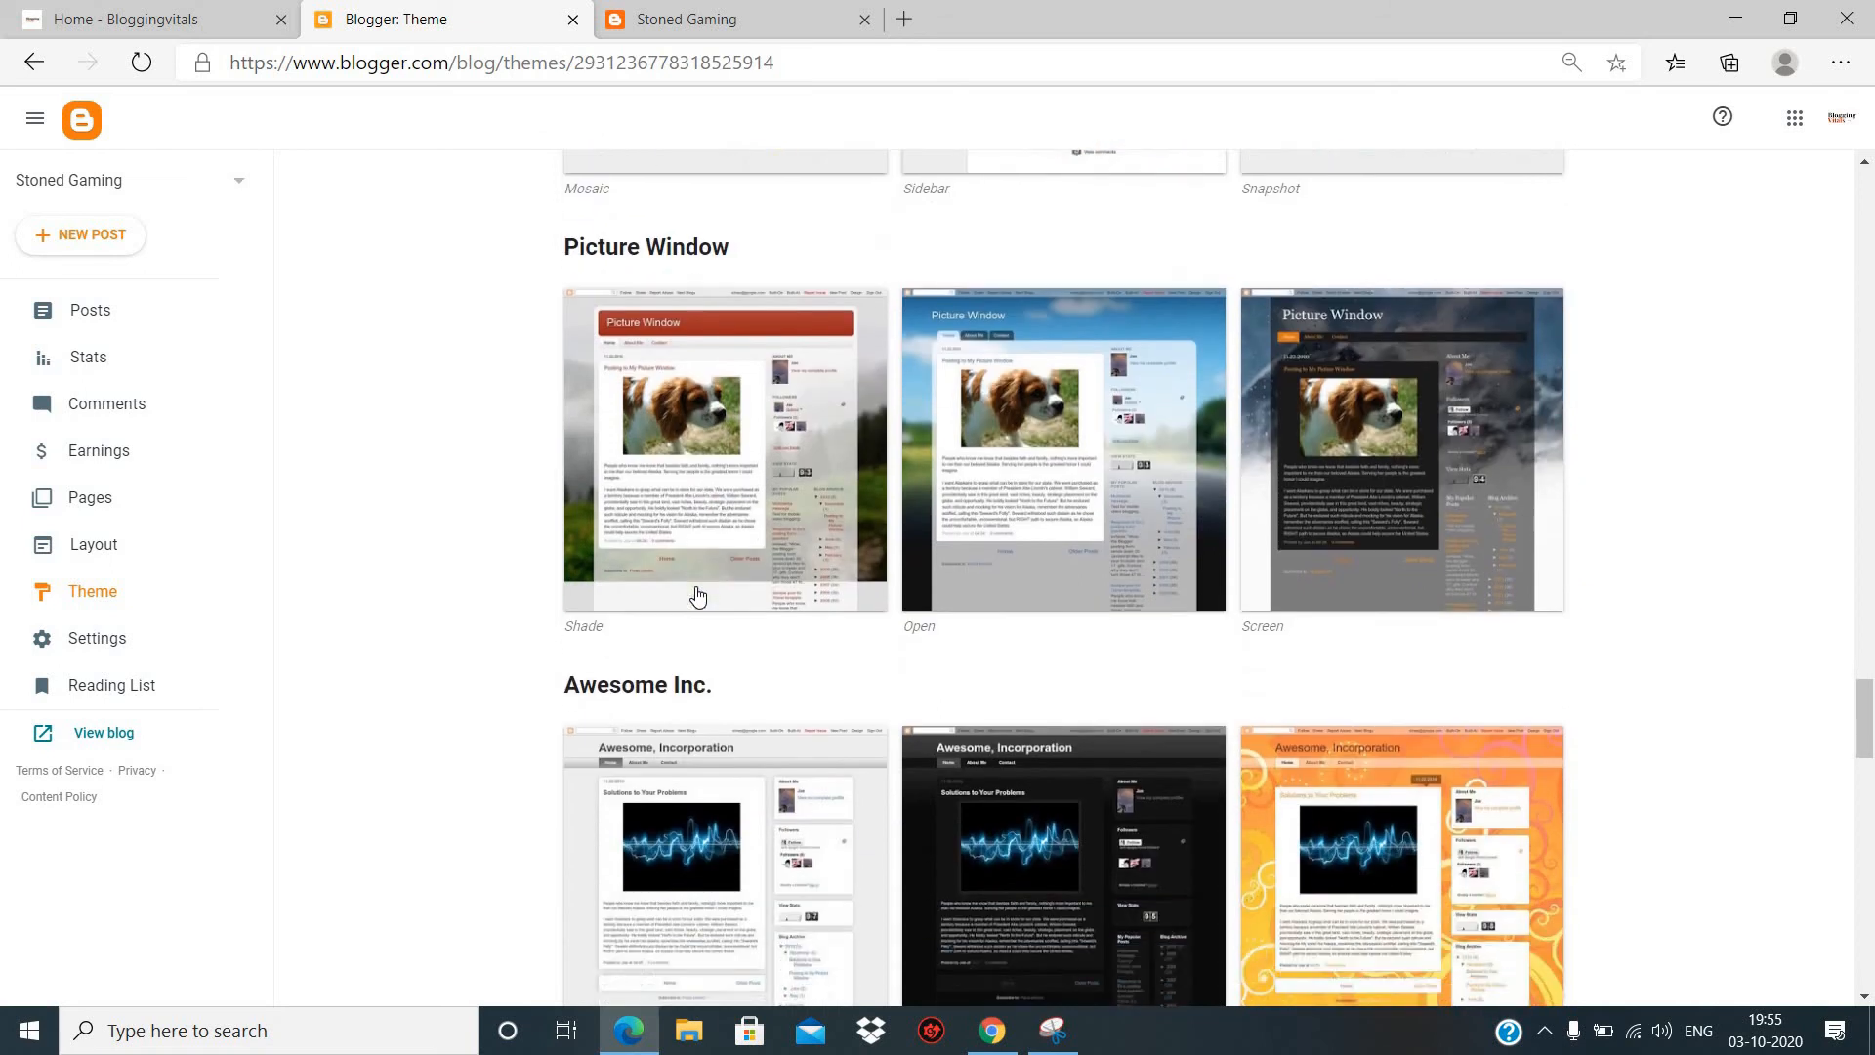
scroll(698, 596, down, 10)
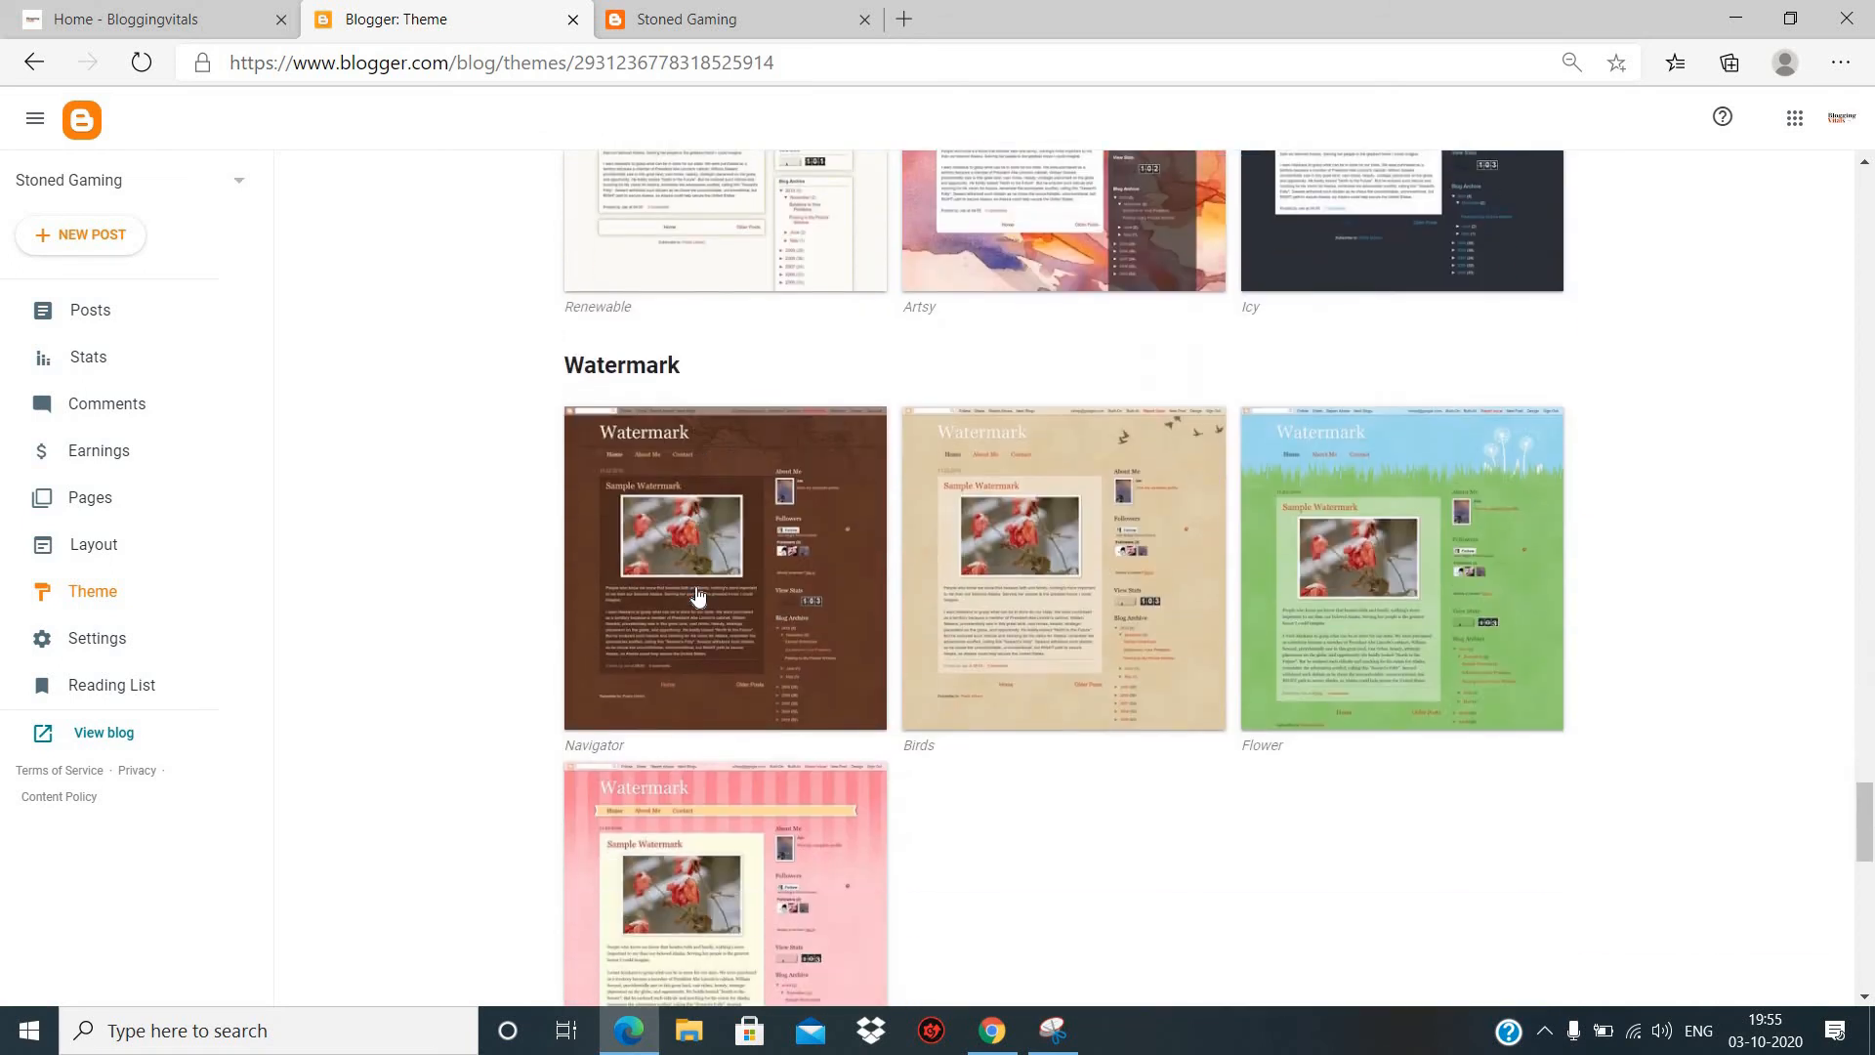
scroll(697, 595, down, 15)
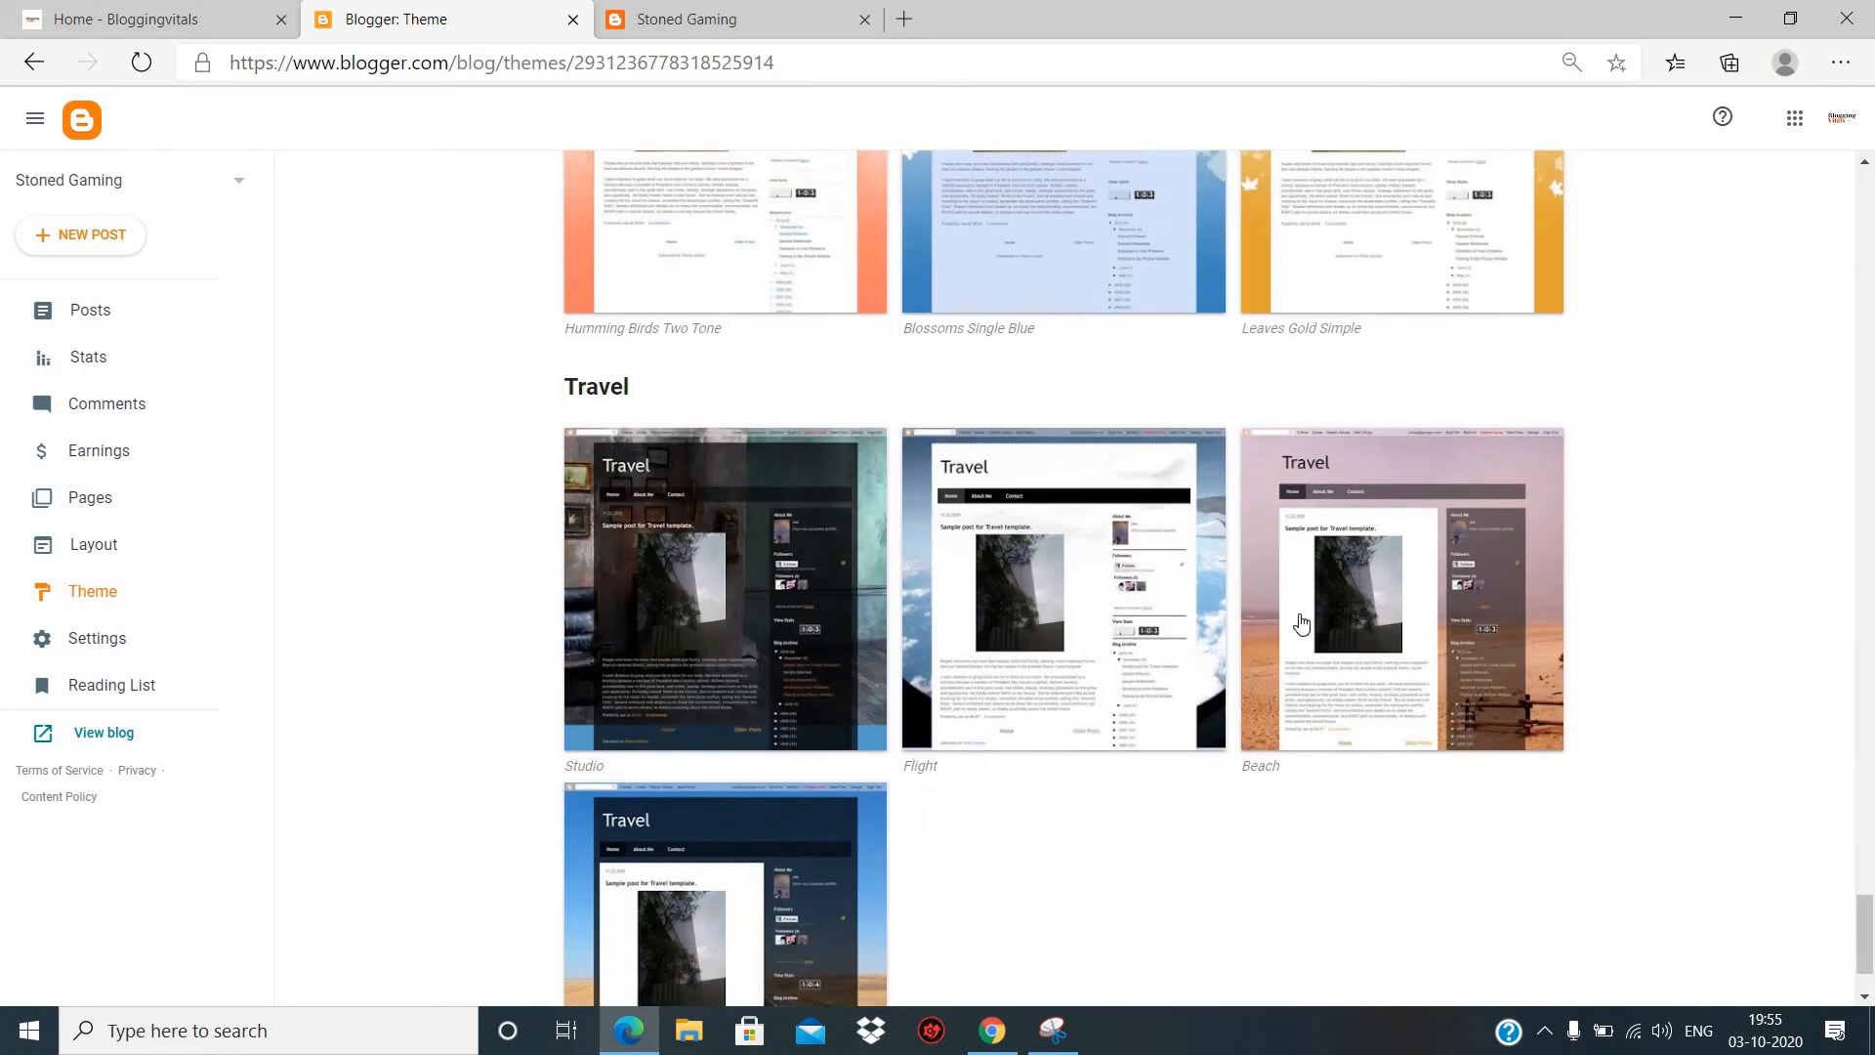
scroll(705, 587, down, 1)
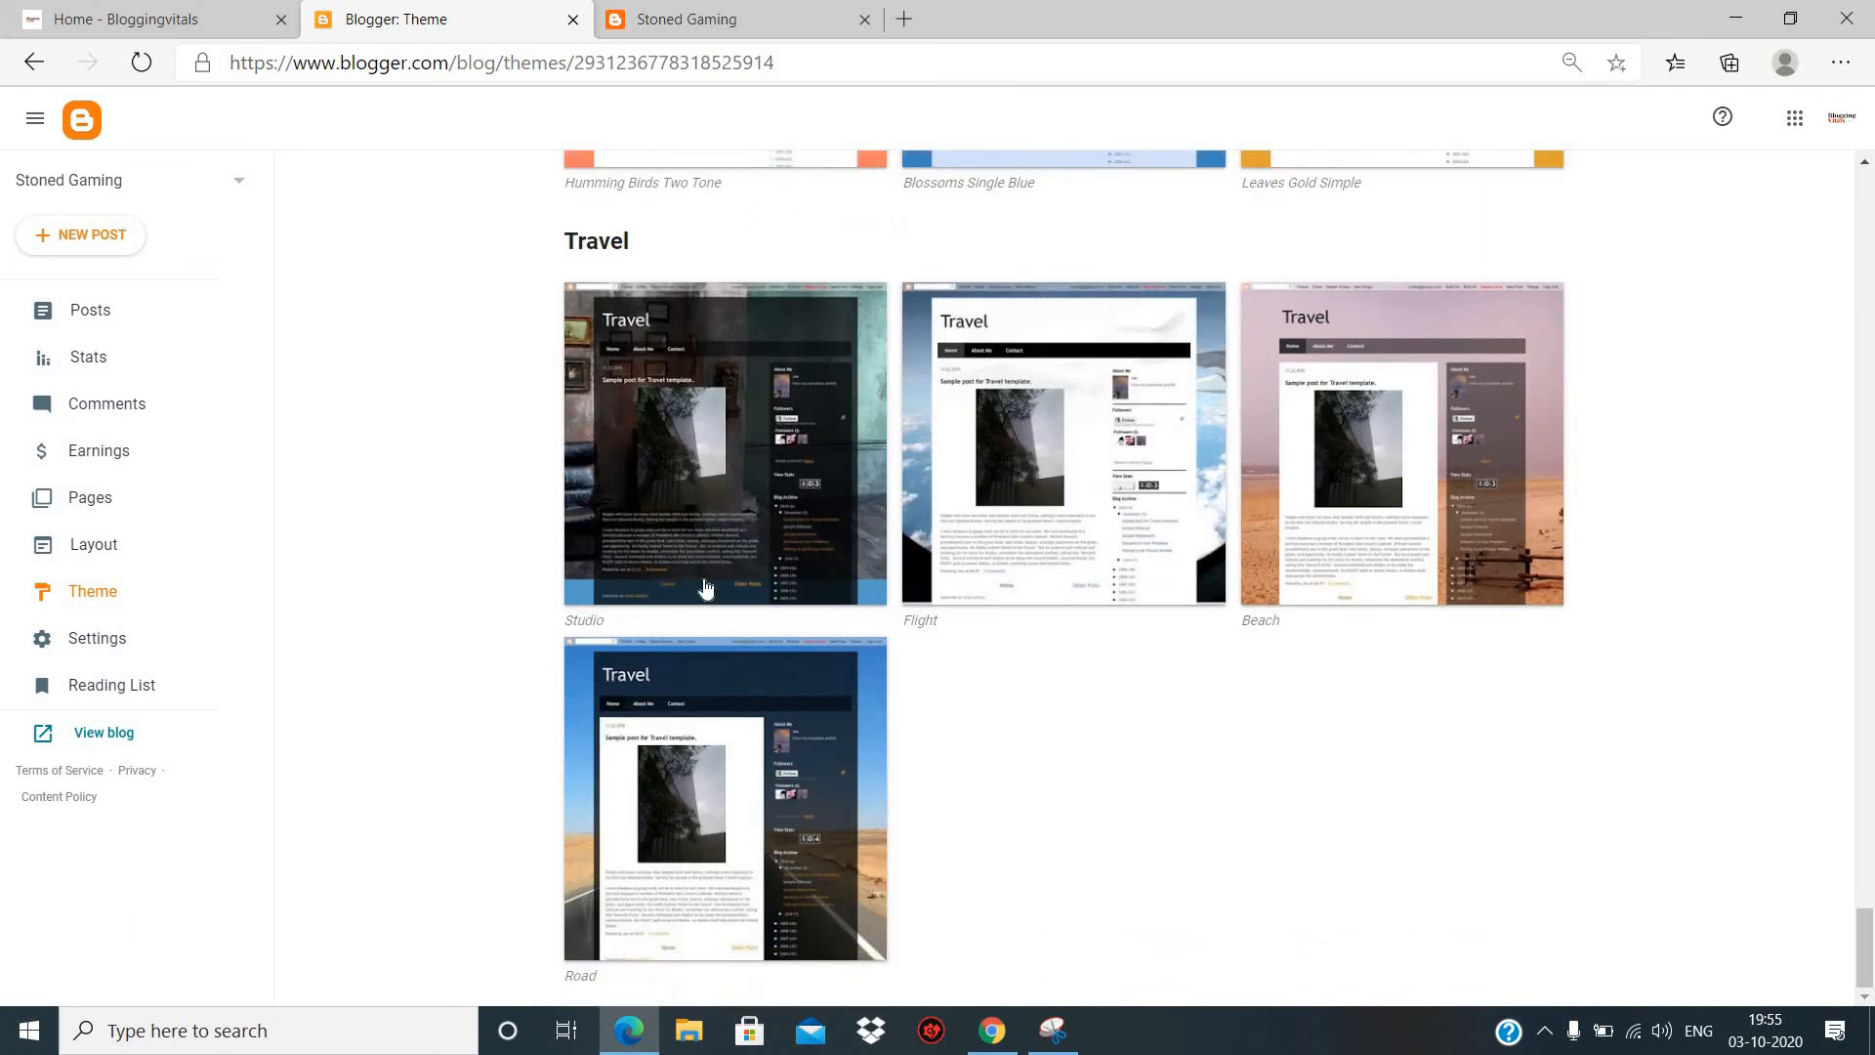
scroll(705, 587, up, 20)
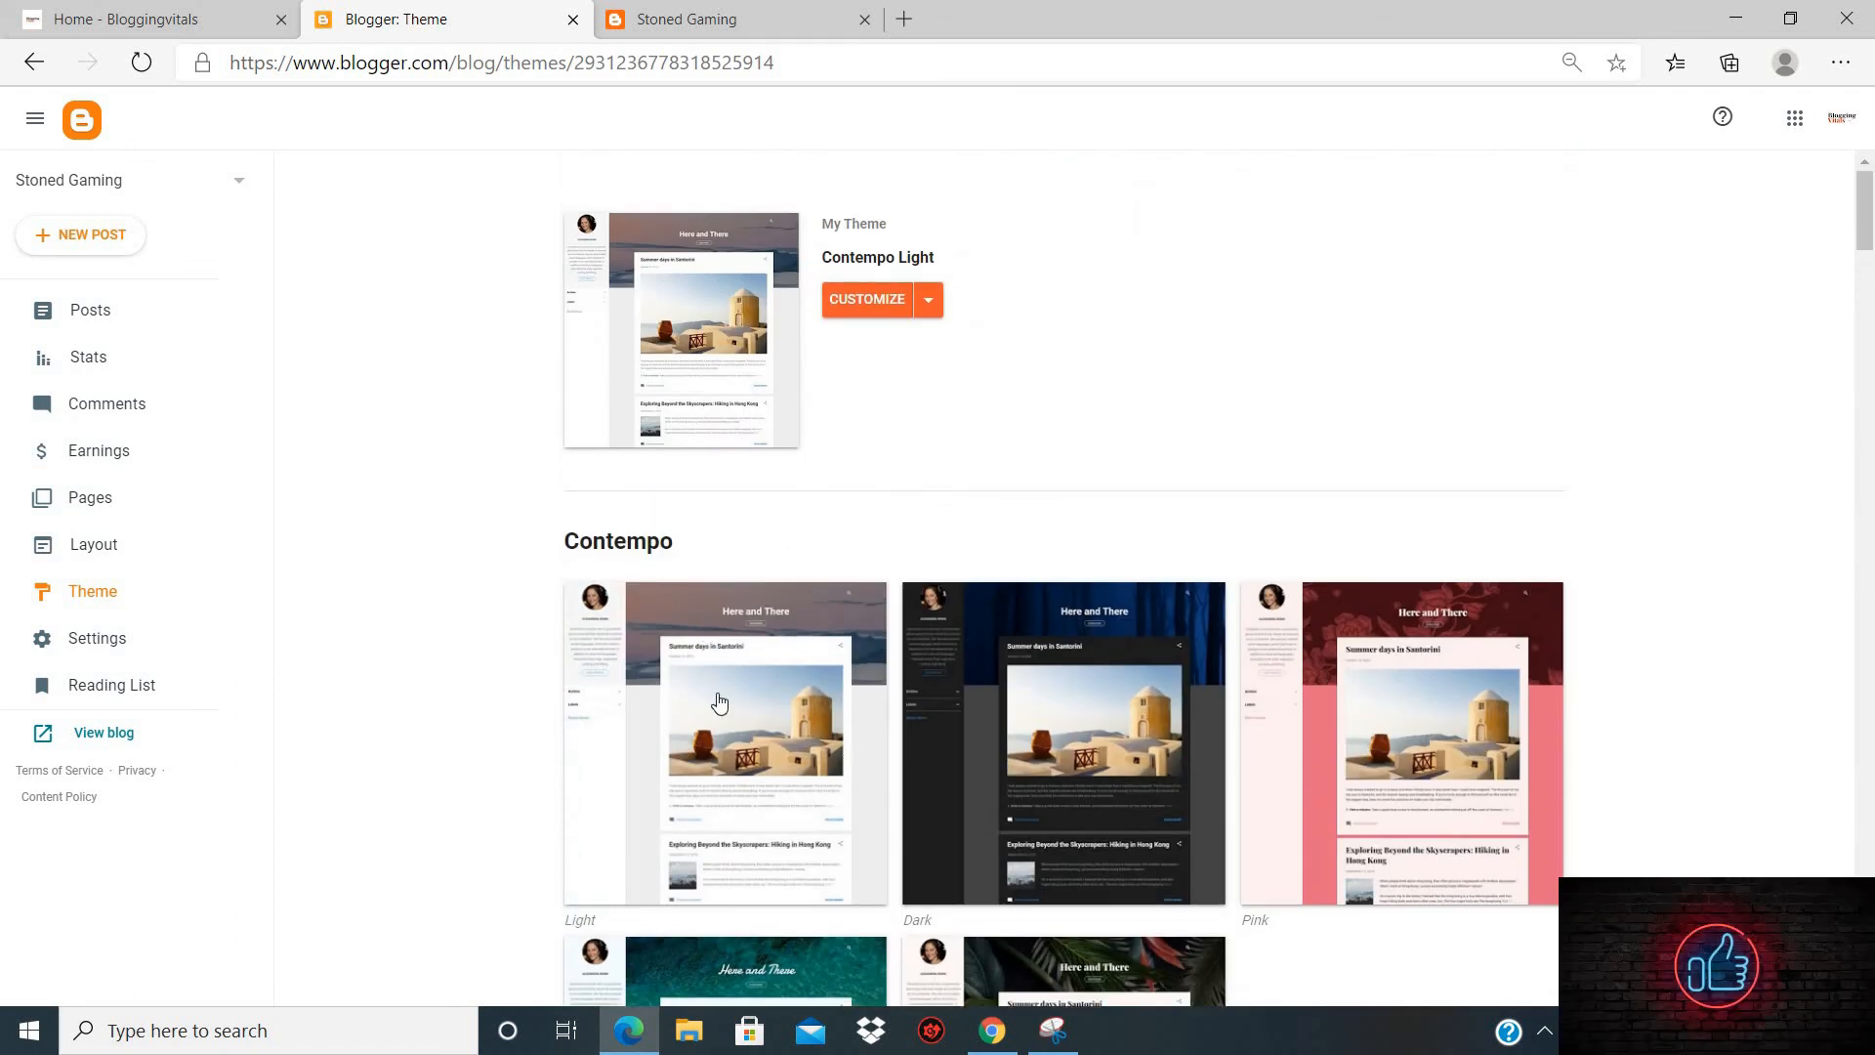
- Select the Contempo Light theme, preview it on the blog, and apply it
click(684, 695)
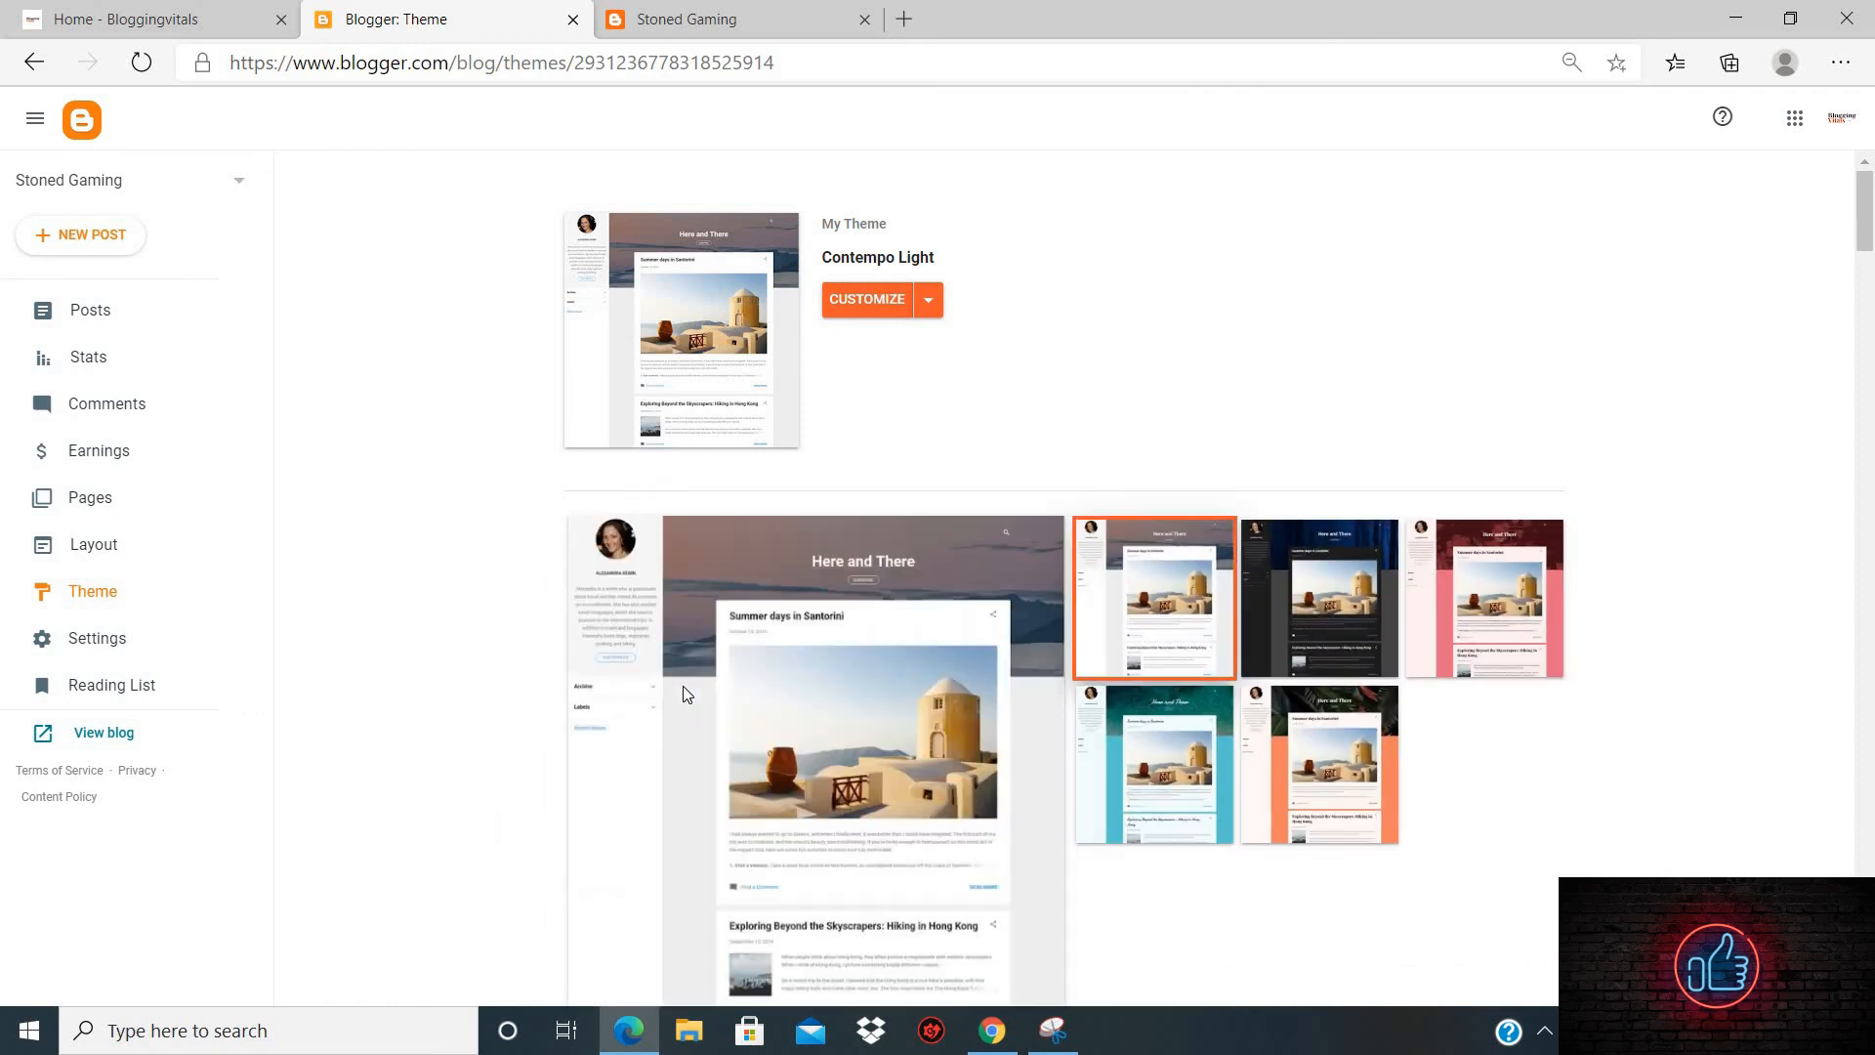
scroll(869, 750, down, 8)
scroll(867, 747, down, 1)
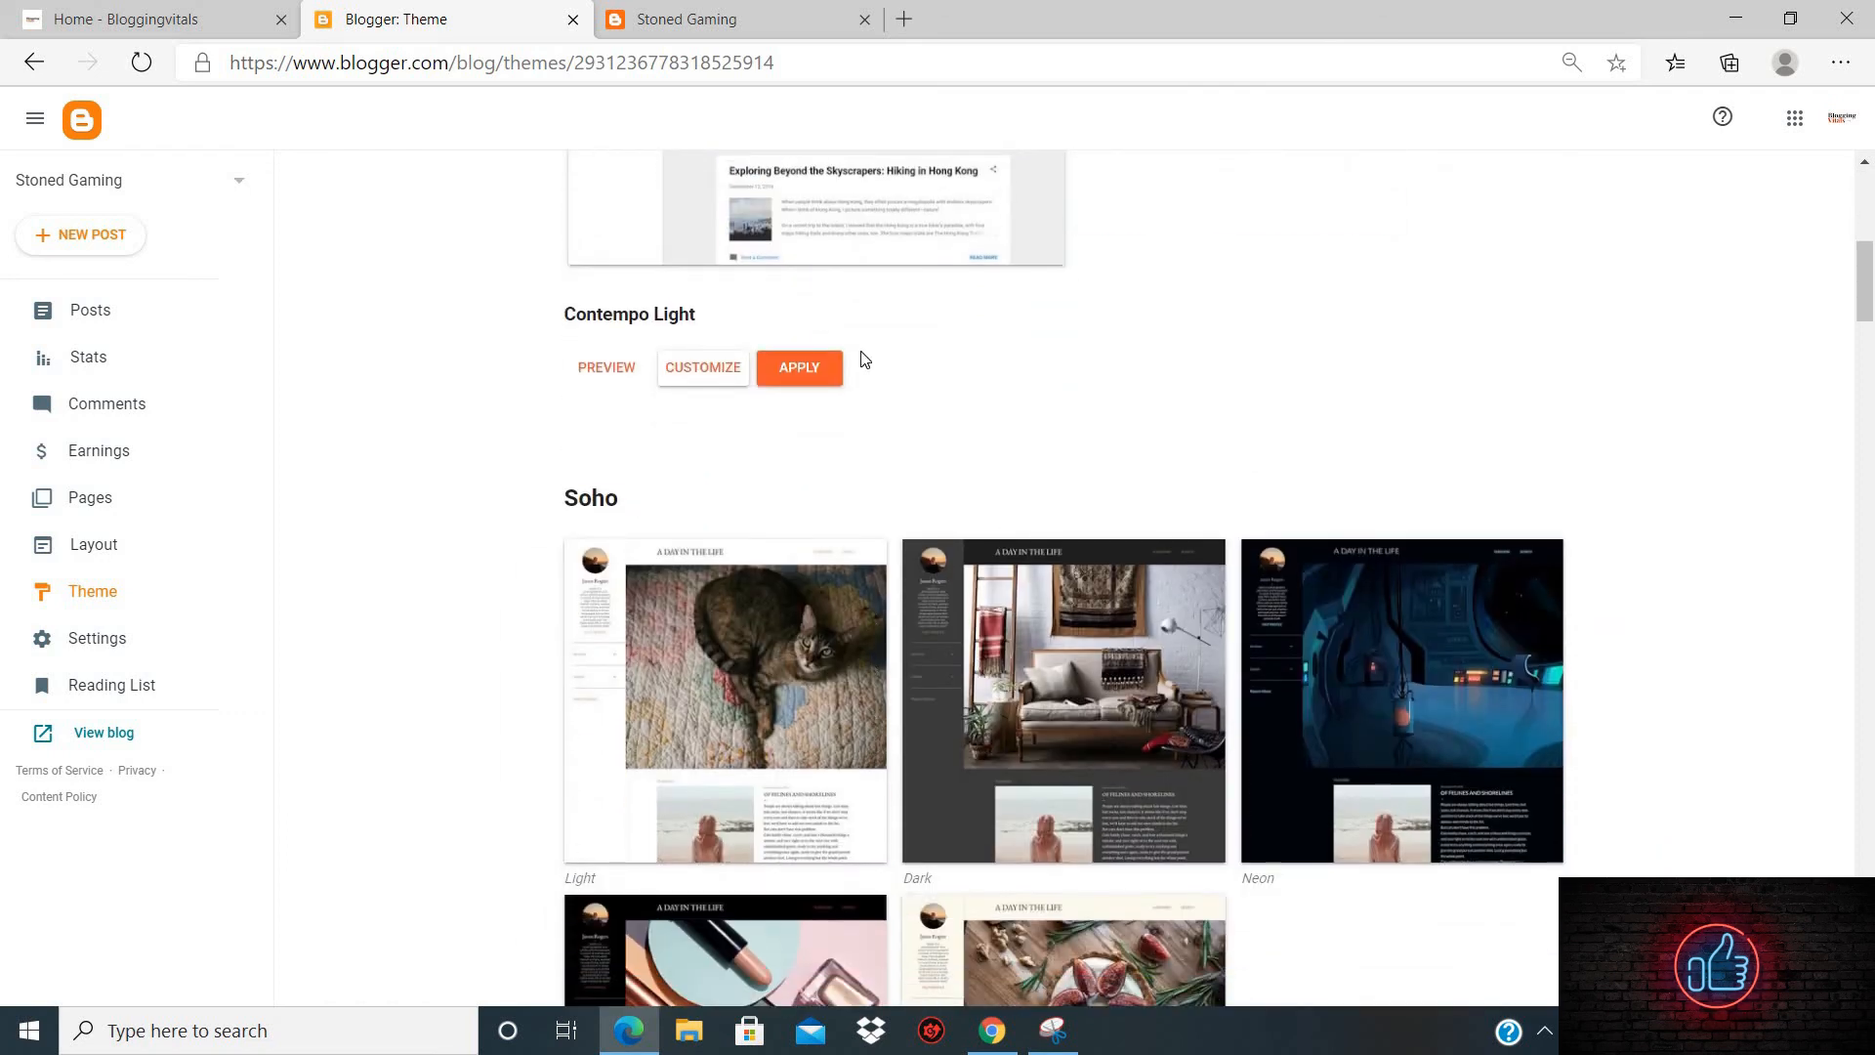
click(607, 368)
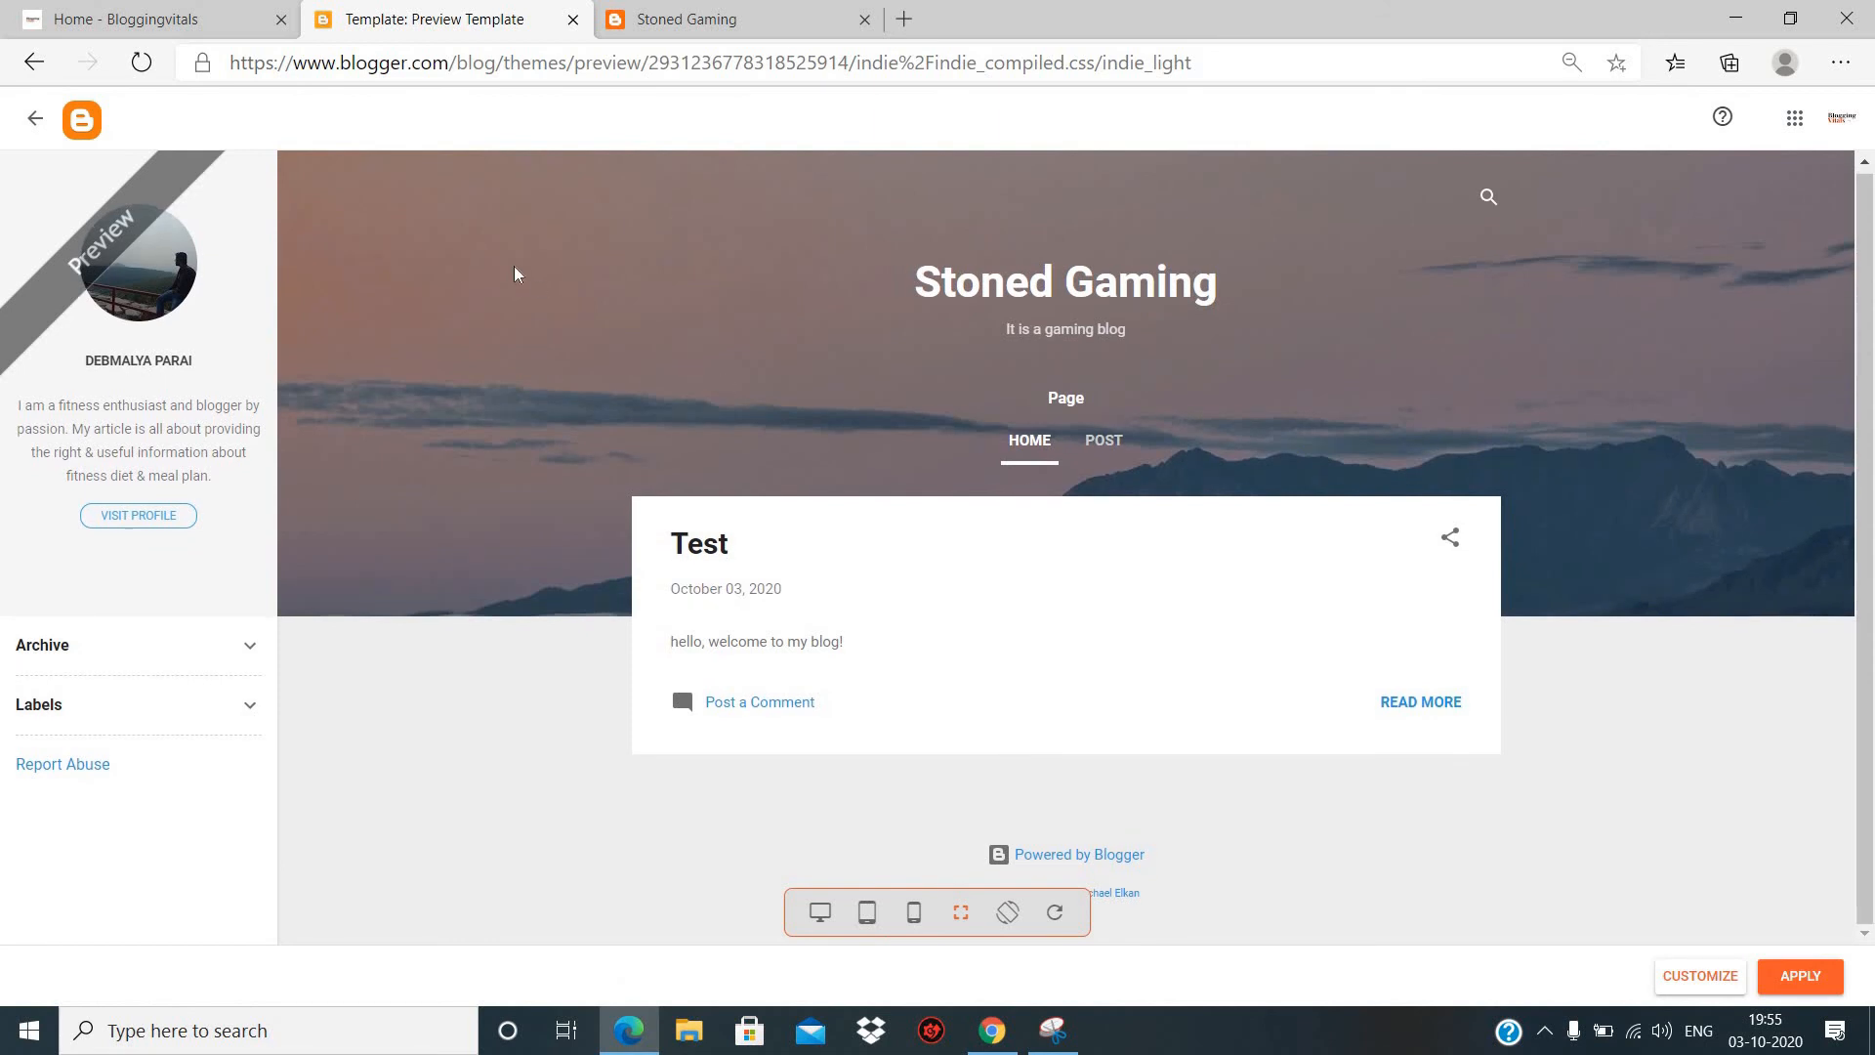
click(35, 118)
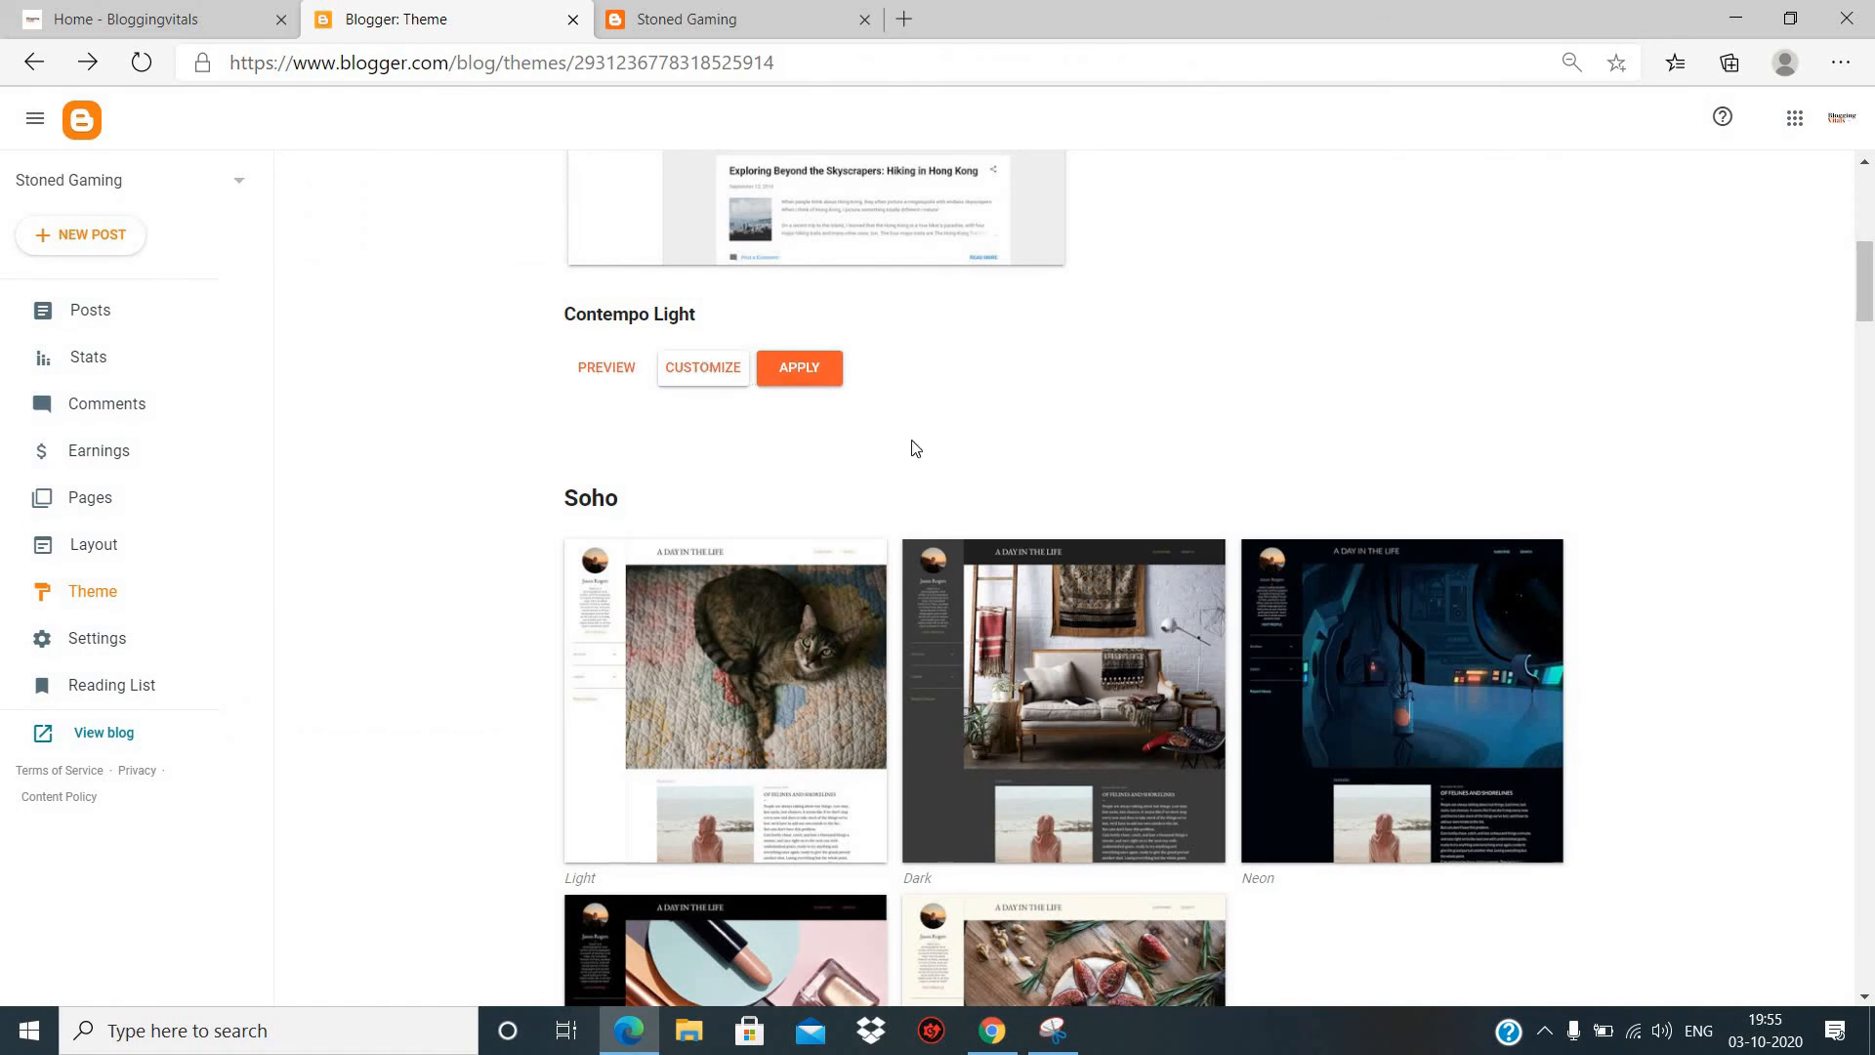
click(820, 383)
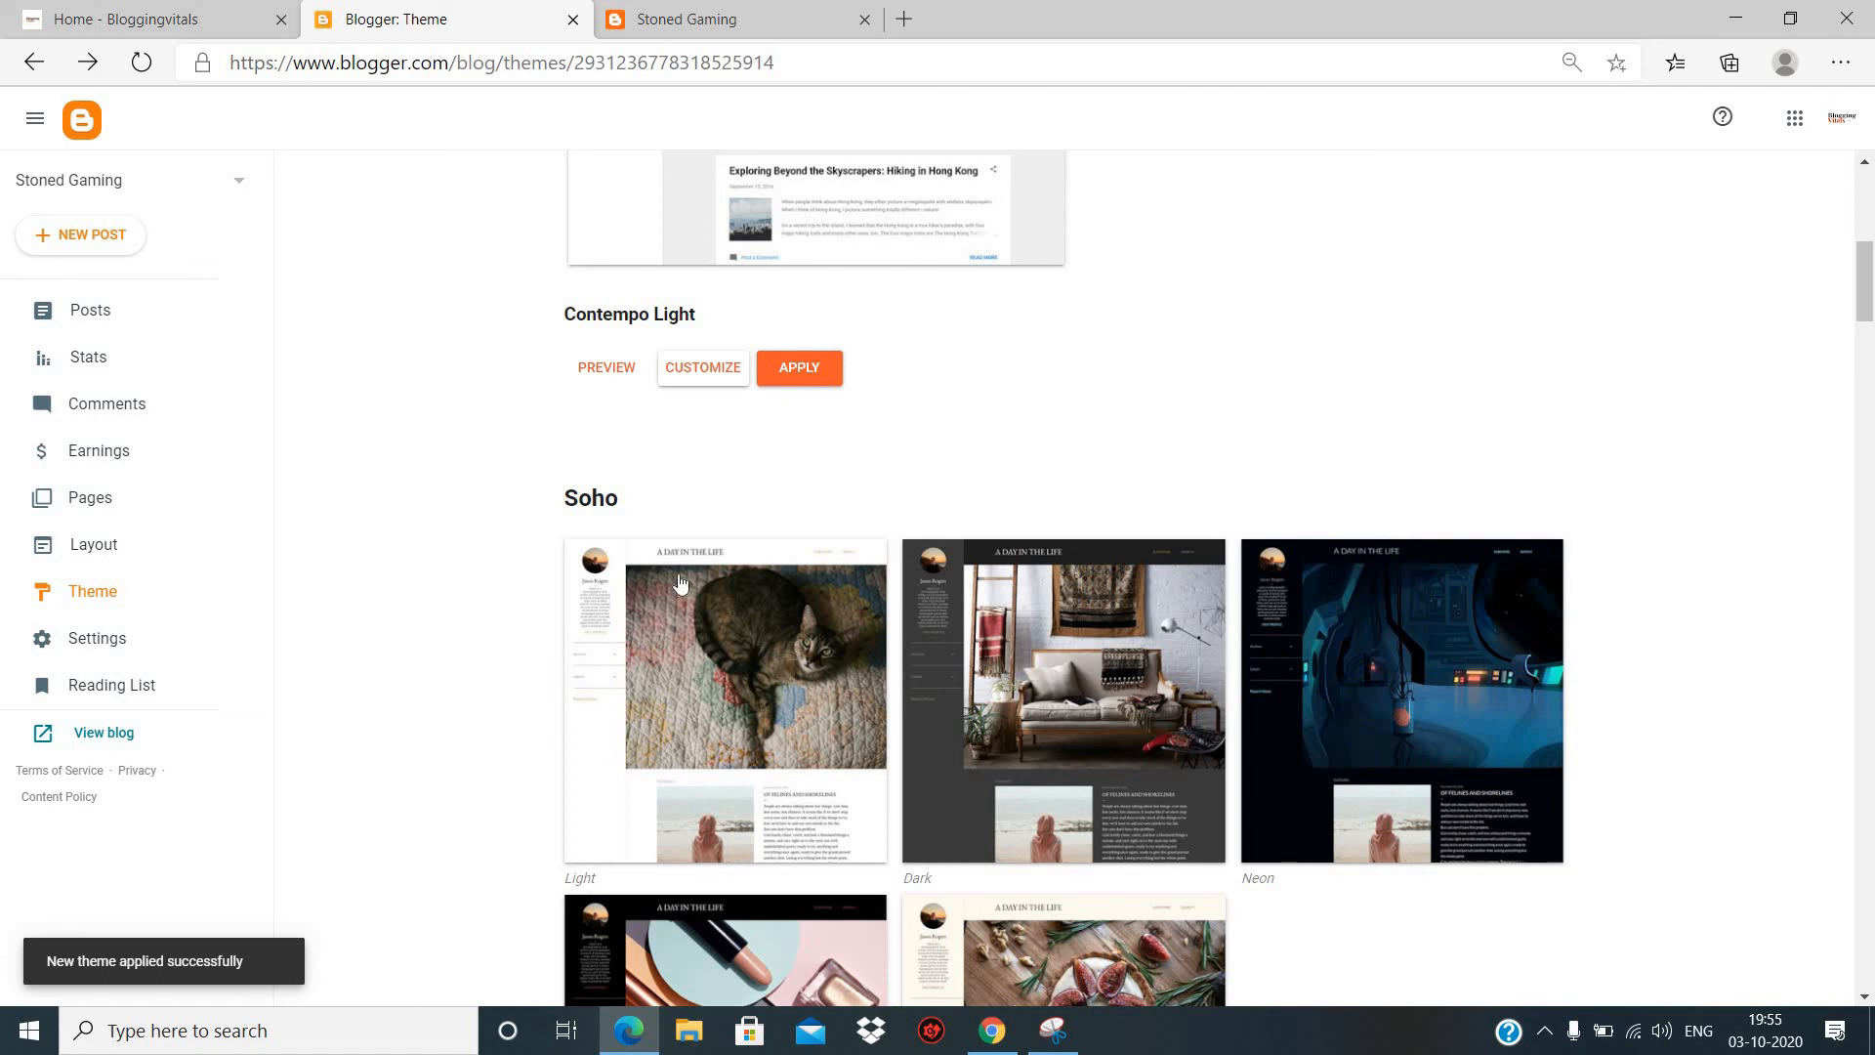
scroll(680, 583, up, 8)
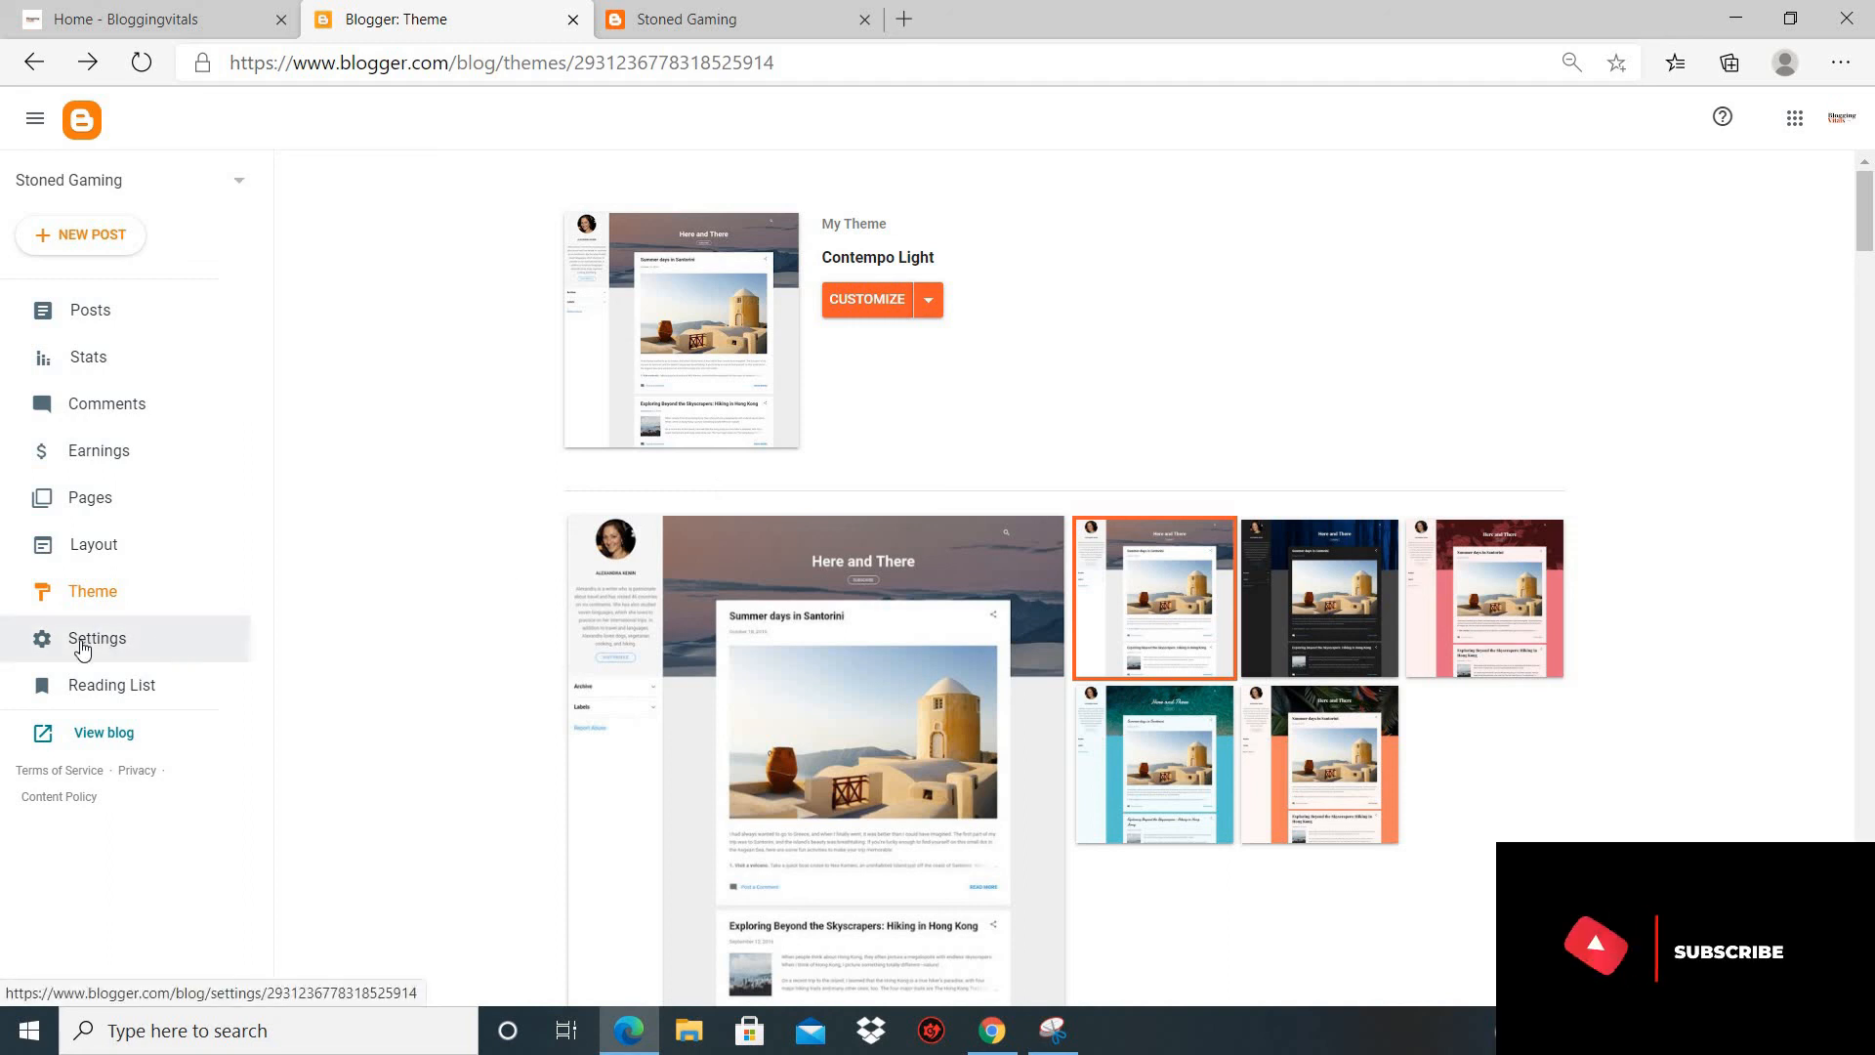
- Open the blog's Earnings page to view the AdSense account options
click(240, 450)
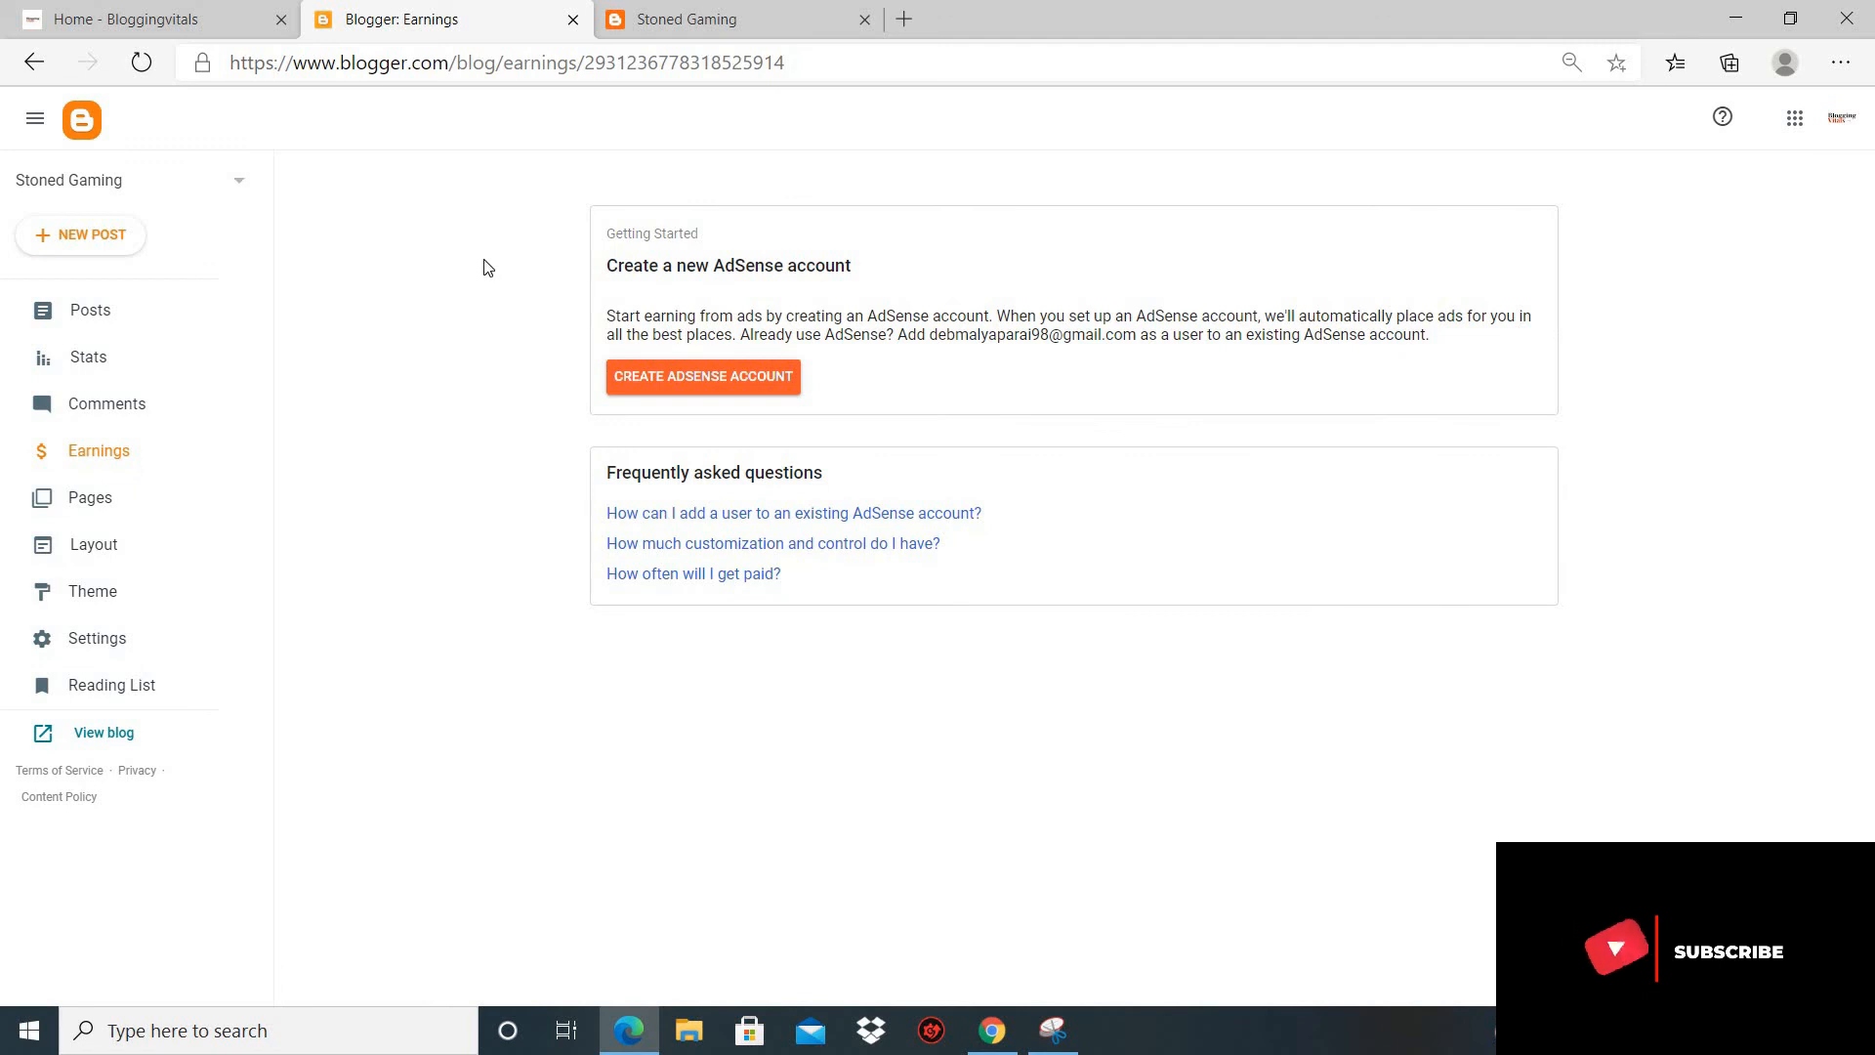